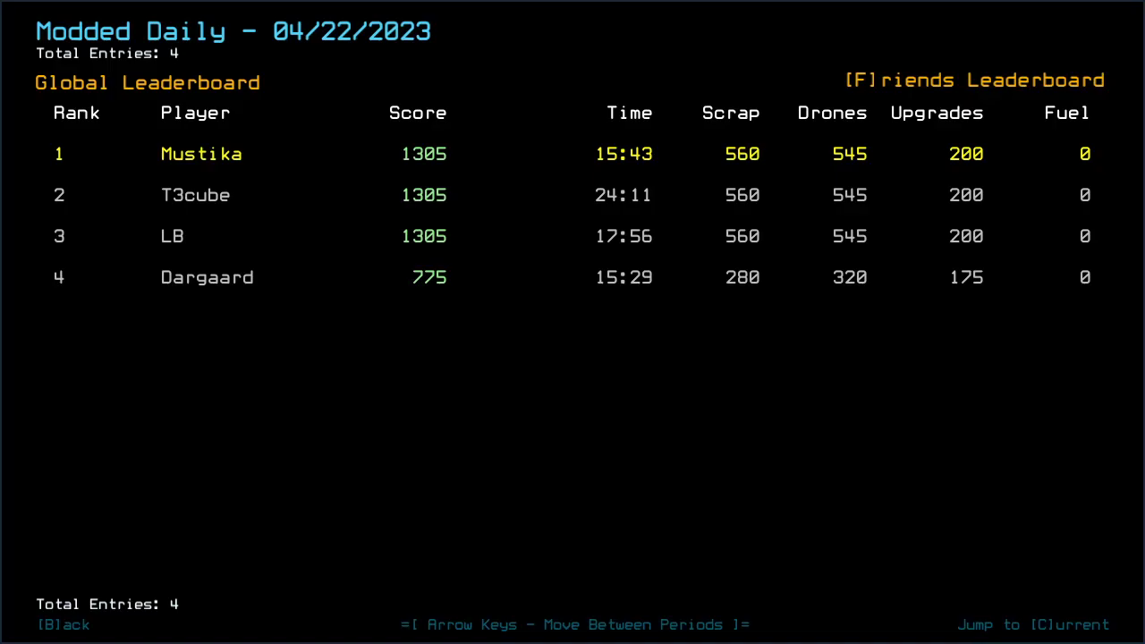
Step: View the 04/23 modded daily leaderboard, then launch the modded daily challenge
key(Right)
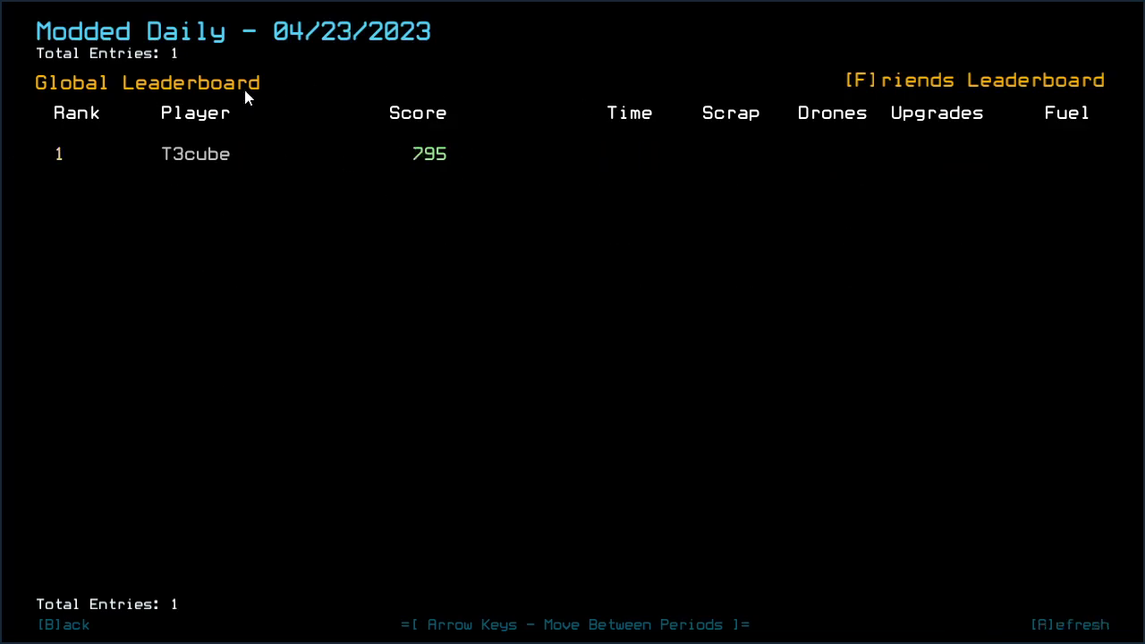
key(b)
key(e)
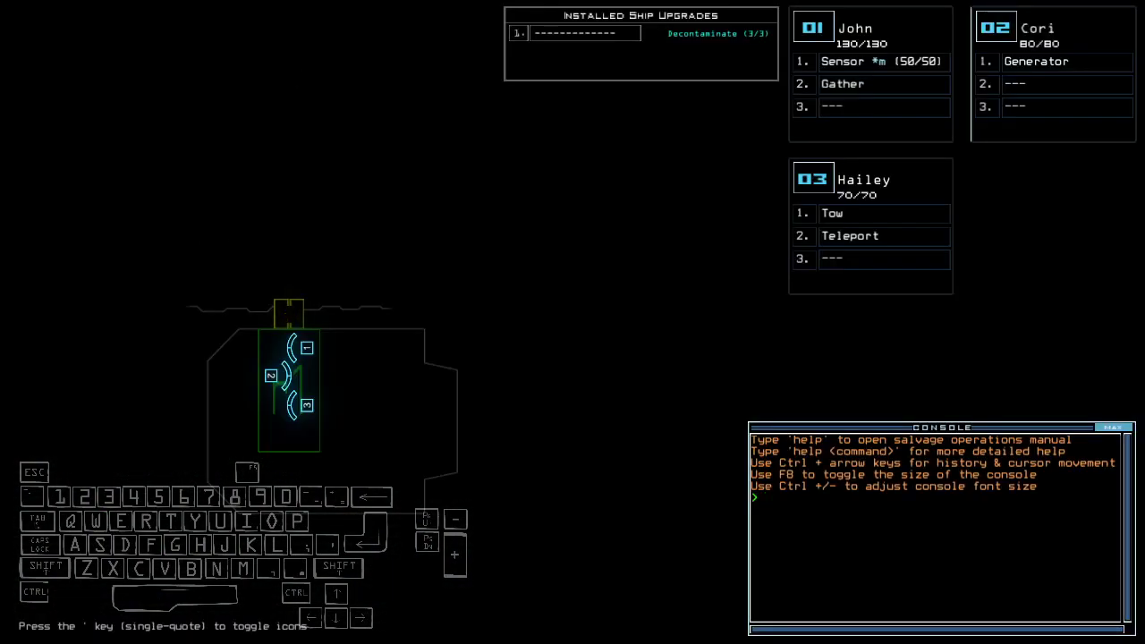
Step: Run 'ready 3;set 2;status' to swap drone upgrades and check the Fuel Depot status
key(Left)
key(Up)
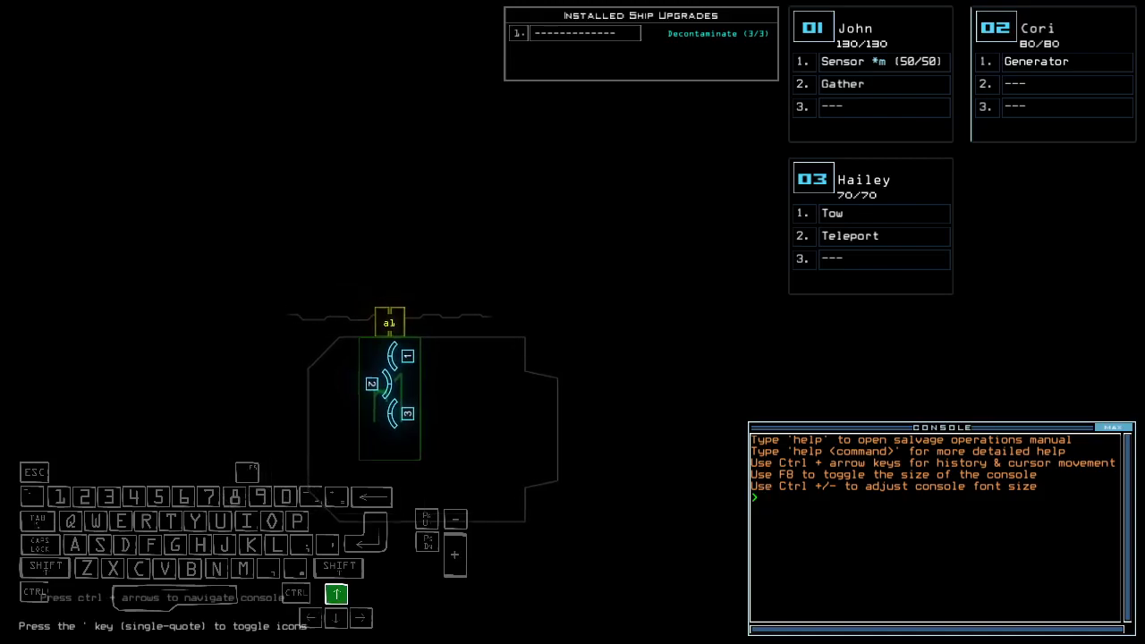
key(Right)
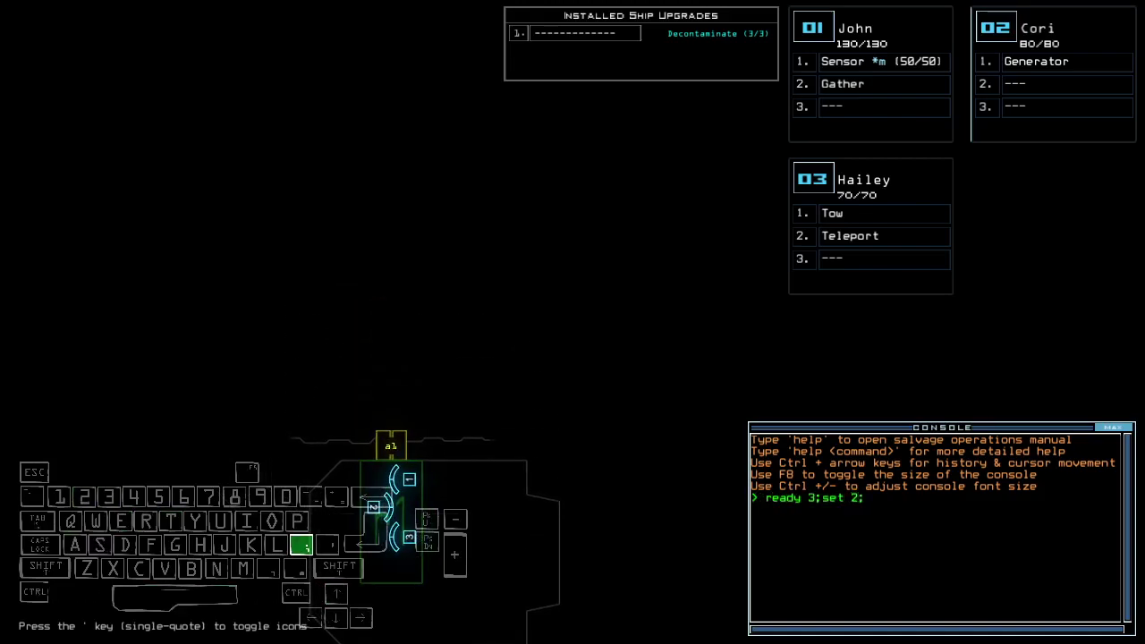
text(al)
key(Return)
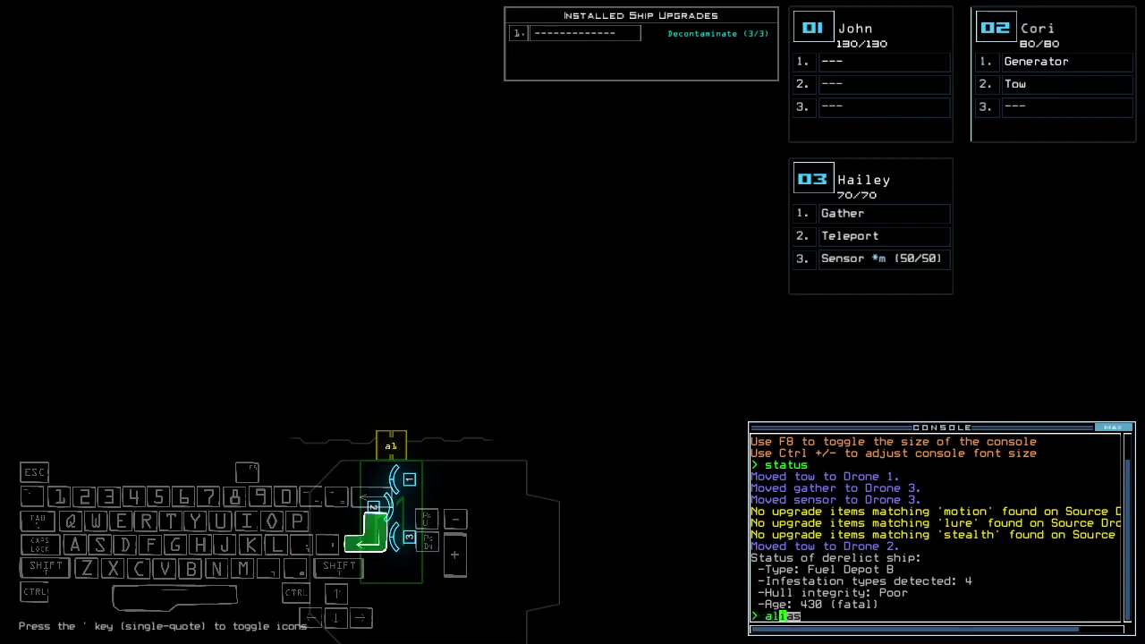
Step: Open and close the Alias Editor, then drop drone 3's sensor, leaving 49 of 50 charges
key(Return)
key(Escape)
key(Left)
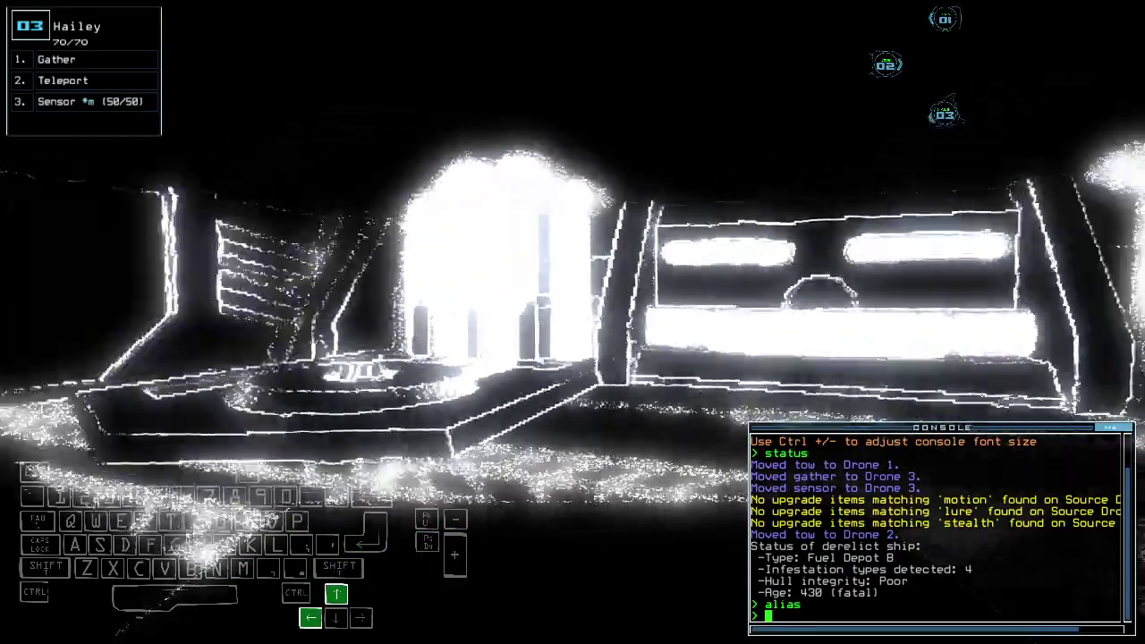
text(ss)
key(Return)
Step: Drive drone 3 to view the derelict's outer hull, then return to the ship schematic
key(Right)
key(Up)
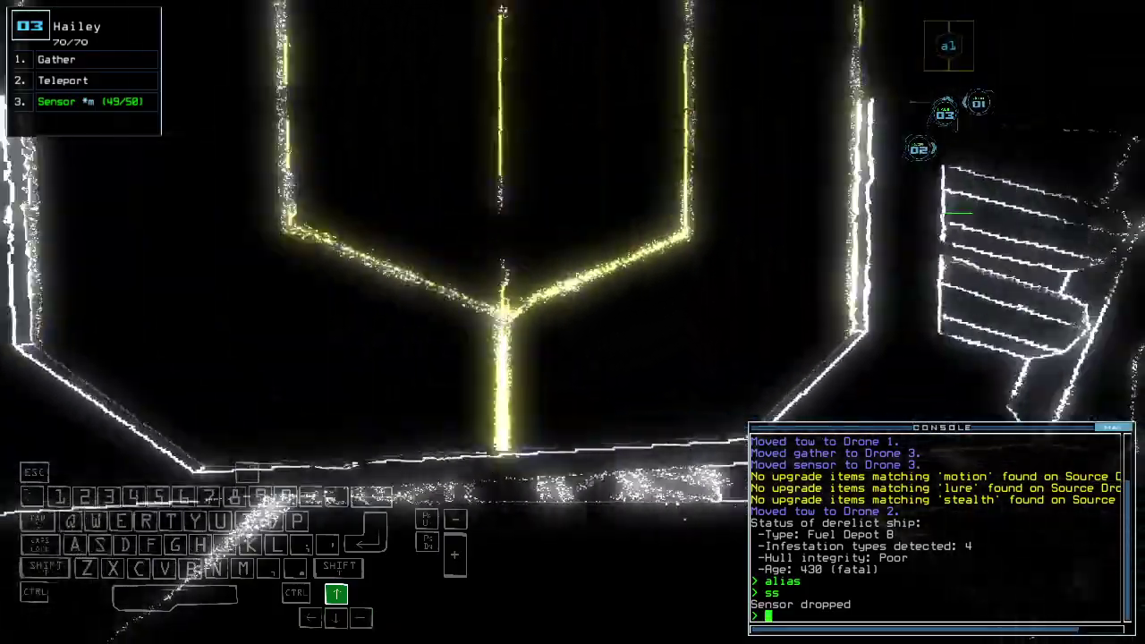
key(1)
key(Down)
key(Right)
key(2)
key(Tab)
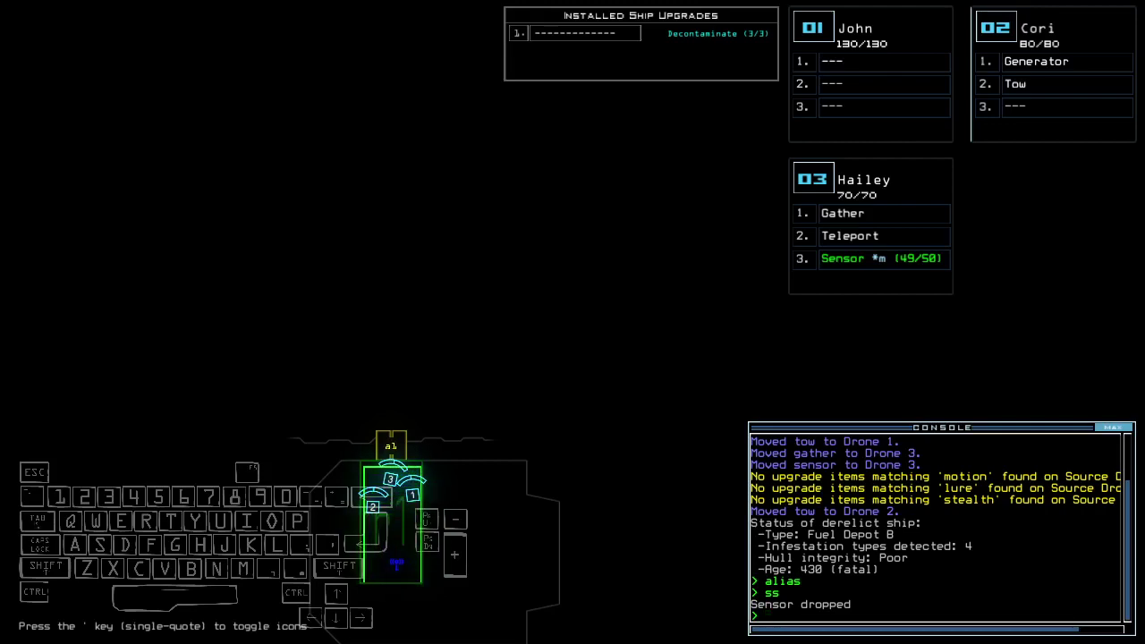
key(Tab)
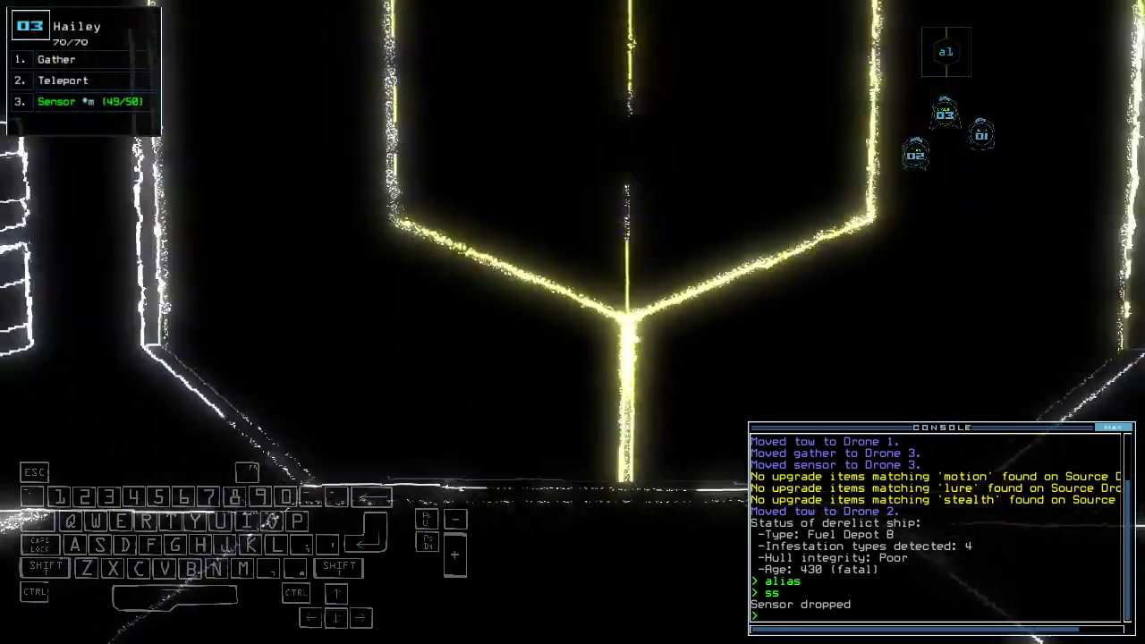
text(lo)
key(Tab)
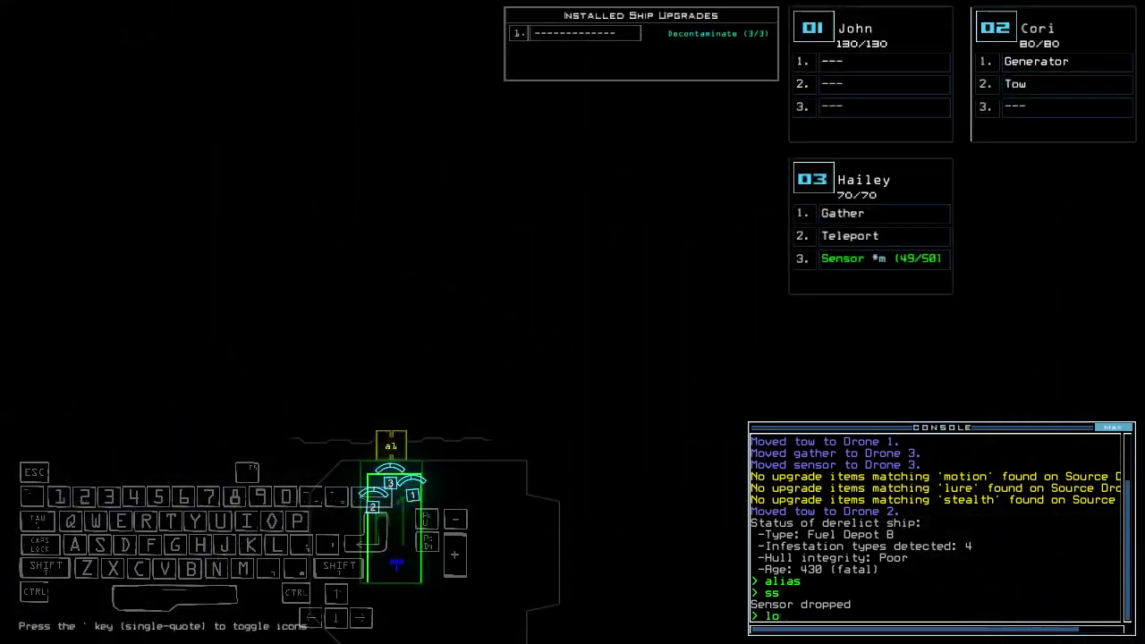
Step: Launch the mission with 'lo' and drop a sensor with drone 3 in room r7
key(Tab)
key(Return)
key(Up)
text(s)
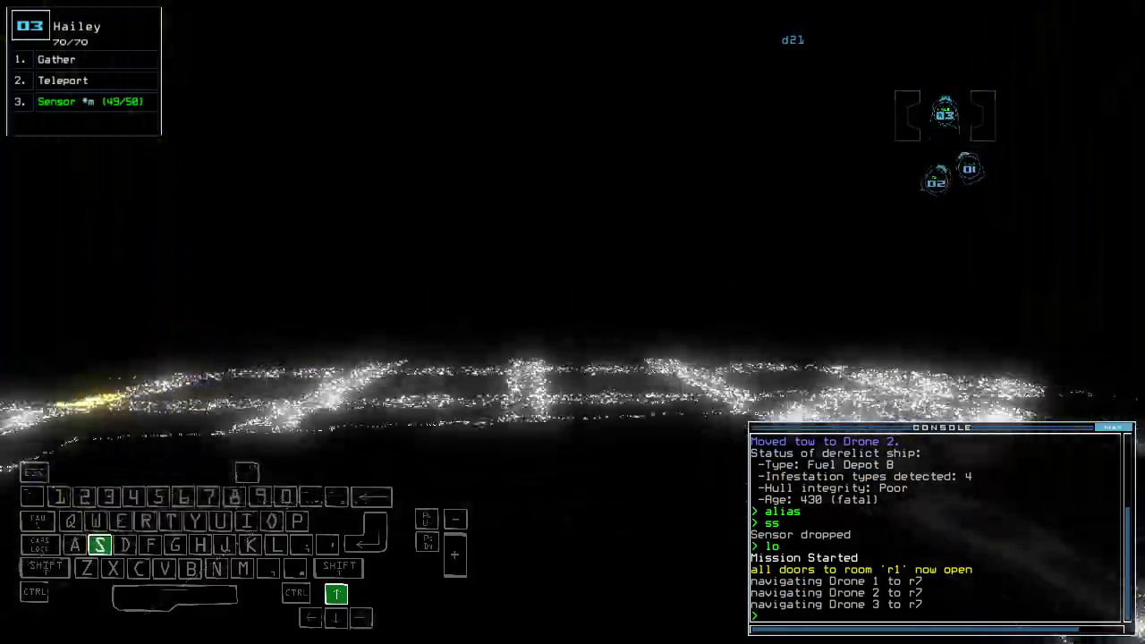
text(ss)
key(Return)
text(g)
key(Return)
Step: Gather scrap with 'g' while driving drones 3 and 1 through room r7
key(Right)
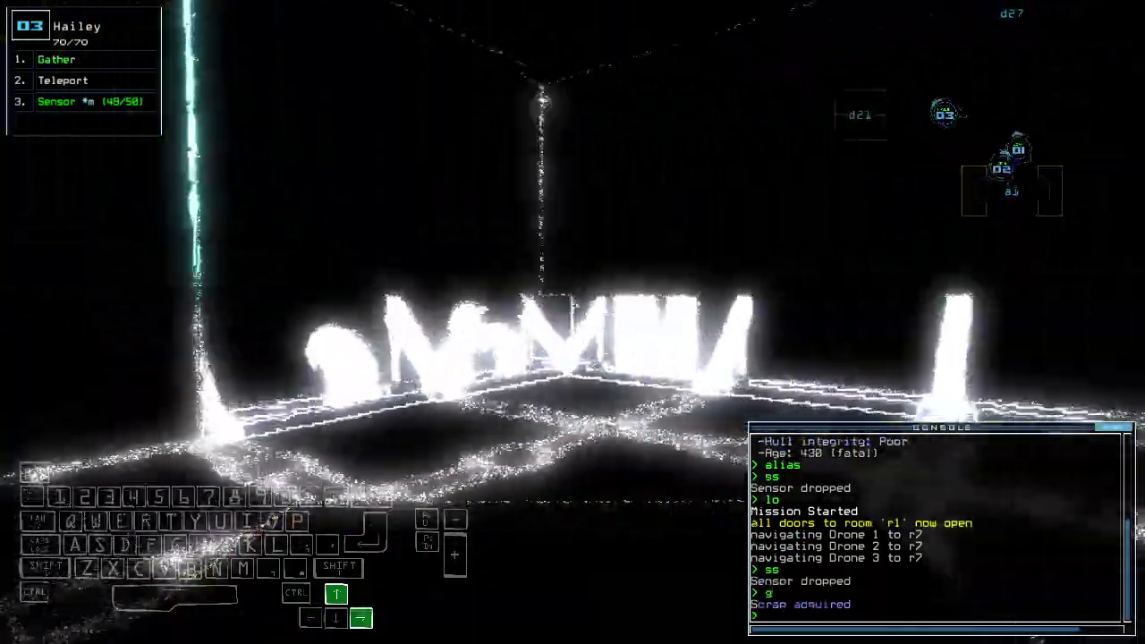
key(Right)
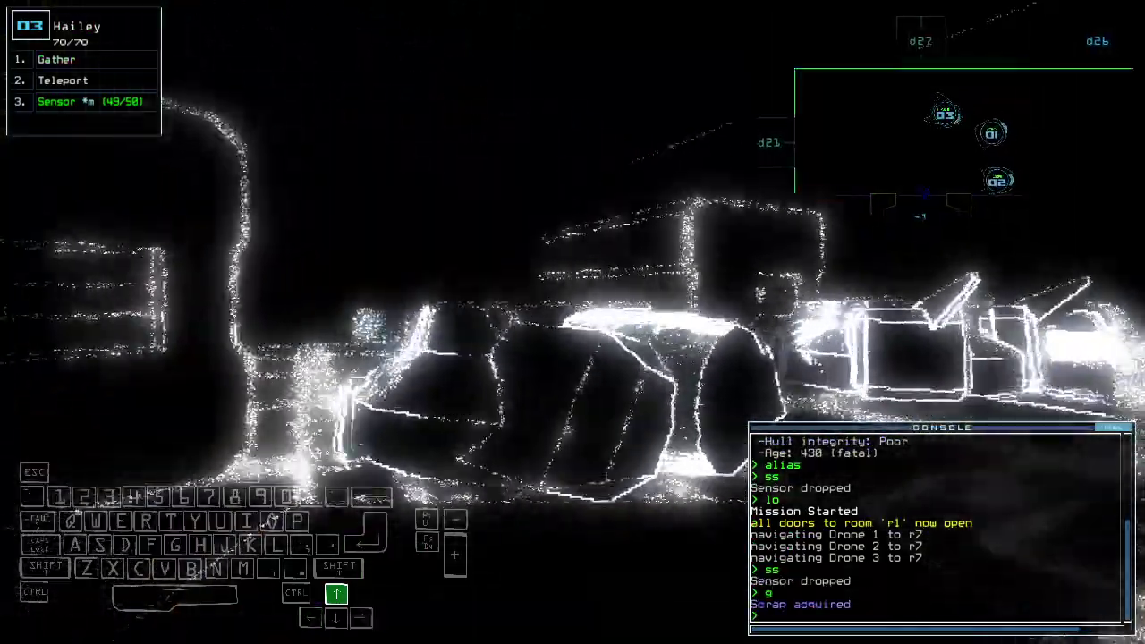
key(Tab)
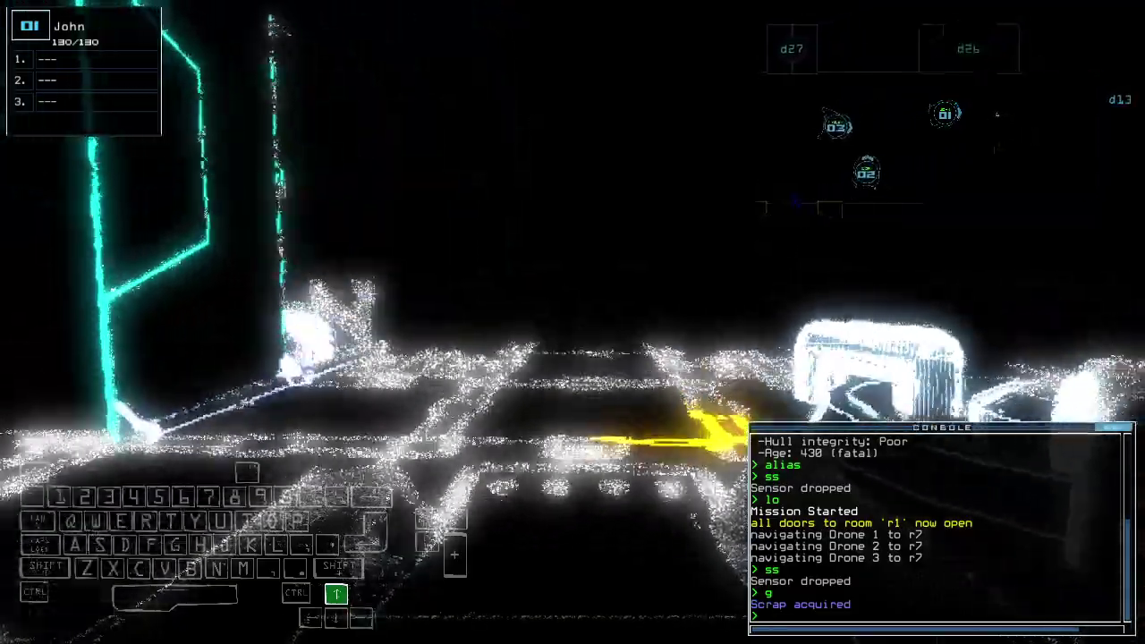
key(Left)
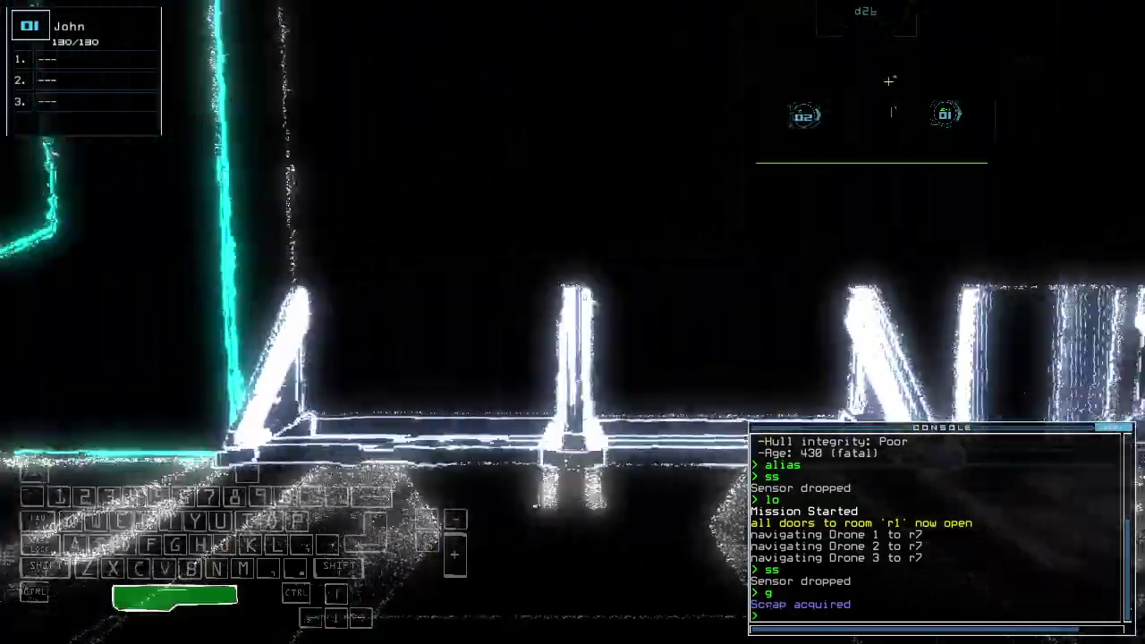
key(space)
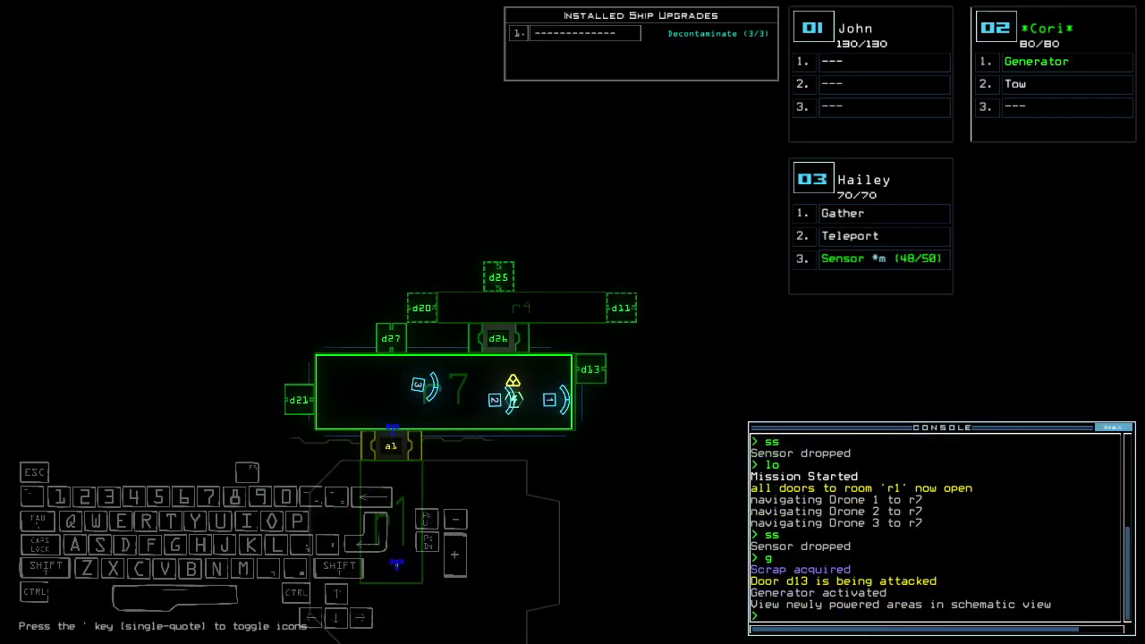
text(d13 d13)
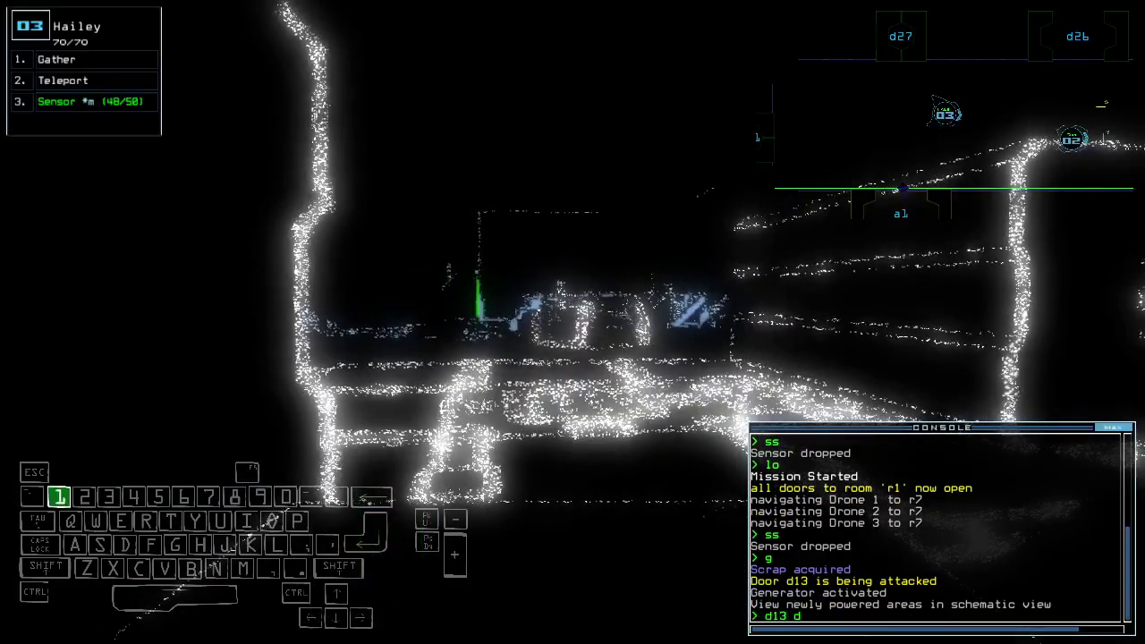
Step: Submit the door d13 command, gather scrap with drone 3, open room r1 and check status
key(Return)
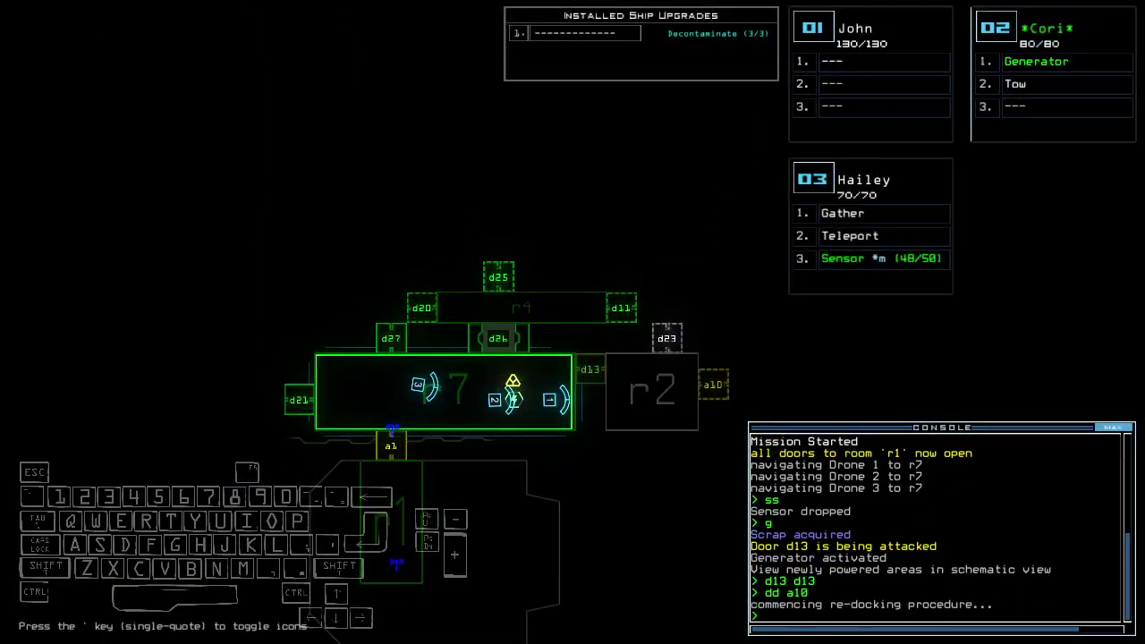
key(Up)
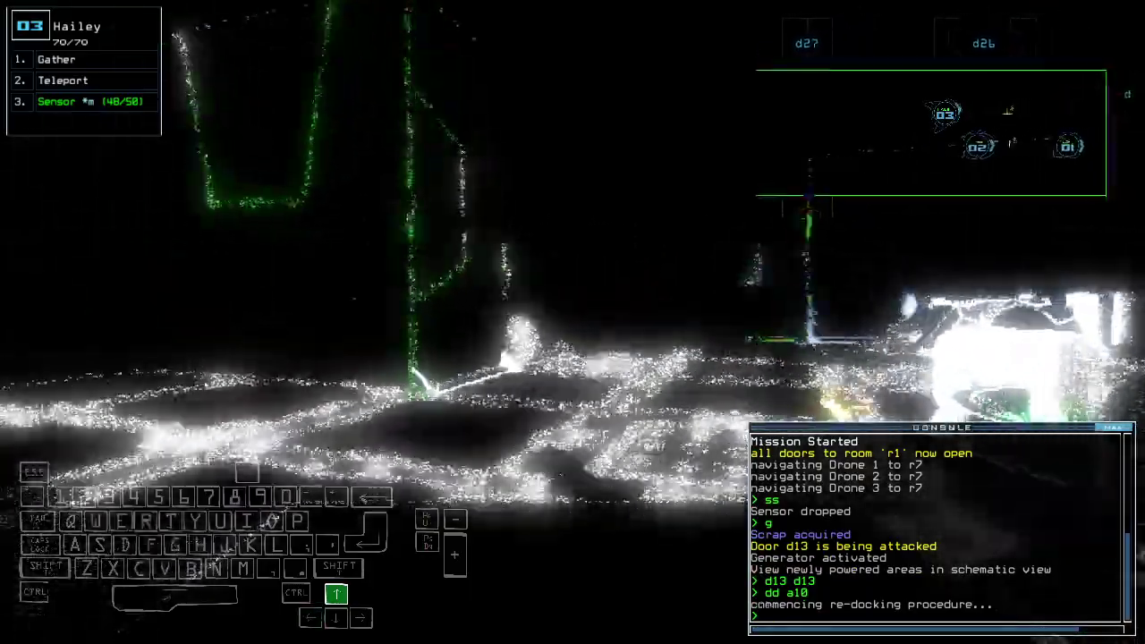
text(g)
key(Return)
key(Left)
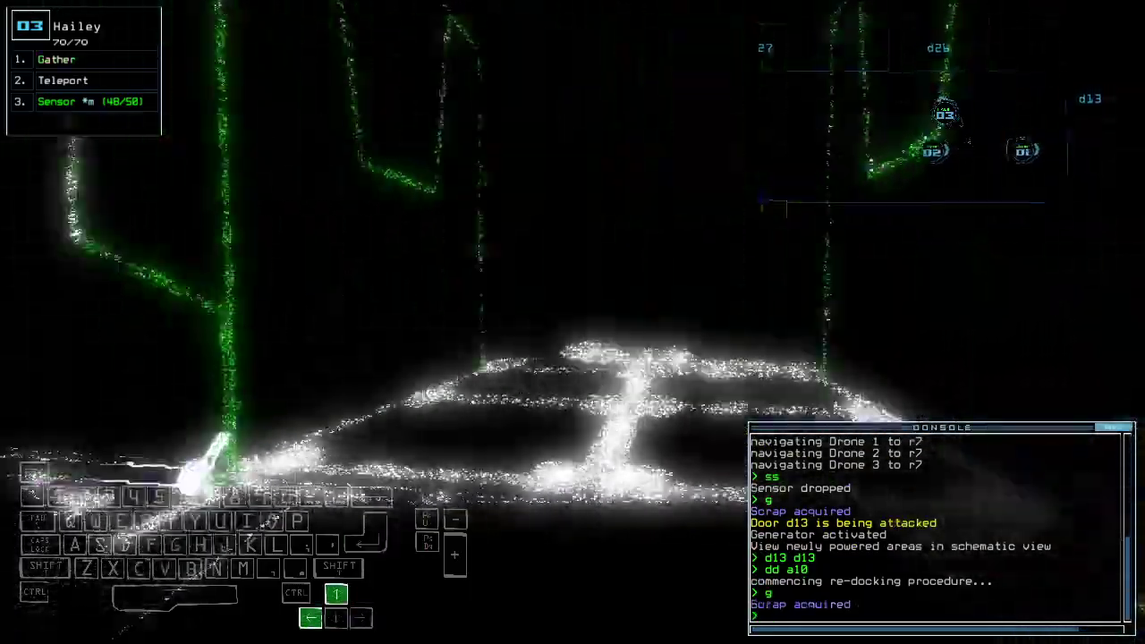
text(arr)
key(Return)
text(s)
key(Return)
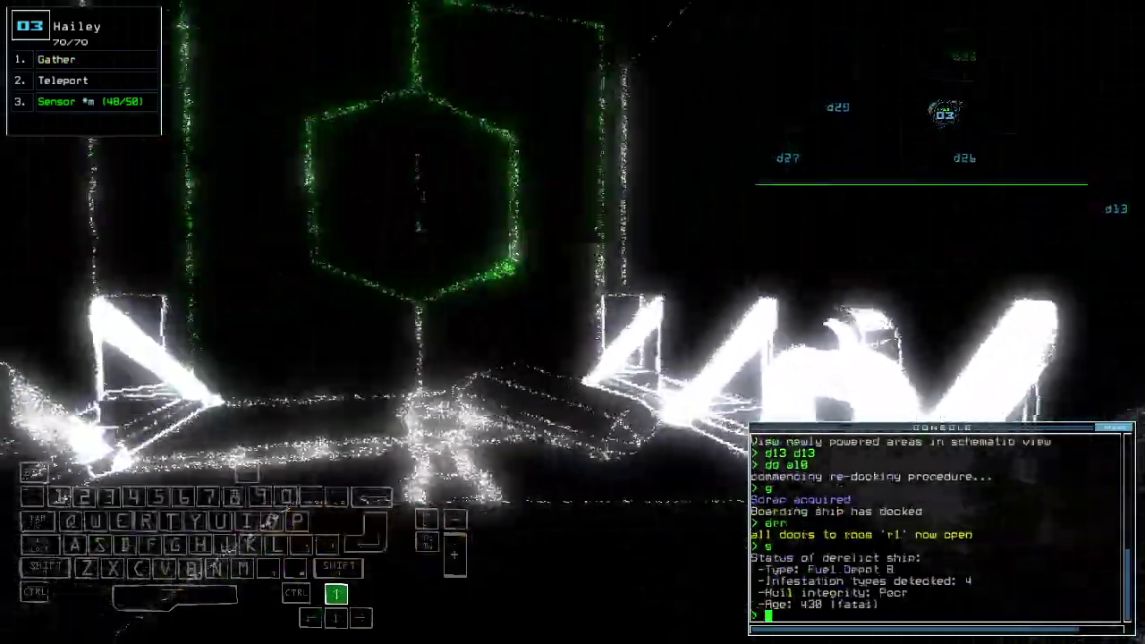
text(ss)
Step: Drop a sensor, gather more scrap, and seal room r1's doors with 'ra'
key(Return)
key(Right)
text(g)
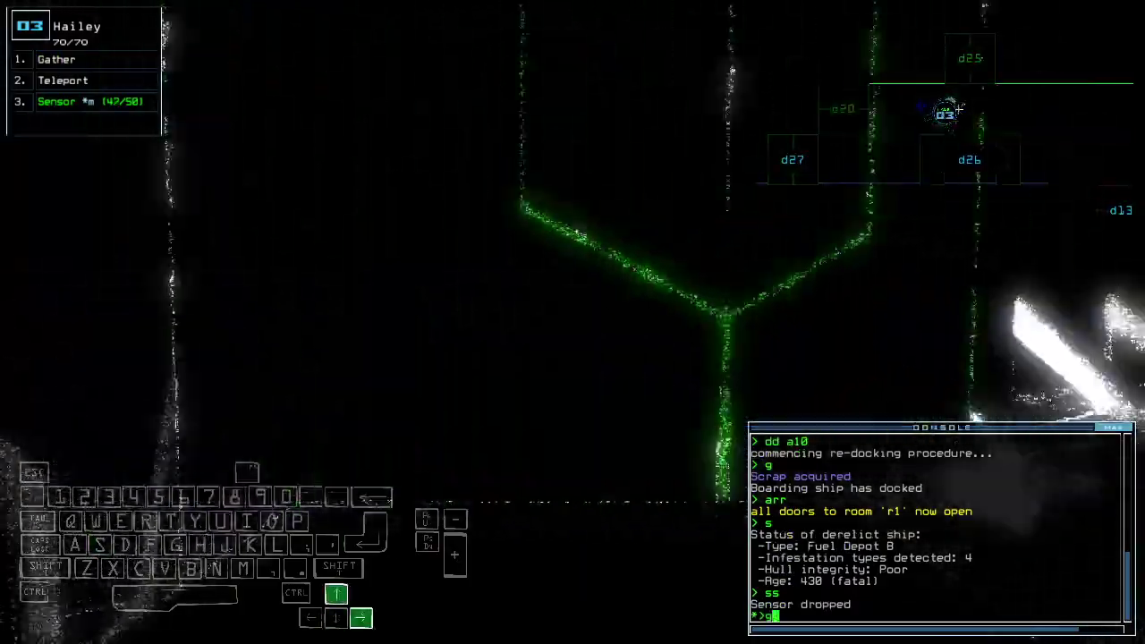
key(Return)
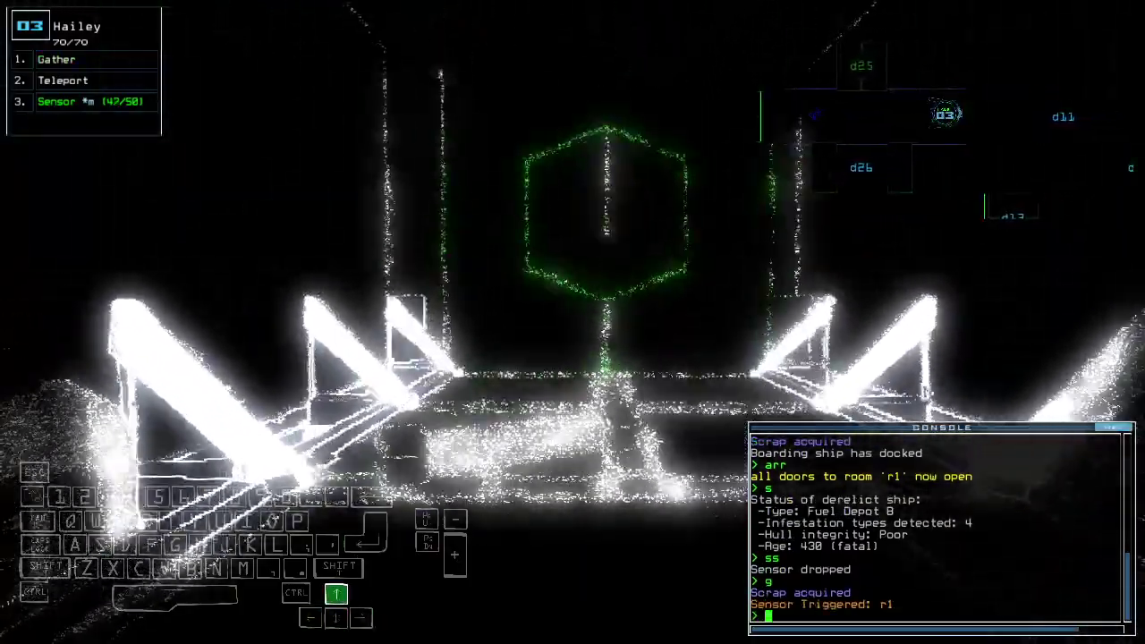
text(ra)
key(Return)
key(Tab)
key(Tab)
text(d11)
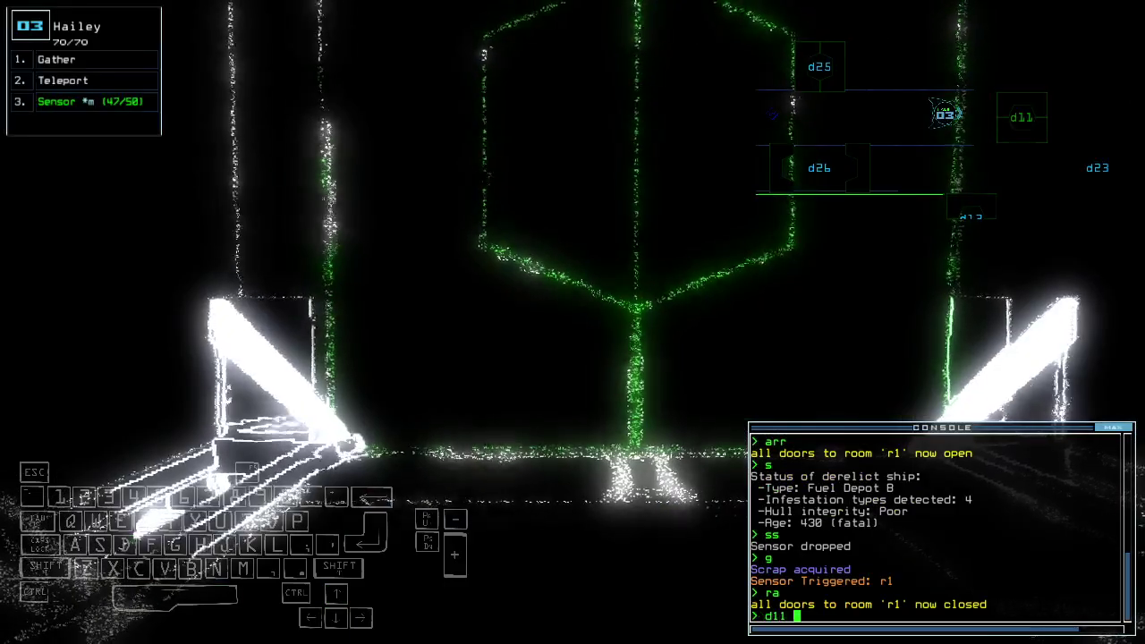
key(Tab)
key(Tab)
text(11)
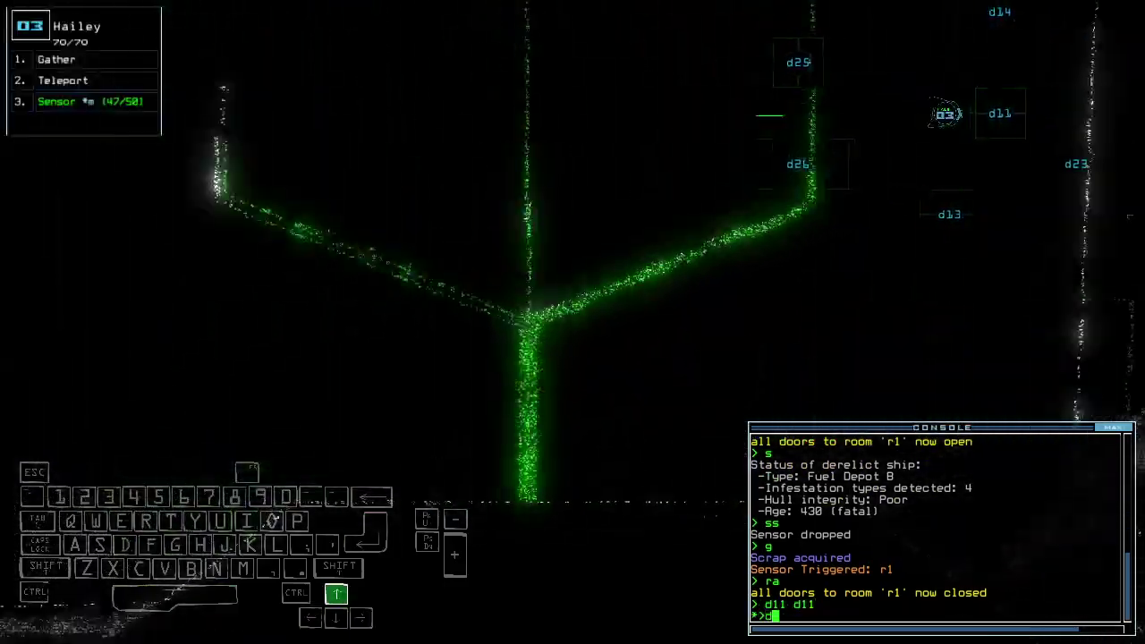
Step: Open door d11, drop another sensor, and drive drone 03 into the corridor by d25
key(Return)
text(d11)
key(Return)
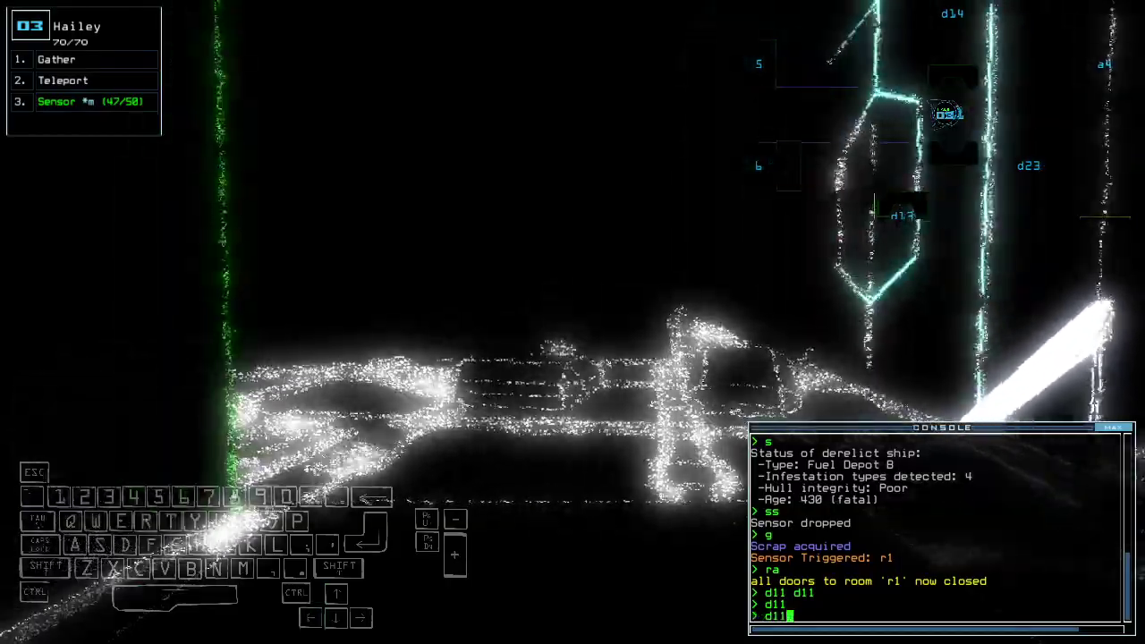
key(Escape)
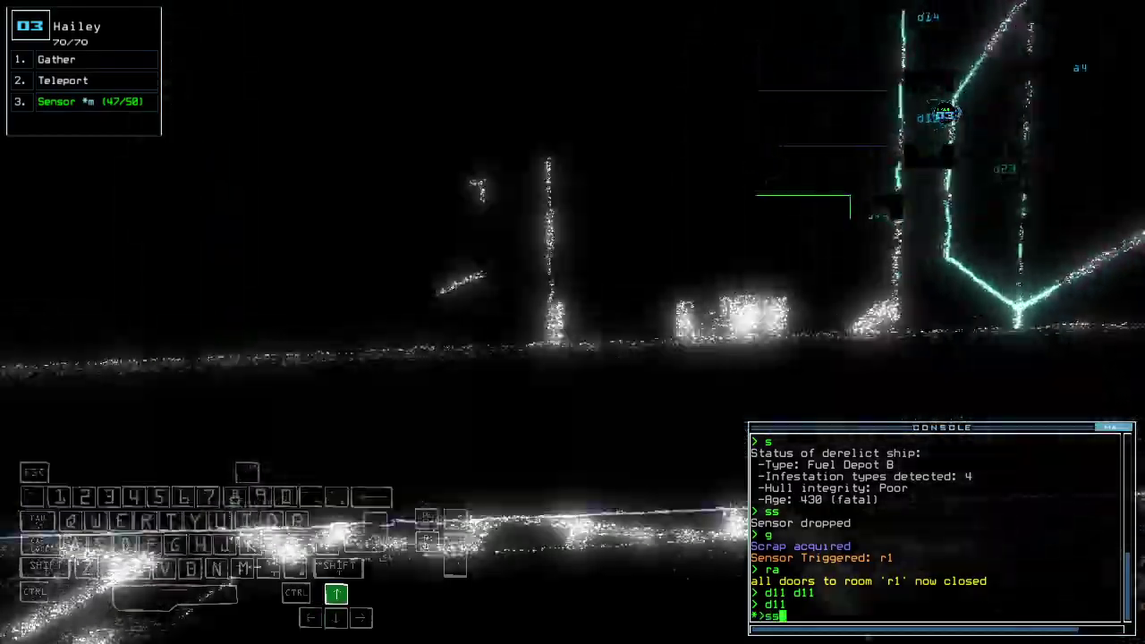
key(Return)
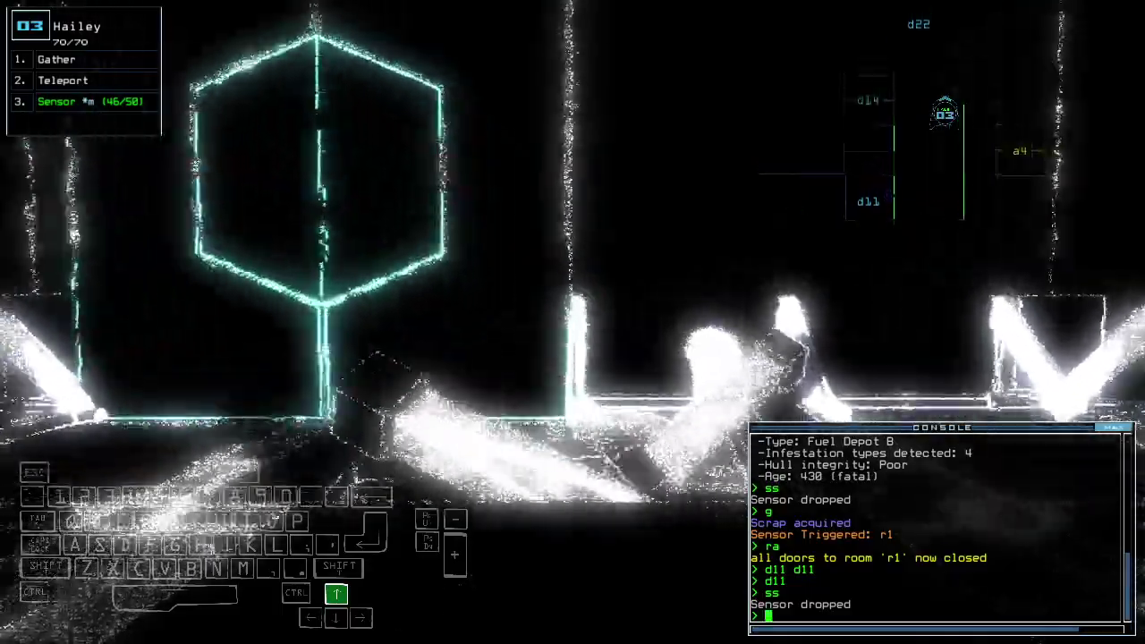
key(Left)
key(Up)
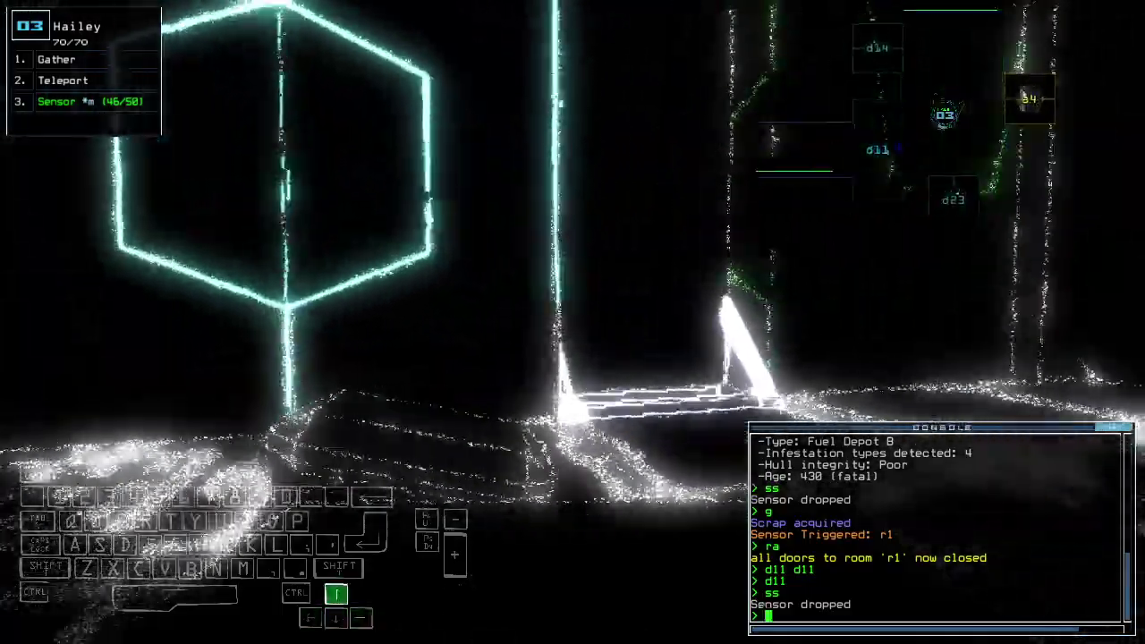
key(Up)
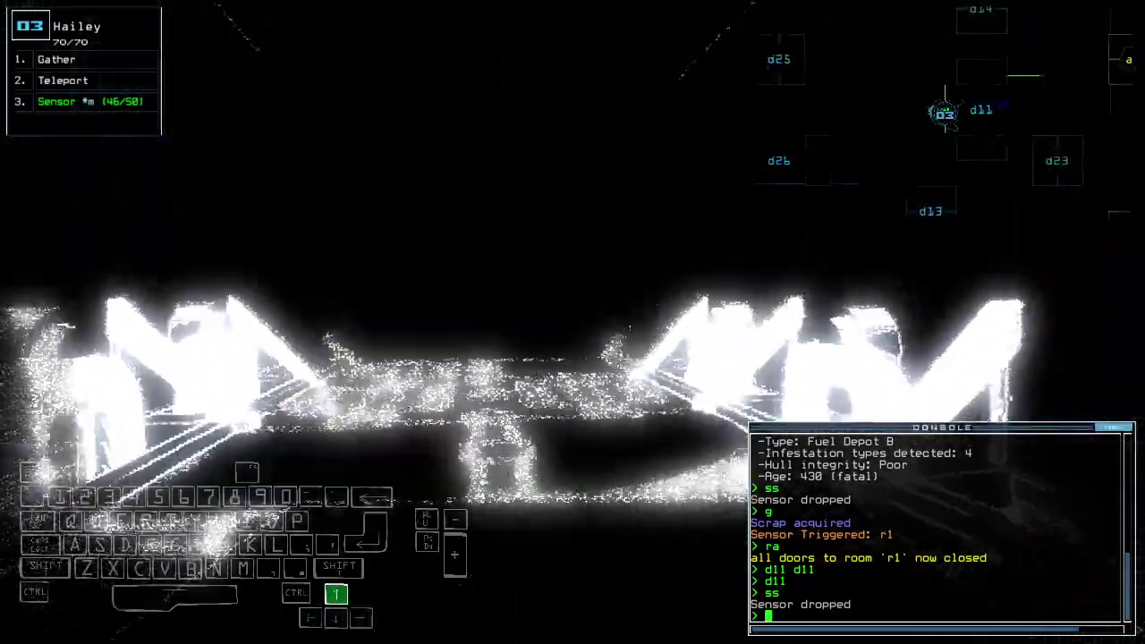
Step: Scout room r4 with 'xx r4' and find it empty
key(Tab)
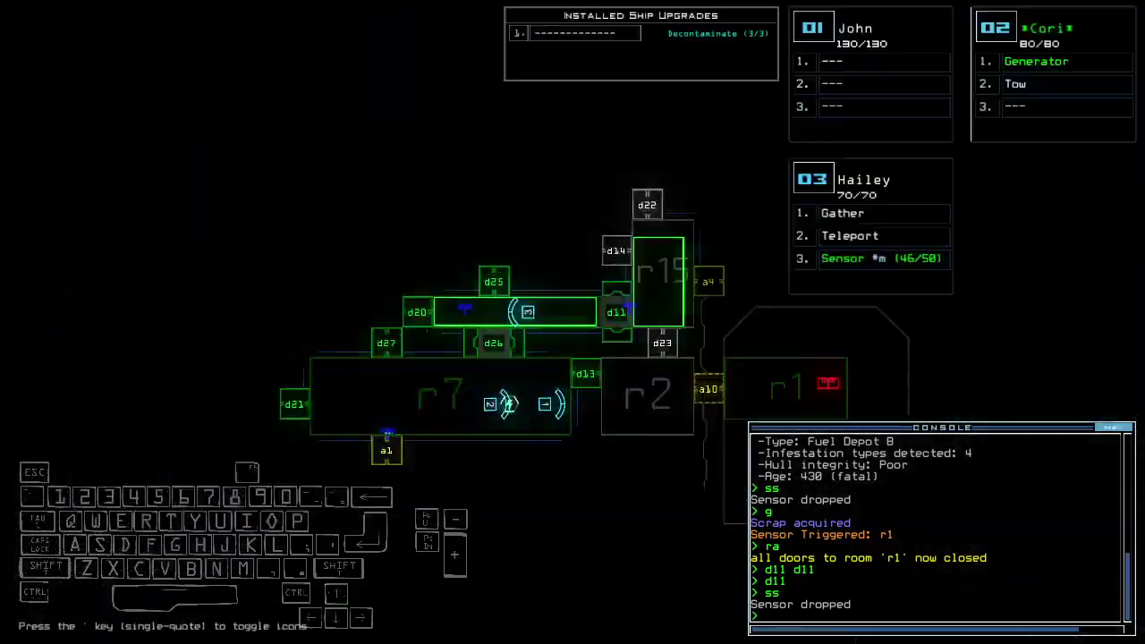
key(Tab)
text(i)
key(Return)
text(xx r4)
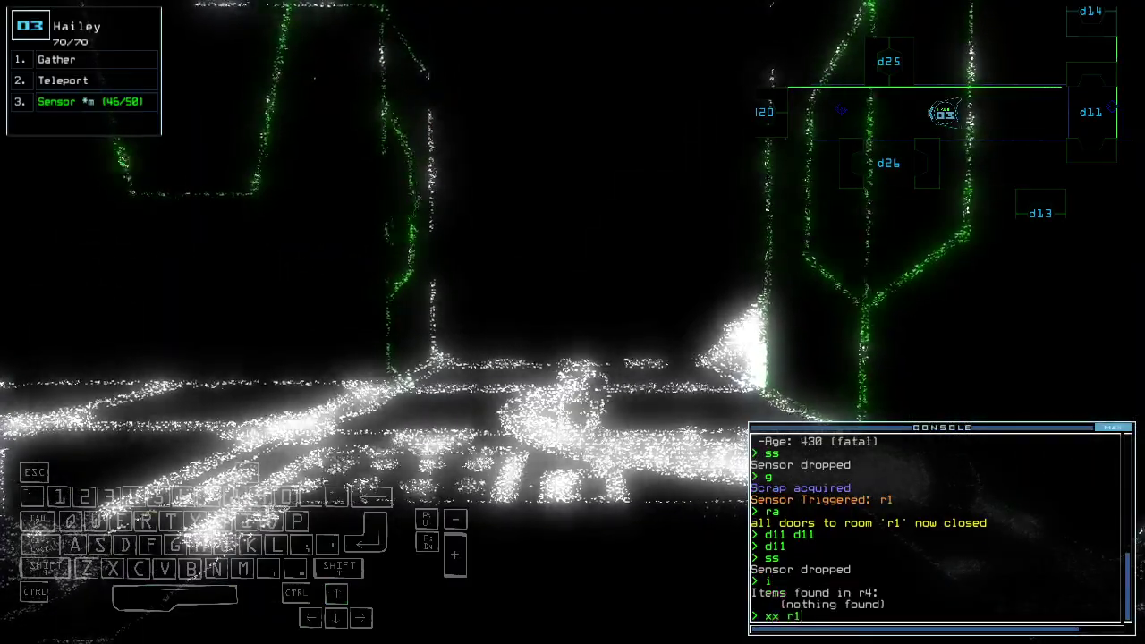
key(Return)
key(Tab)
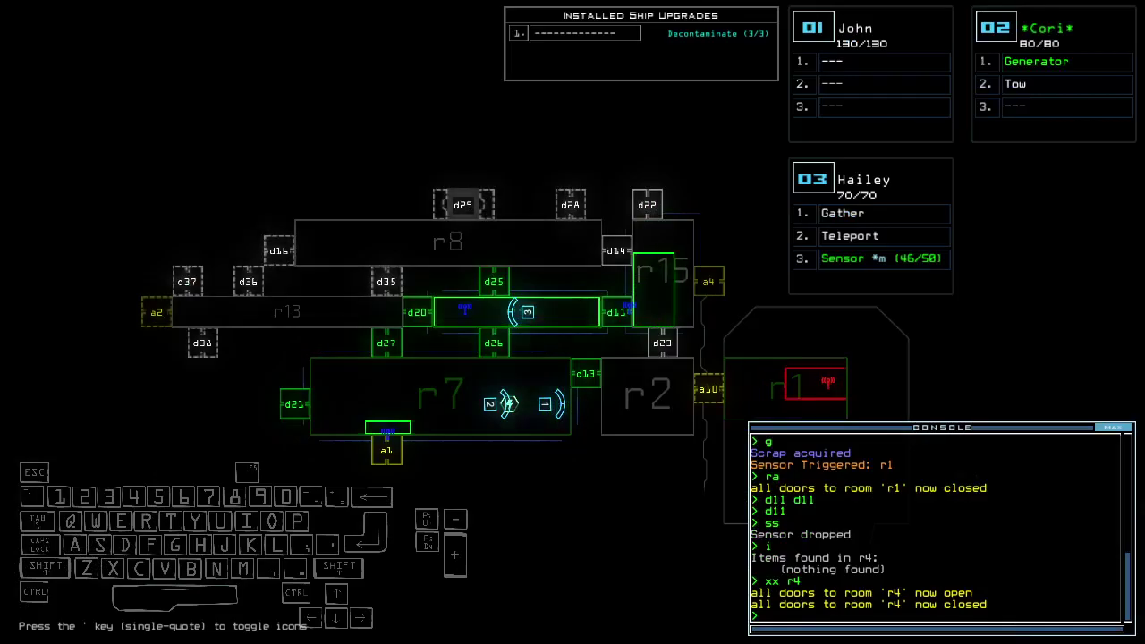
key(Tab)
Step: Steer drone 03 toward door d26 and open doors d26 and d20
key(Up)
text(d26)
key(Return)
key(Right)
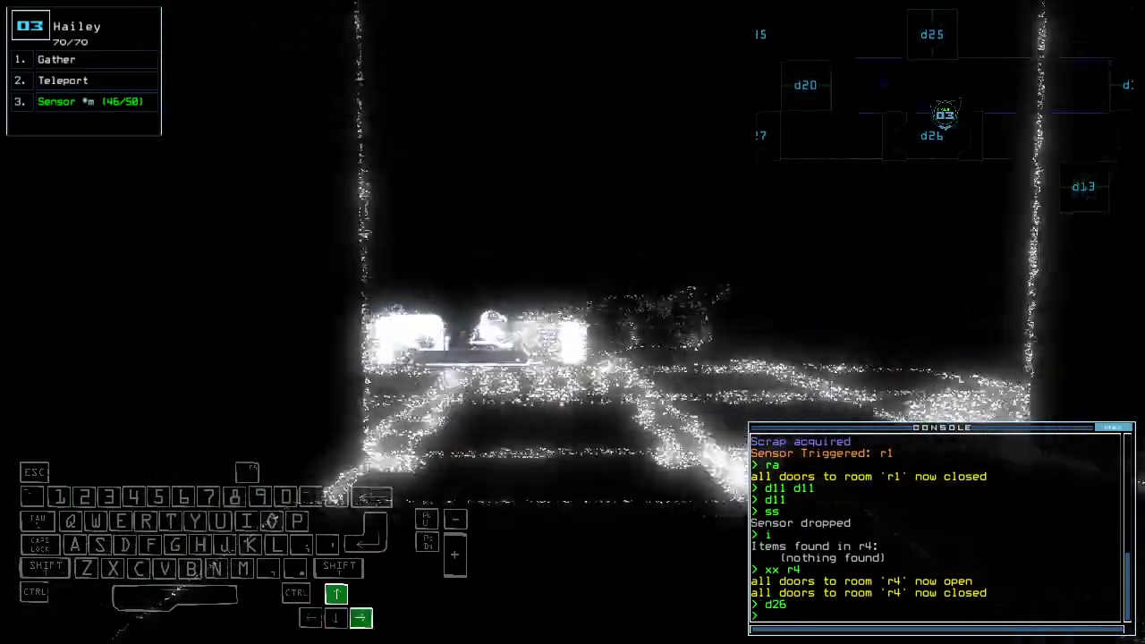
text(d26 d)
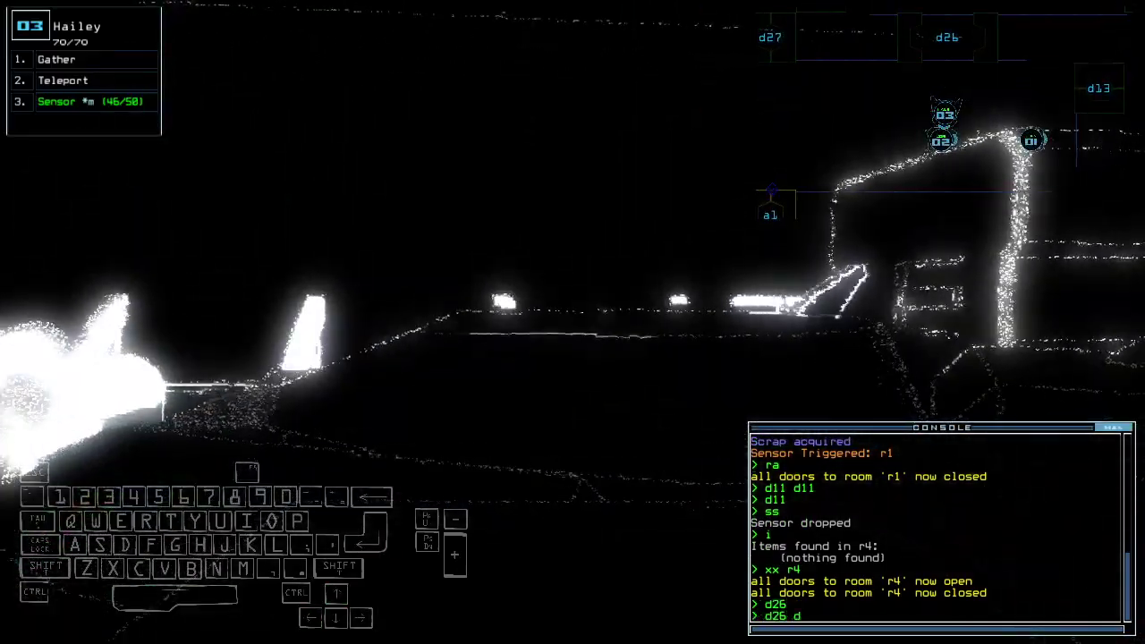
text(20)
key(Return)
key(Tab)
key(Tab)
key(Up)
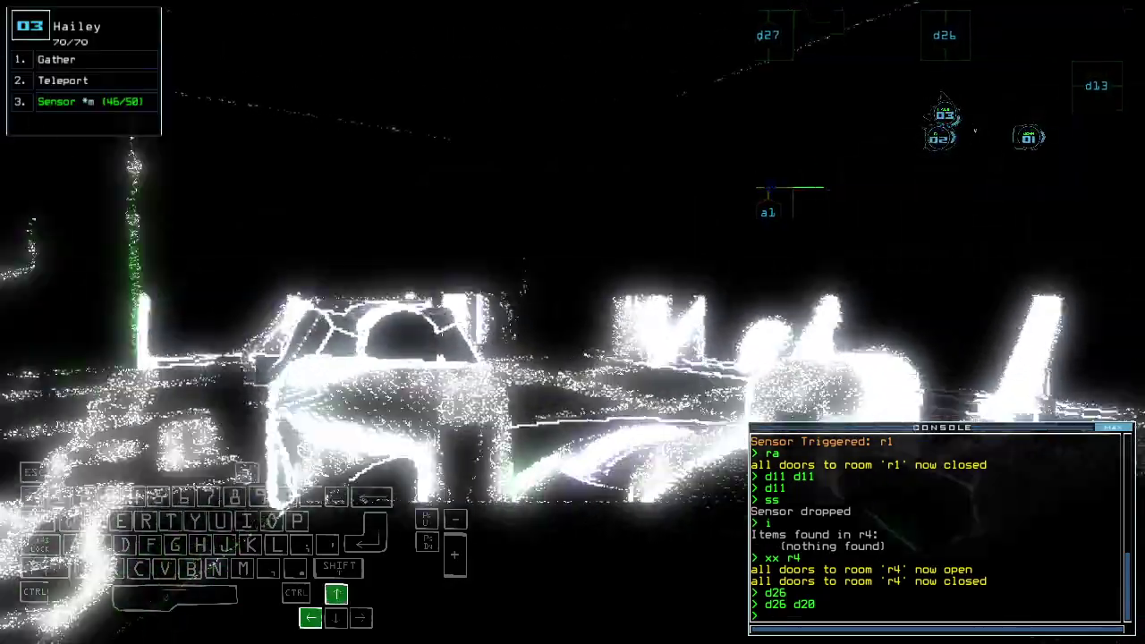
text(d13)
Step: Open door d13, drop a sensor, redock at a4, gather fuel, and reopen room r1
key(Return)
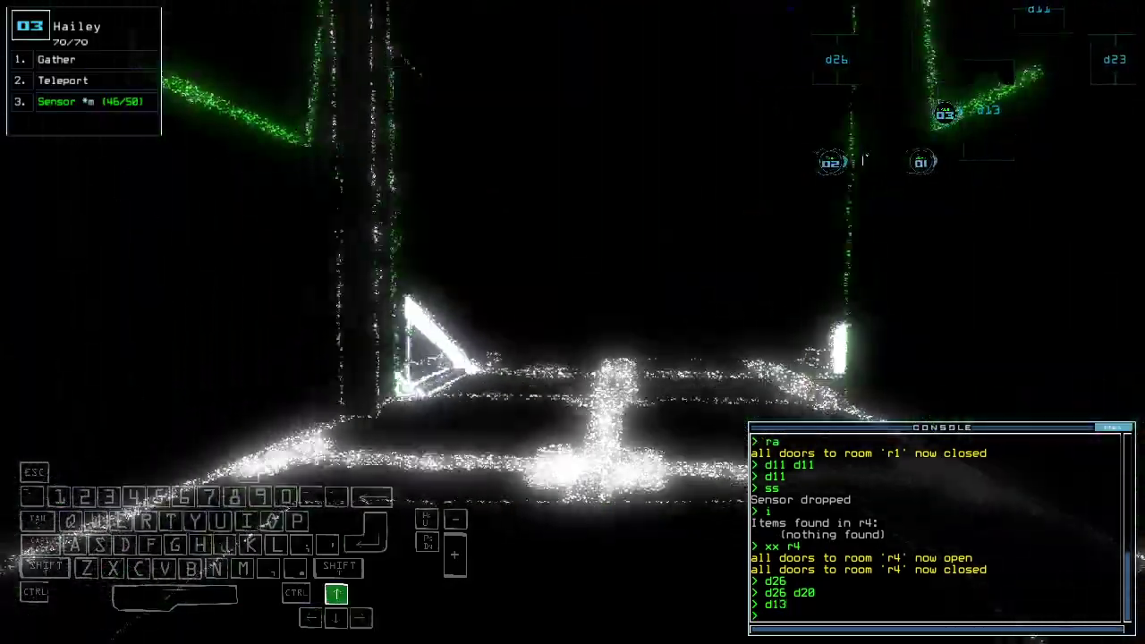
text(ss)
key(Return)
key(Tab)
text(dd)
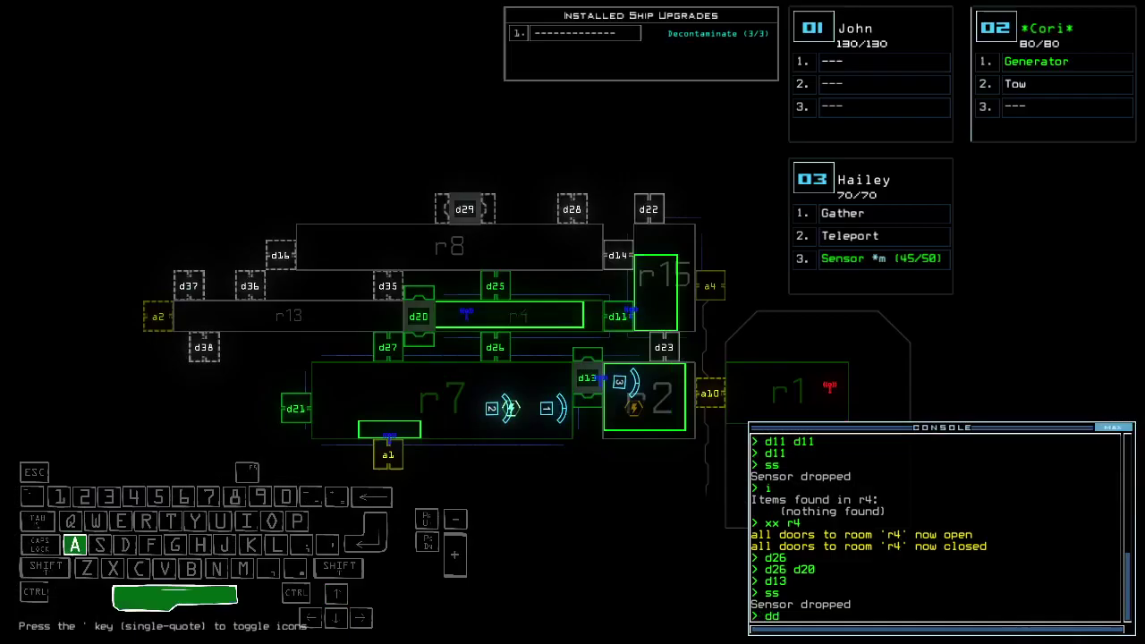
text( a4)
key(Return)
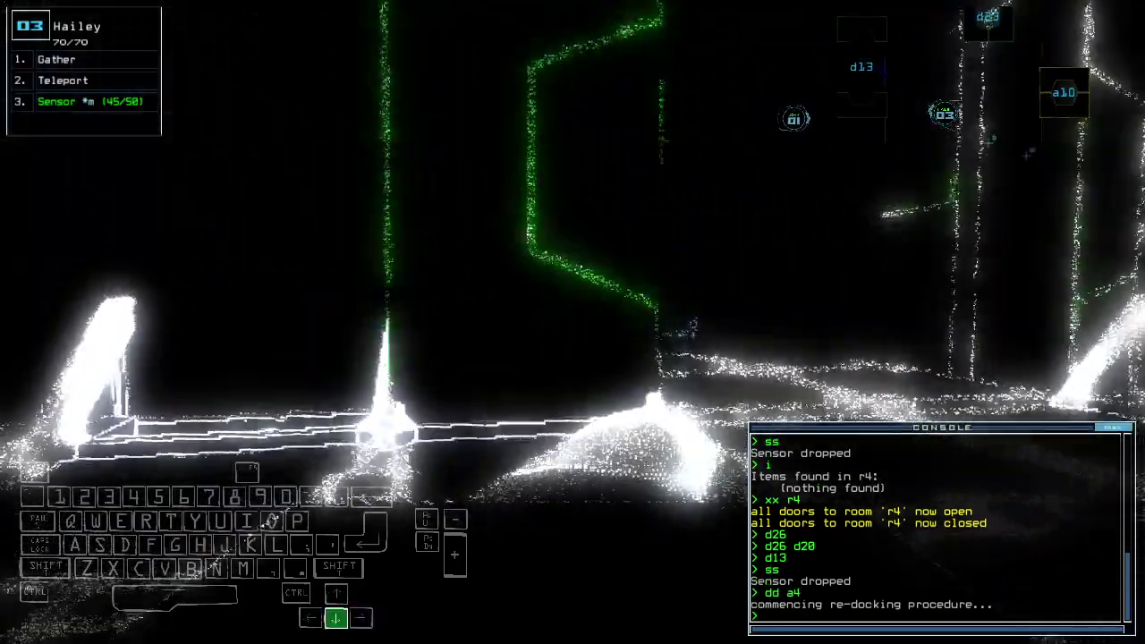
text(g)
key(Return)
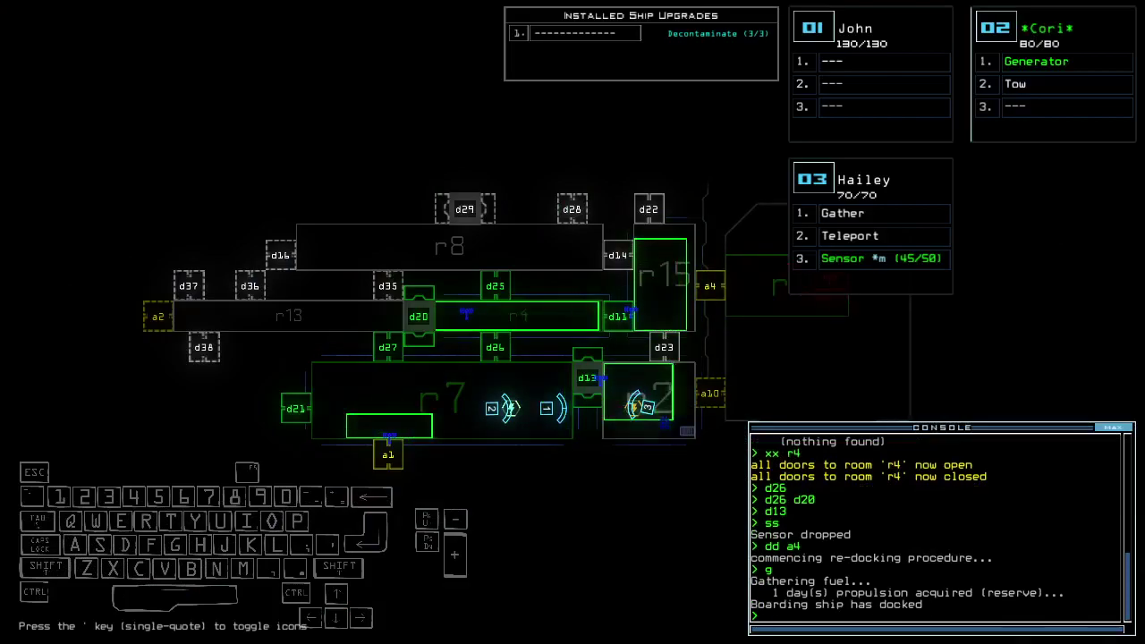
text(arr)
key(Return)
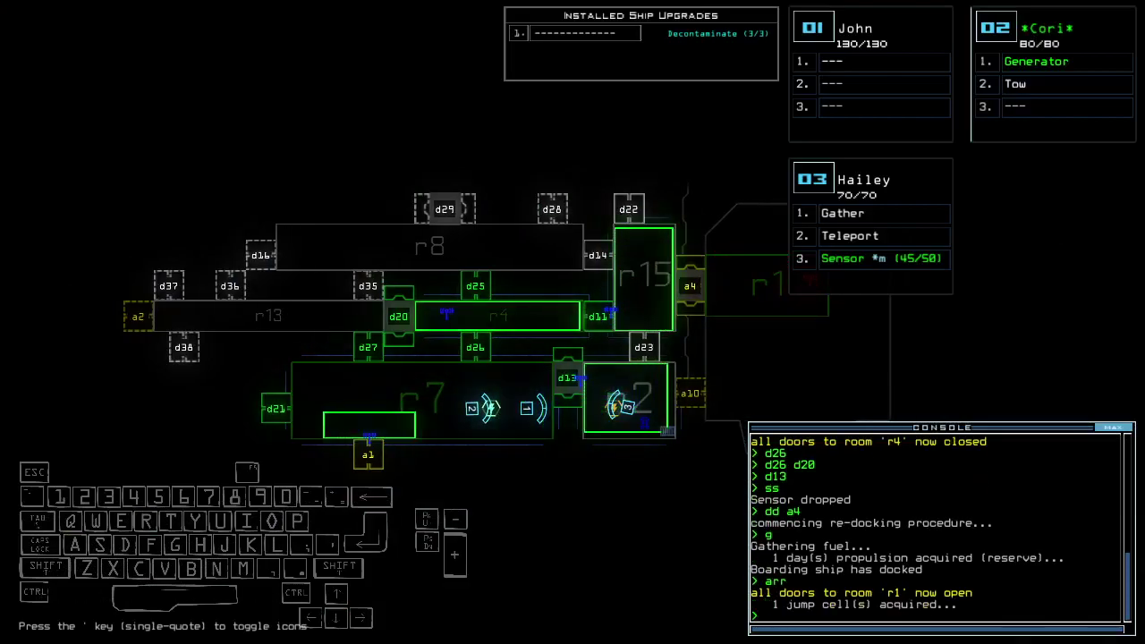
text(d21 d2)
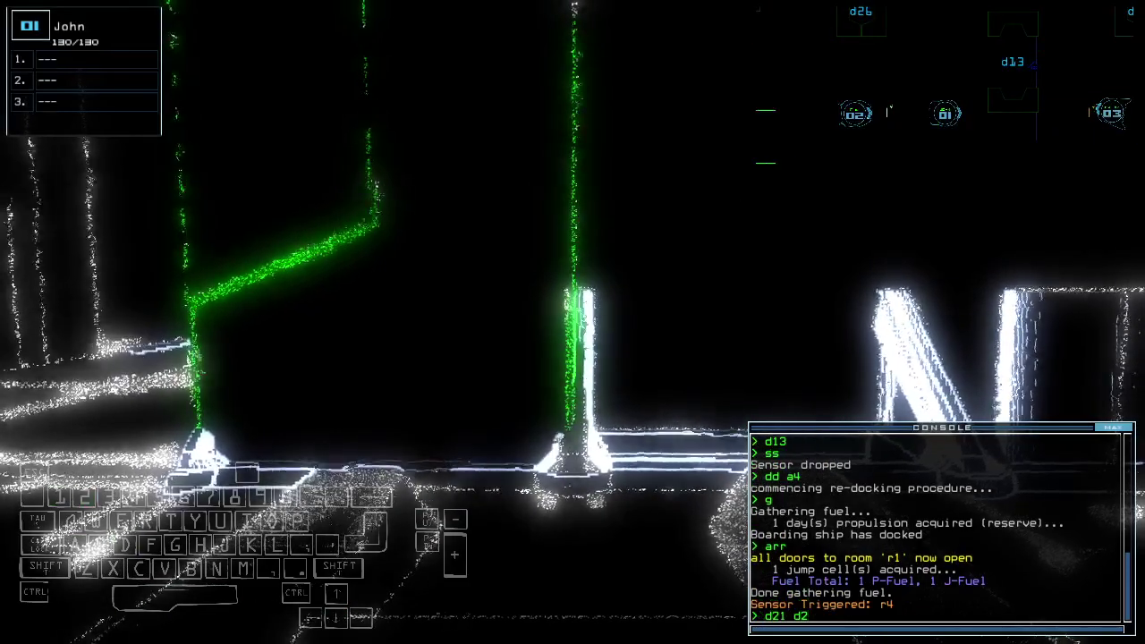
text(1)
Step: Open doors d21 and d20, run Cori's generator, and close room r1's doors with 'ra'
key(Return)
text(0)
key(Return)
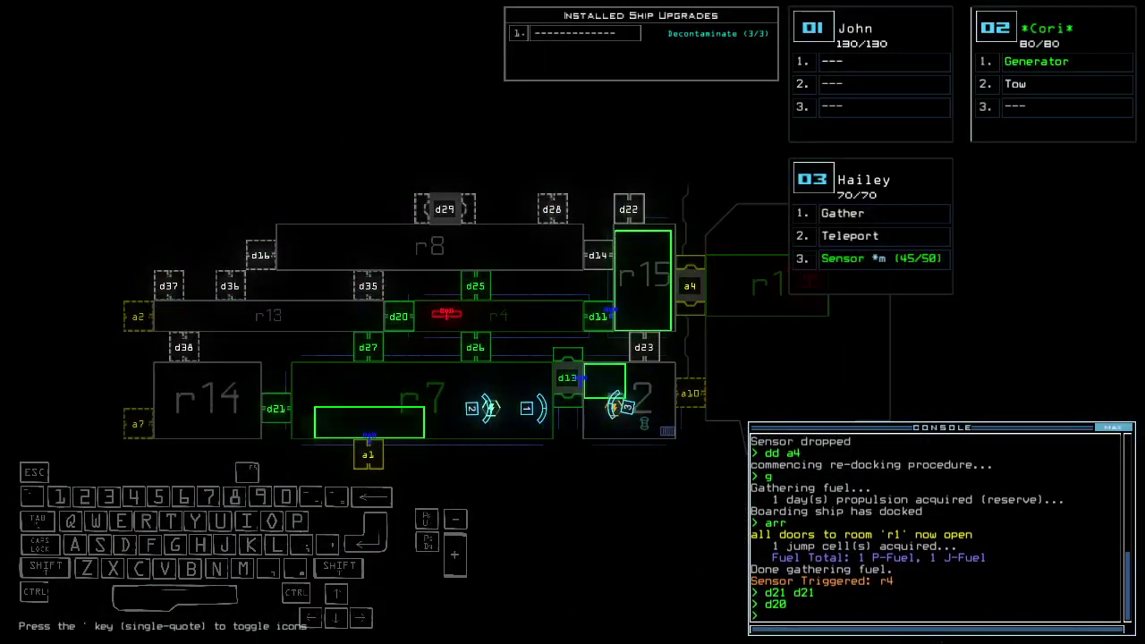
key(Up)
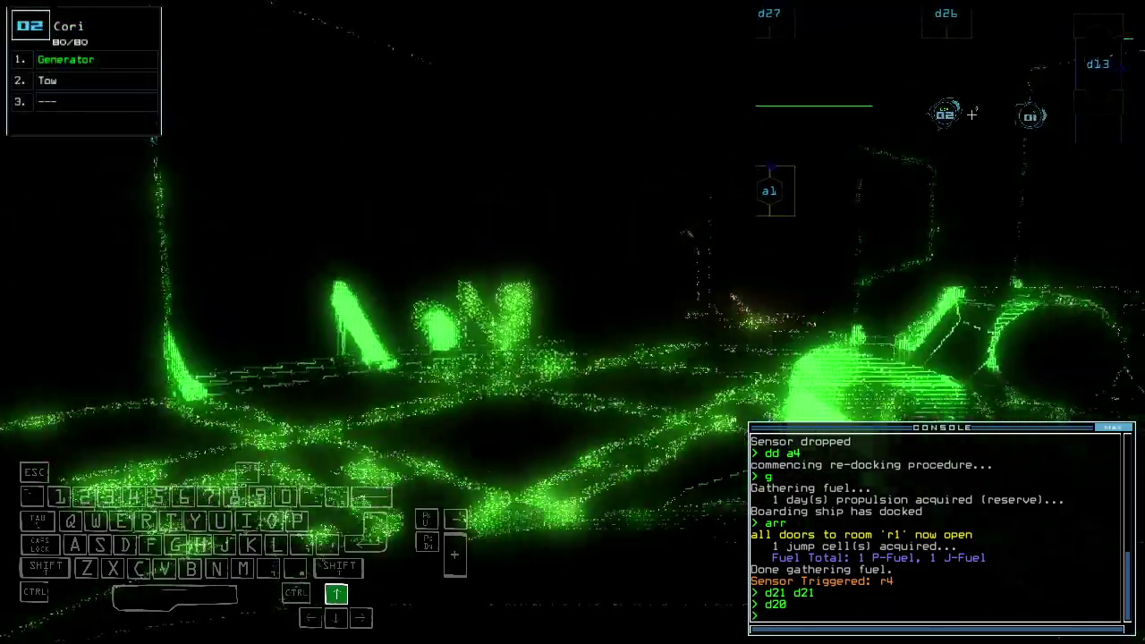
key(Right)
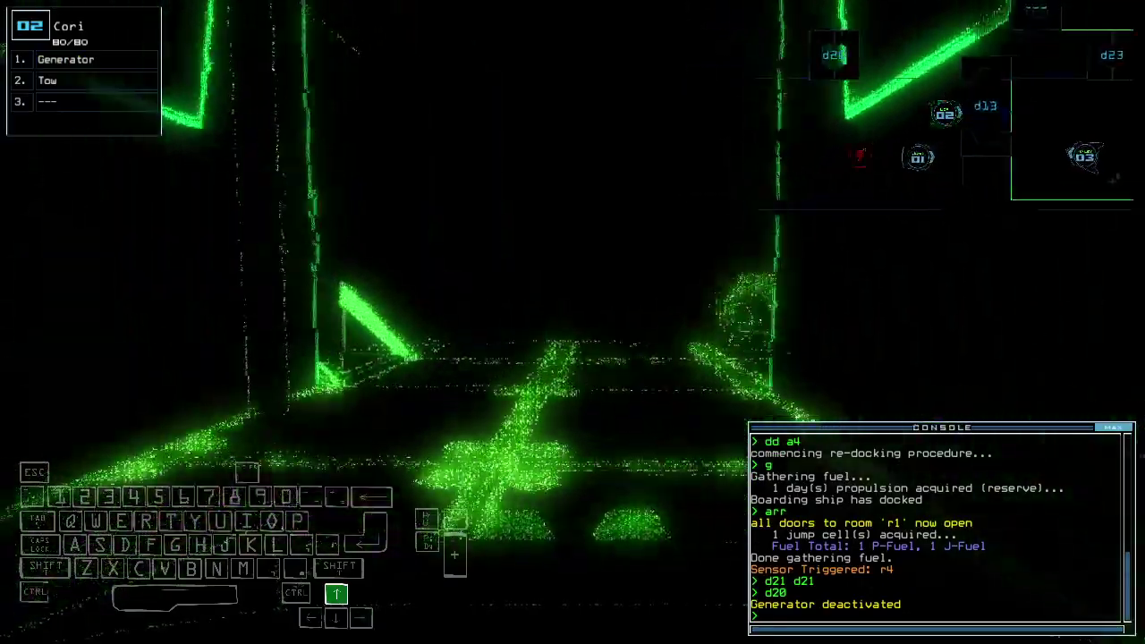
text(generator)
key(Return)
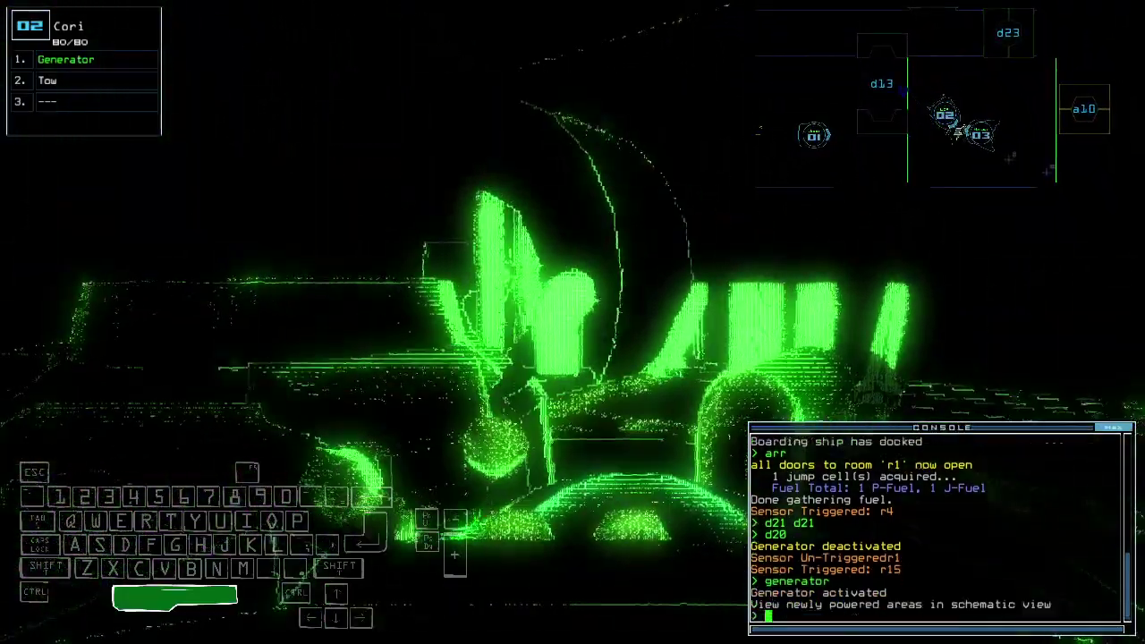
key(Tab)
key(Return)
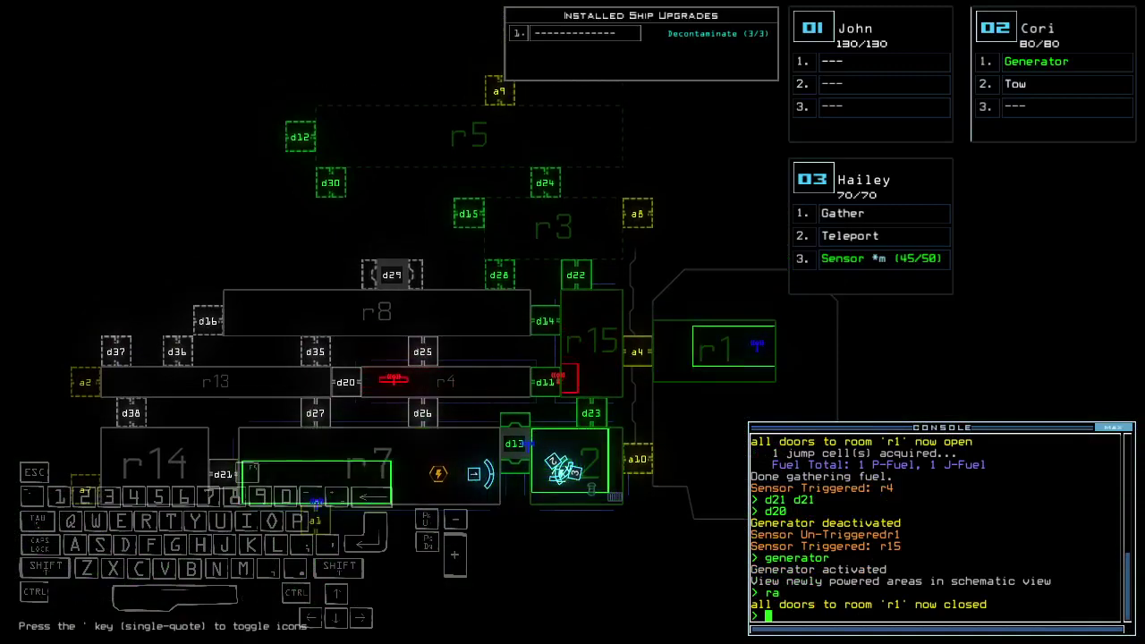
text(dd a9)
Step: Redock the boarding ship at airlock a9, then at airlock a10
key(Return)
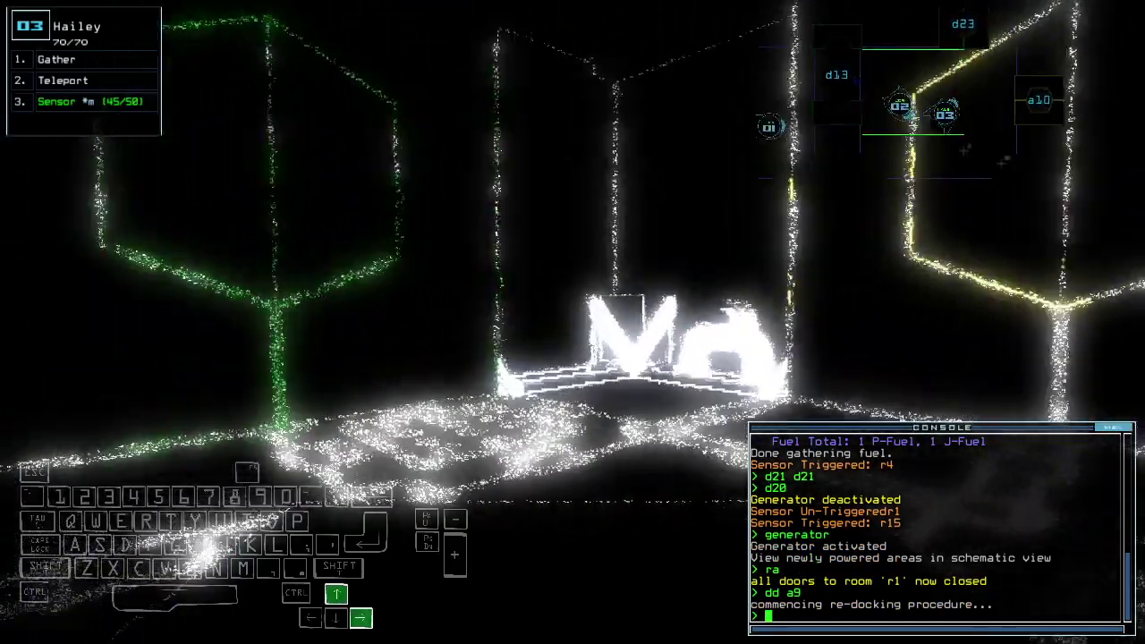
text(ar)
key(BackSpace)
key(BackSpace)
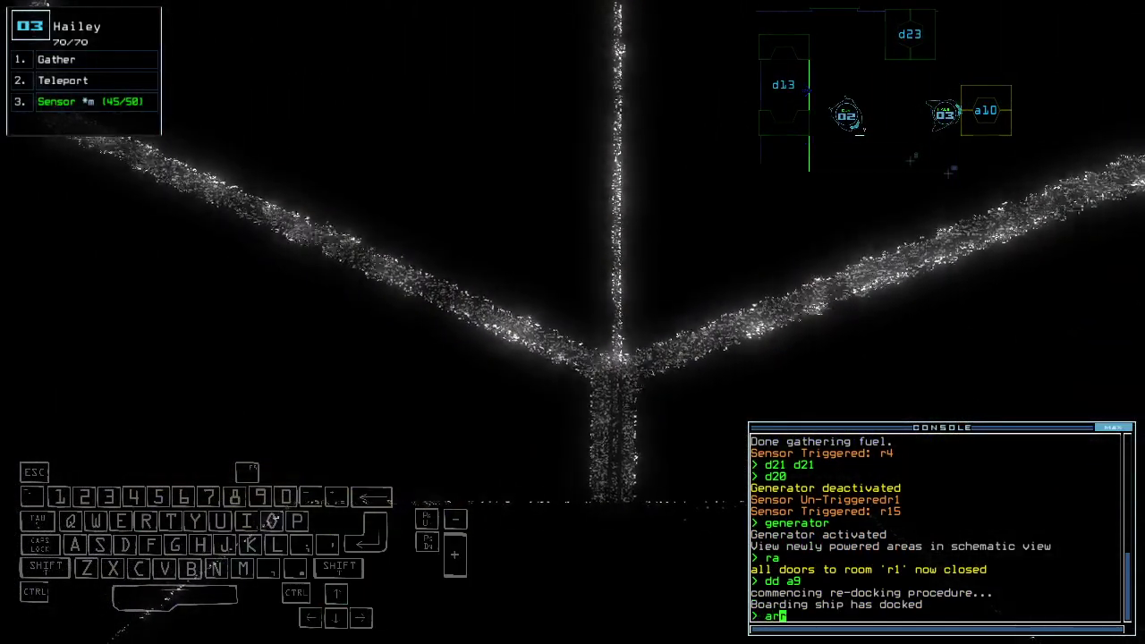
key(Tab)
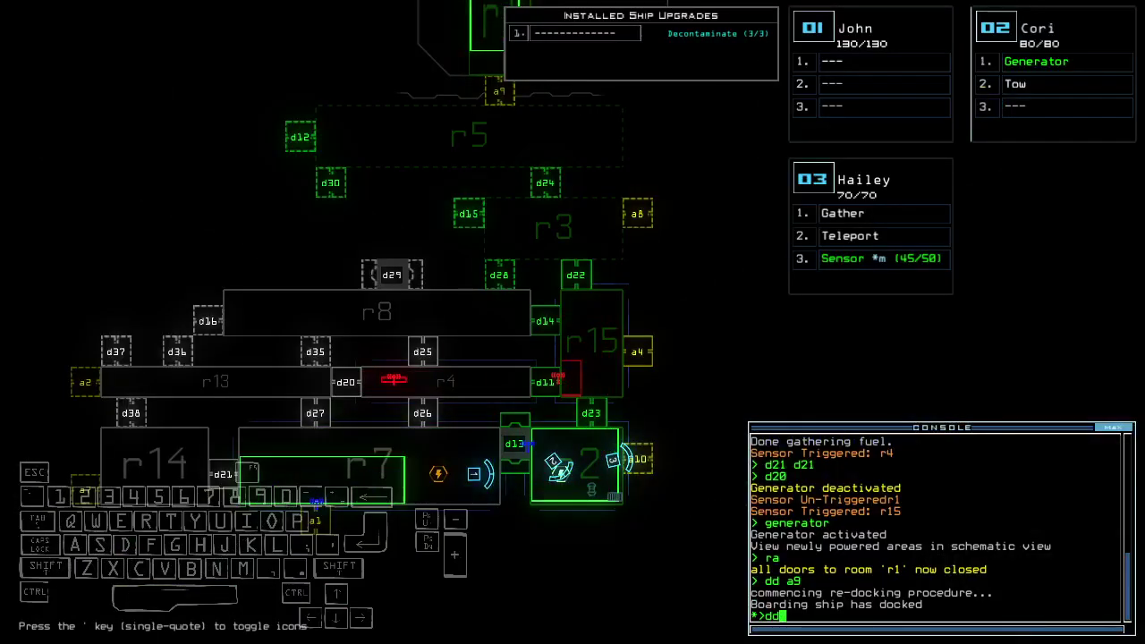
text(10)
key(Return)
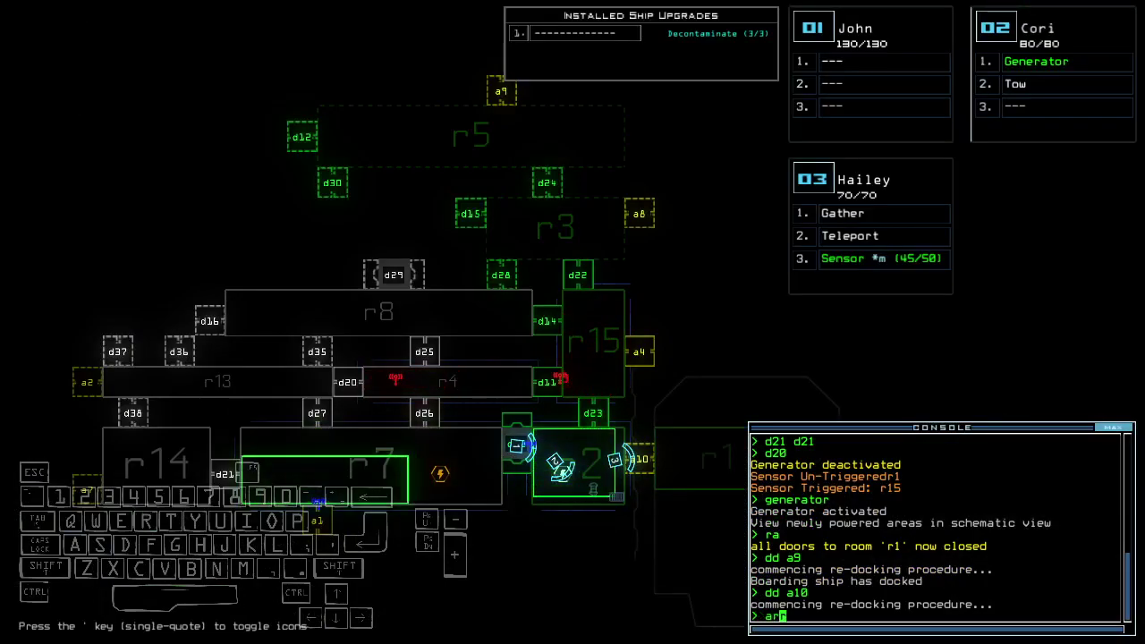
text(r)
Step: Reopen room r1, redock at a9, and drive John's drone forward
key(Return)
key(Tab)
text(dd a)
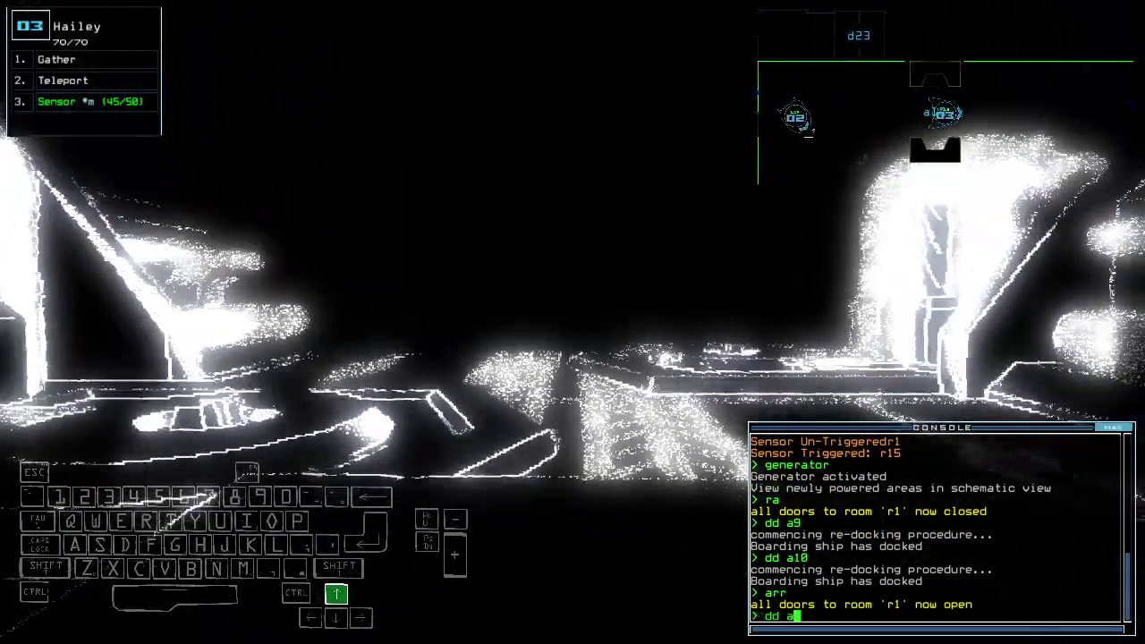
text(9)
key(Return)
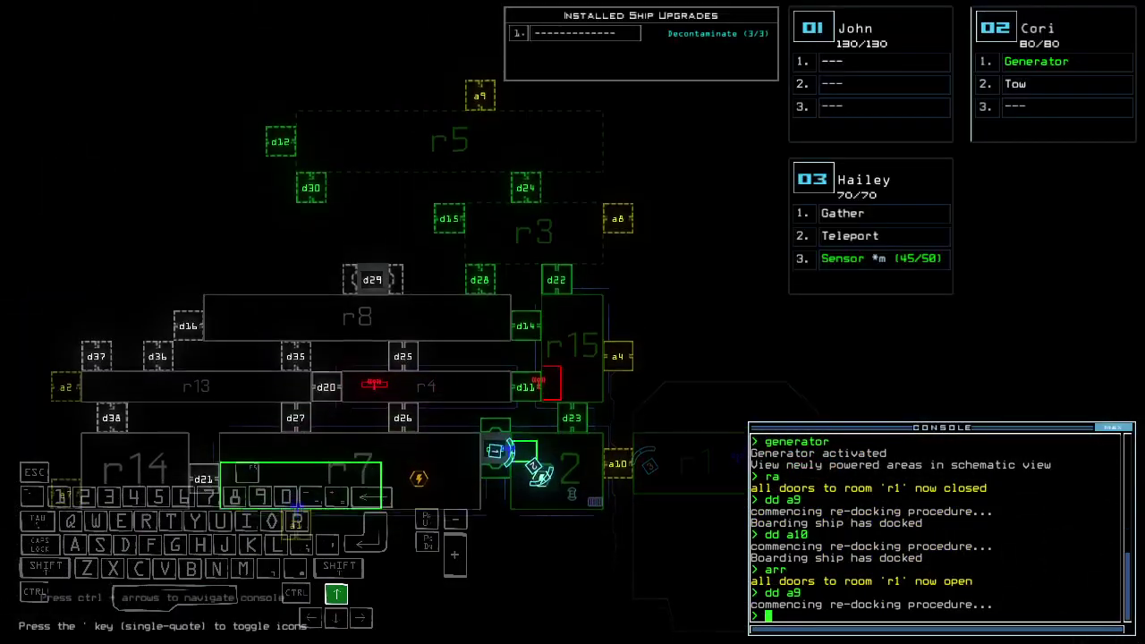
key(Tab)
key(Up)
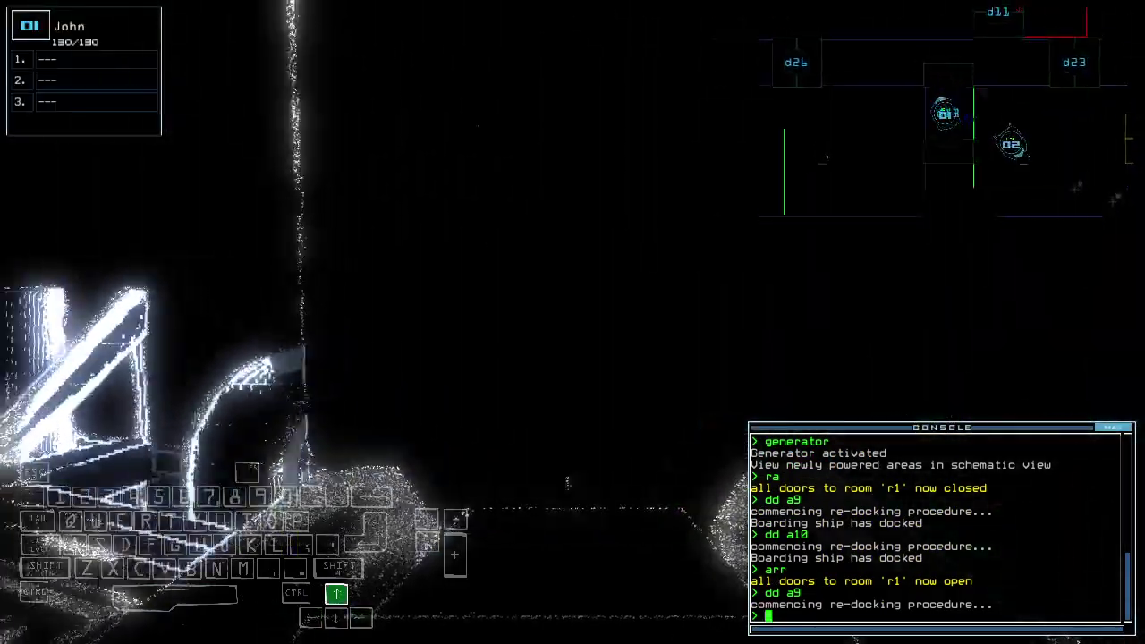
key(Right)
key(Up)
Step: Turn Hailey's drone 3 near r5 and reopen room r1's doors
key(Tab)
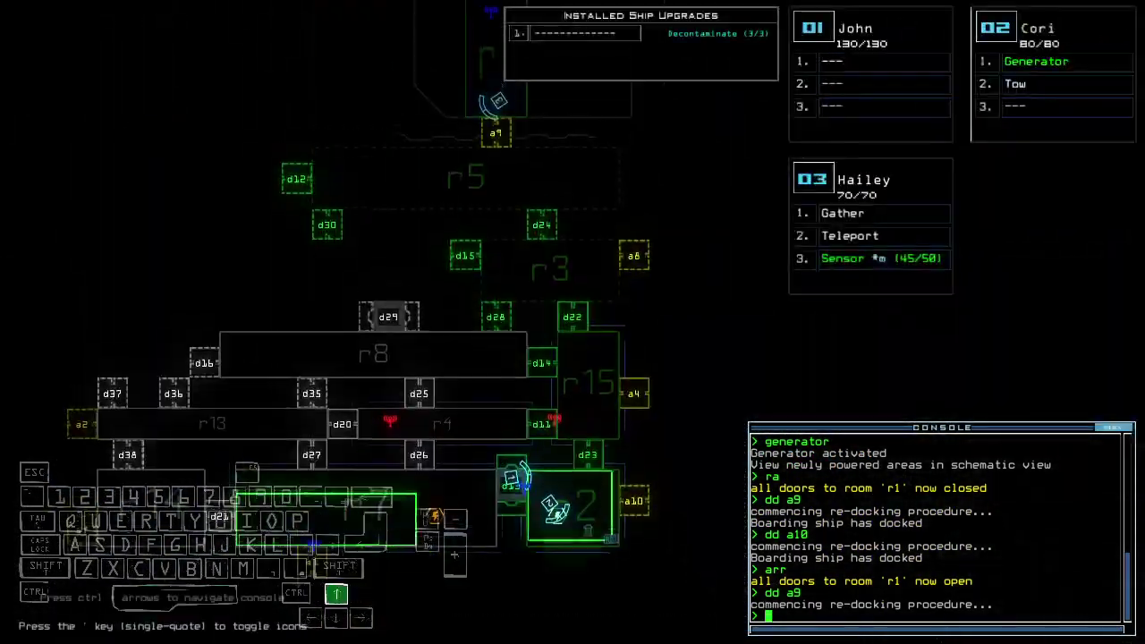
key(3)
key(Tab)
key(Left)
text(arr)
key(Return)
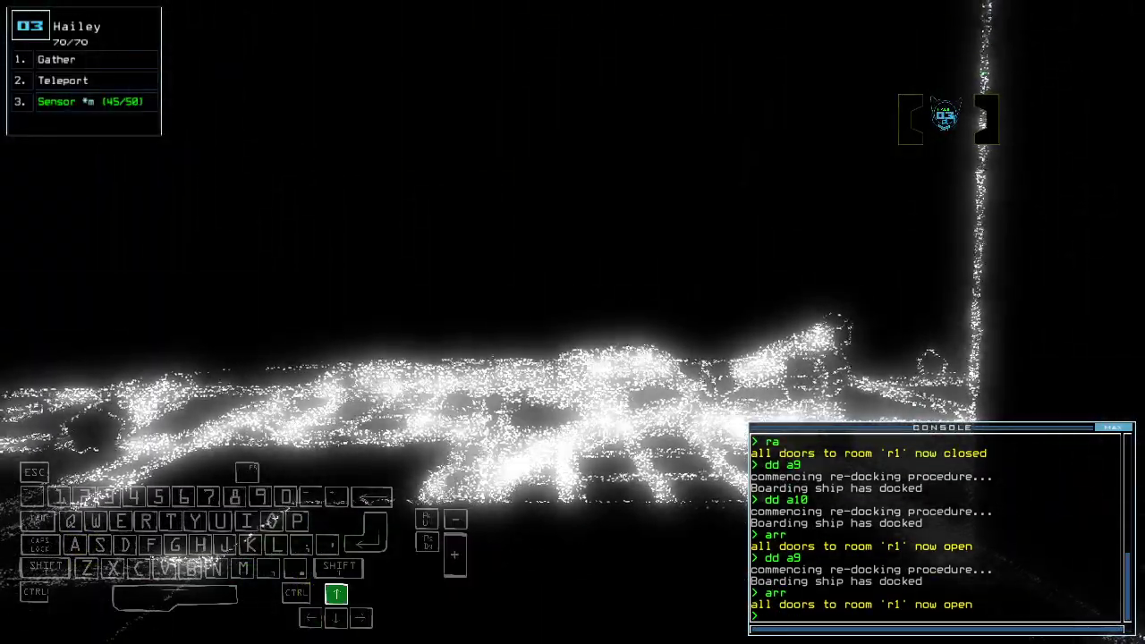
text(ss)
Step: Drop another motion sensor and cycle room r5's doors with 'xx r5'
key(Return)
key(Tab)
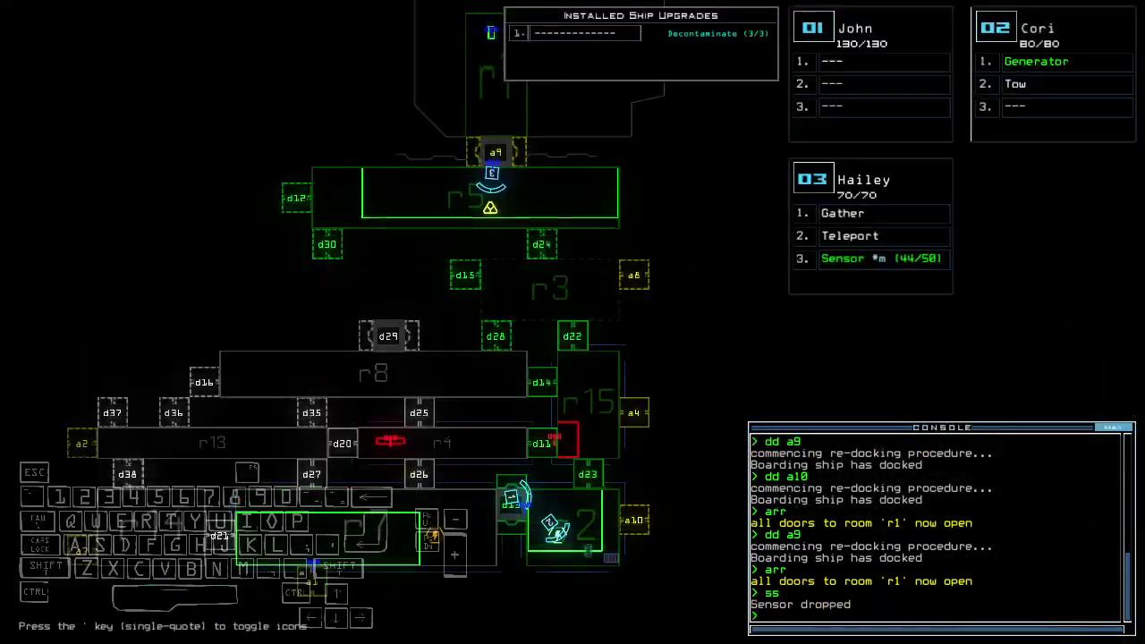
key(Tab)
text(xx r5)
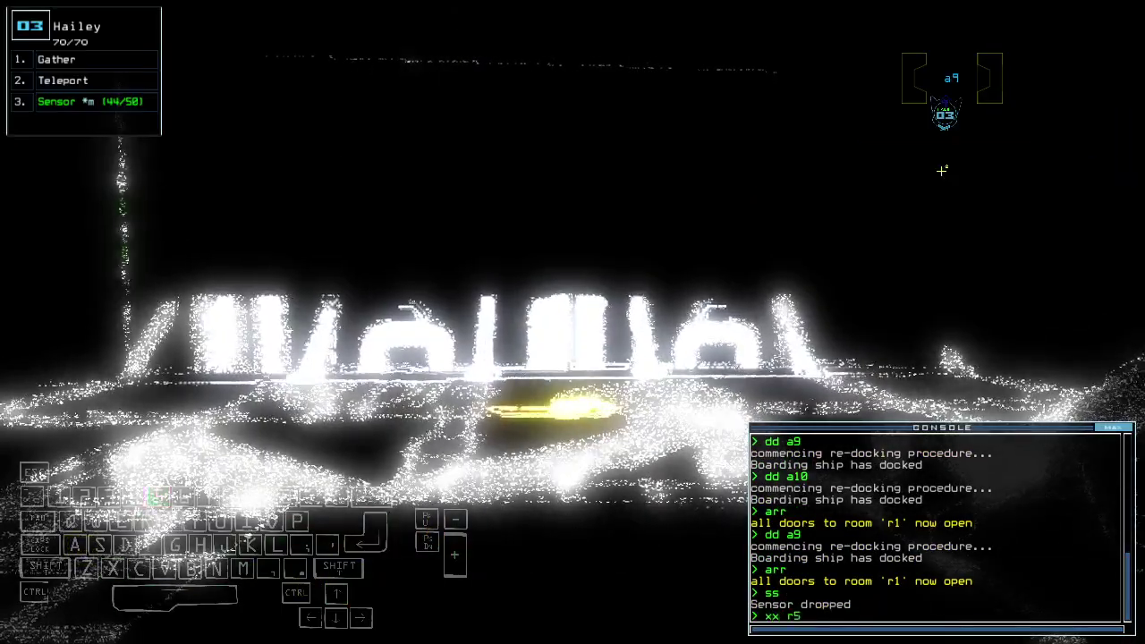
key(Return)
key(Down)
key(Tab)
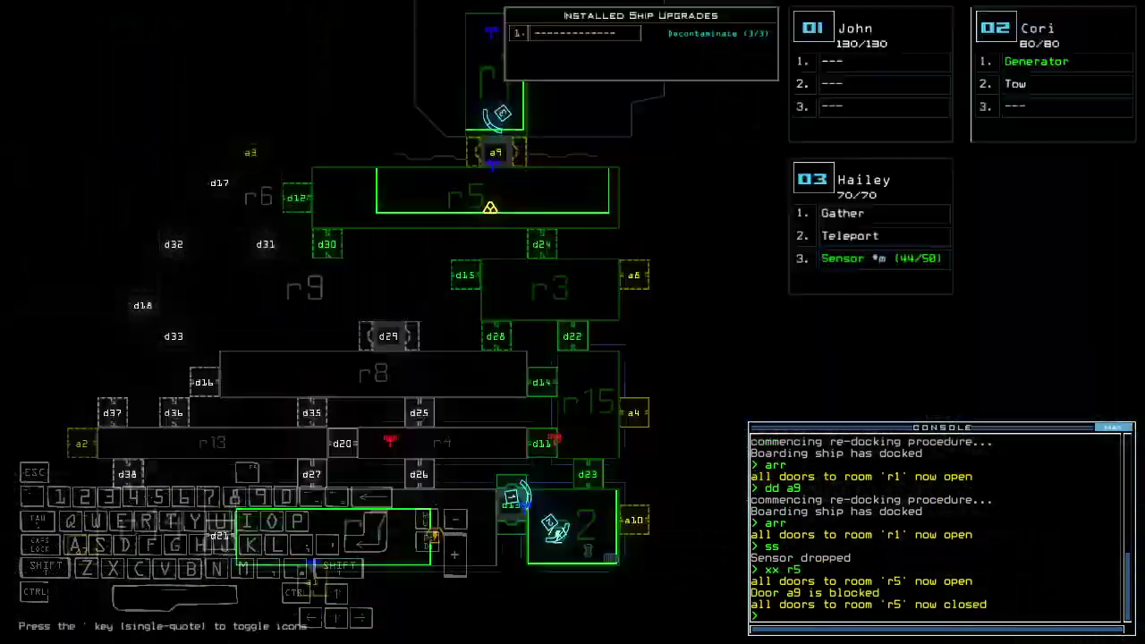
Step: Toggle drone 2's generator off and back on to power new rooms
key(2)
key(Tab)
key(1)
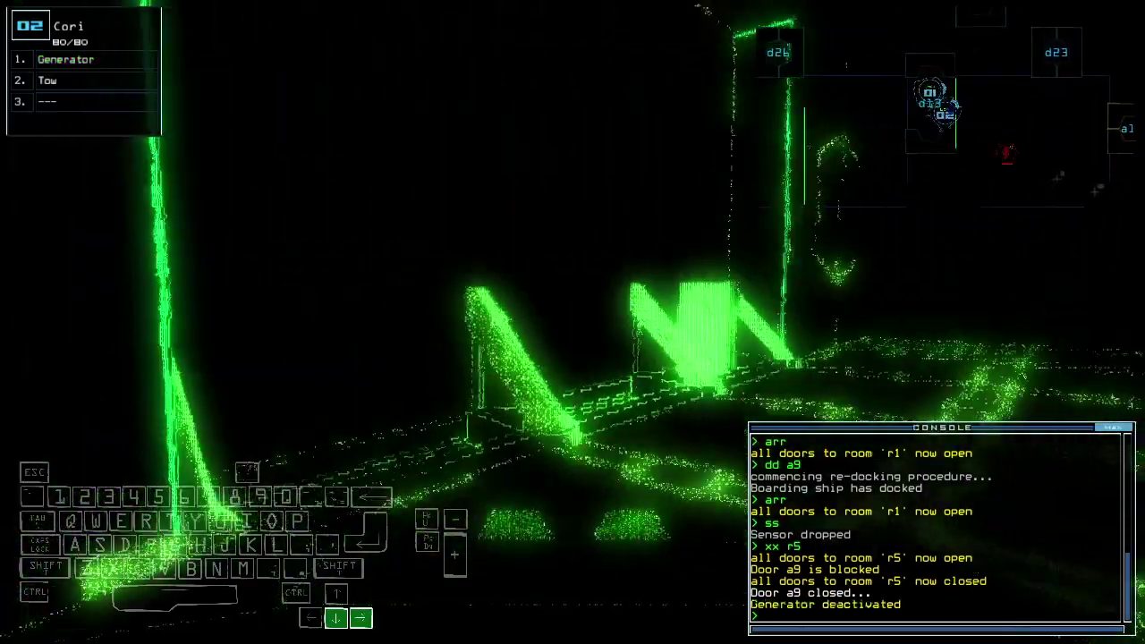
key(Tab)
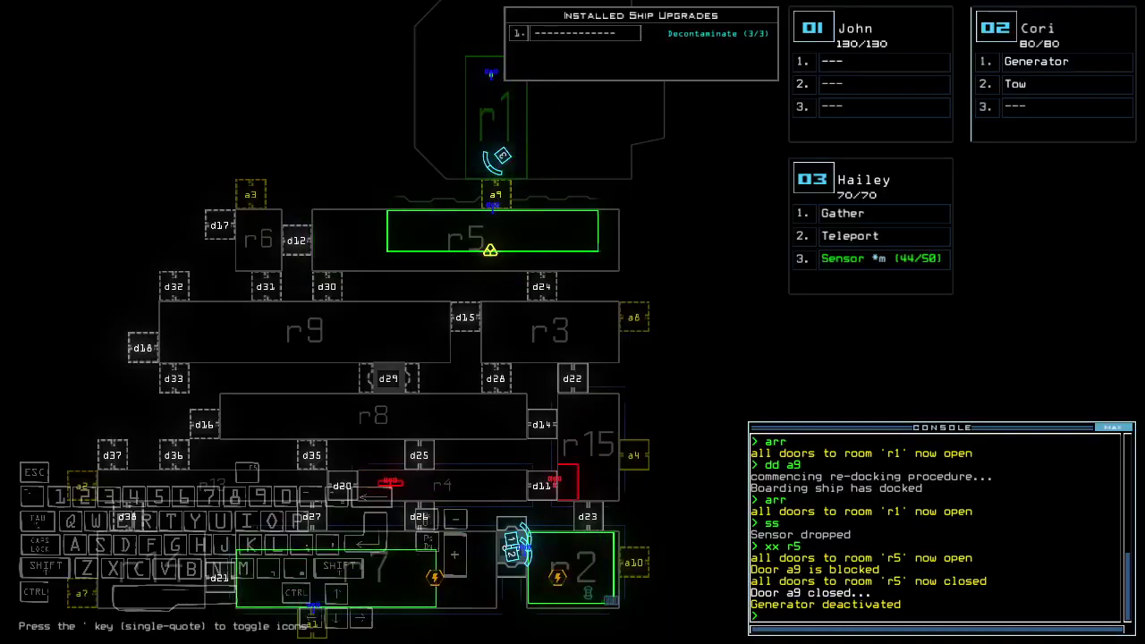
key(2)
key(Tab)
text(g)
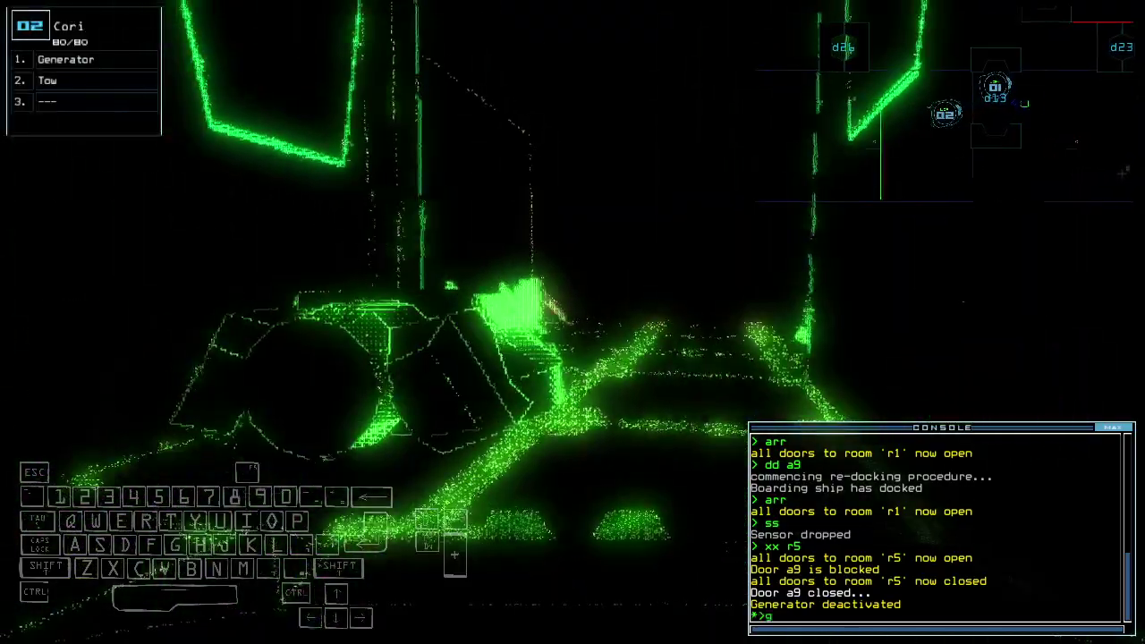
key(Return)
Step: Close the nearby door with 'cccc', then reopen all doors to room r1 with 'arr'
key(Tab)
key(1)
key(2)
key(Tab)
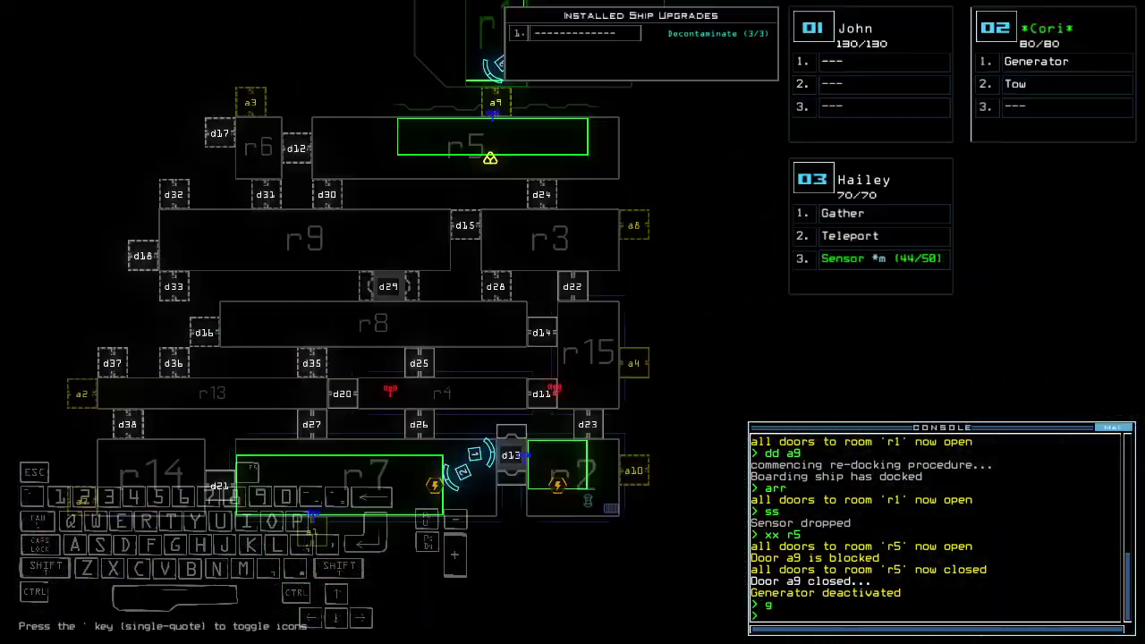
text(cccc)
key(Return)
key(3)
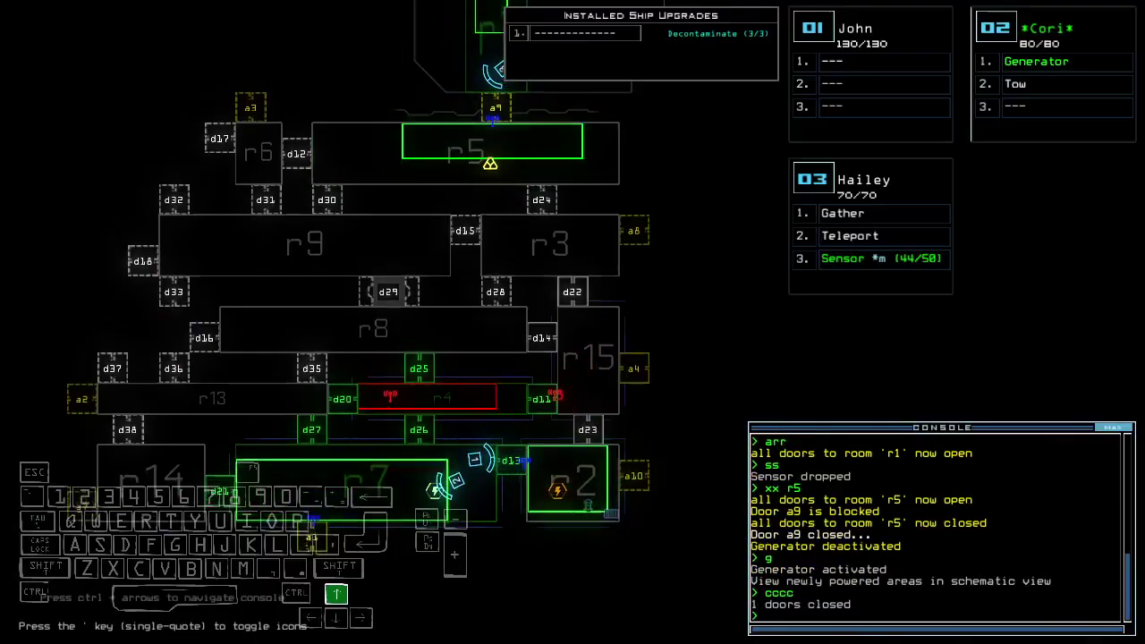
key(Tab)
text(arr)
key(Return)
key(Up)
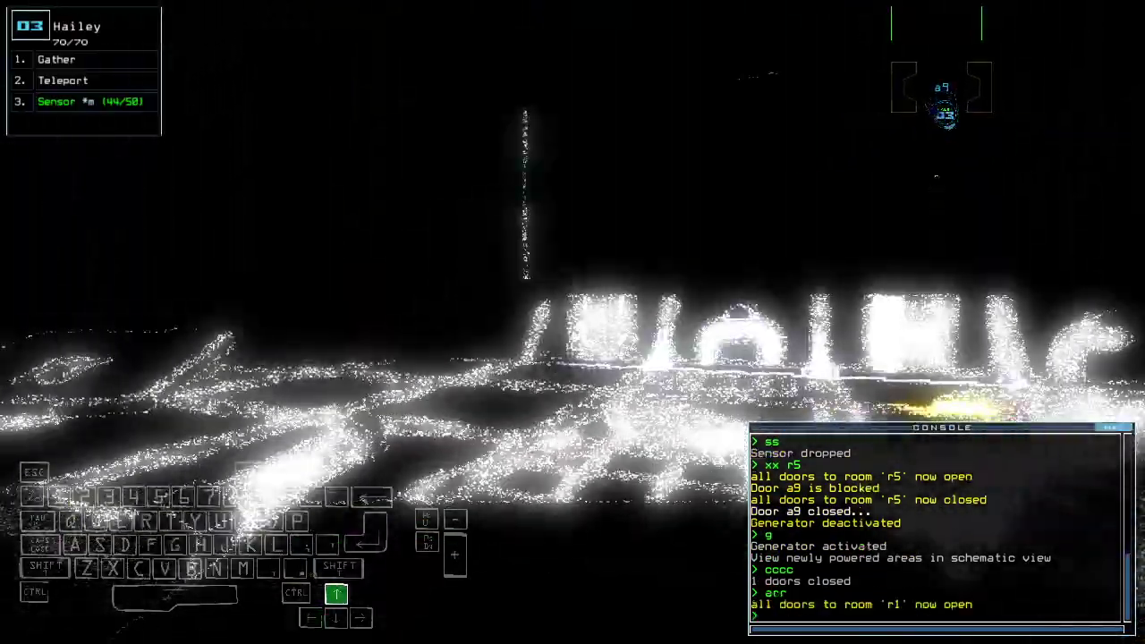
Step: Steer drone 3 through the r5 area gathering scrap, then back it away from the door
key(Left)
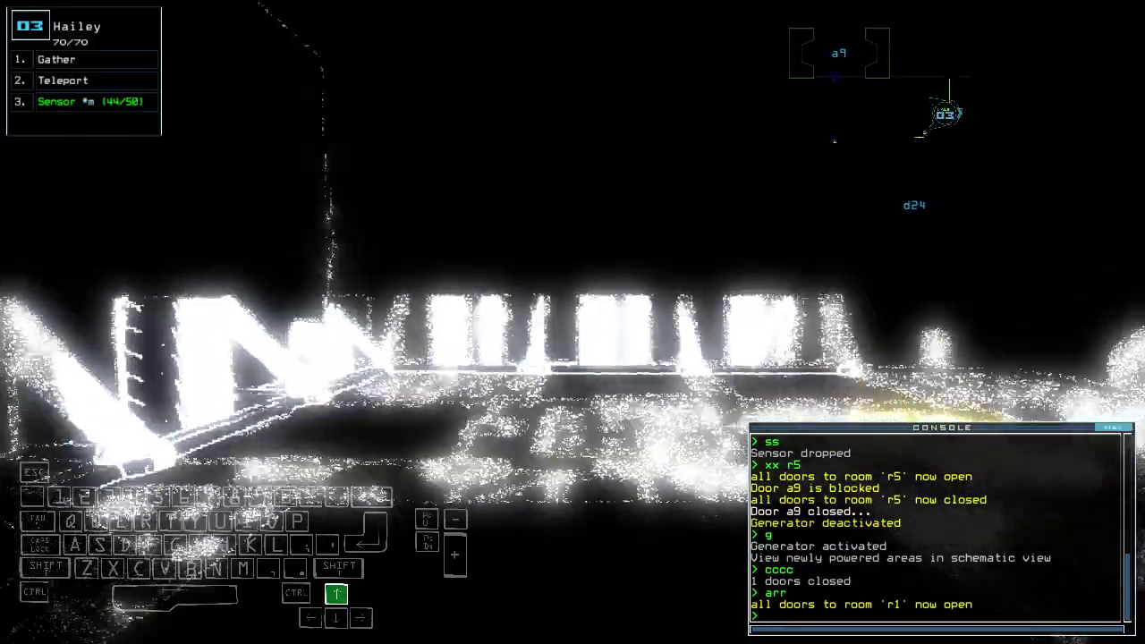
key(Right)
text(g)
key(Return)
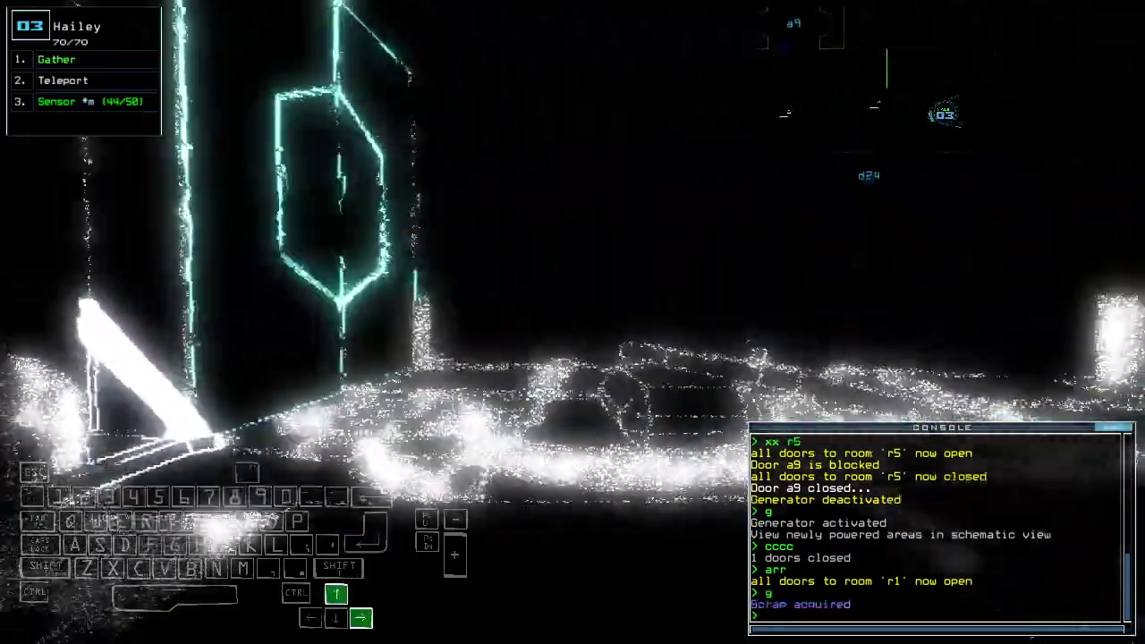
text(g)
key(Return)
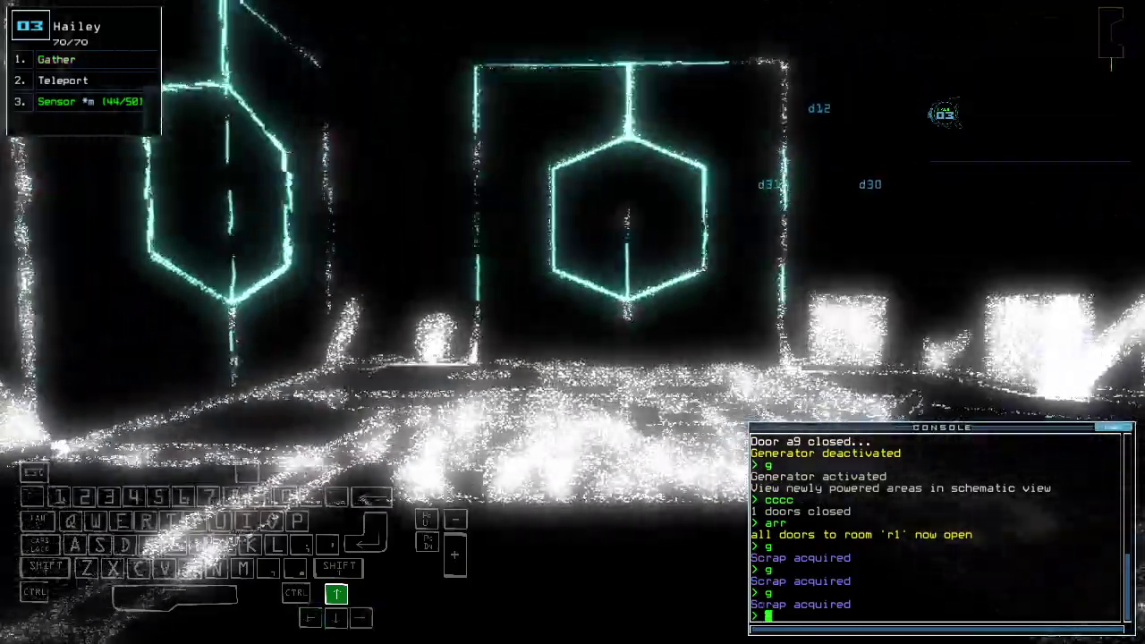
key(Down)
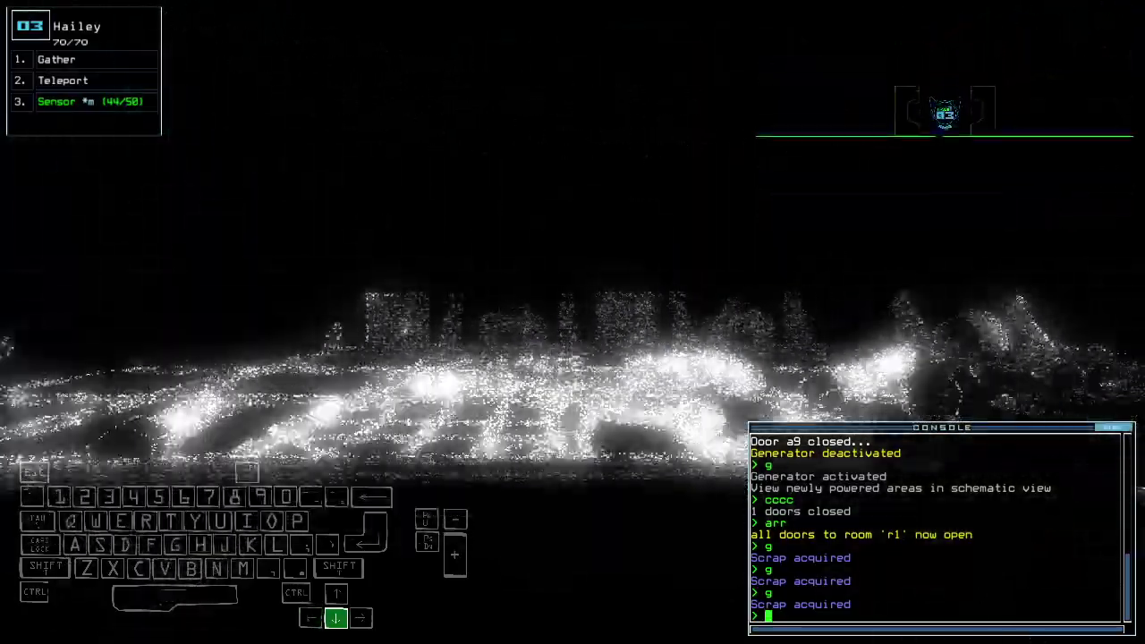
text(dd a2)
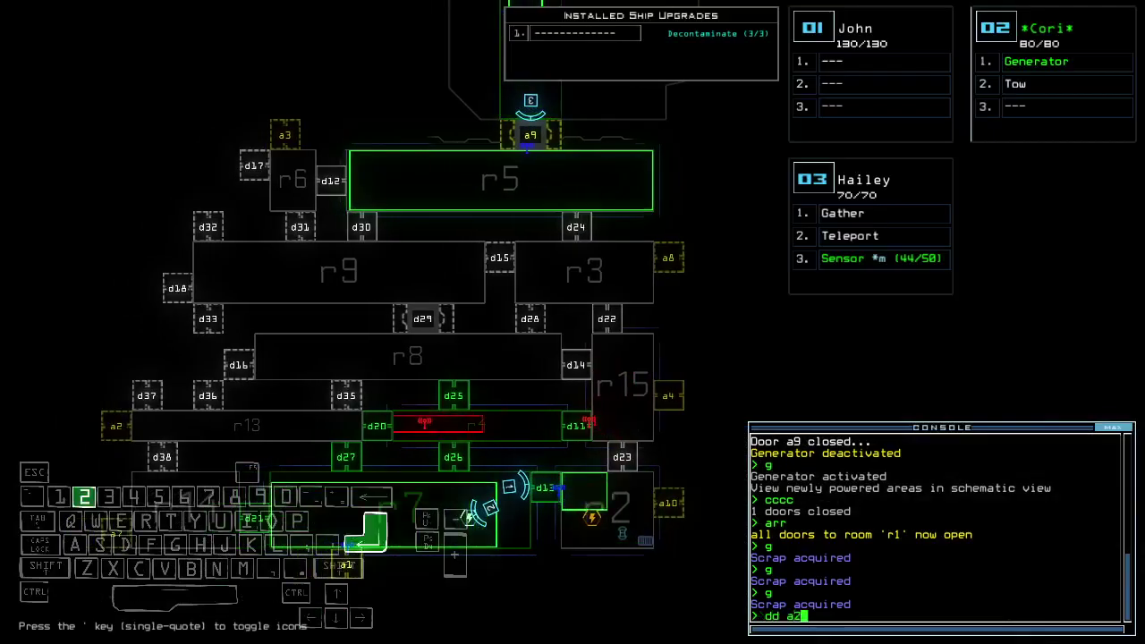
Step: Redock at airlock a2, scout with drone 1, and open all doors to room r1
key(Return)
key(Up)
key(Right)
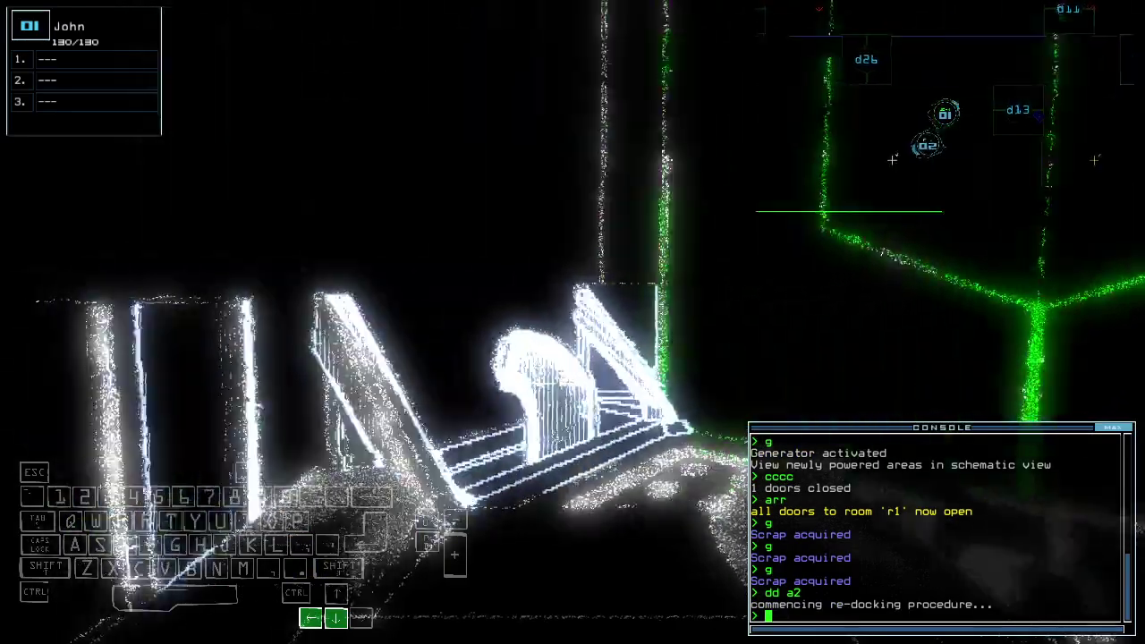
key(Tab)
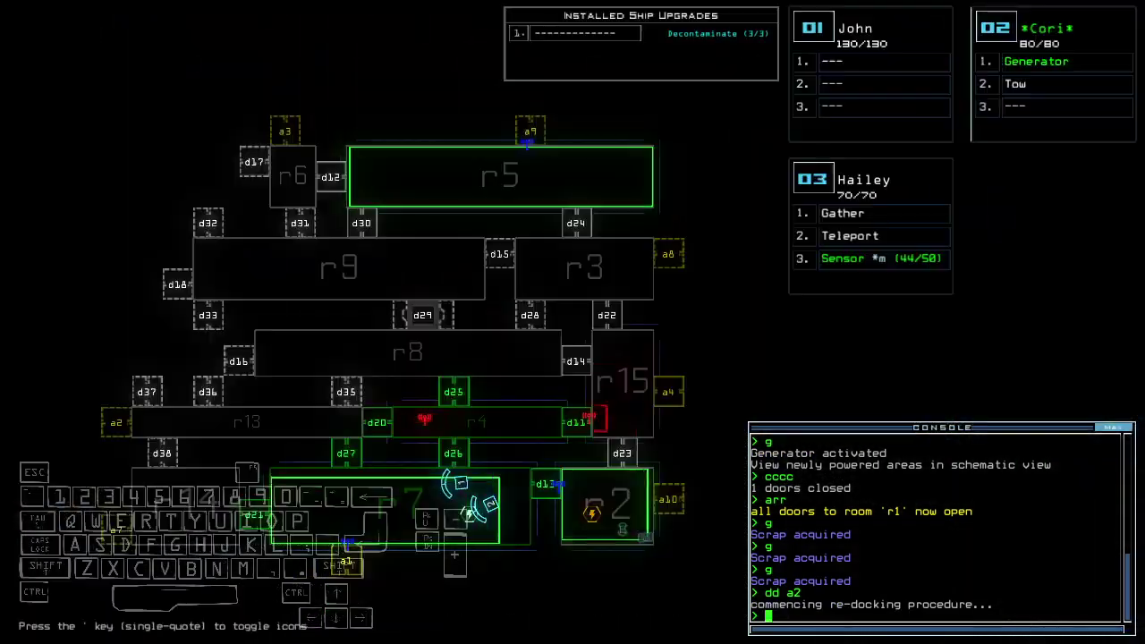
text(arr)
key(Return)
key(Tab)
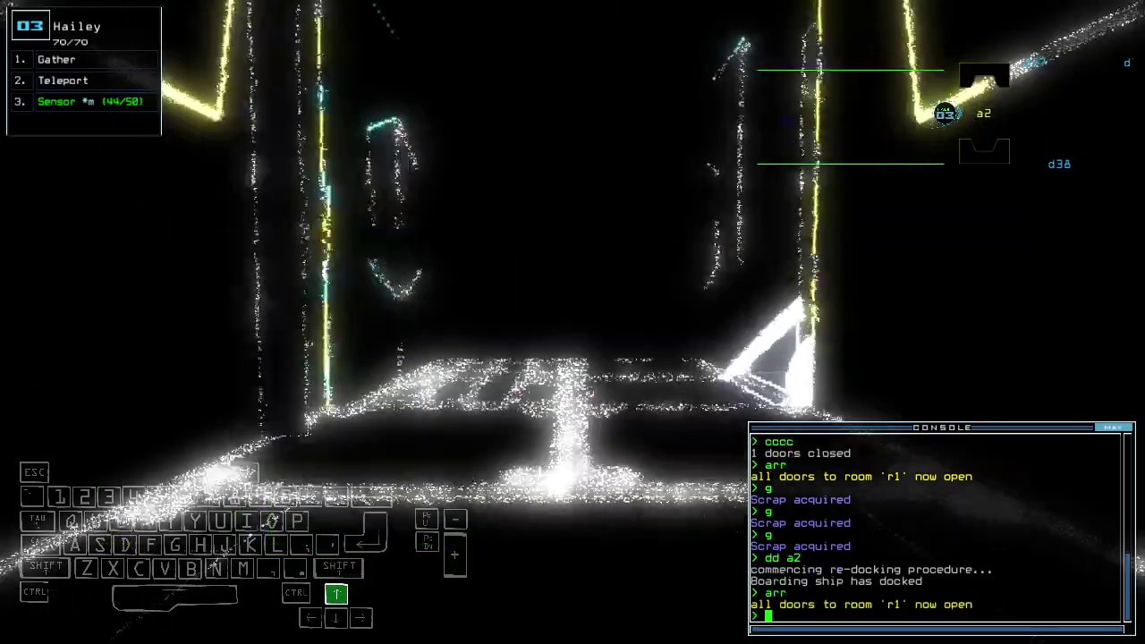
text(ss)
Step: Drop a sensor from drone 3 and drive it, then teleport it to r1 and close r1
key(Return)
key(Tab)
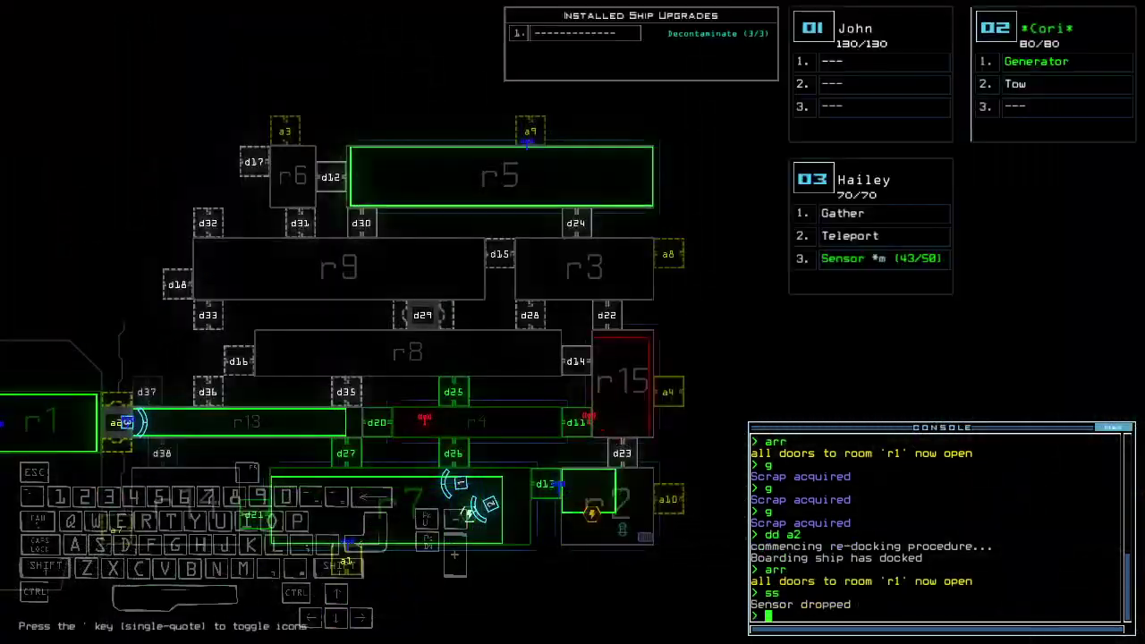
key(Tab)
key(Up)
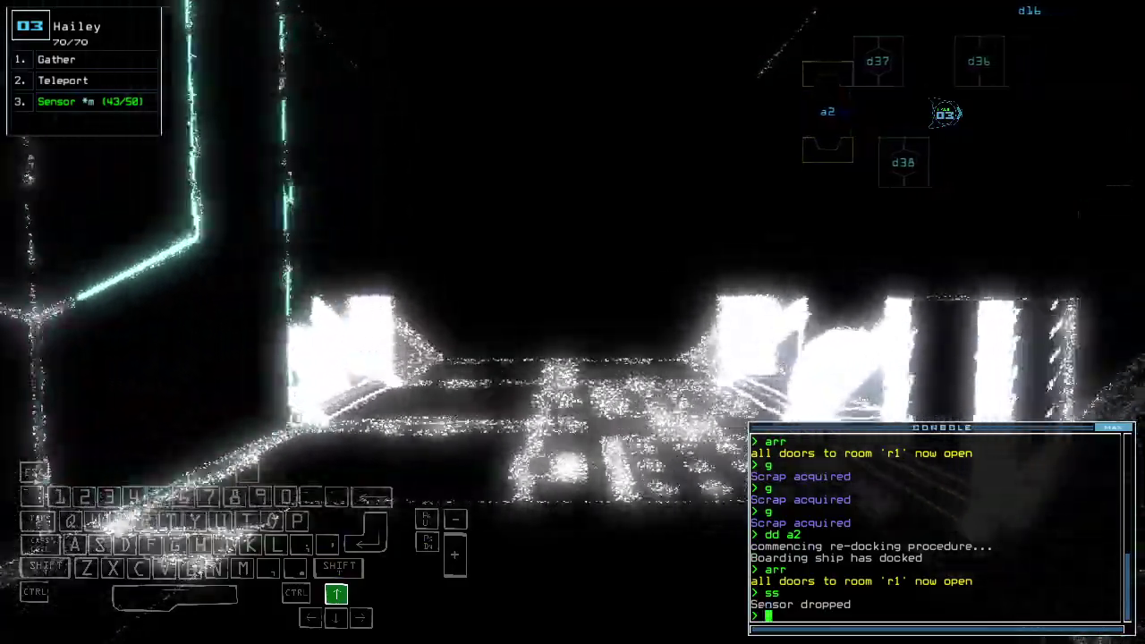
key(Left)
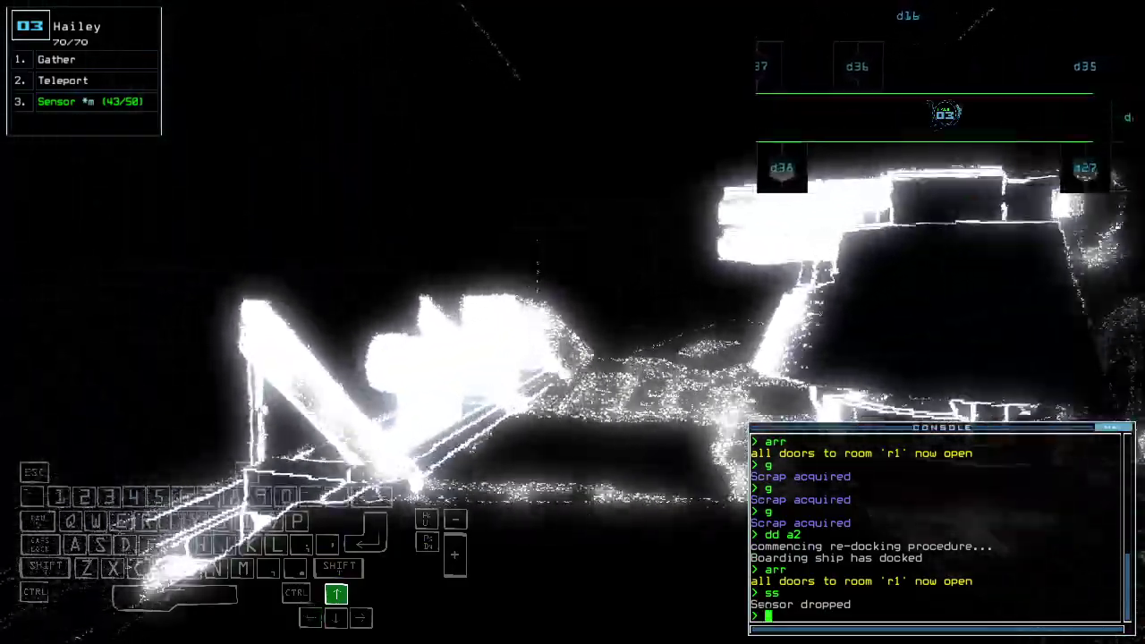
key(Tab)
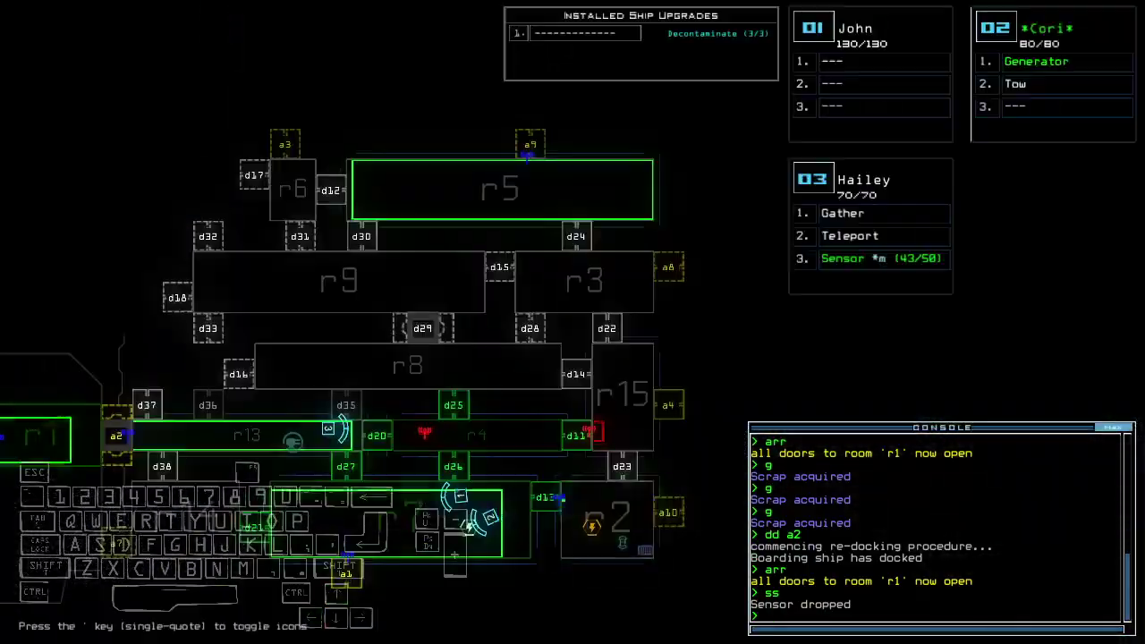
text(tt)
key(Return)
text(ra)
key(Return)
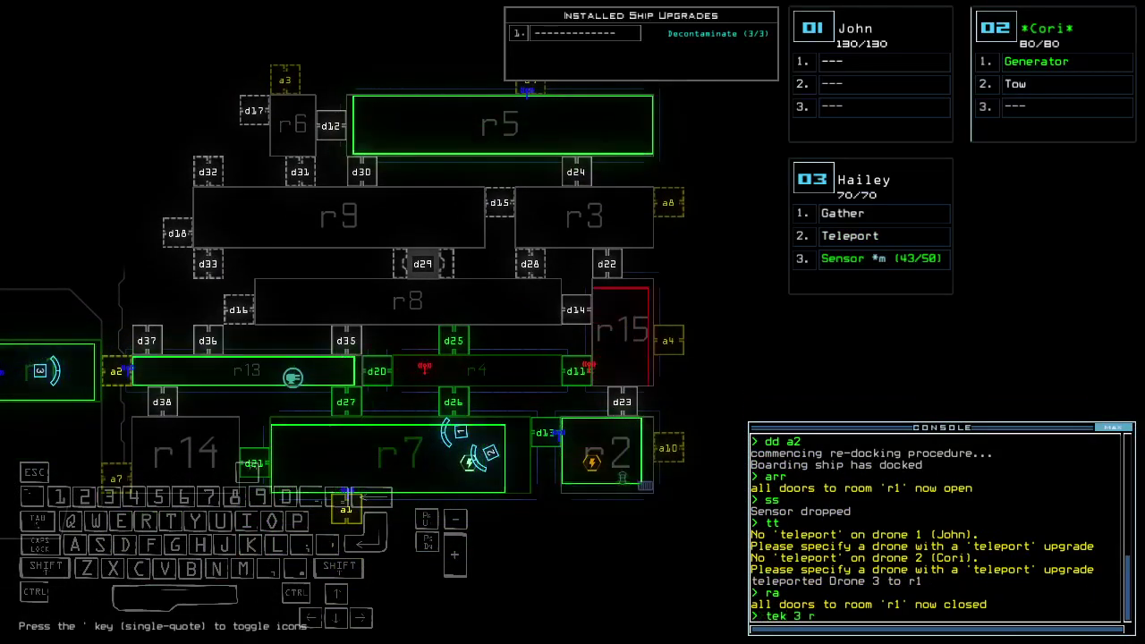
Step: Send drone 3 to r7, redock at airlock a7, and reopen room r1's doors while panning the map
key(space)
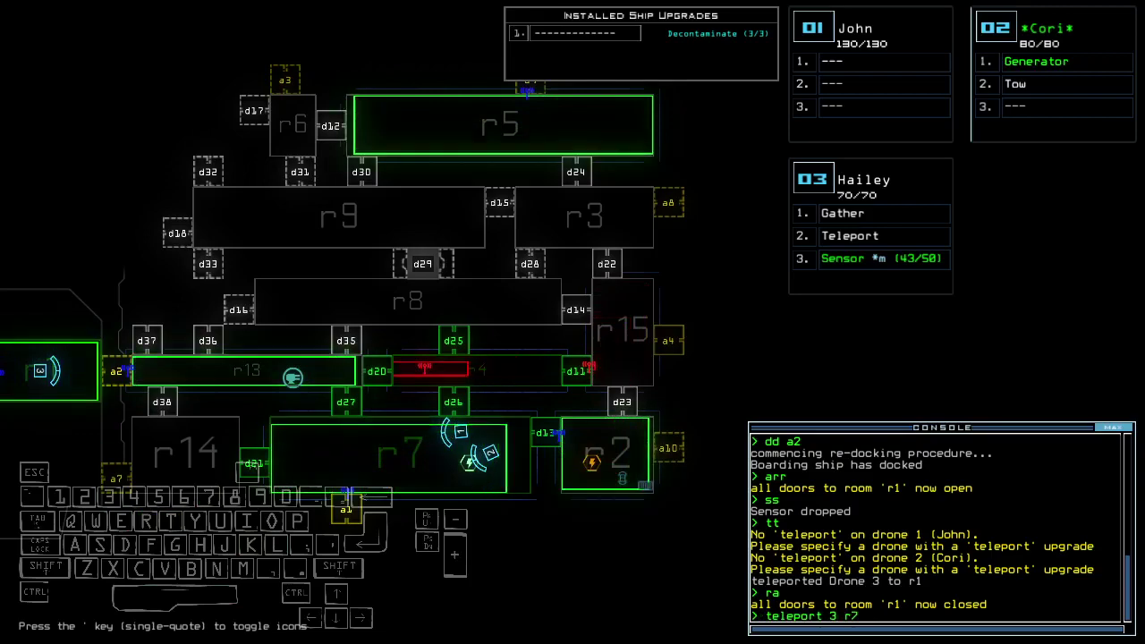
key(Return)
text(dd a7)
key(Return)
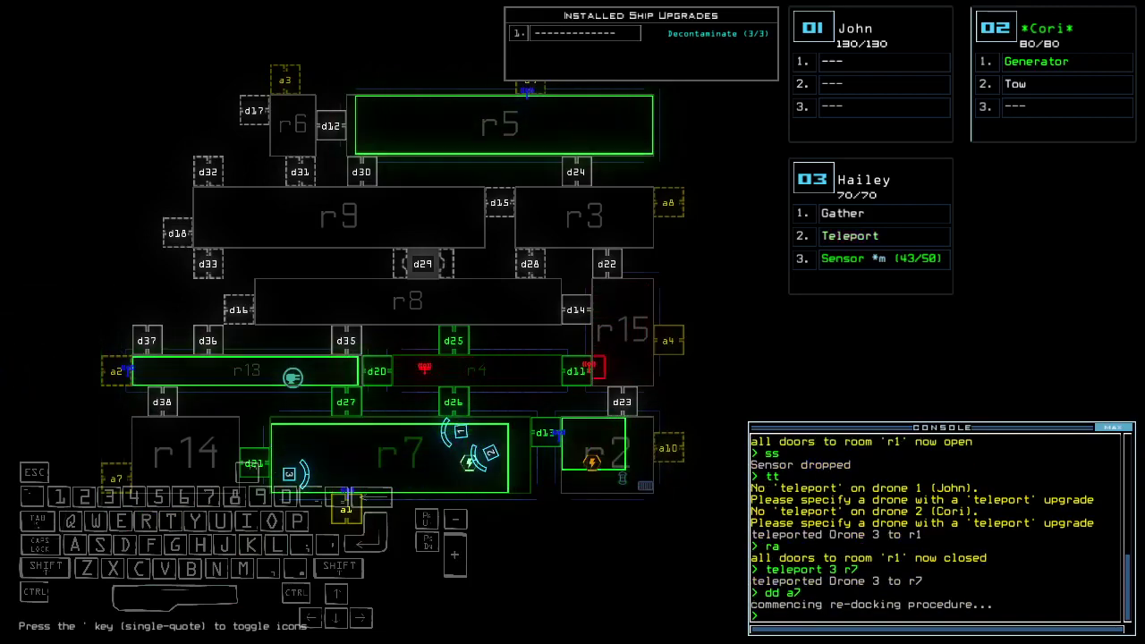
key(Down)
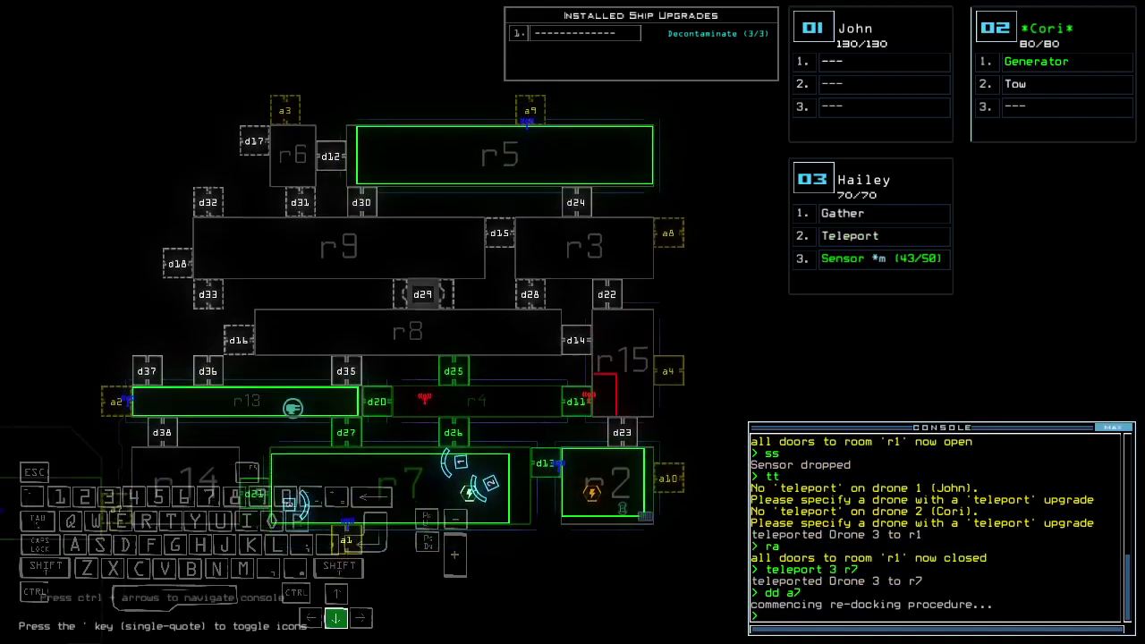
text(arr)
key(Return)
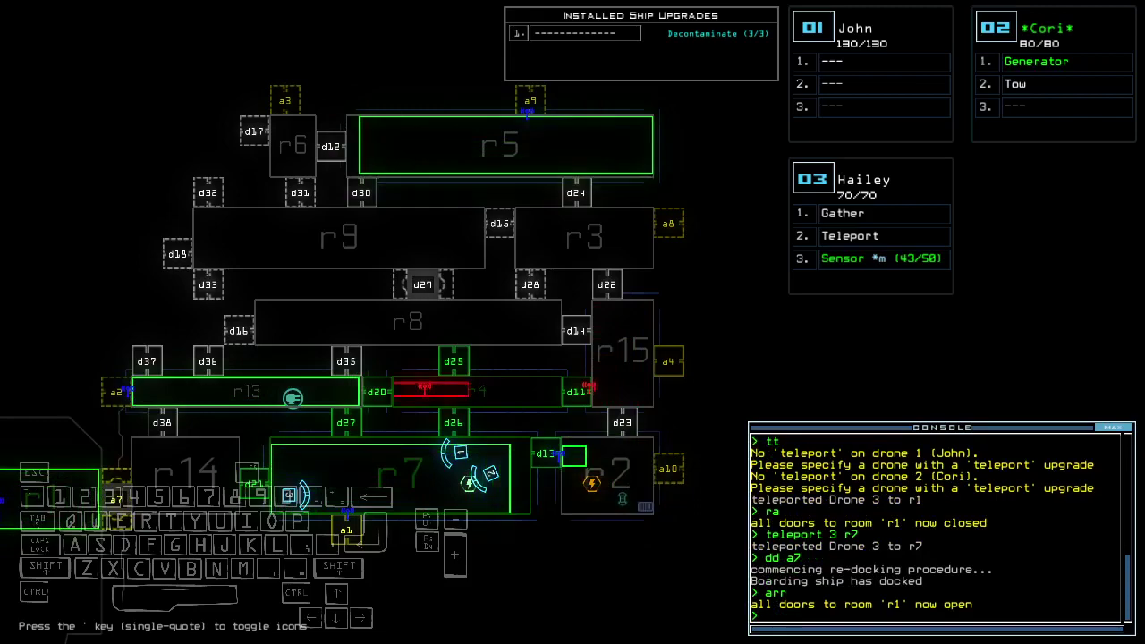
key(Right)
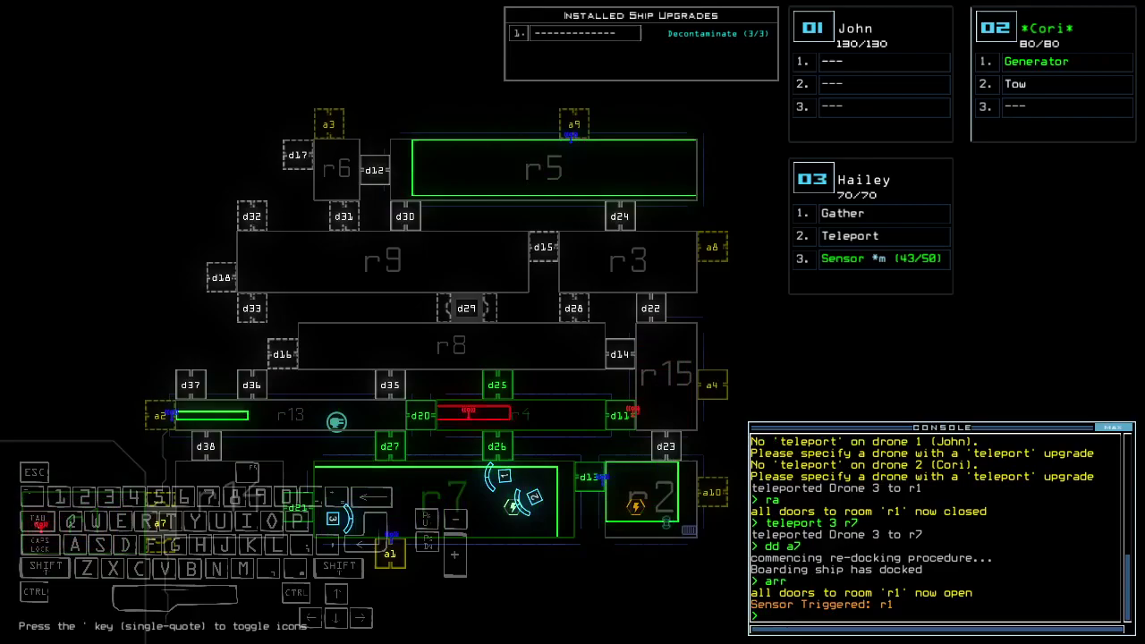
Step: Close room r1, redock at airlock a2, open door d21, and steer drone 3
key(Return)
text(dd a)
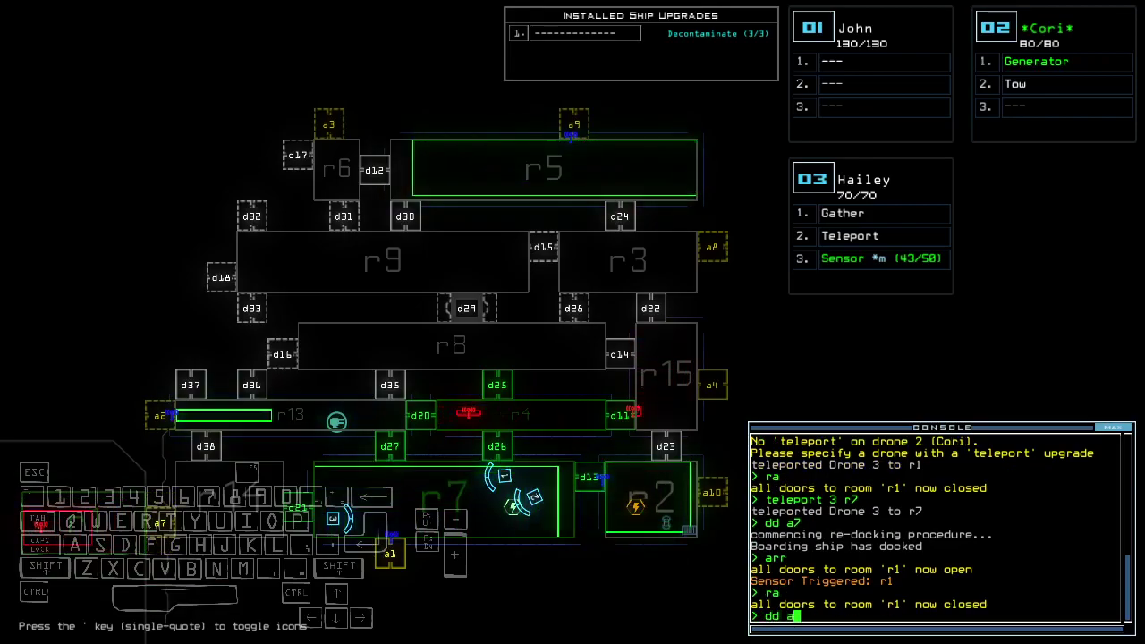
text(2)
key(Return)
text(d21)
key(Return)
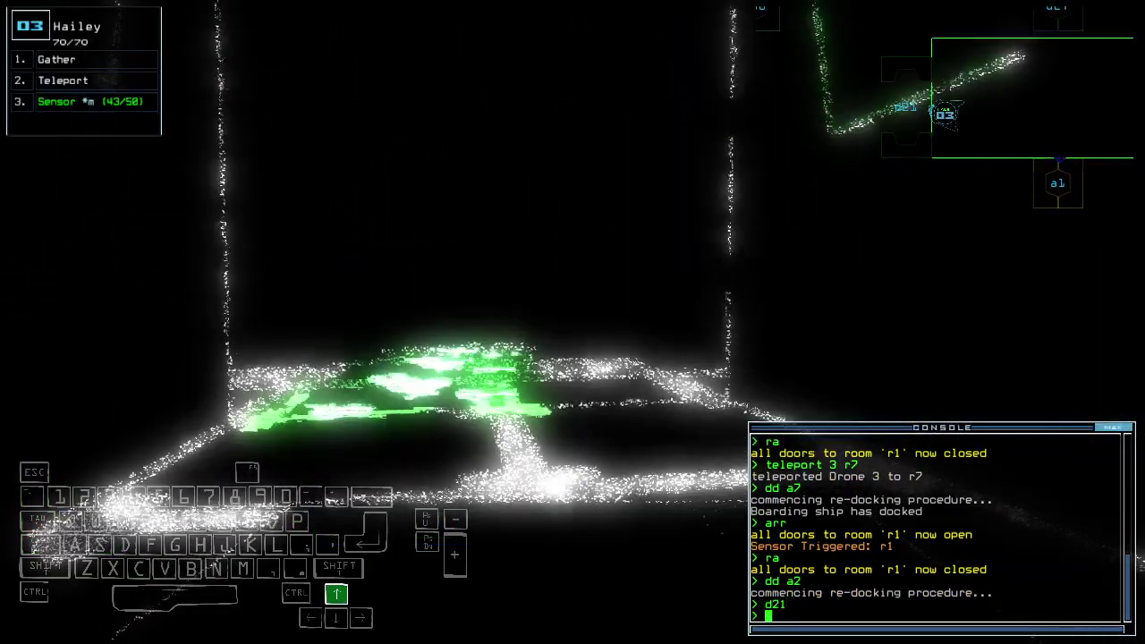
key(Right)
key(Left)
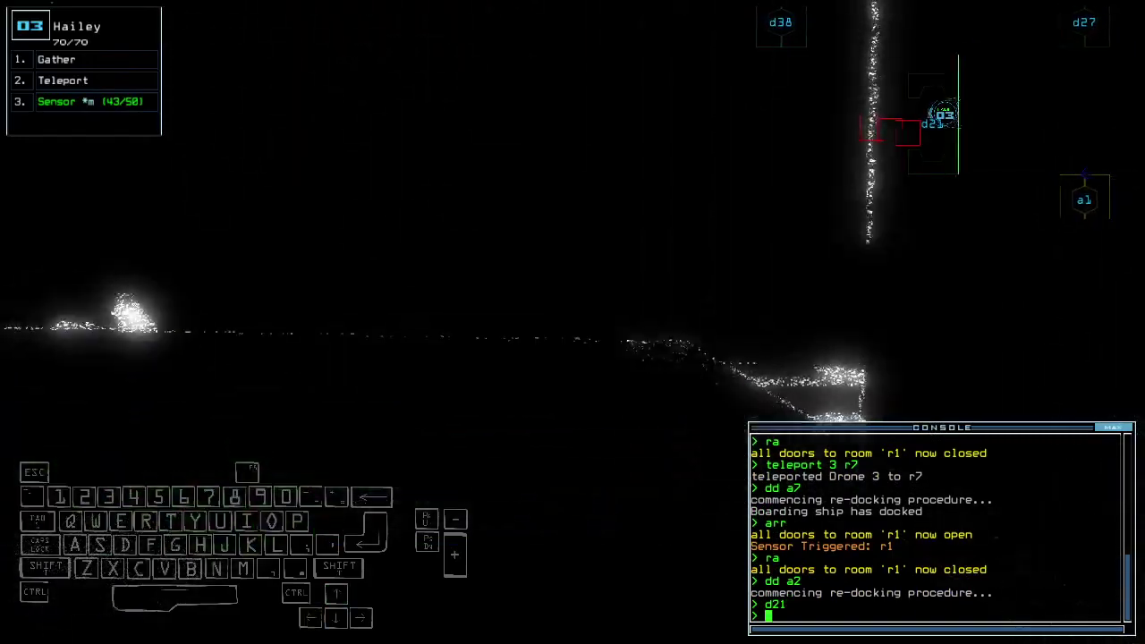
key(Tab)
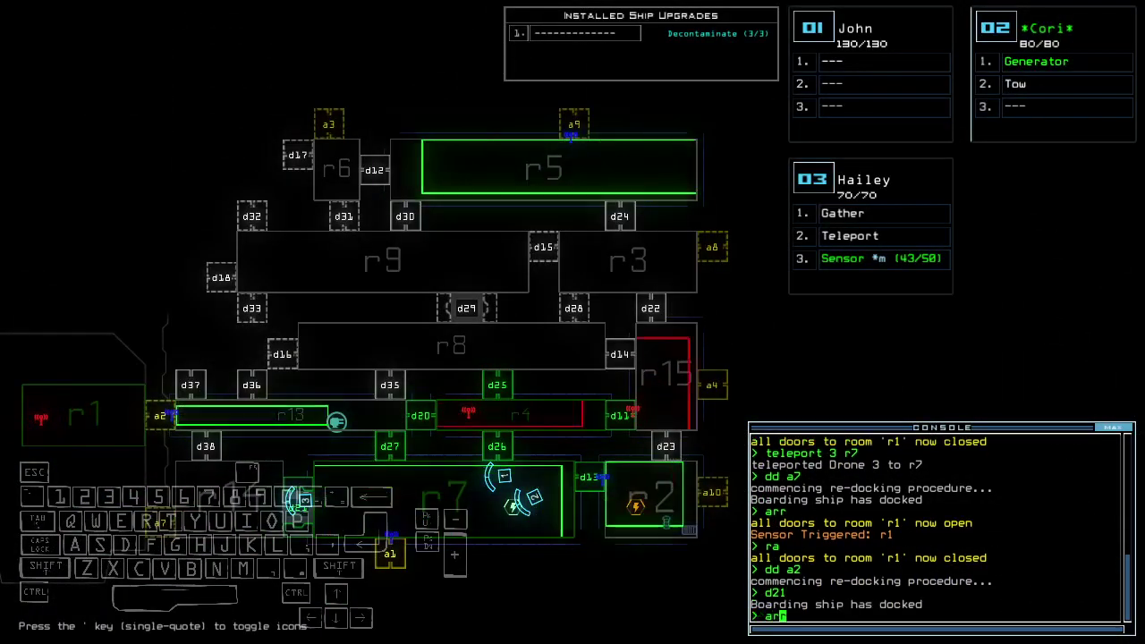
text(r)
Step: Reopen room r1 and drive Hailey's drone through doors d21 and d27
key(Return)
key(Tab)
key(Right)
text(d2)
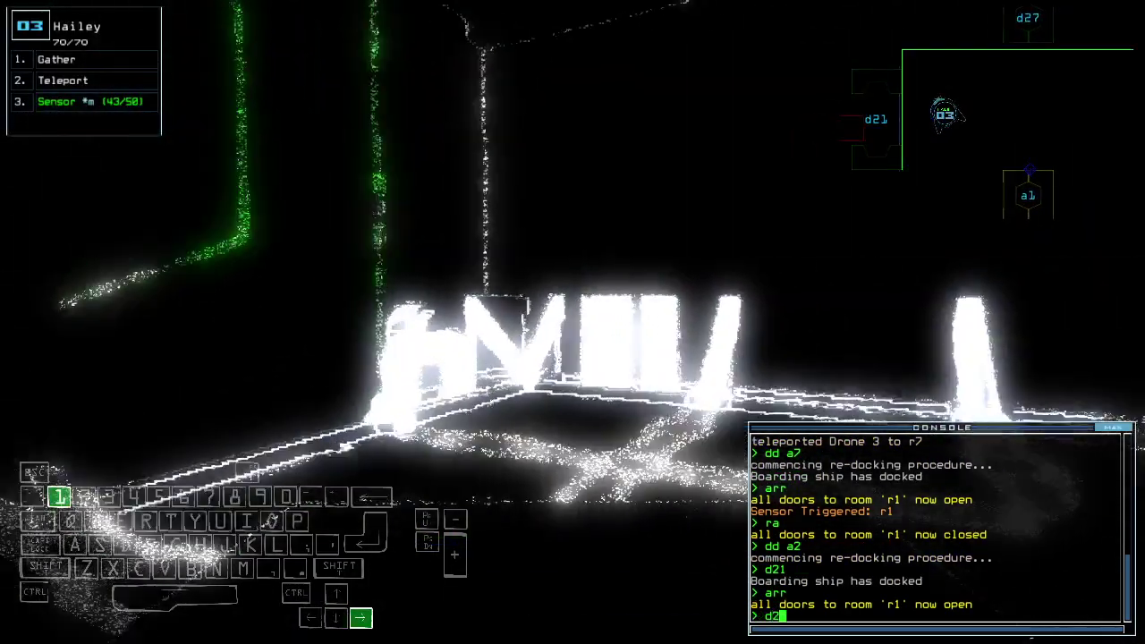
text(1)
key(Return)
key(Tab)
key(Tab)
key(Up)
text(d2)
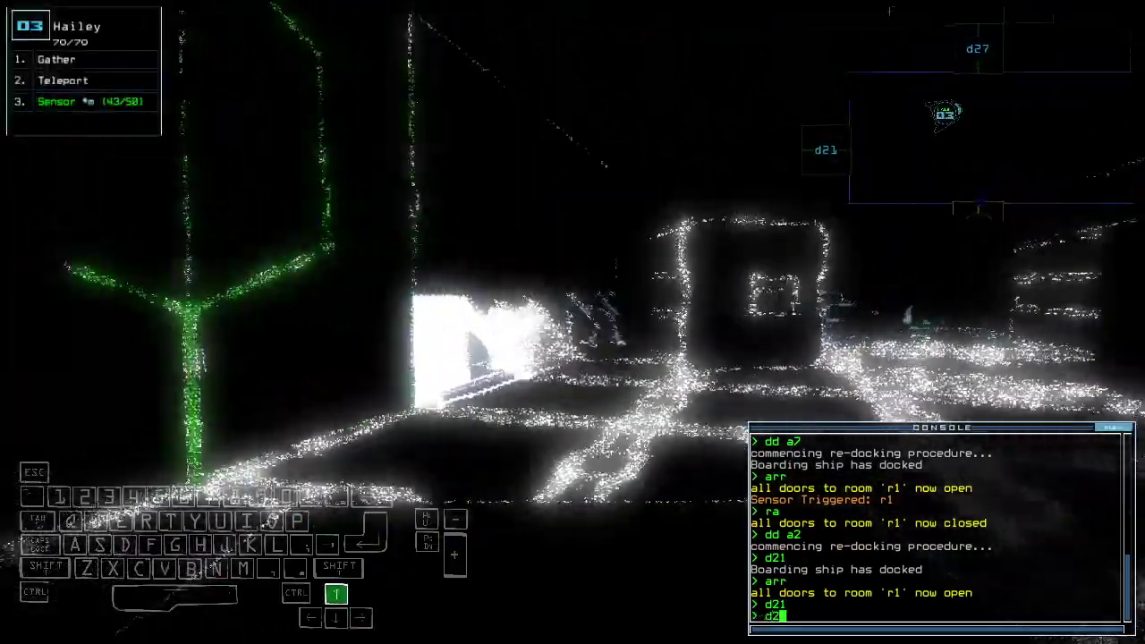
text(7)
key(Return)
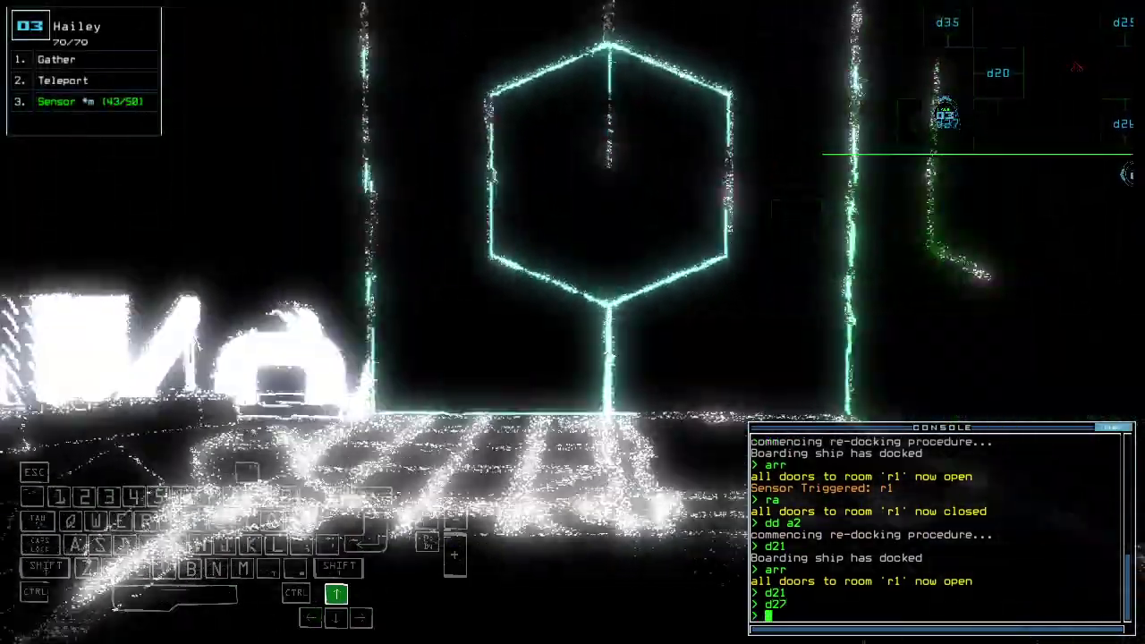
text(ccc)
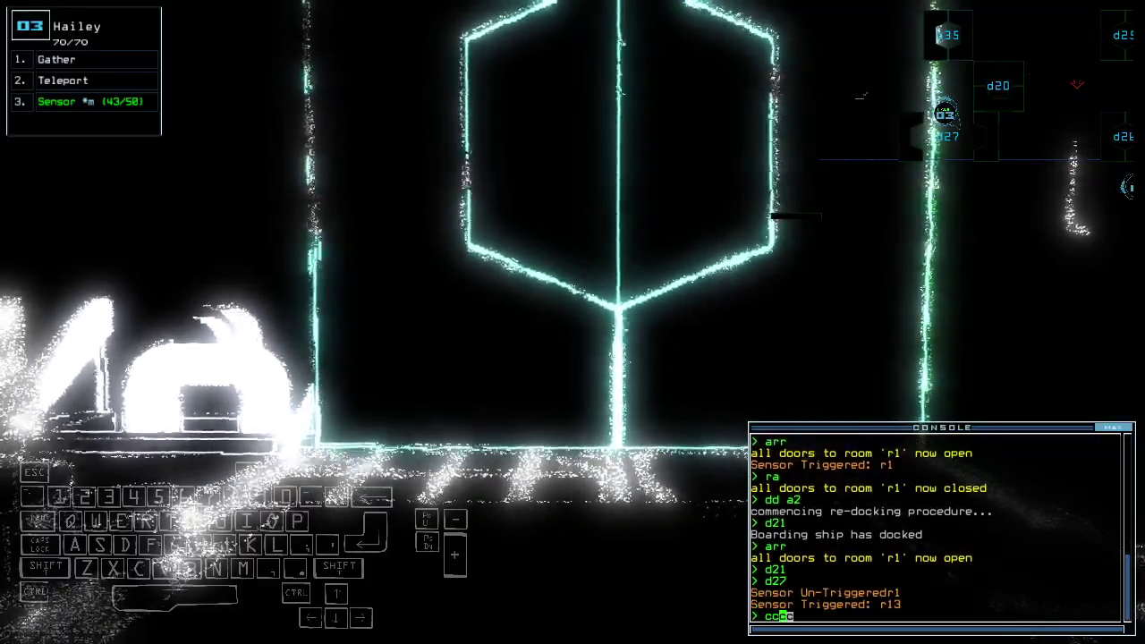
Step: Back Hailey's drone off, close the doors and r1, teleport it to r1, and begin redocking at a7
key(Down)
text(cc)
key(Return)
text(ra)
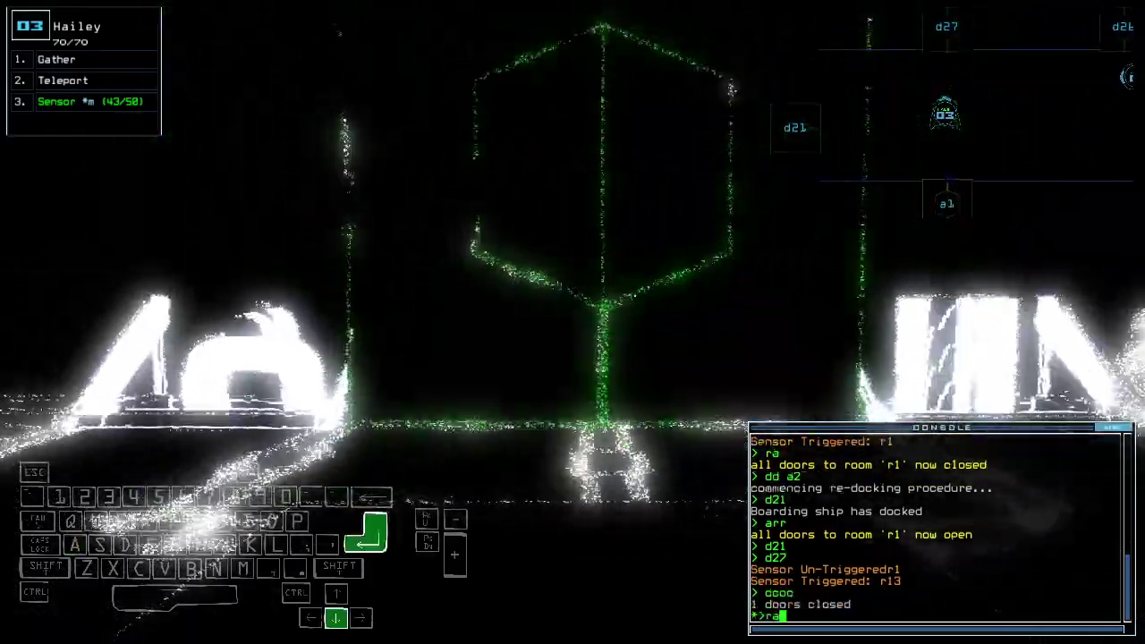
key(Return)
text(tt)
key(Return)
text(dd a7)
key(Return)
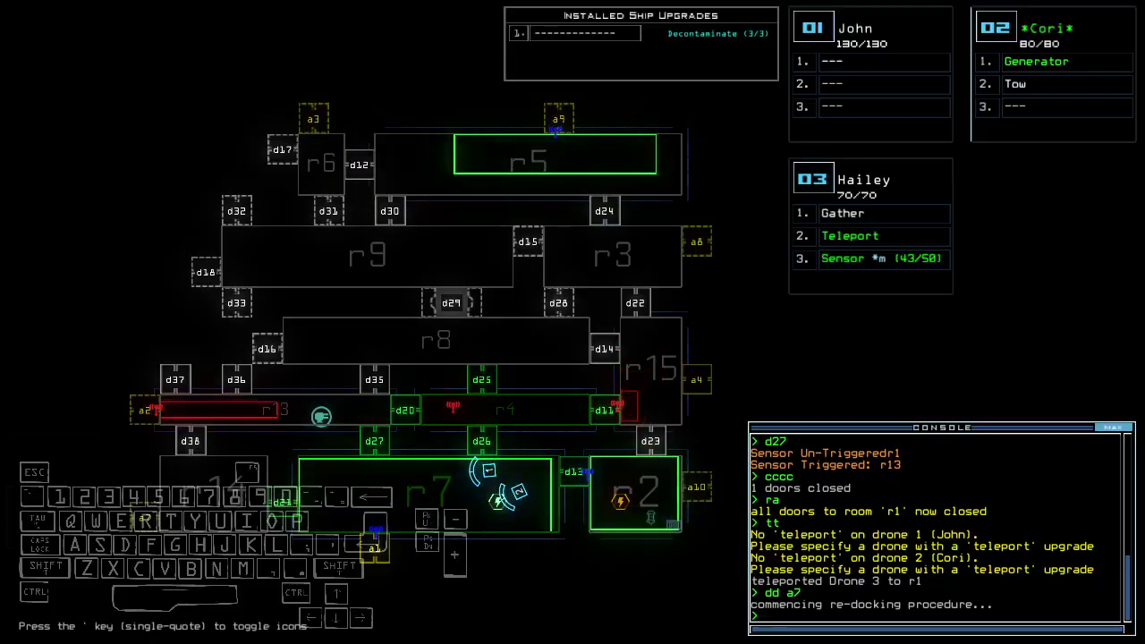
Step: Open room r1 and drive Hailey's drone through the corridors, dropping a sensor
key(Right)
key(Up)
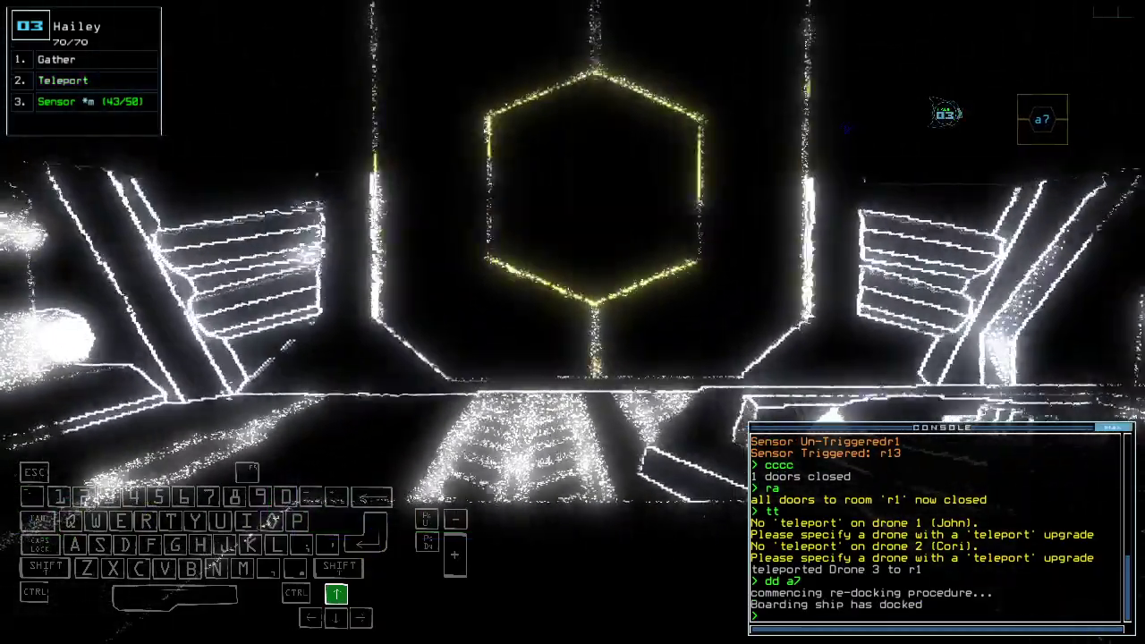
text(arr)
key(Return)
text(ss)
key(Return)
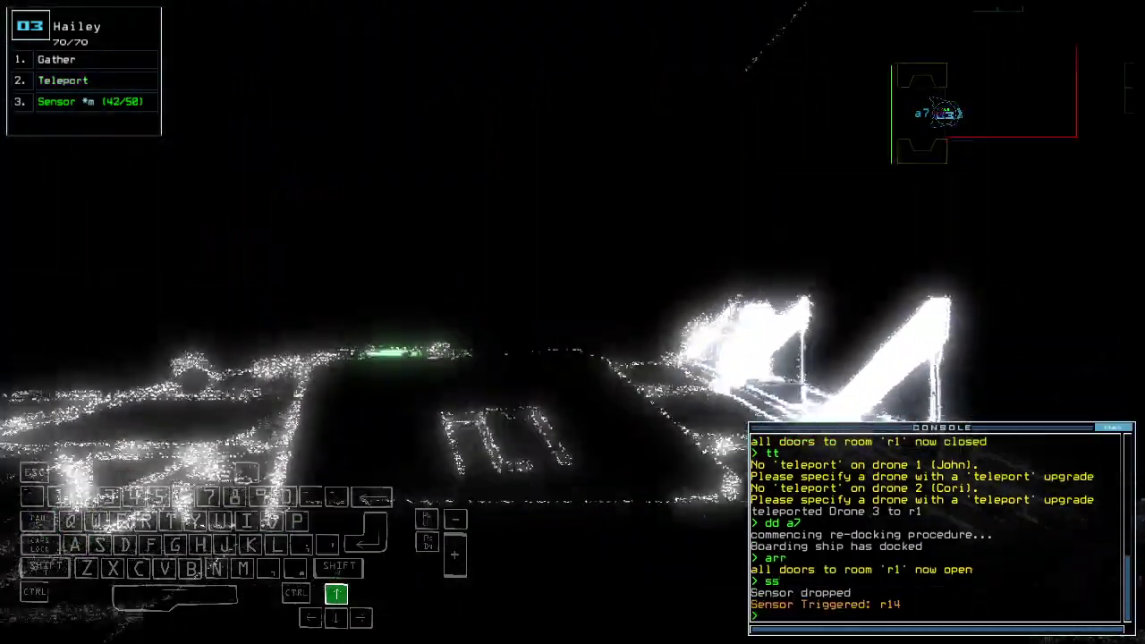
key(Up)
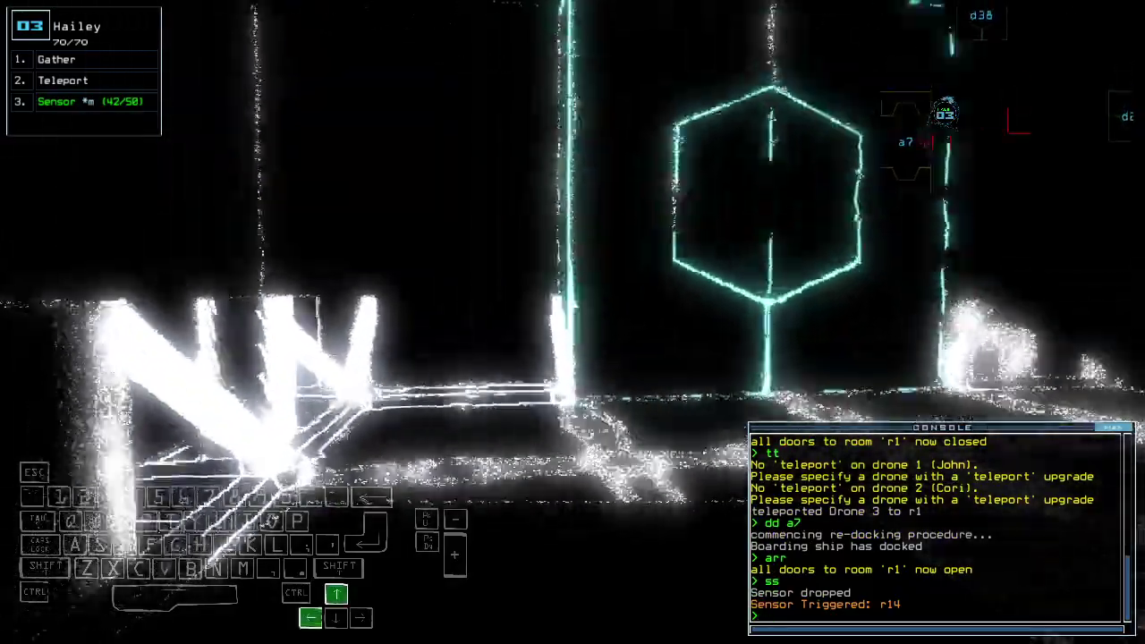
key(Right)
key(Right)
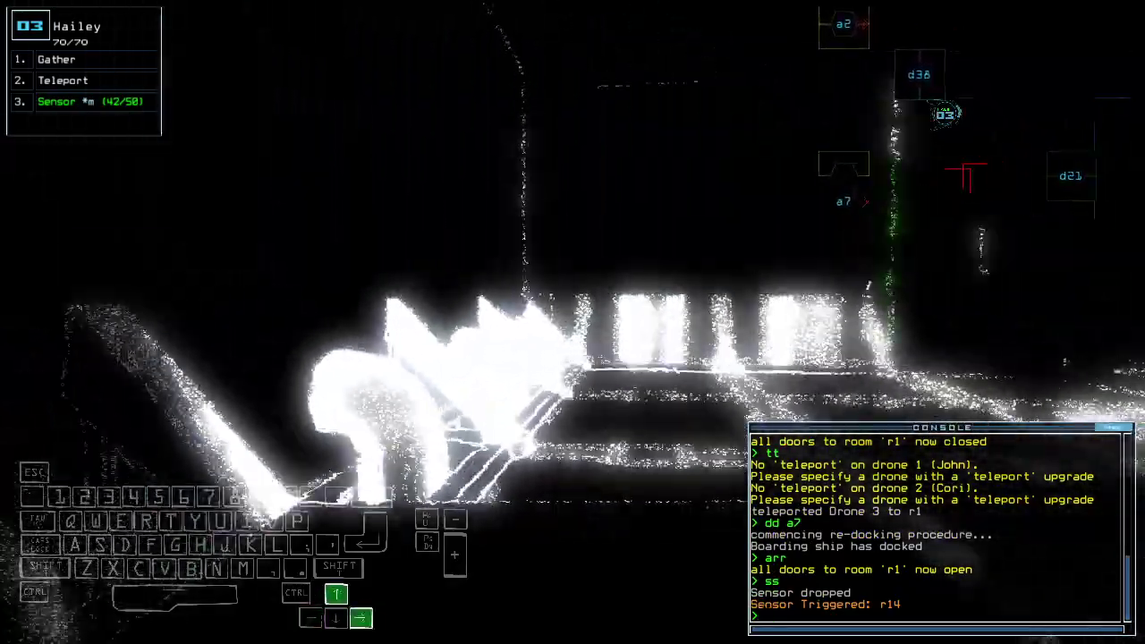
key(Down)
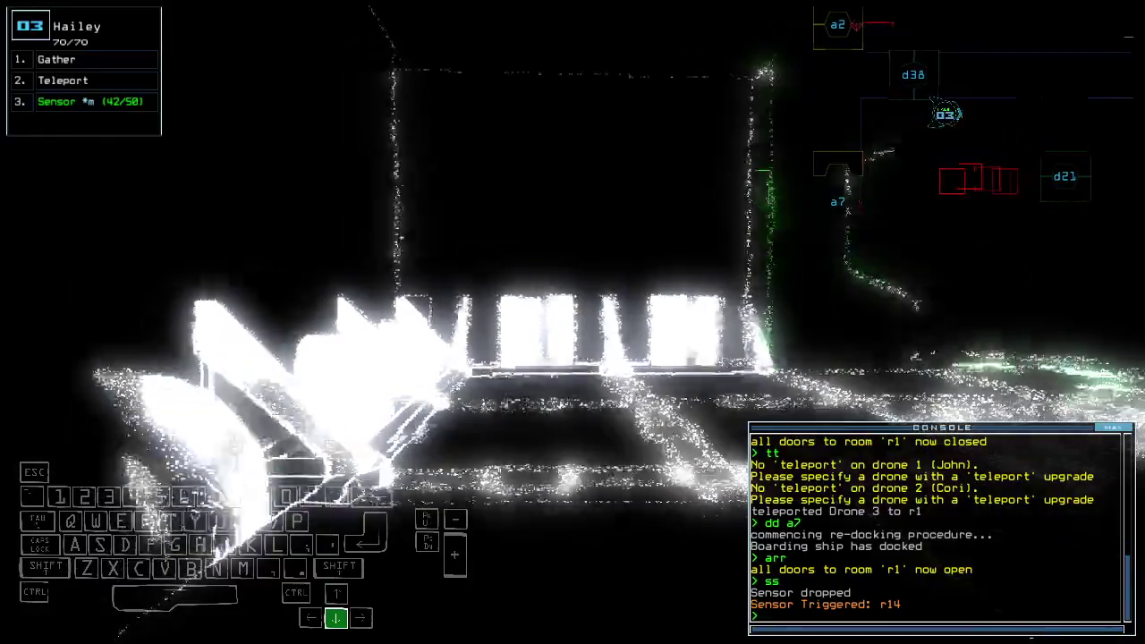
key(Right)
key(Up)
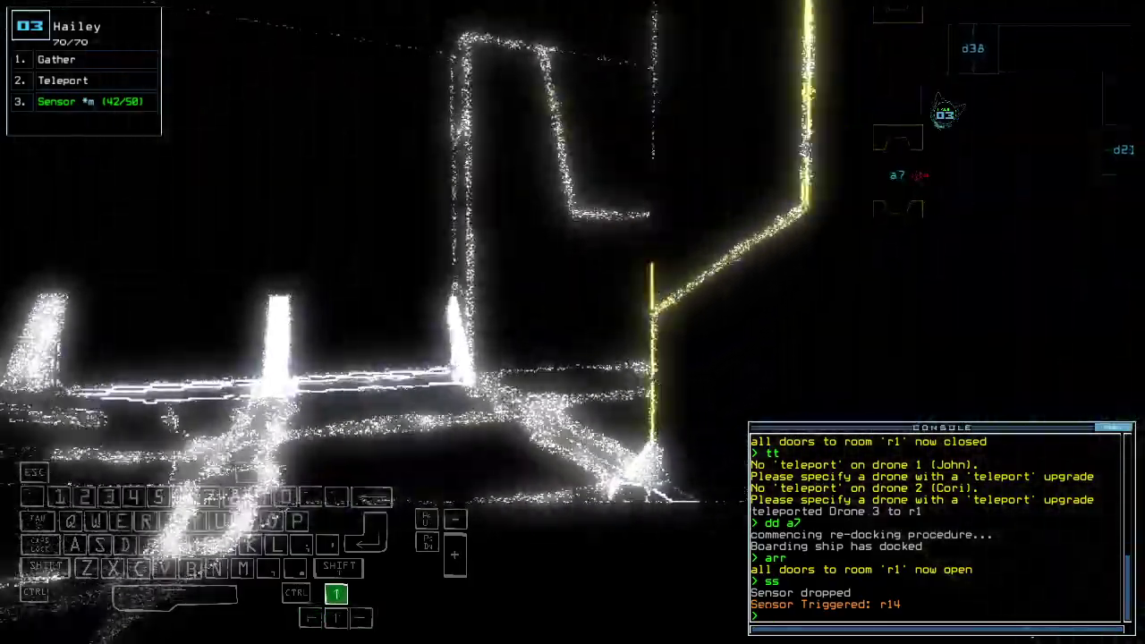
text(dd a1)
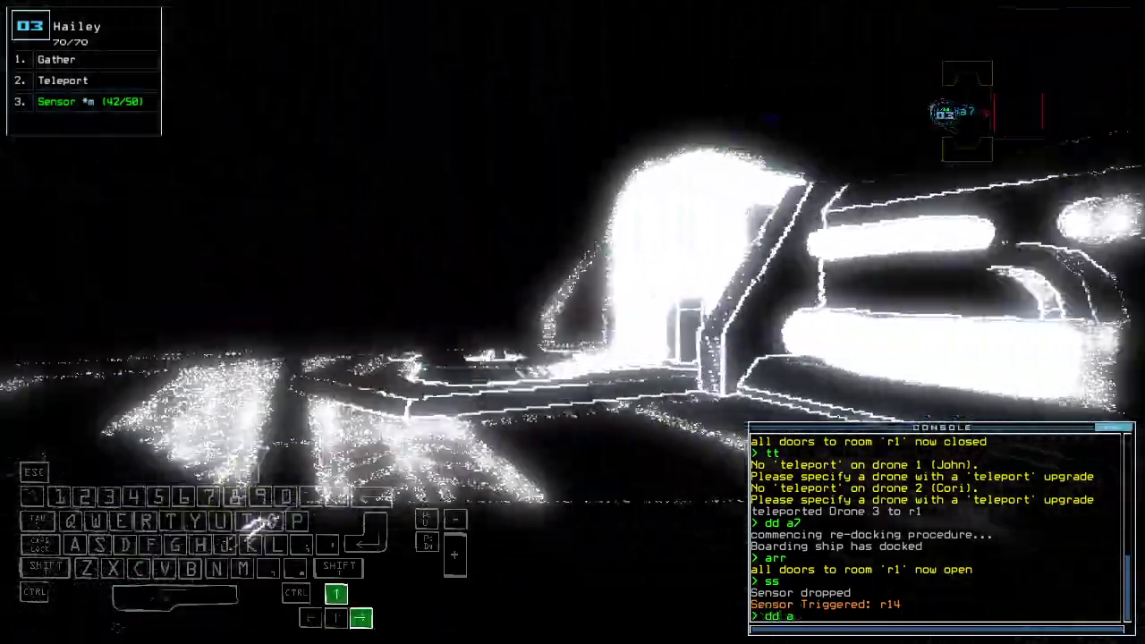
Step: Redock at airlock a1, reopen room r1, and send drone 2 back to the ship
key(Return)
key(Up)
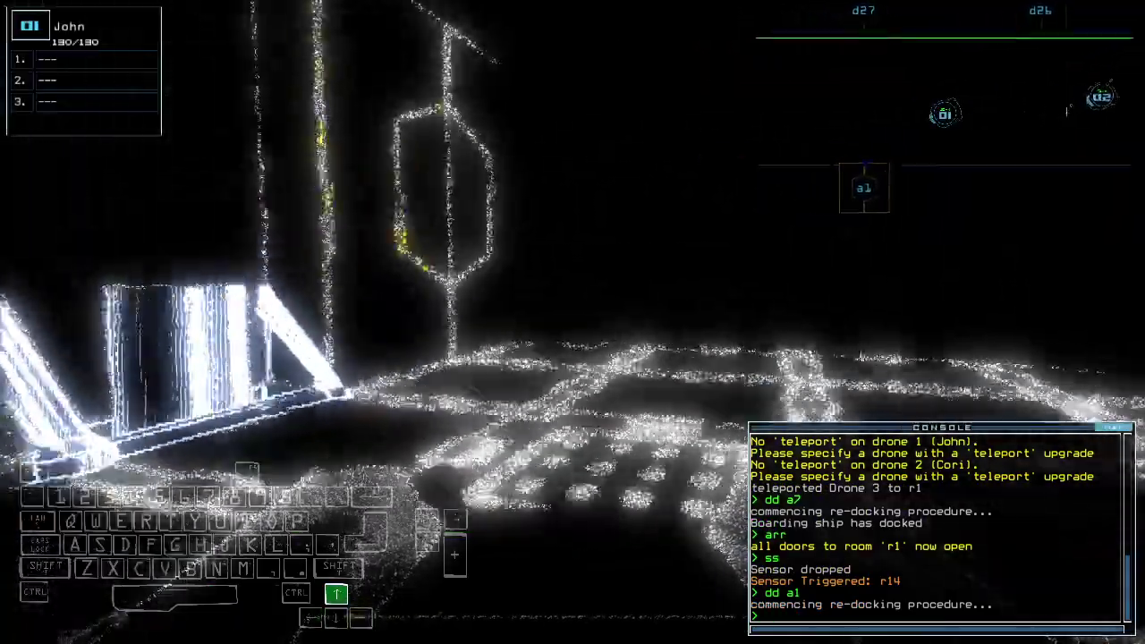
text(arr)
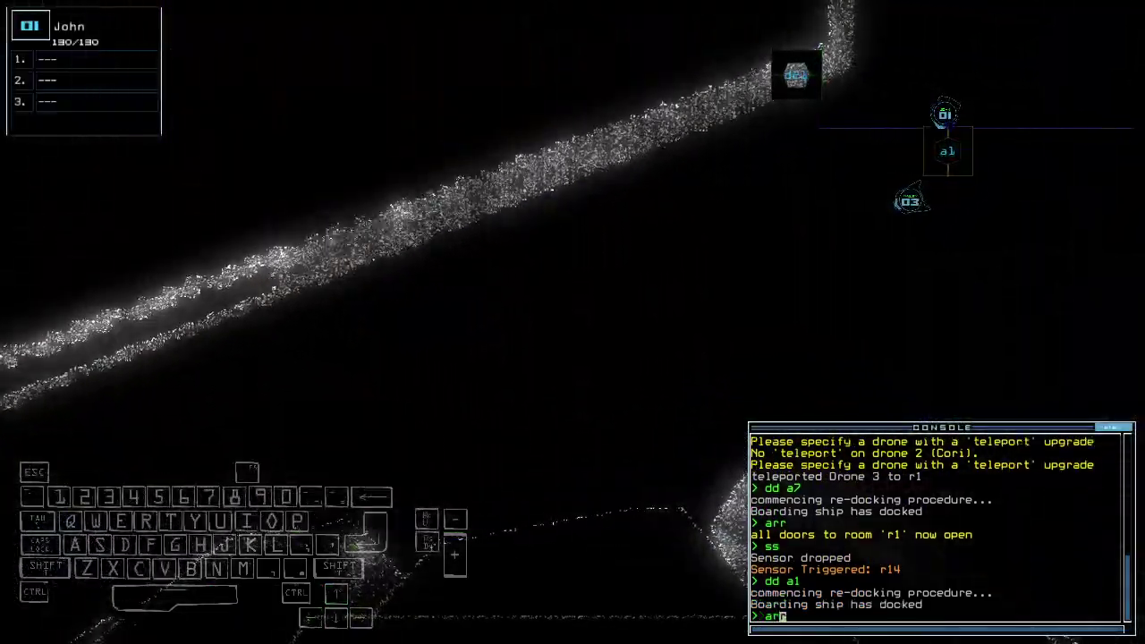
key(Return)
key(Up)
text(back 2)
key(Return)
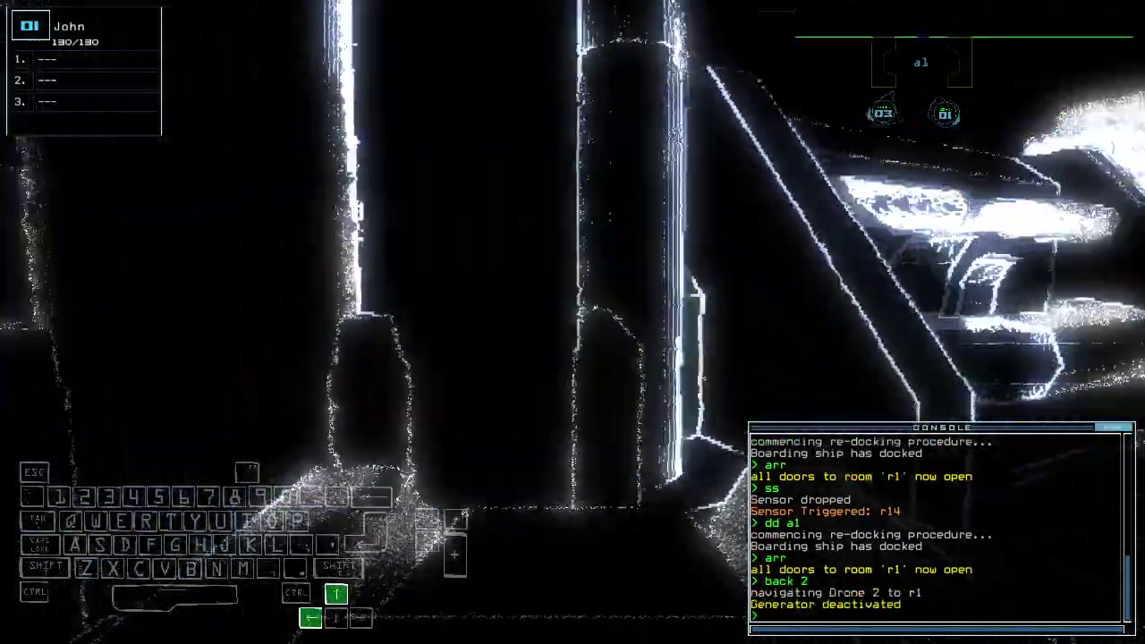
key(Tab)
Step: Send drone 1 to drone 2's room r7 and start redocking at airlock a3
key(Up)
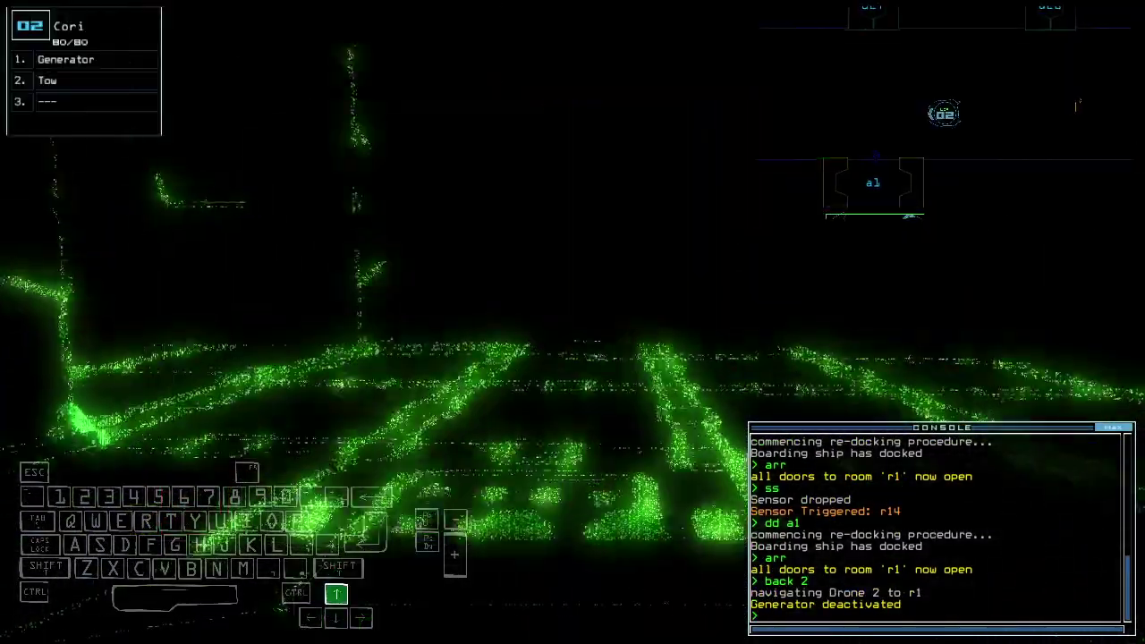
key(Left)
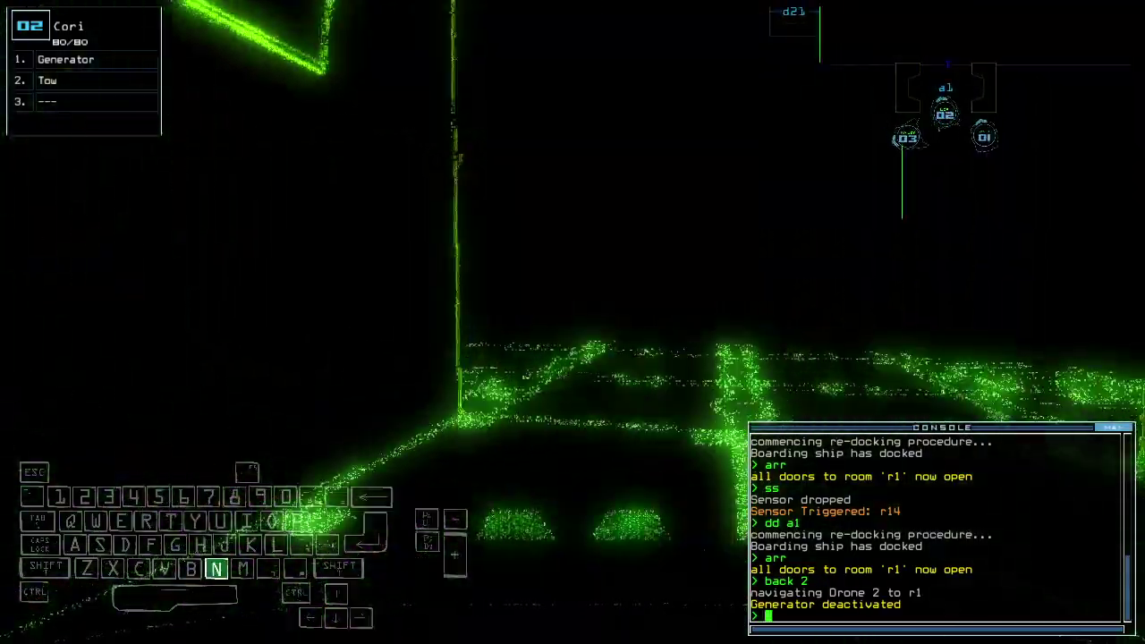
text(navigate 1)
key(Return)
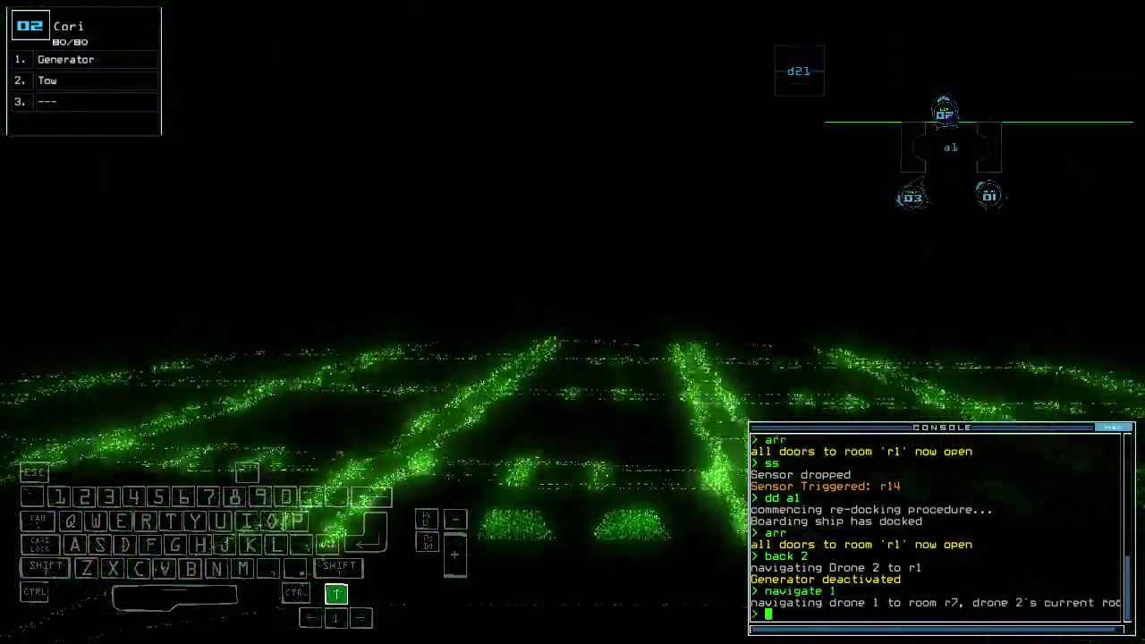
text(g)
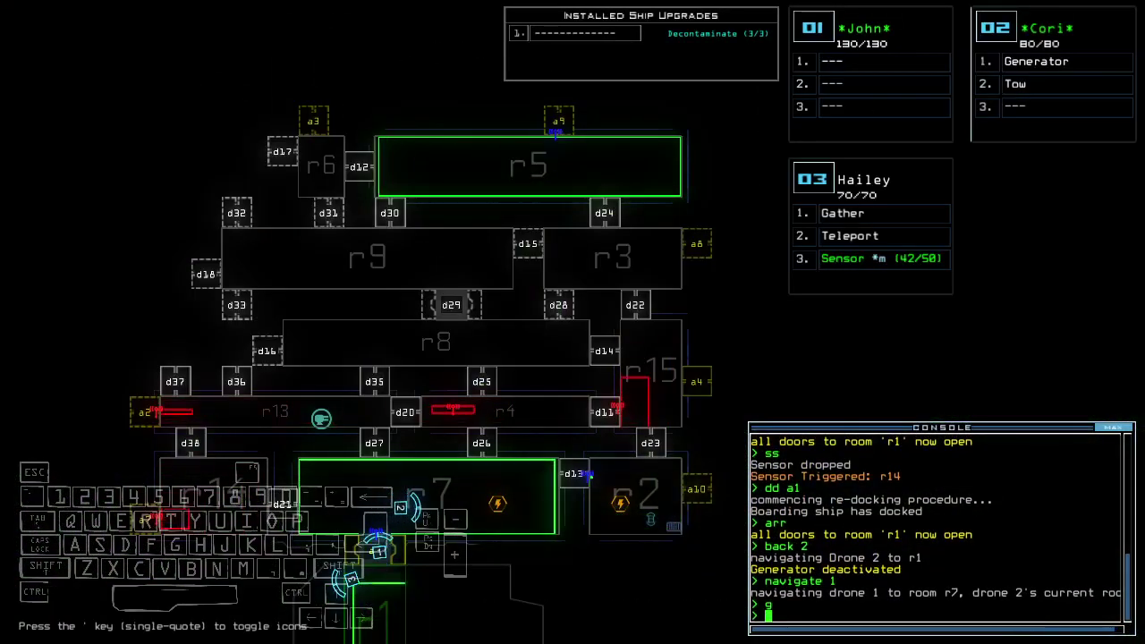
text(dd a3)
key(Return)
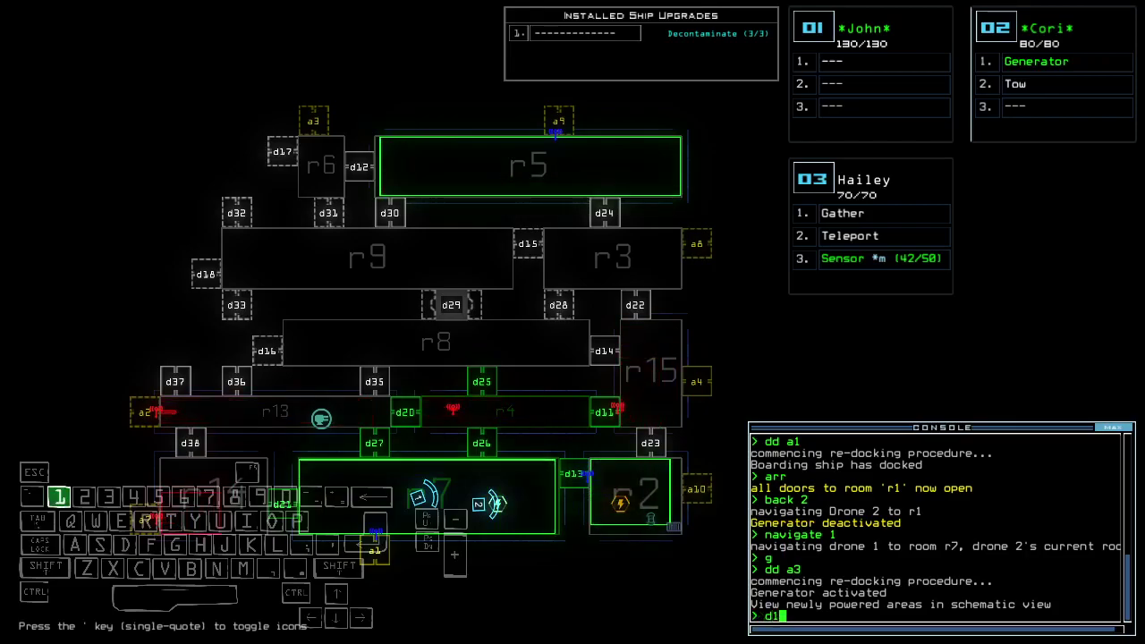
text(1)
Step: Open door d11 and room r1, then drive Hailey's drone toward r6 and drop a sensor
key(Return)
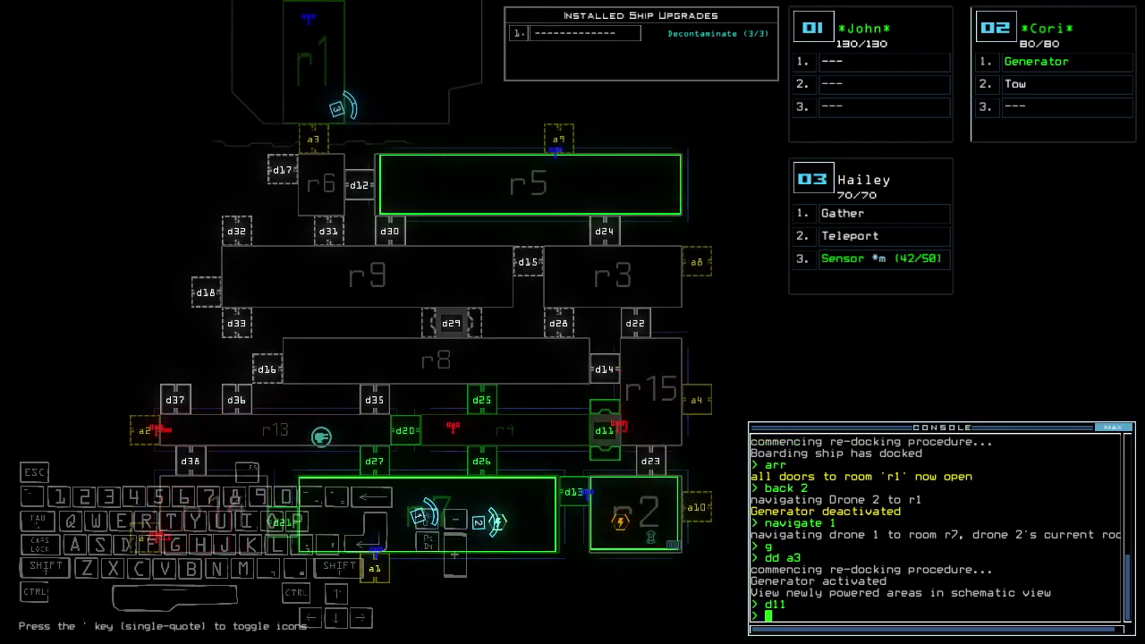
key(Tab)
text(ar)
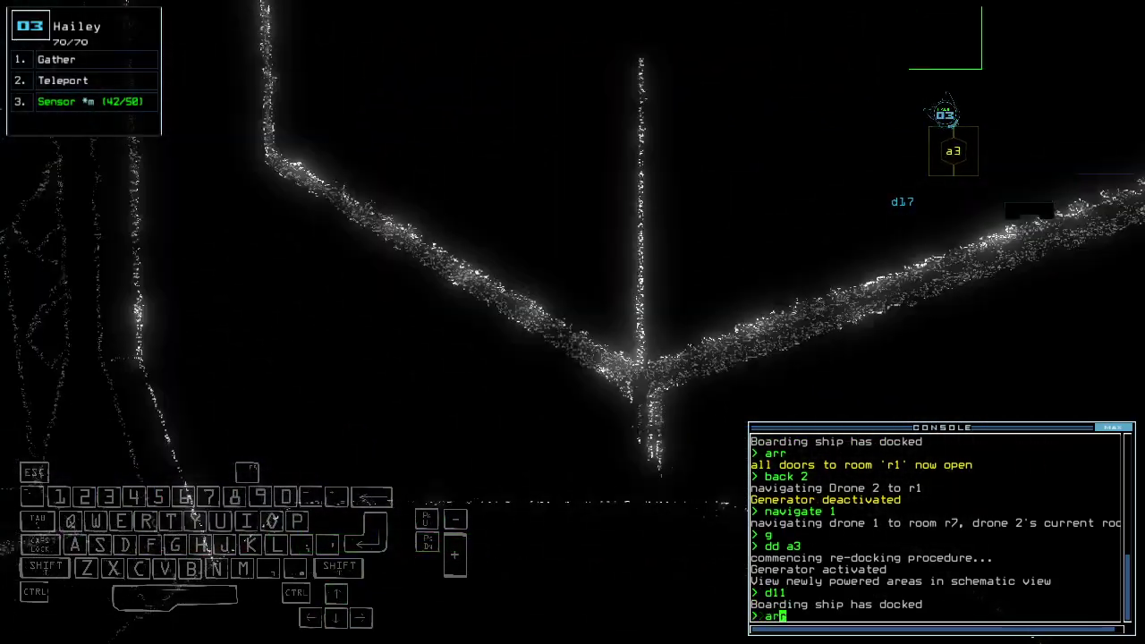
text(r)
key(Return)
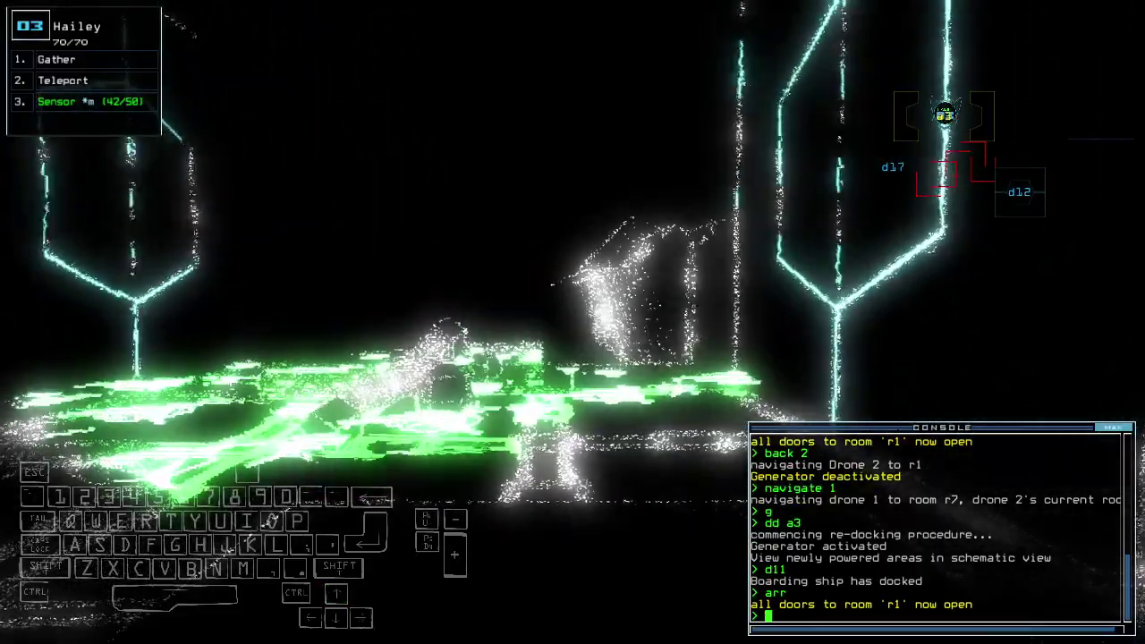
key(Down)
key(Left)
key(Up)
text(ss)
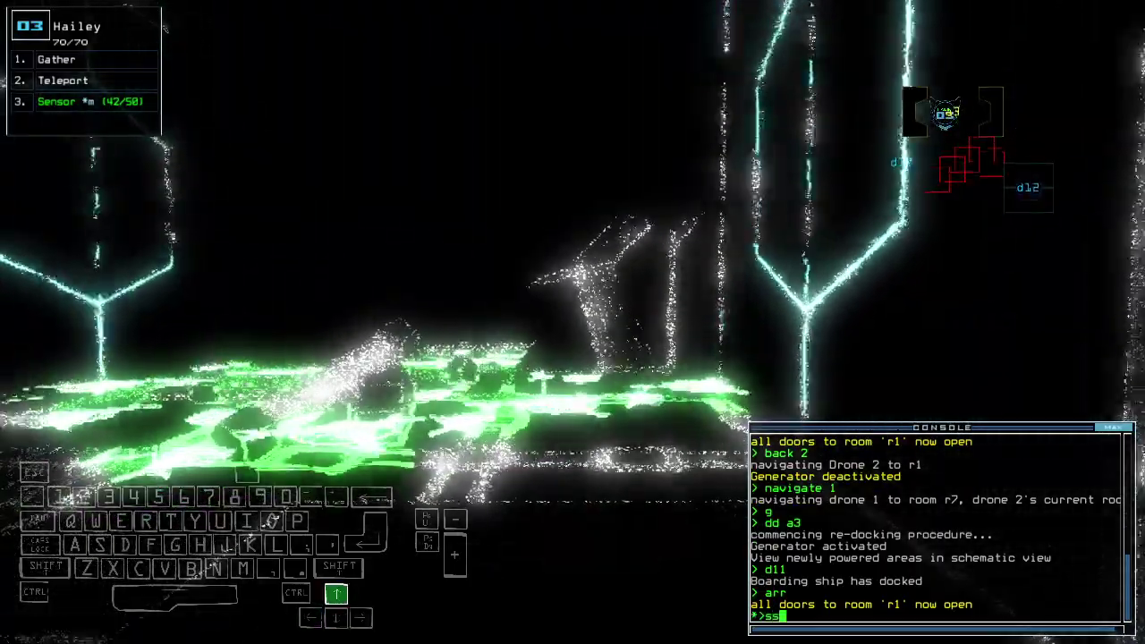
key(Return)
Step: Close room r1, start redocking at airlock a8, then reopen and close r1's doors
key(Tab)
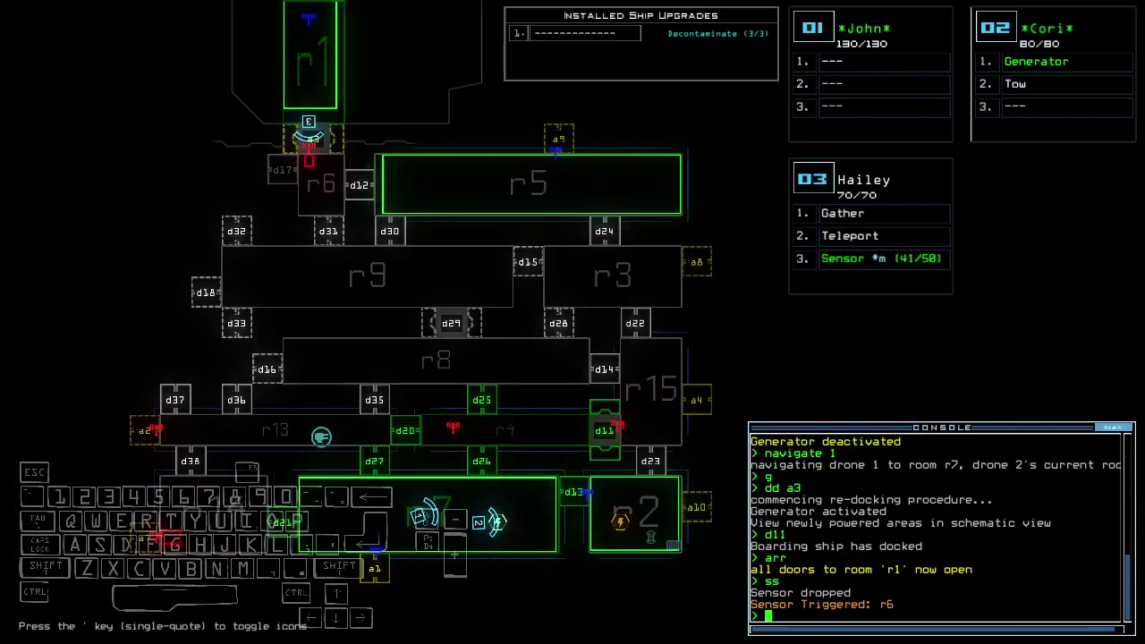
text(ra)
key(Return)
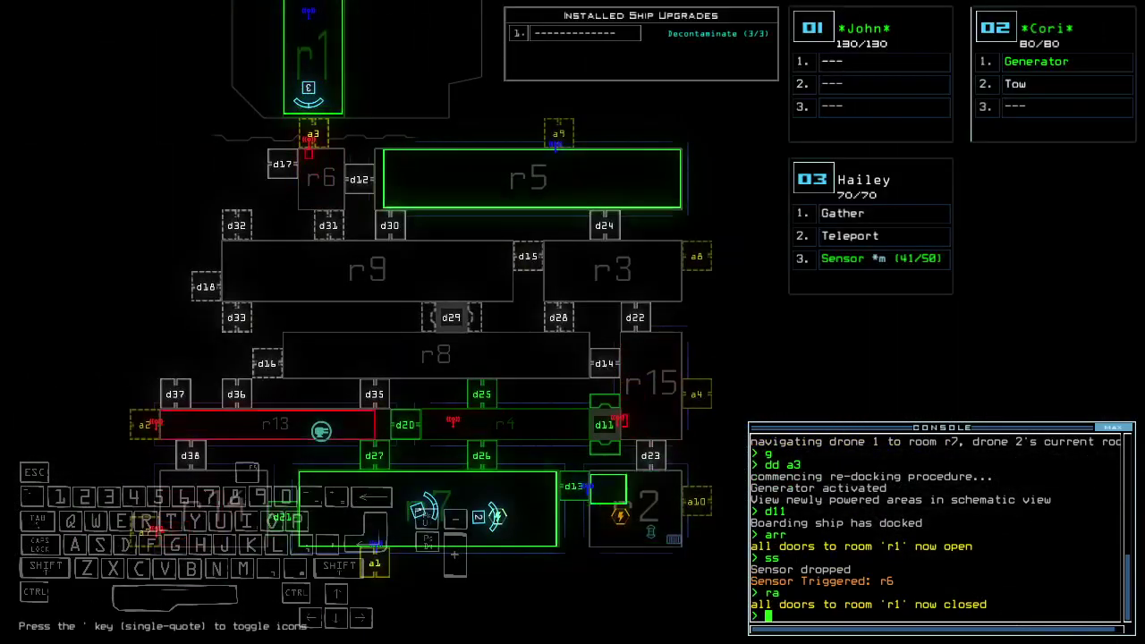
text(8)
key(Return)
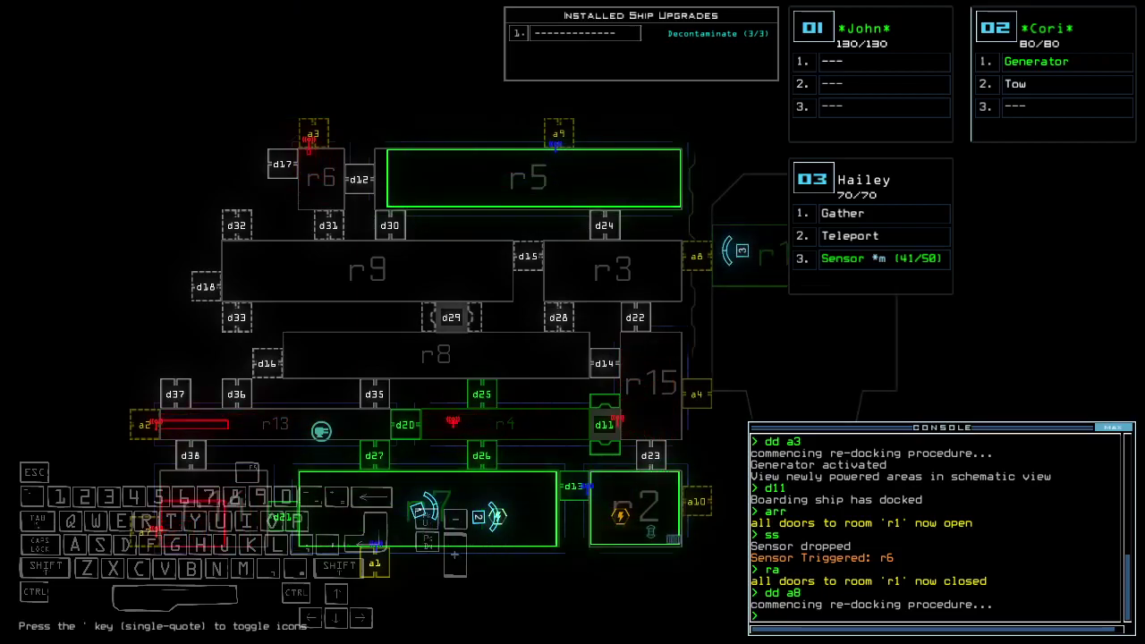
key(Tab)
key(Up)
text(arr)
key(Return)
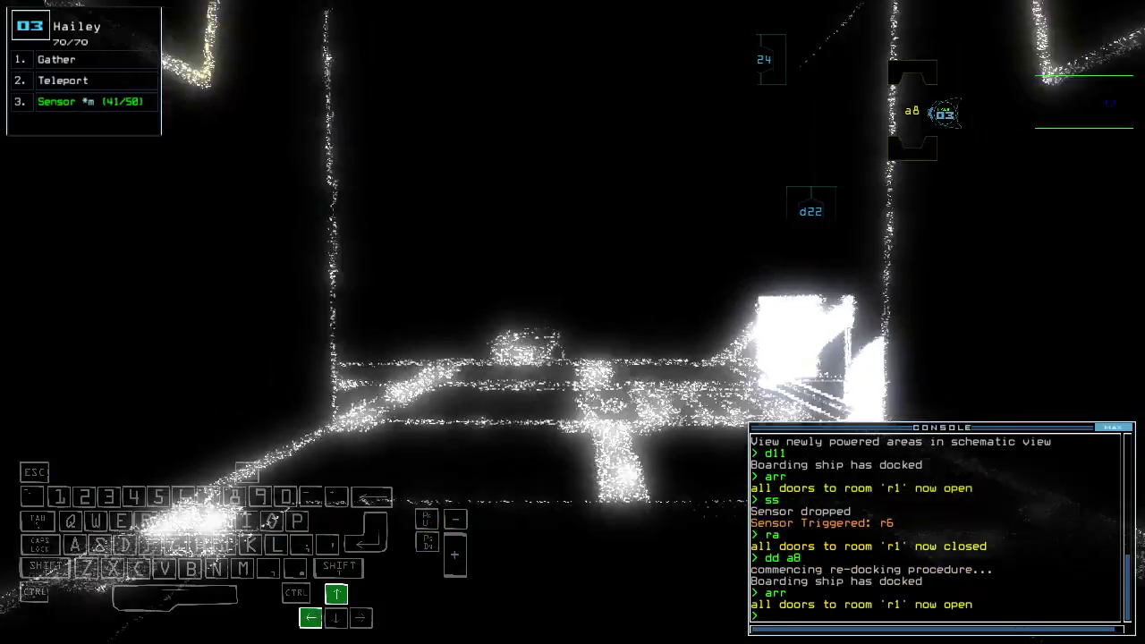
text(ra)
key(Return)
key(Tab)
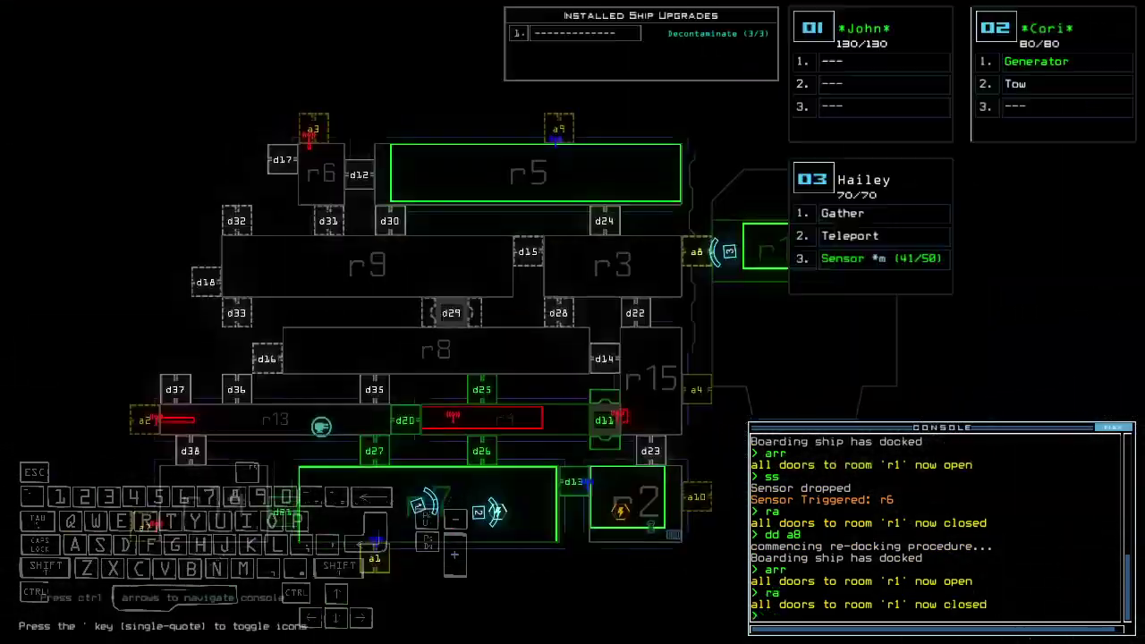
text(f r3)
Step: Target room r3, start redocking at a1, and open and close r1 while driving drone 03
key(Return)
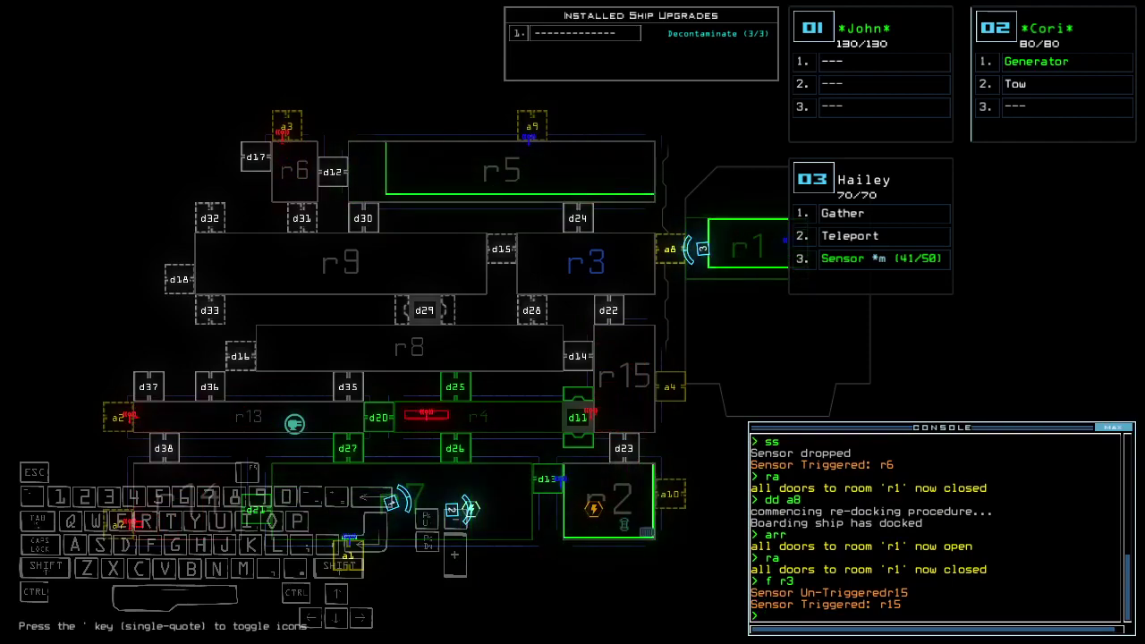
text(dd a1)
key(Return)
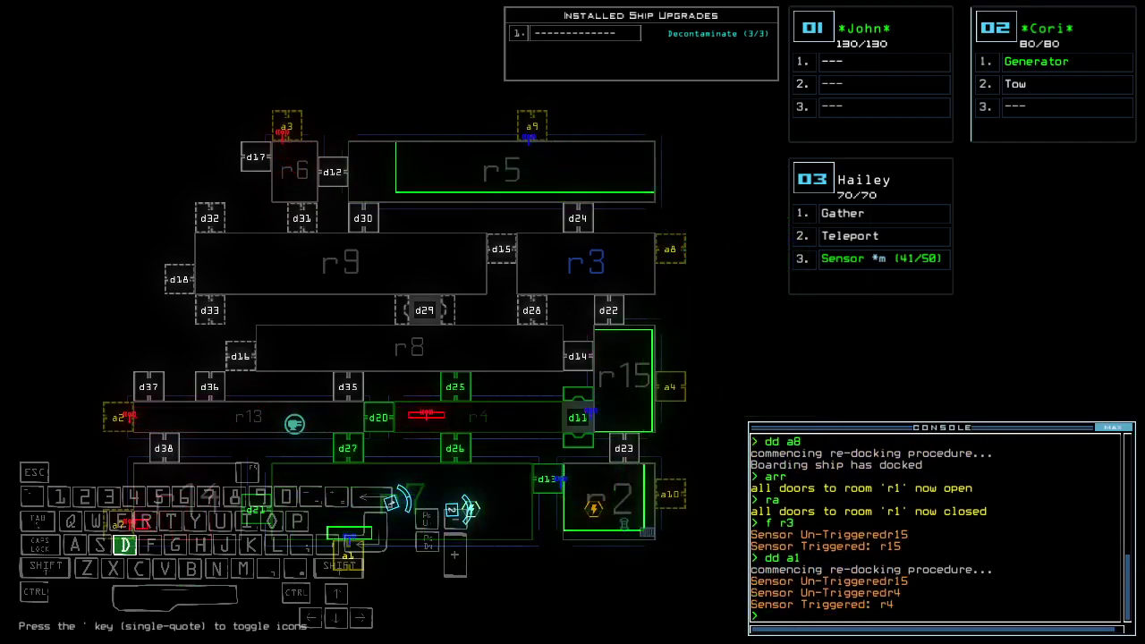
text(d)
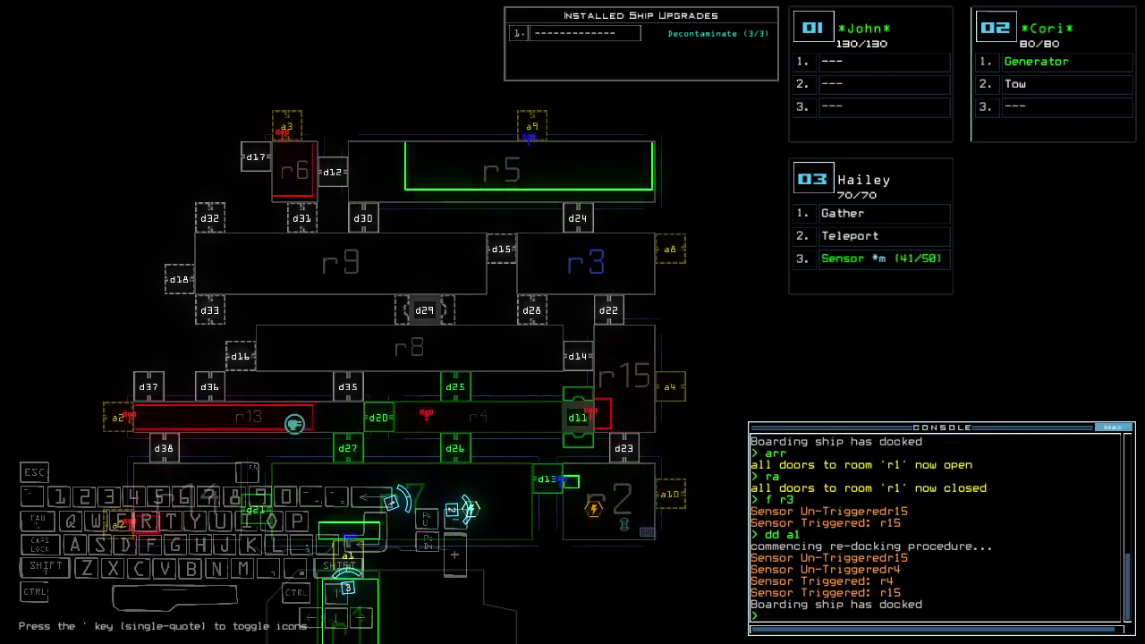
key(Tab)
text(arr)
key(Return)
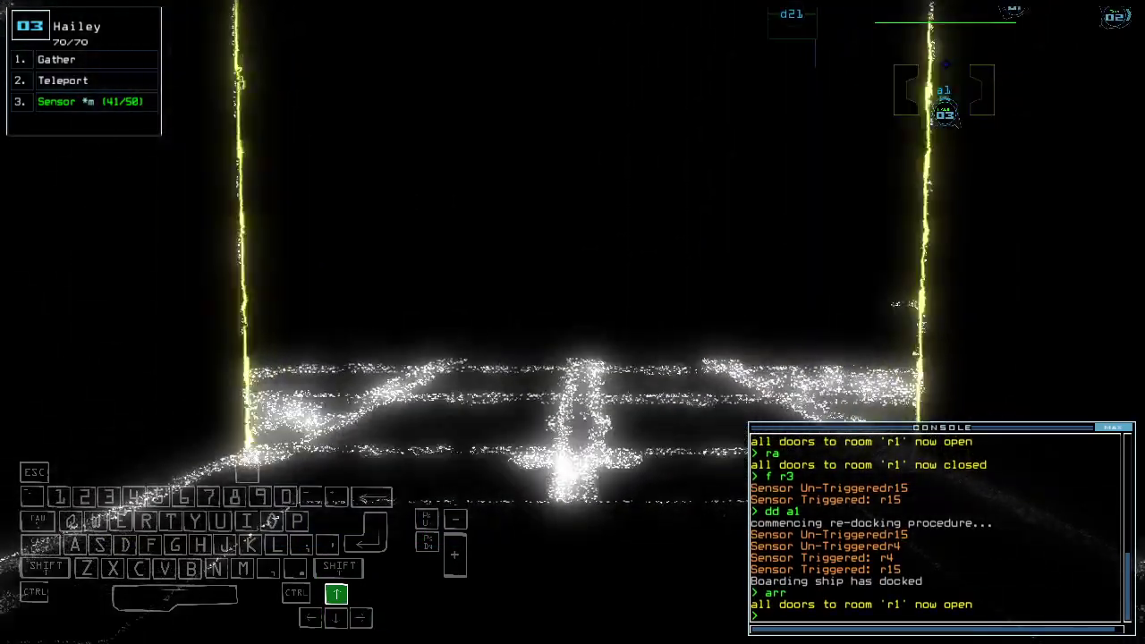
key(Up)
text(ra)
key(Return)
key(Tab)
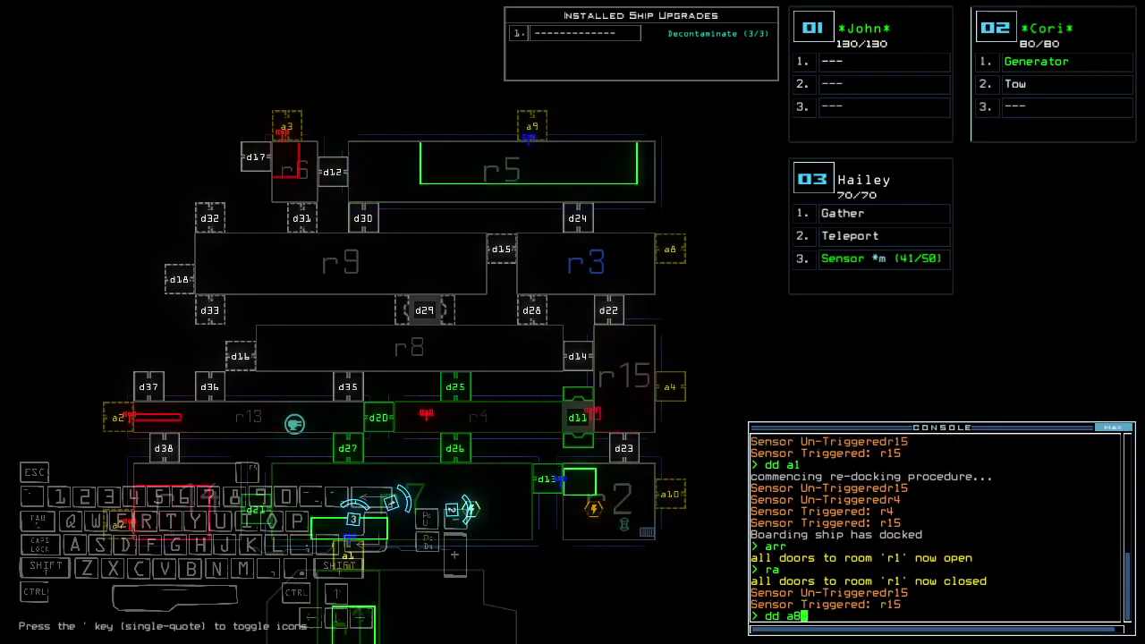
Step: Redock at a8 then a1, toggle door d11, reopen r1, and recall all three drones to r1
key(Return)
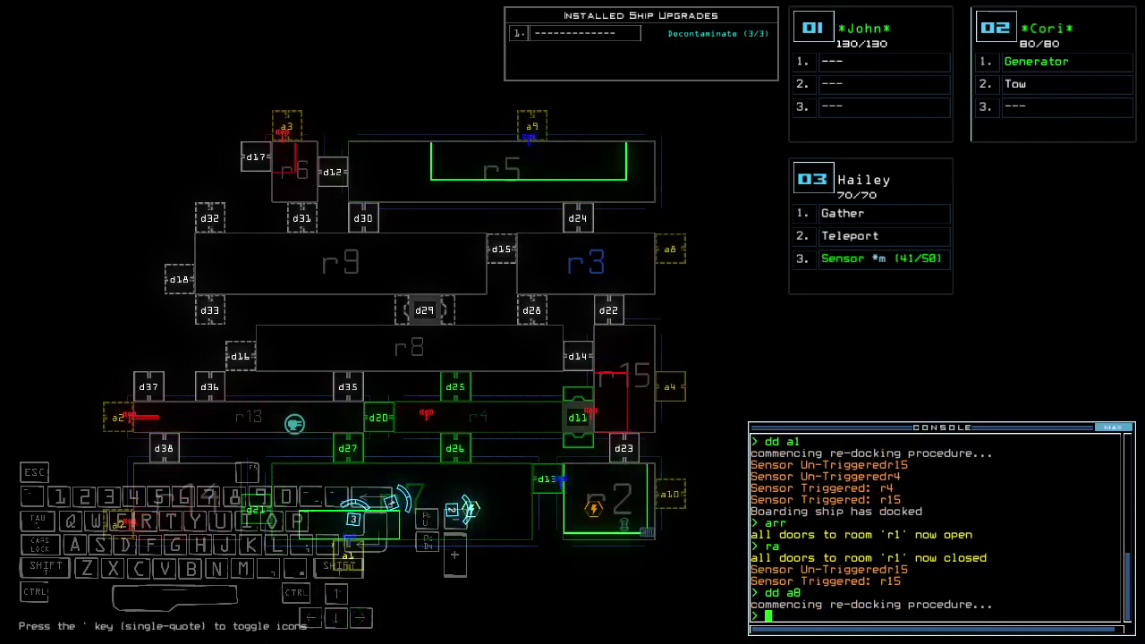
text(dd a1)
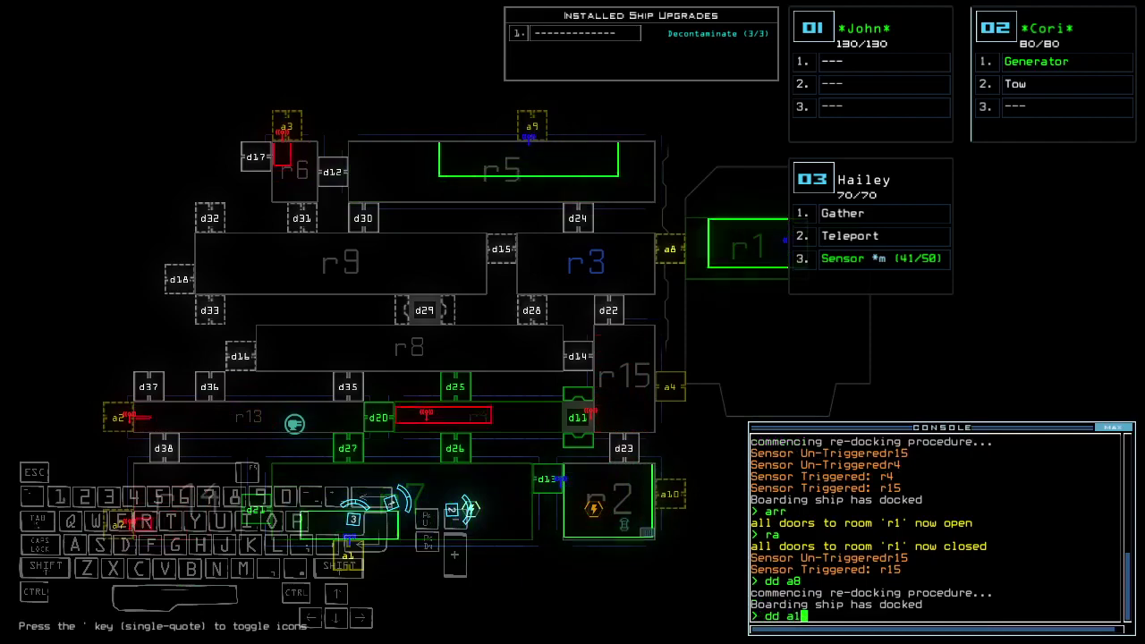
key(Return)
text(d)
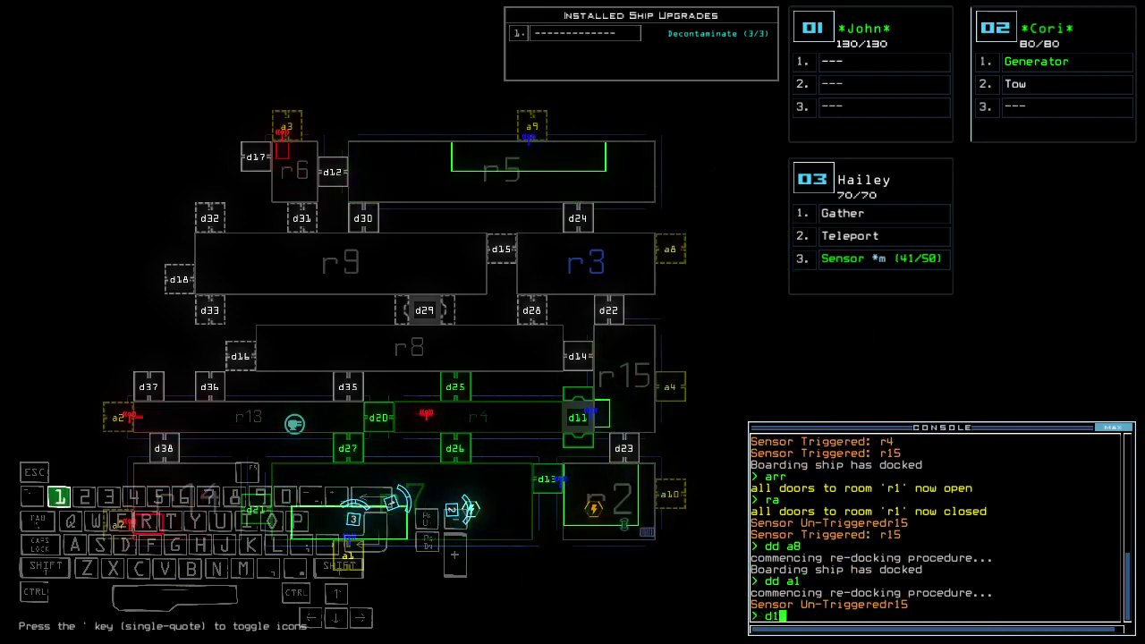
text(1)
key(Return)
text(11)
key(Return)
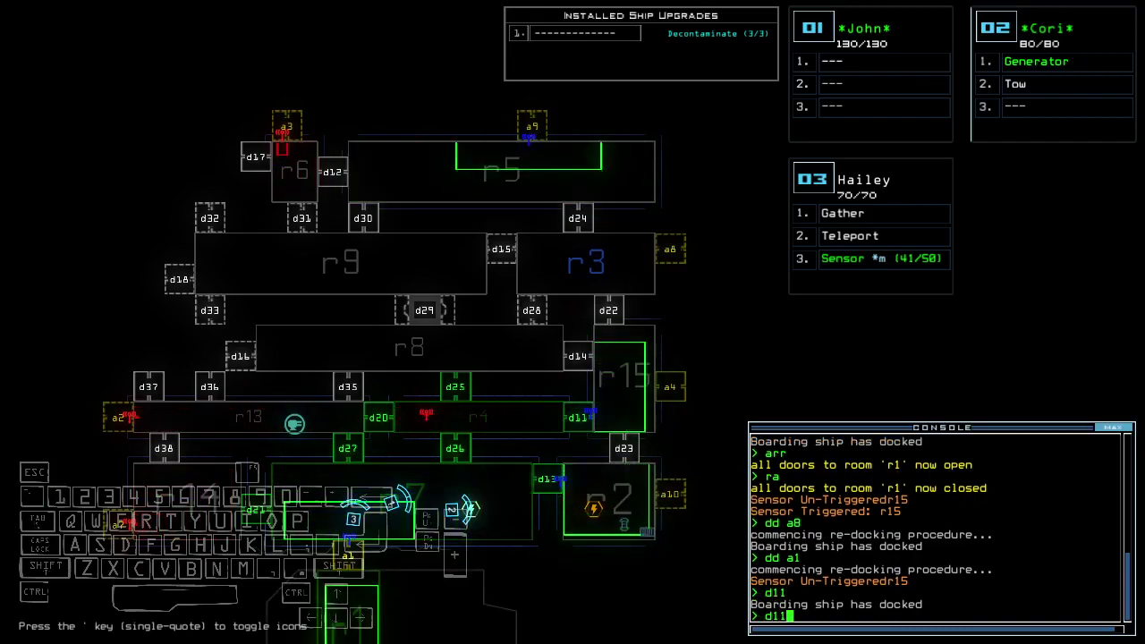
key(Return)
text(arr)
key(Return)
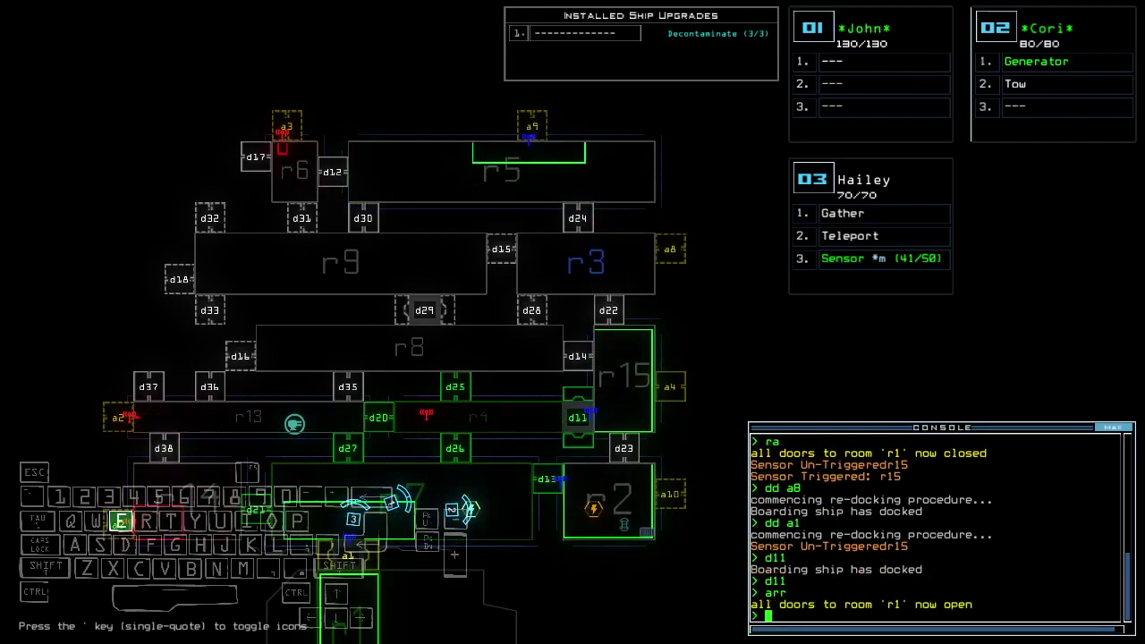
text(end)
key(Return)
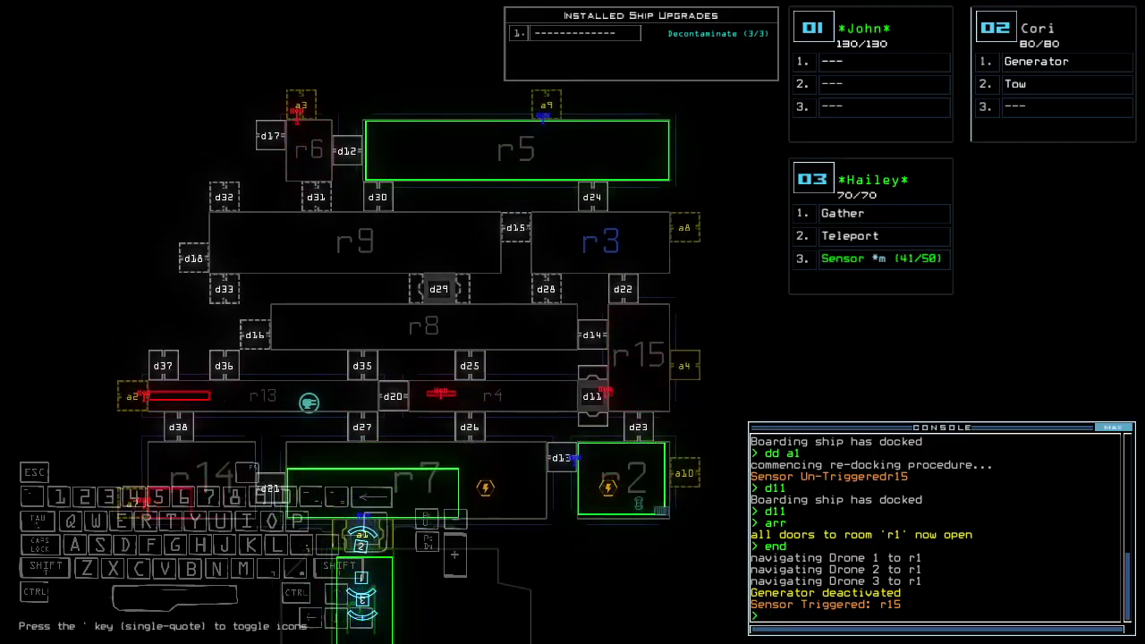
Step: Power drone 2's generator, target room r15, toggle door d25, and back drone 2 away
key(Up)
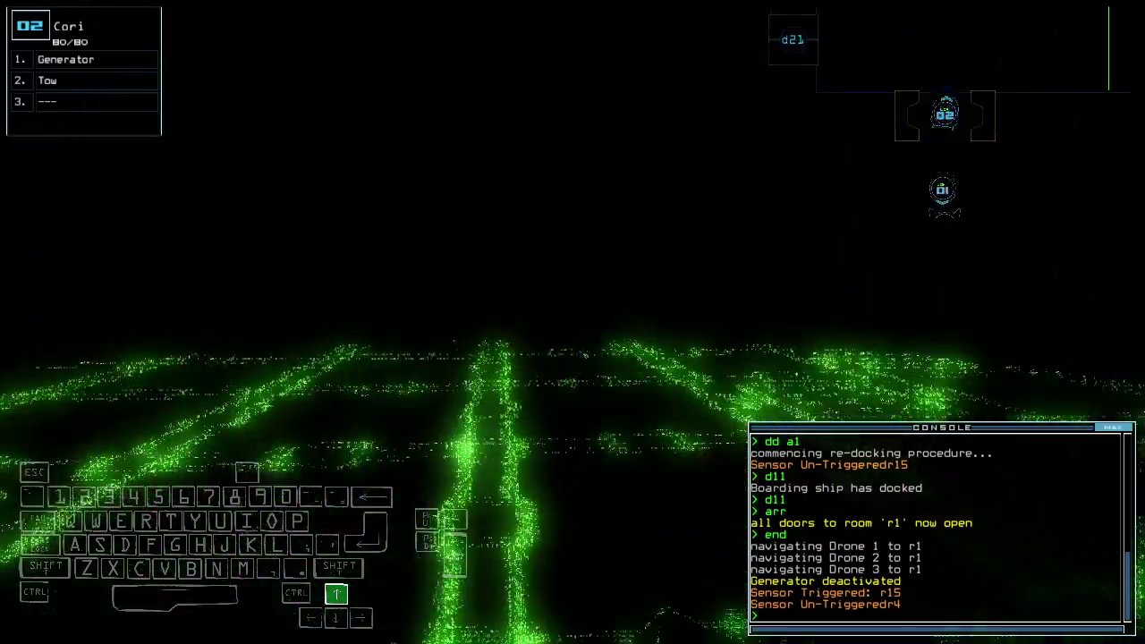
text(ge)
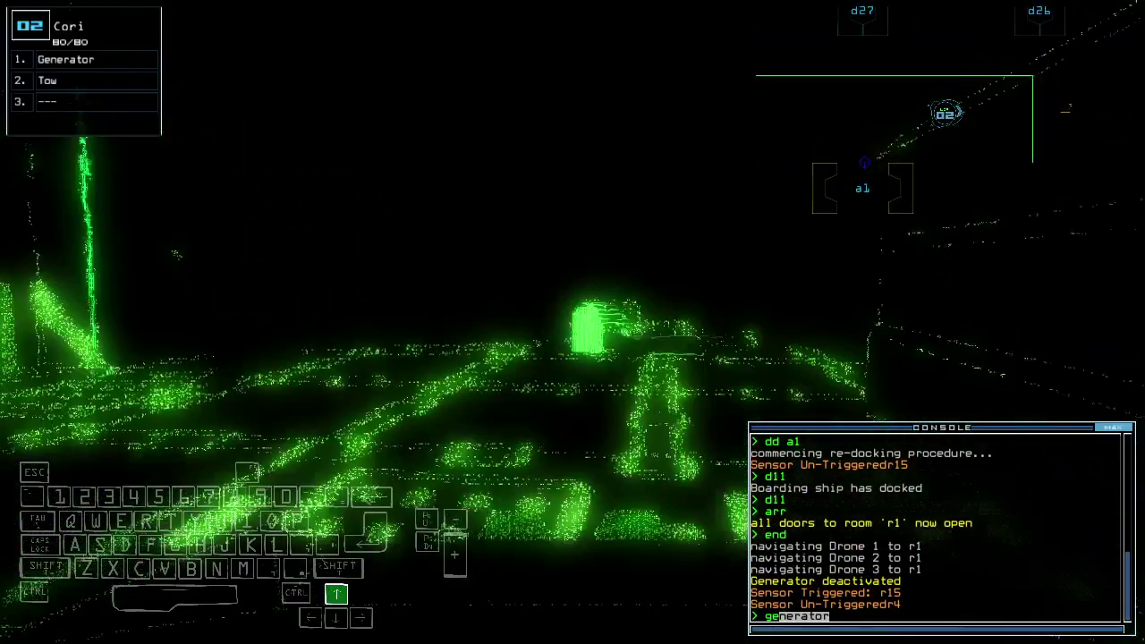
text(cccc)
key(Return)
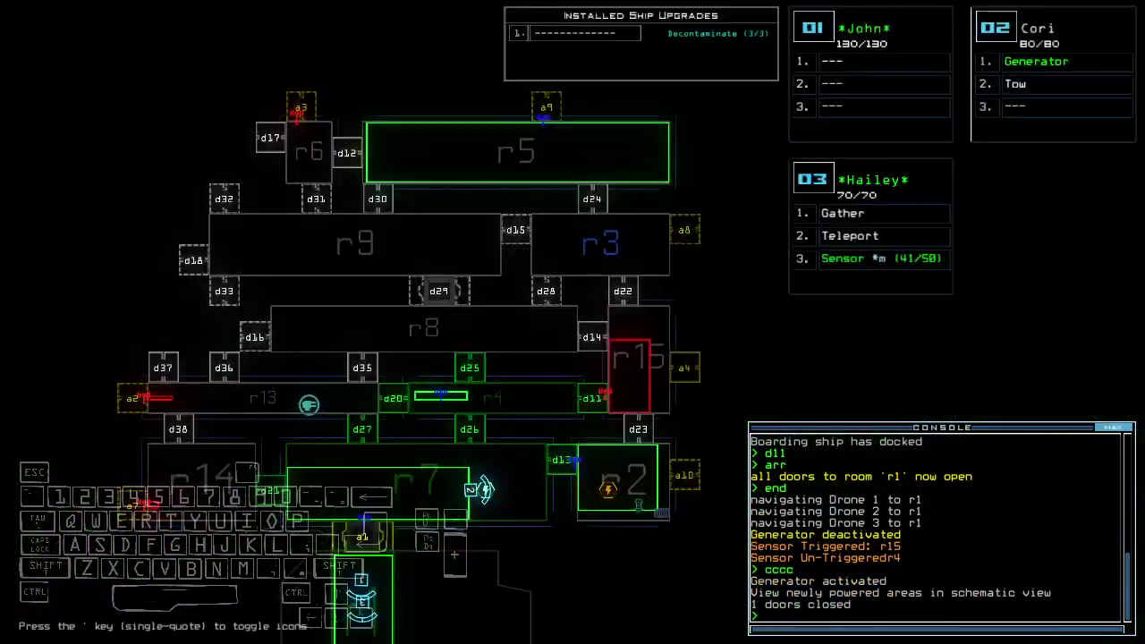
text(f r15)
key(Return)
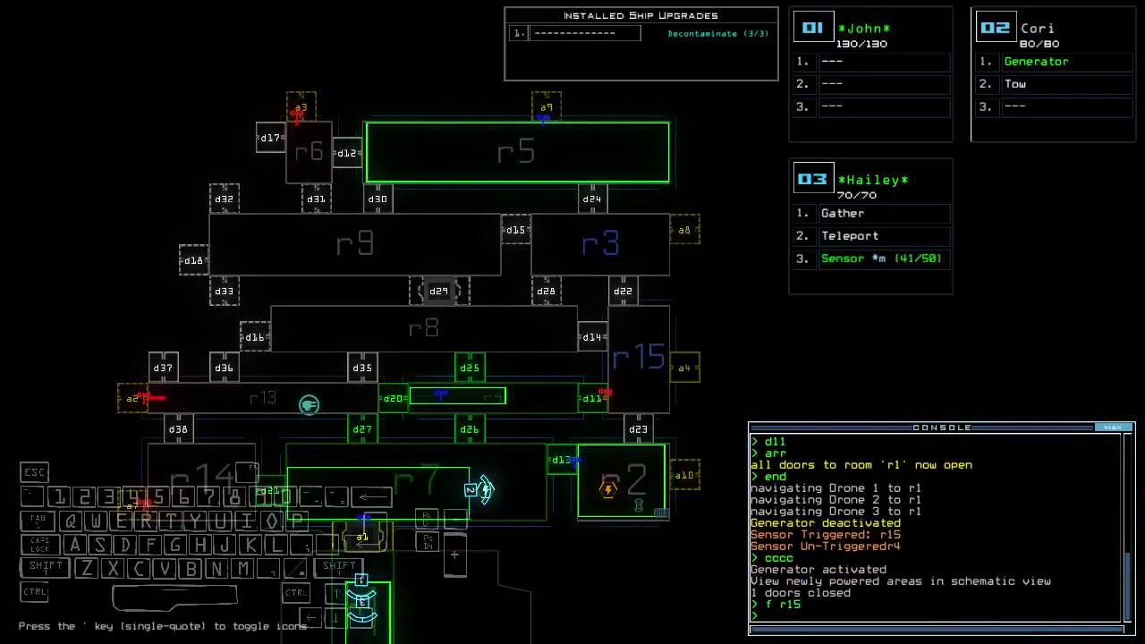
text(5)
key(Return)
key(Down)
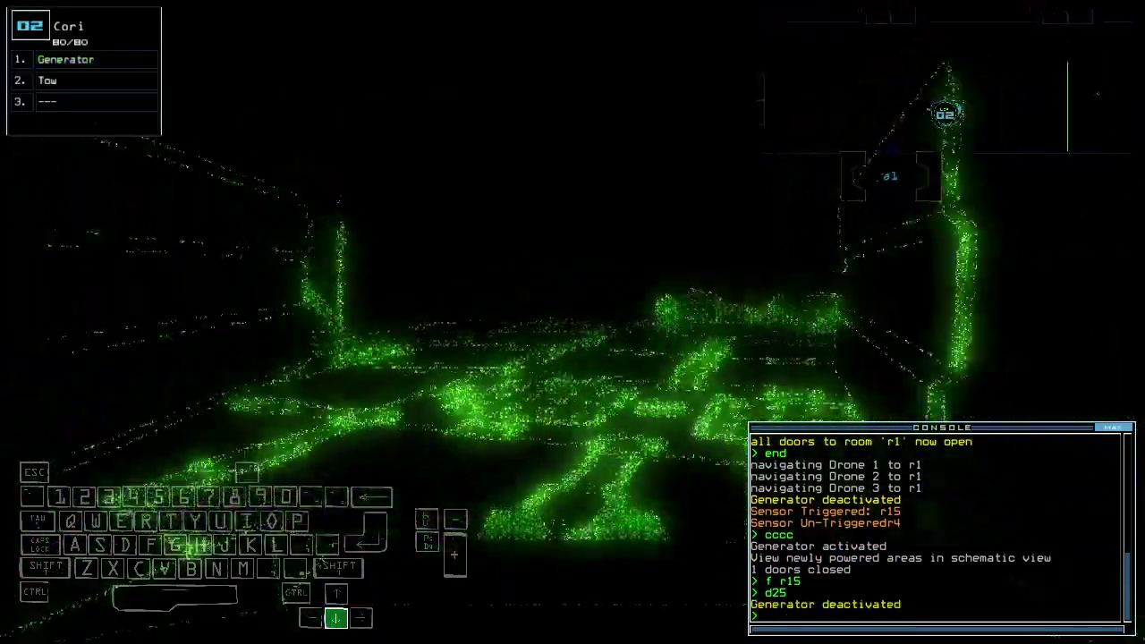
key(Left)
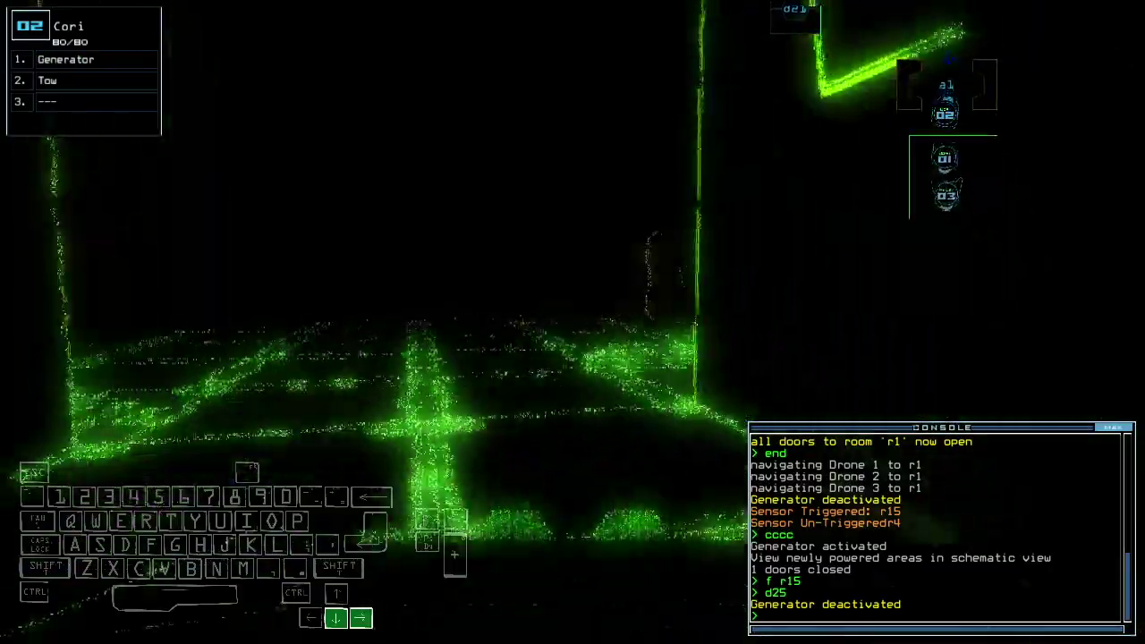
key(Tab)
key(Tab)
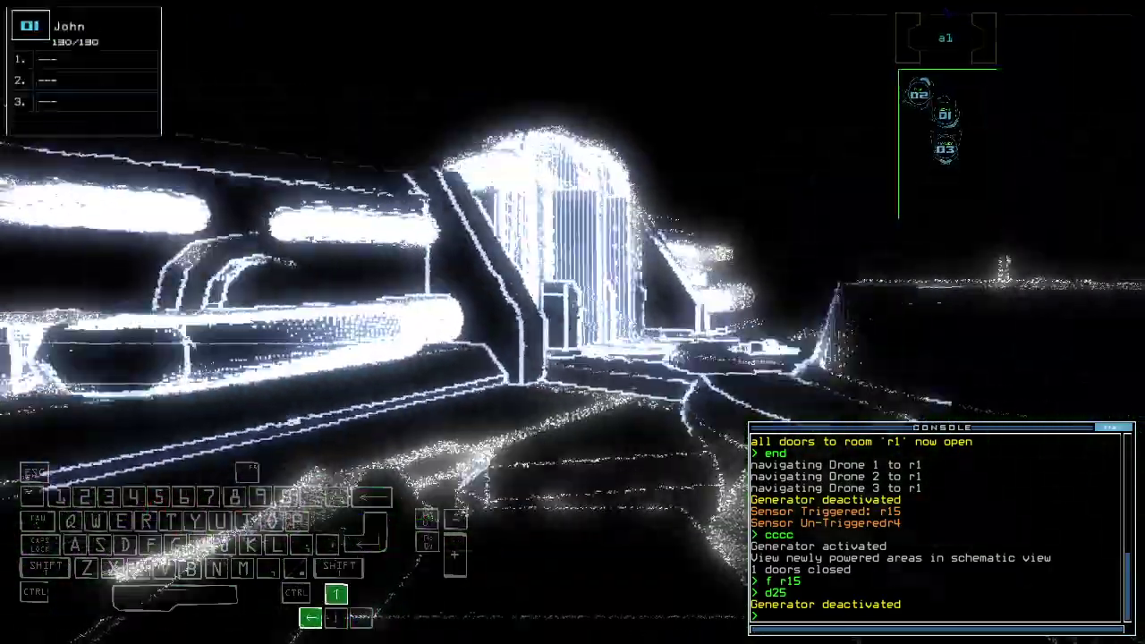
Step: Check drone 03, close room r1's doors, and drive drone 03 toward the exit
key(3)
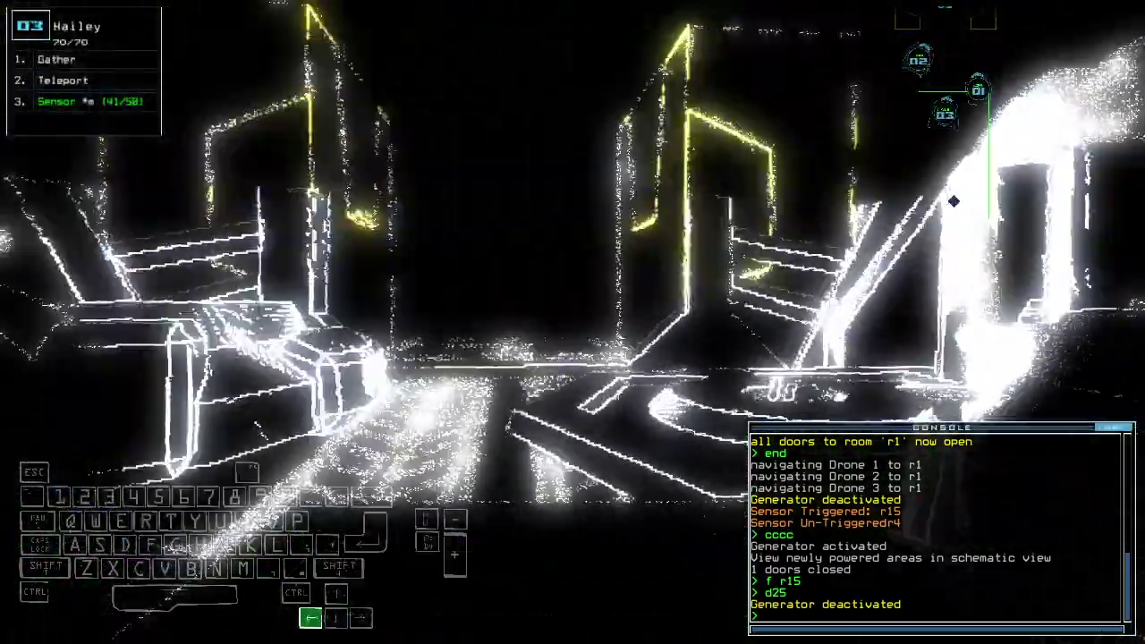
key(Tab)
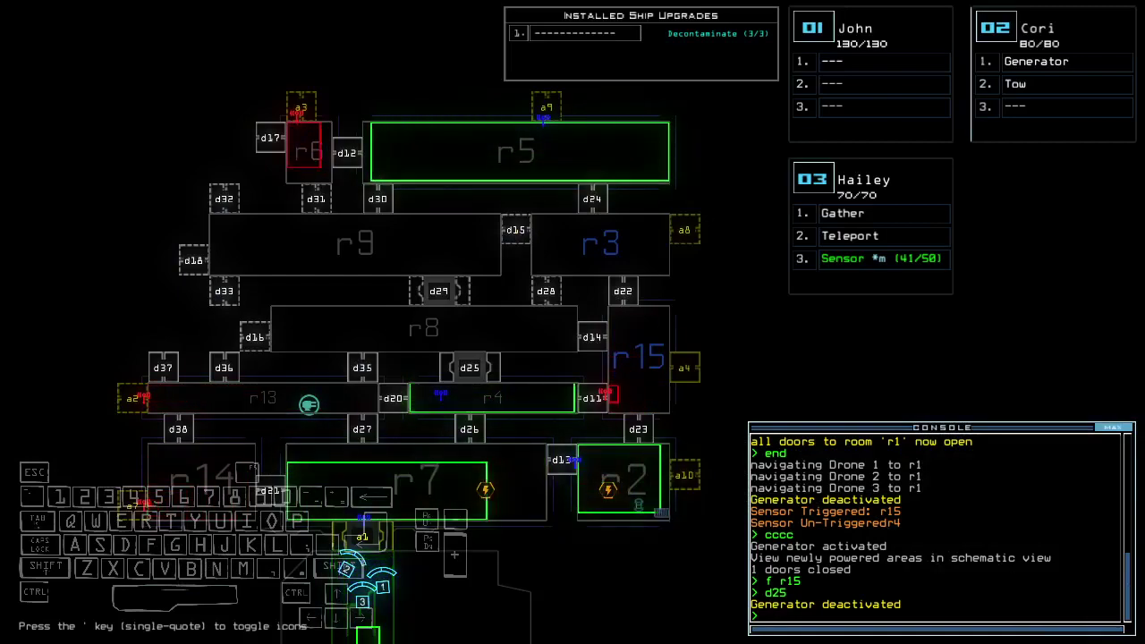
key(Tab)
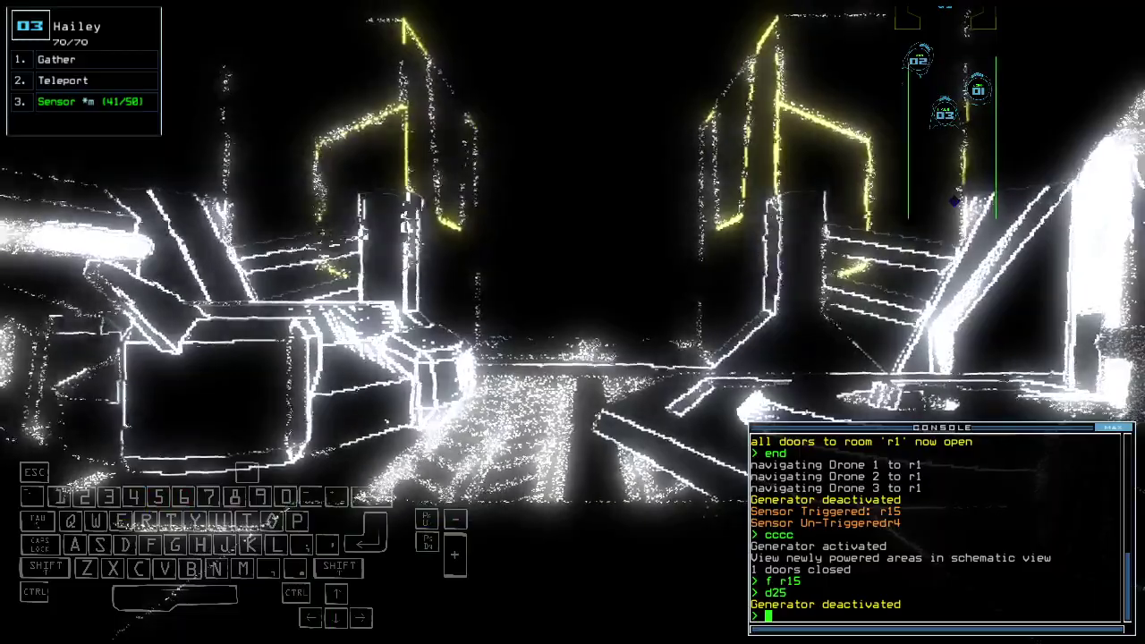
text(r1)
key(Return)
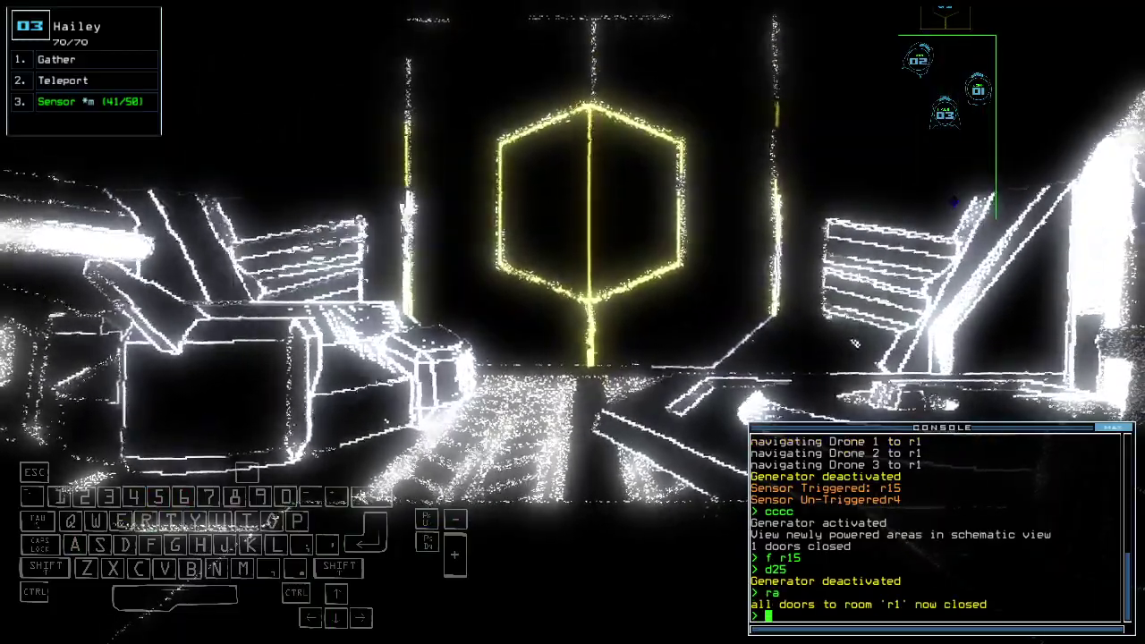
key(Up)
key(space)
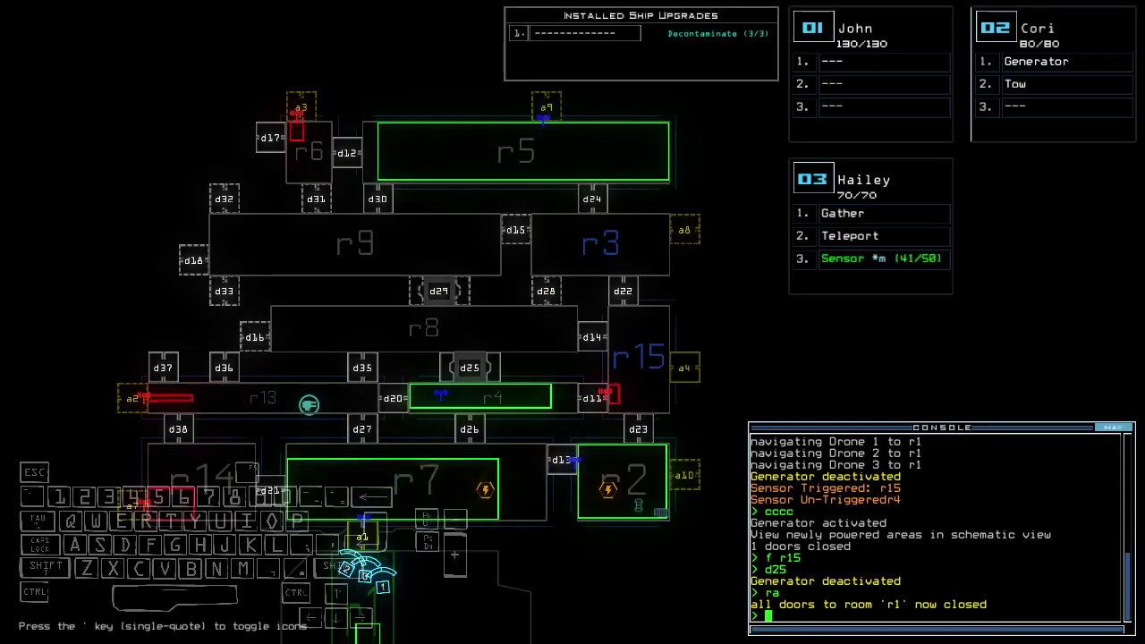
text(arr)
Step: Open room r1's doors, activate drone 2's generator, and check the mission time
key(Return)
key(Tab)
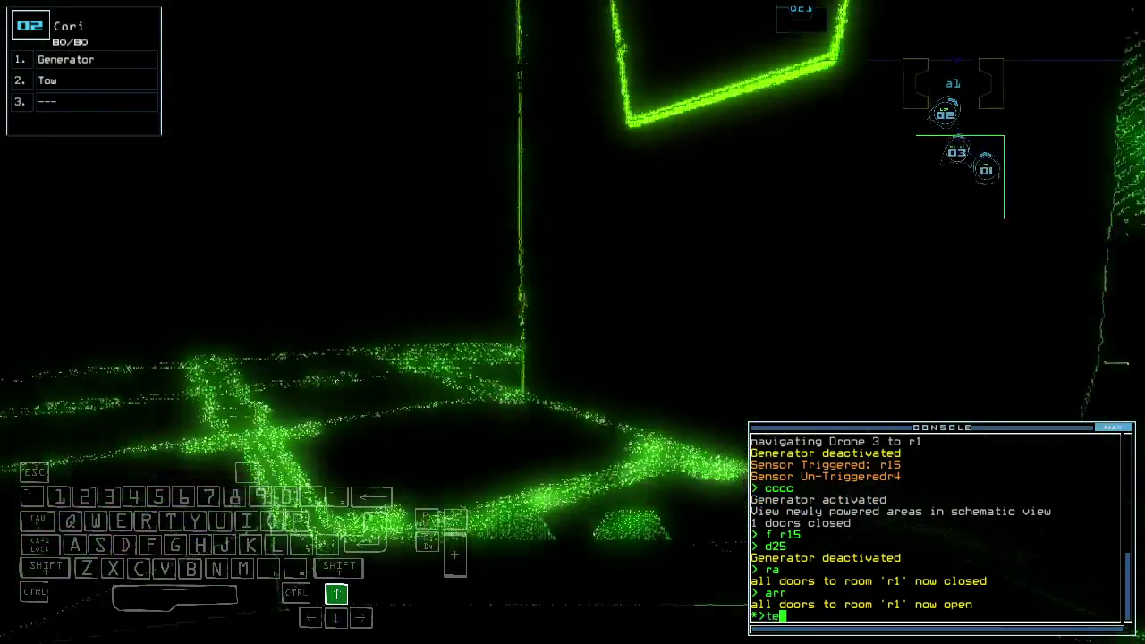
text(te)
key(Return)
text(generator)
key(Return)
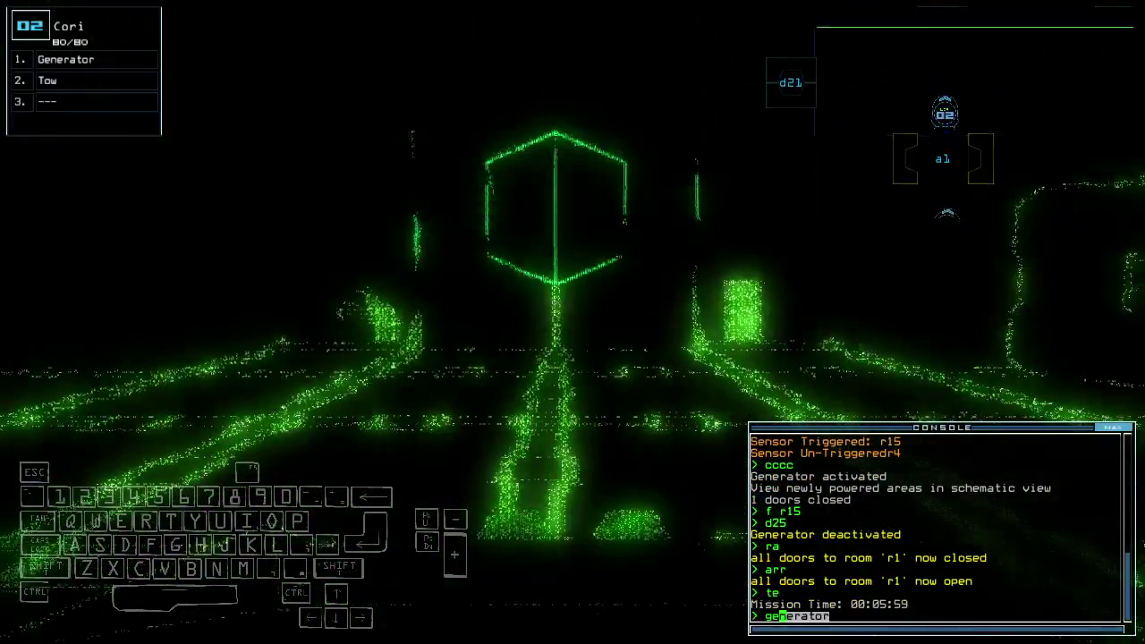
key(Tab)
text(te)
key(Return)
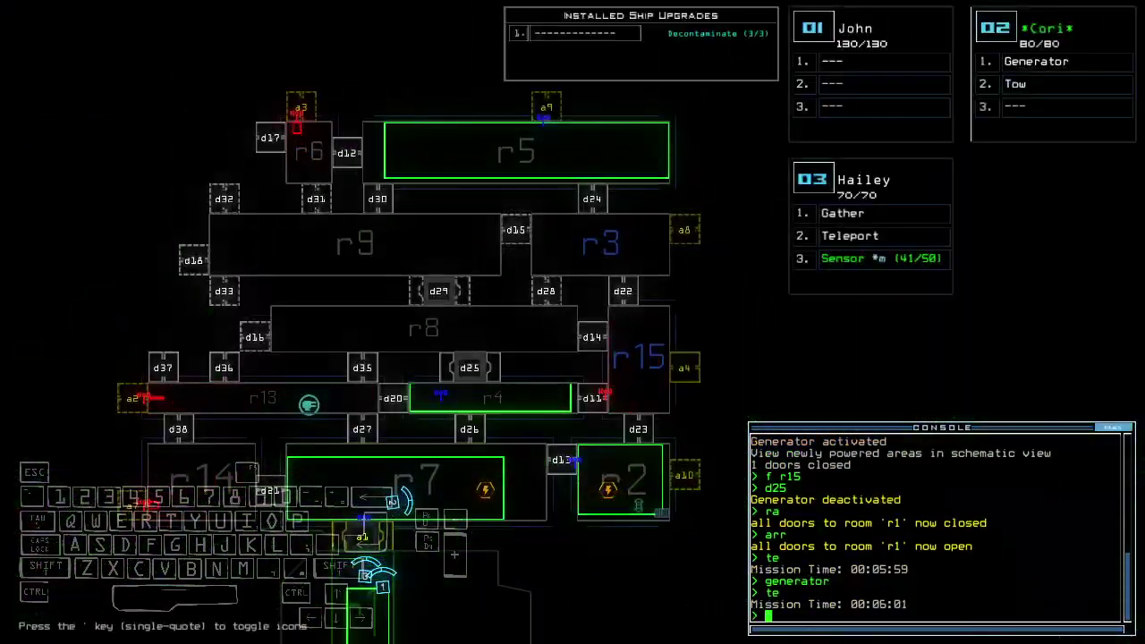
Step: Drive drone 03, send drone 1 to r7, and open doors d25 and d20
key(Tab)
key(Up)
text(navigate 1)
key(Return)
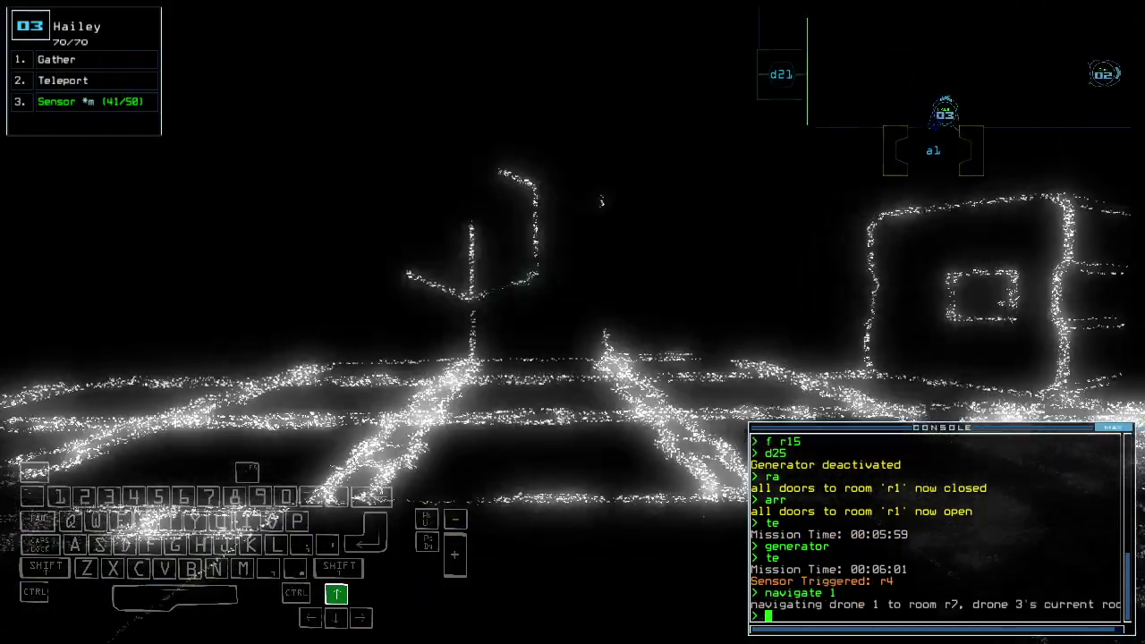
key(Tab)
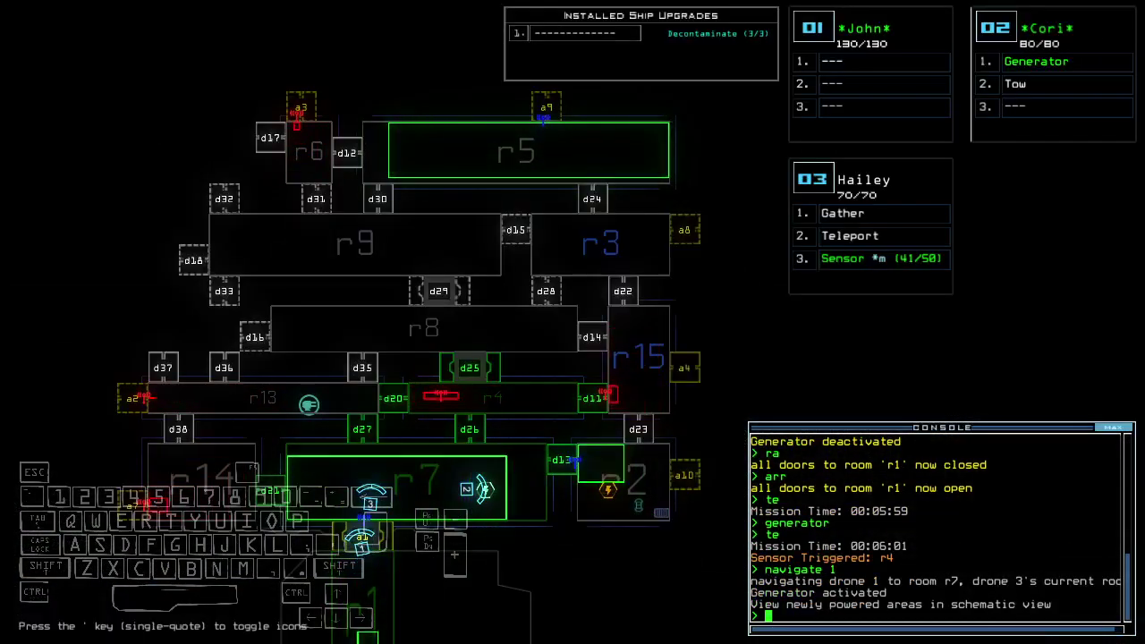
text(5)
key(Return)
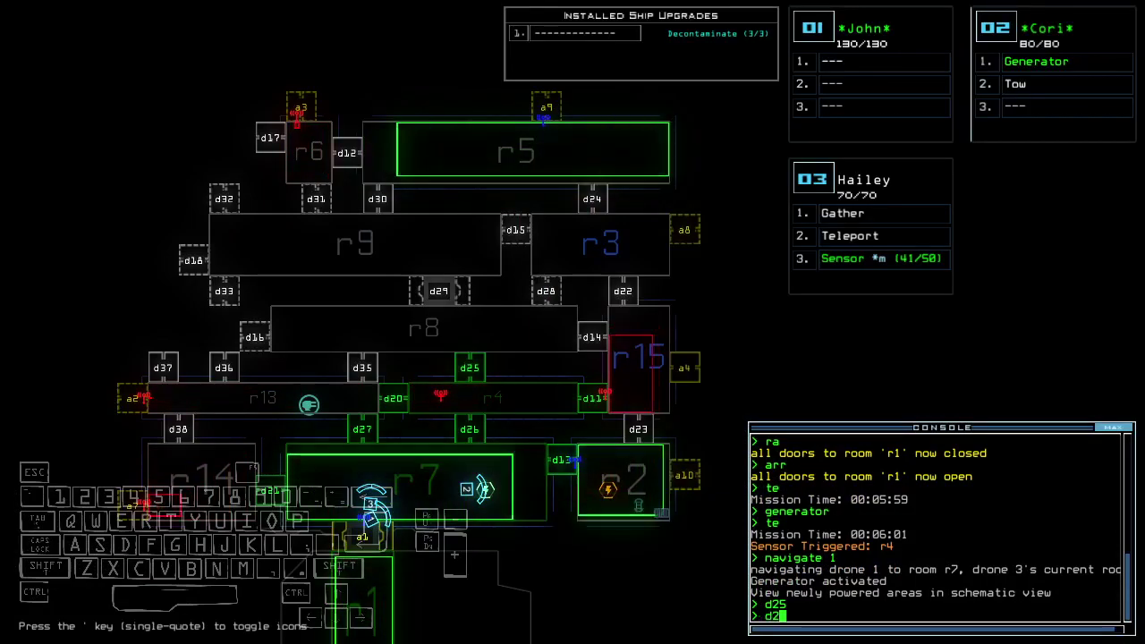
text(0)
key(Return)
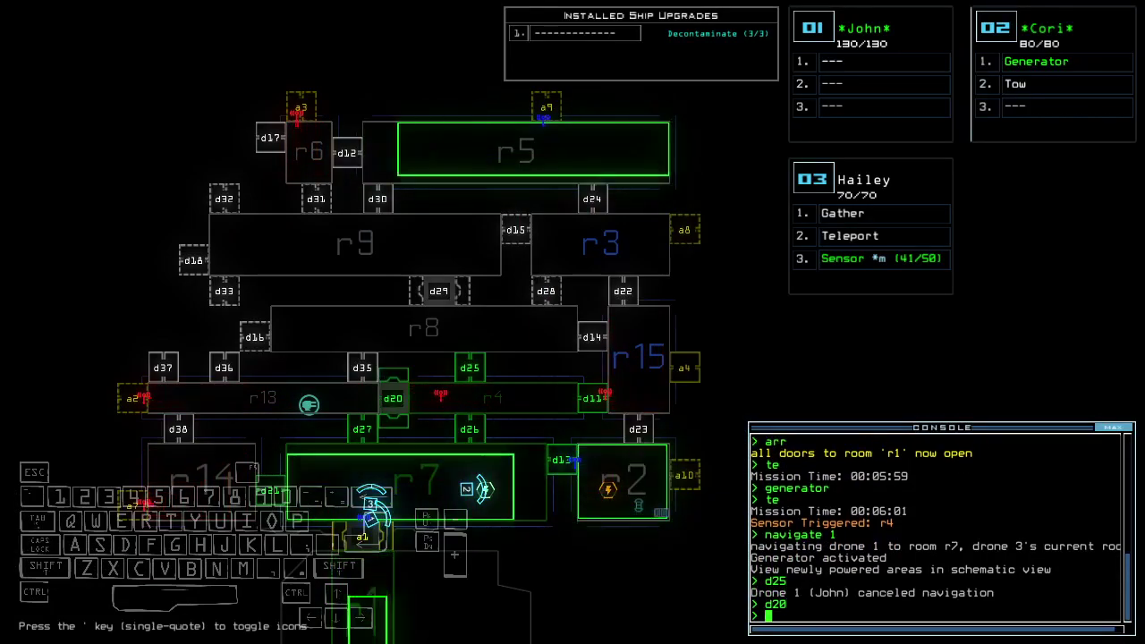
key(Tab)
key(Down)
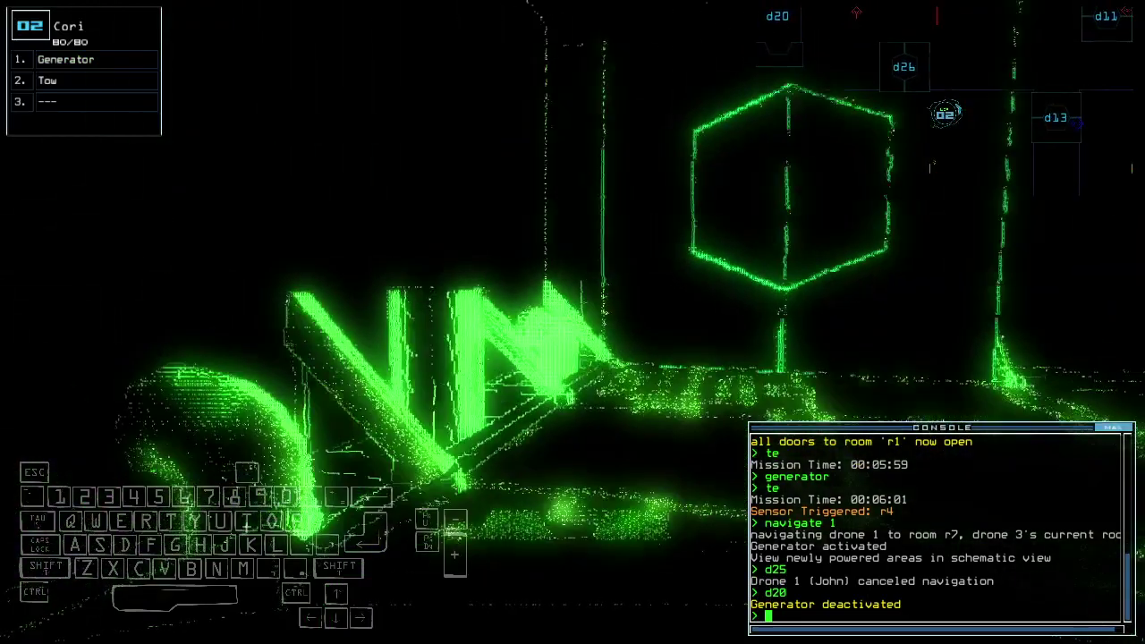
text(generator)
Step: Restart the generator, redock at airlock a8, toggle d20 and d25, and open room r1
key(Return)
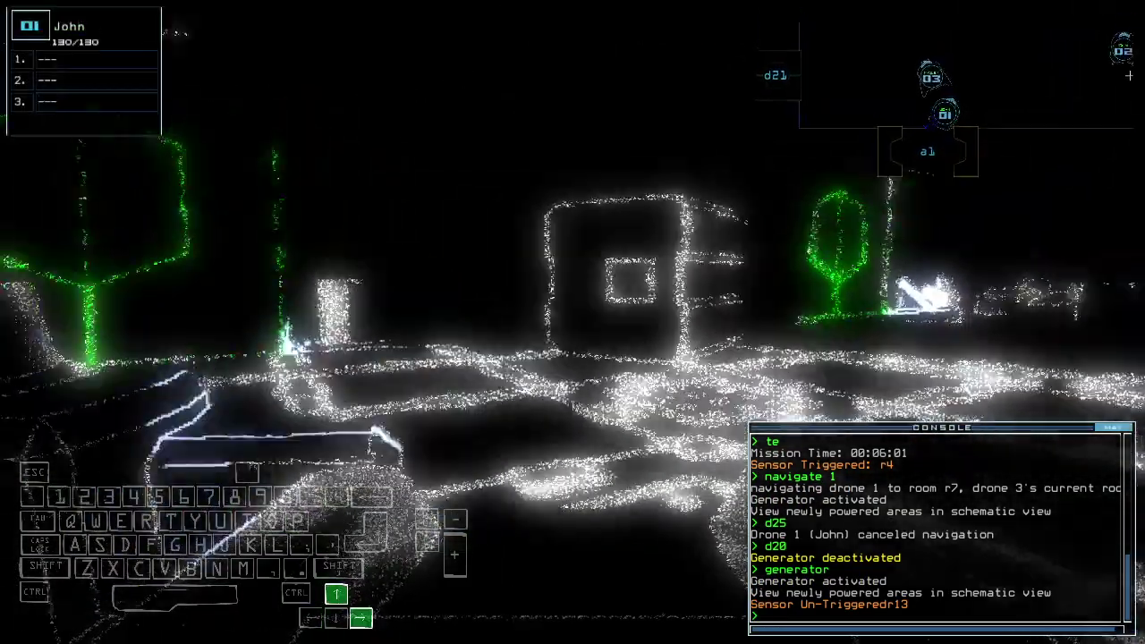
text(dd a8)
key(Return)
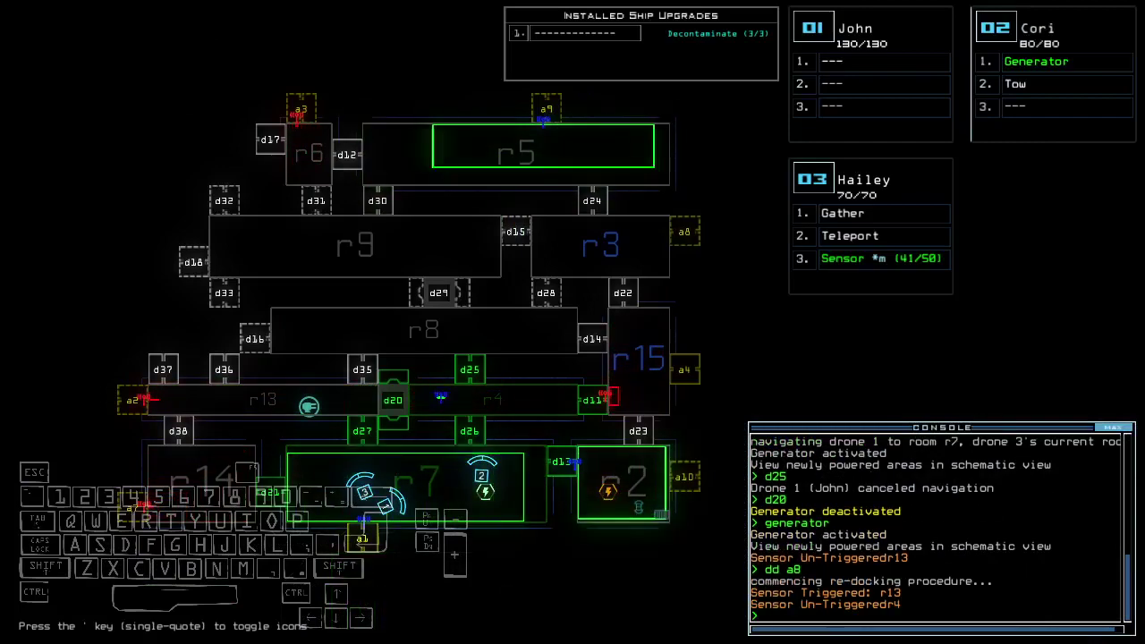
text(0)
key(Return)
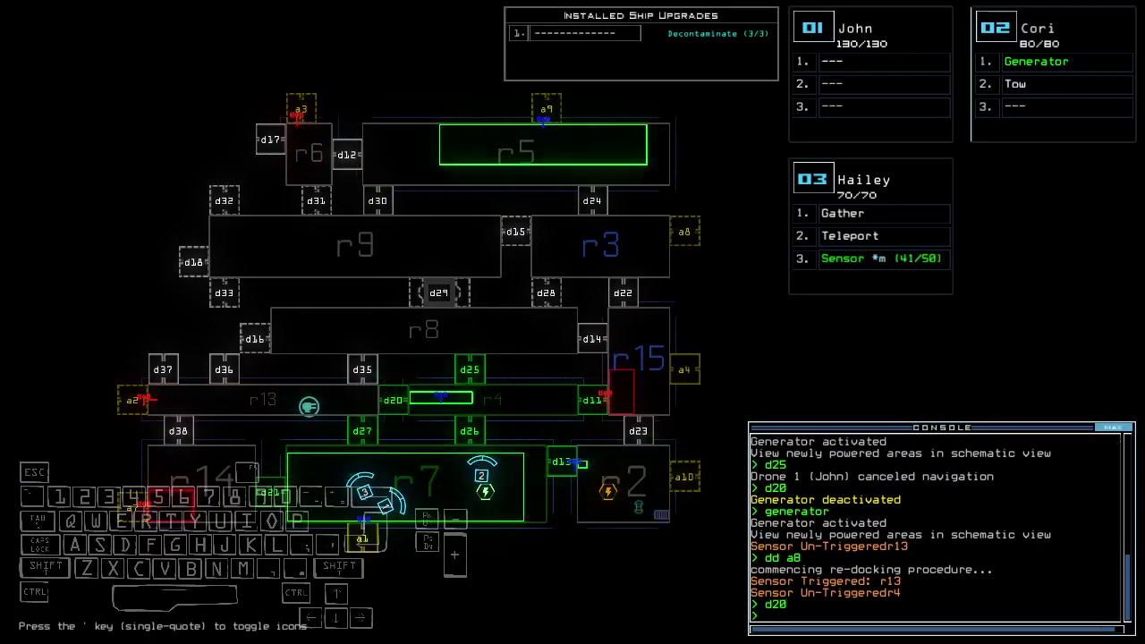
text(d25)
key(Return)
text(arr)
key(Return)
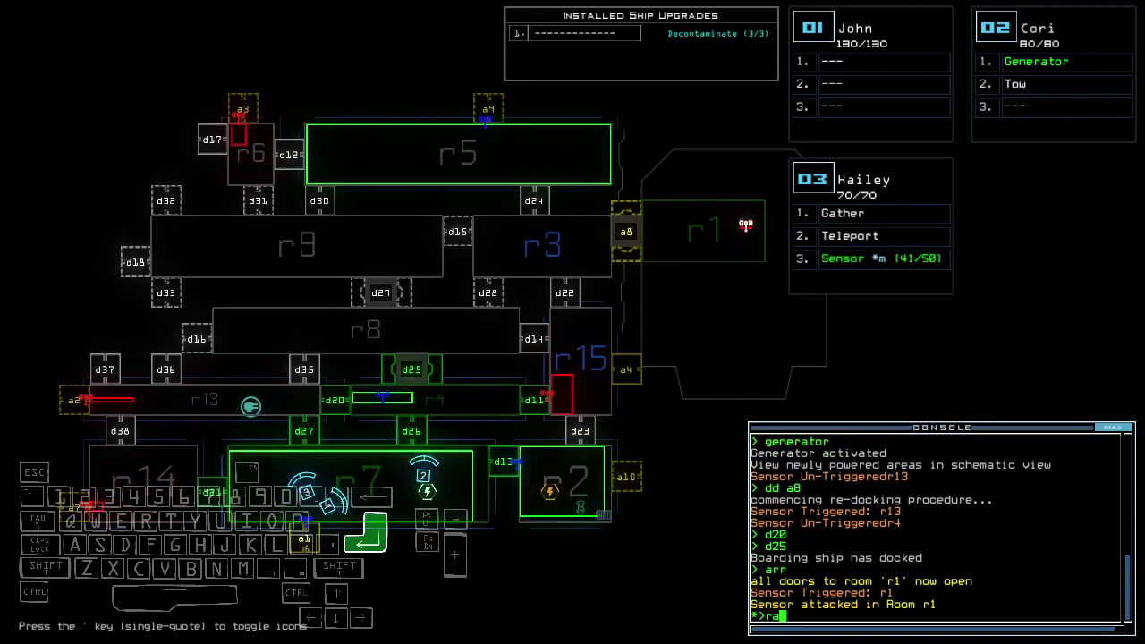
Step: Close room r1's doors, teleport drone 3 into r5 and drive it, then start redocking at a9
key(Return)
text(dd )
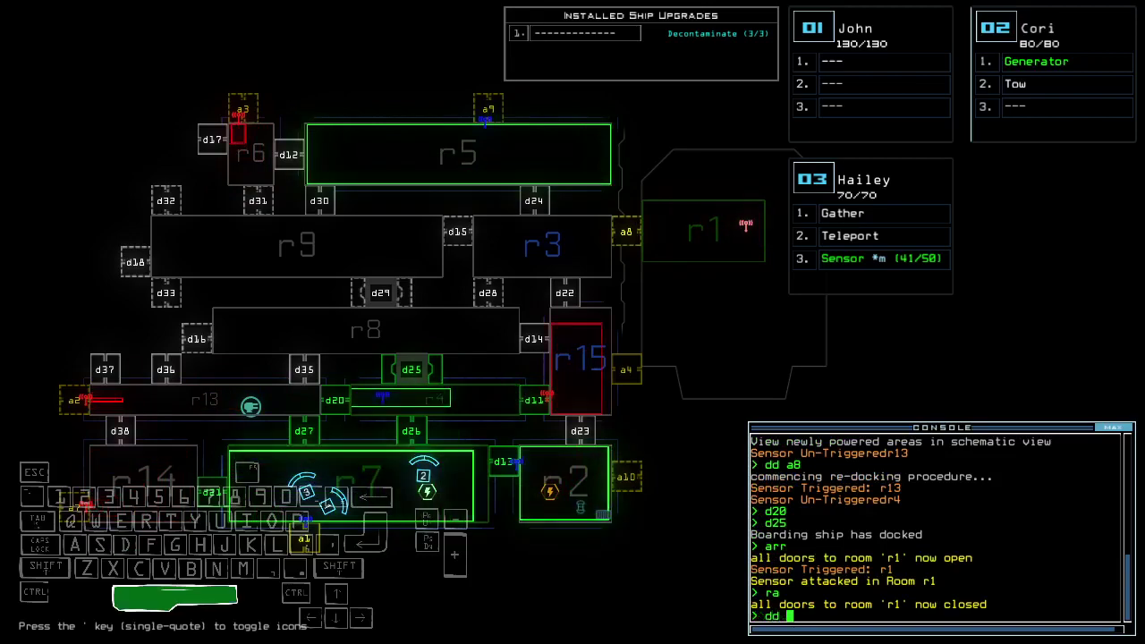
text(a9)
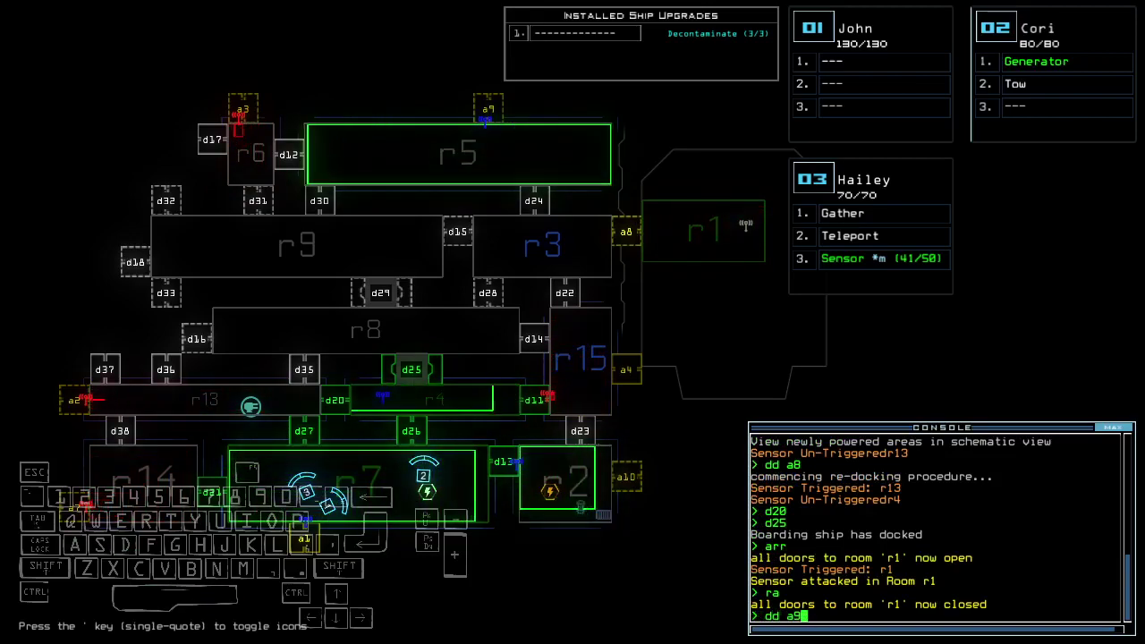
text(te)
key(space)
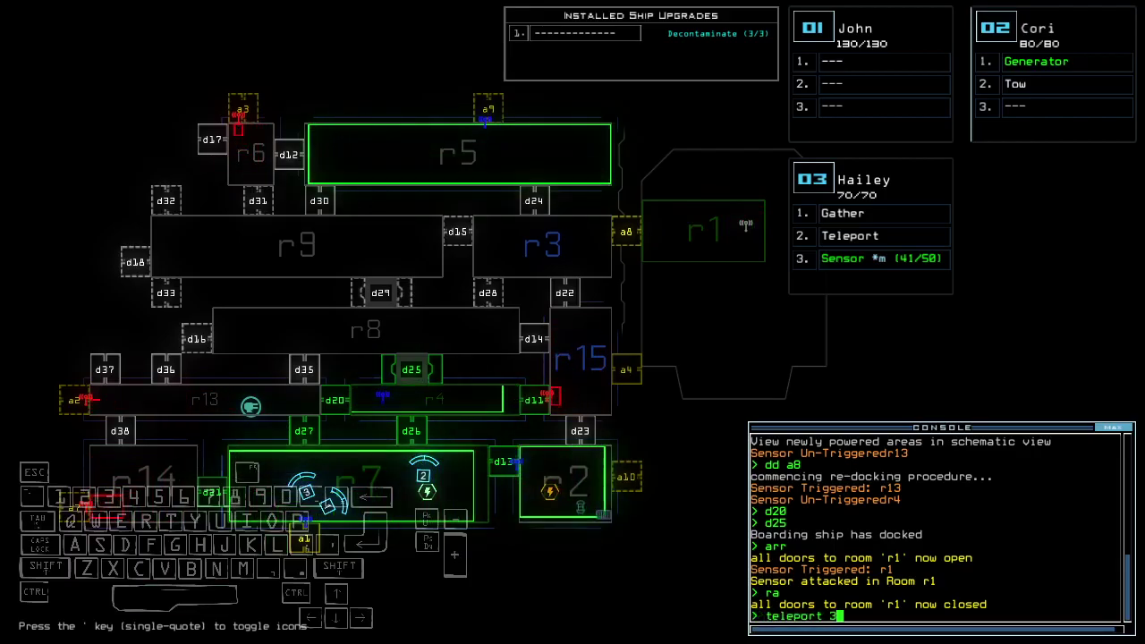
text(5)
key(Return)
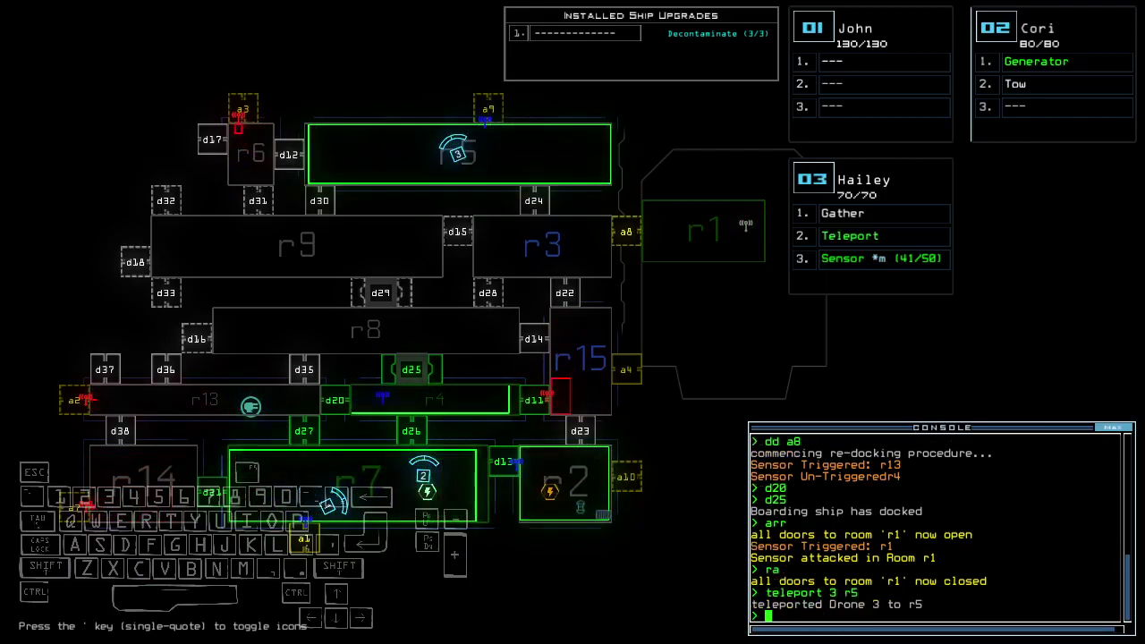
key(Up)
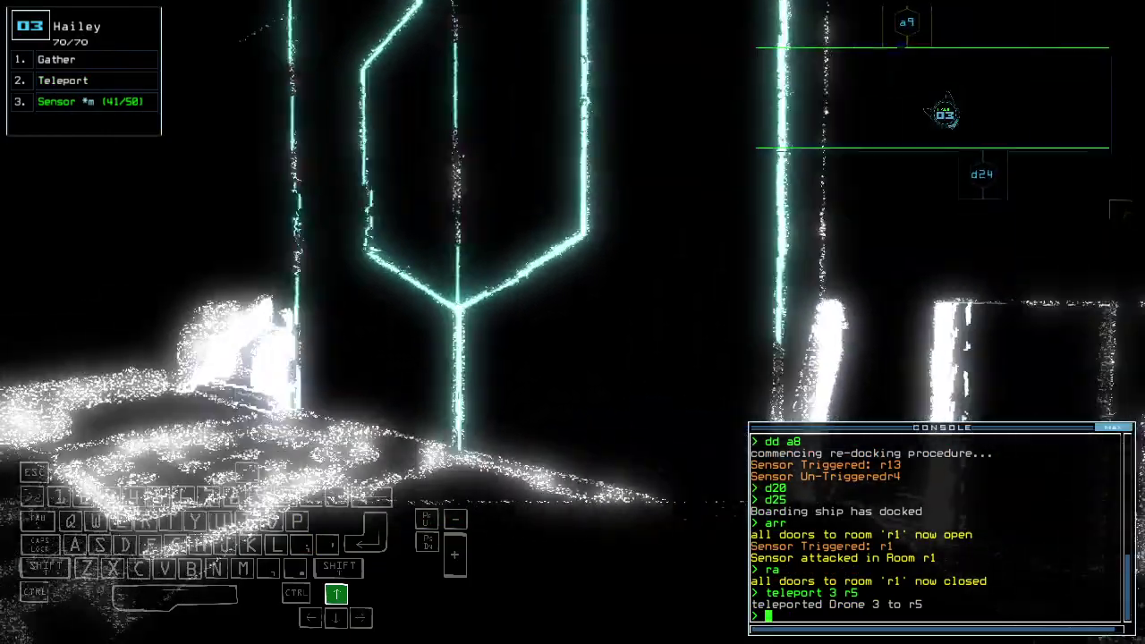
key(Tab)
key(Tab)
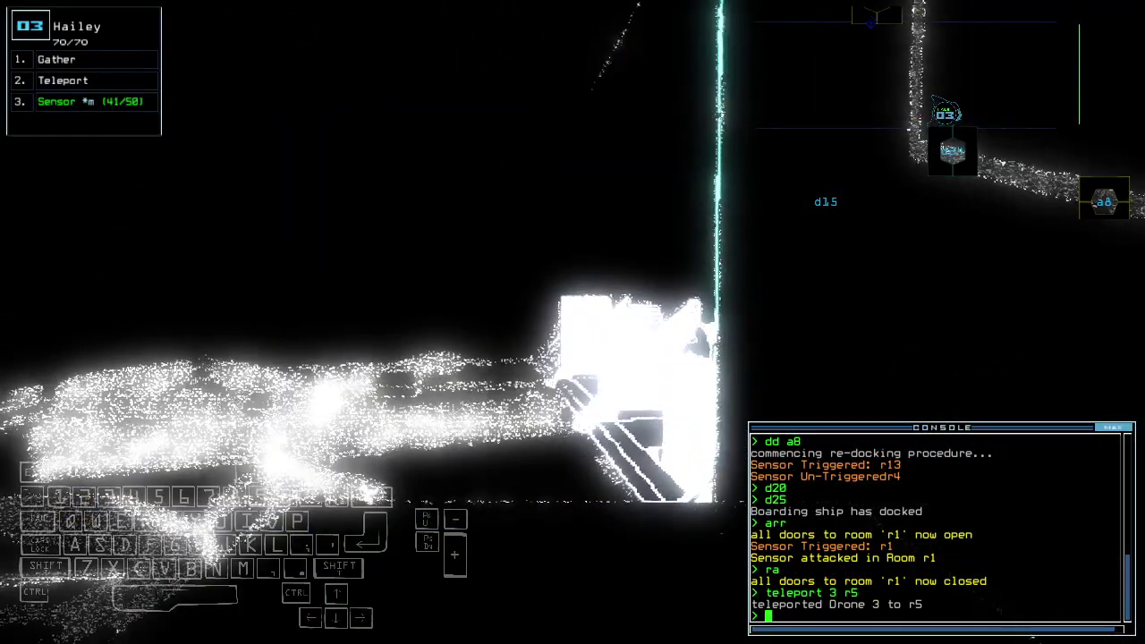
key(Tab)
text(dd a9)
key(Return)
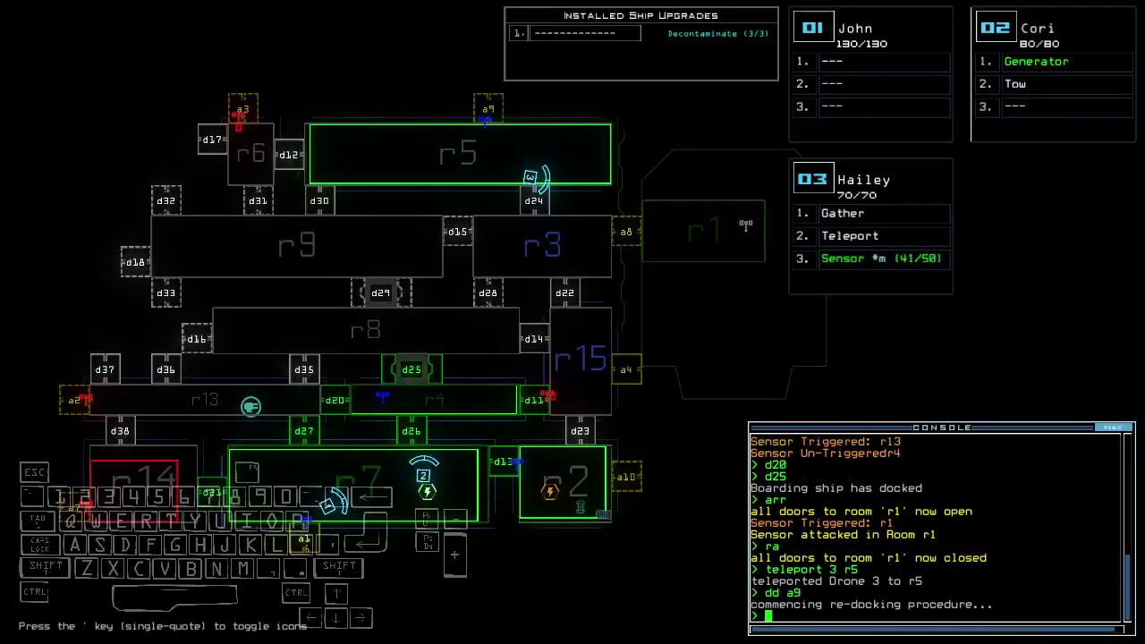
text(teleport 3 r7)
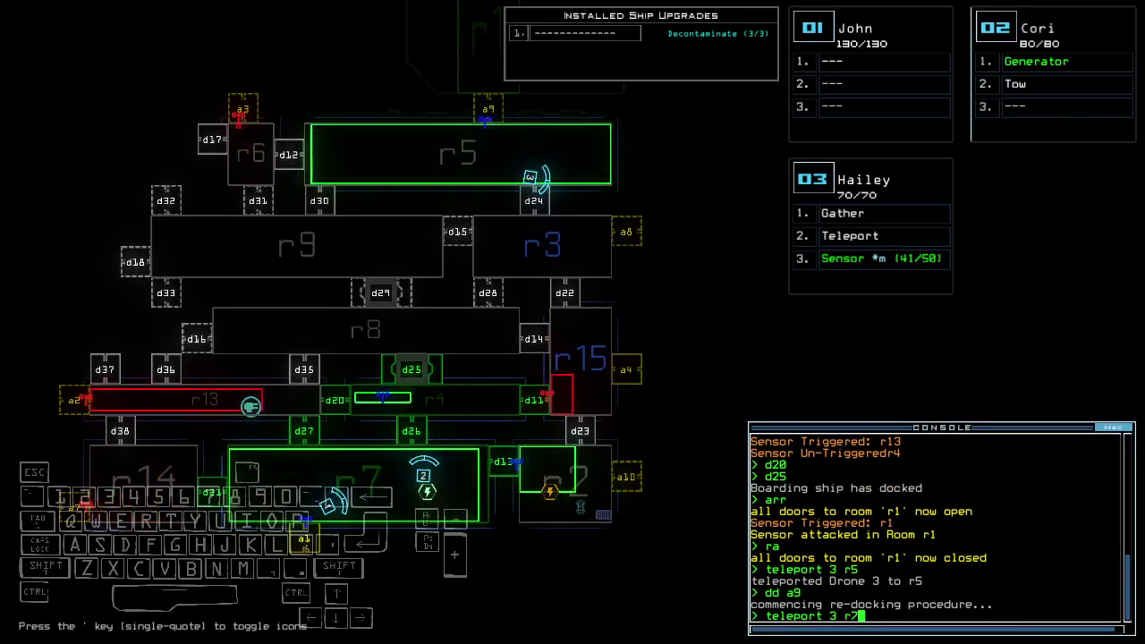
Step: Teleport drone 3 to room r7, open all doors to r1, and target room r5
key(Return)
text(rr)
key(Return)
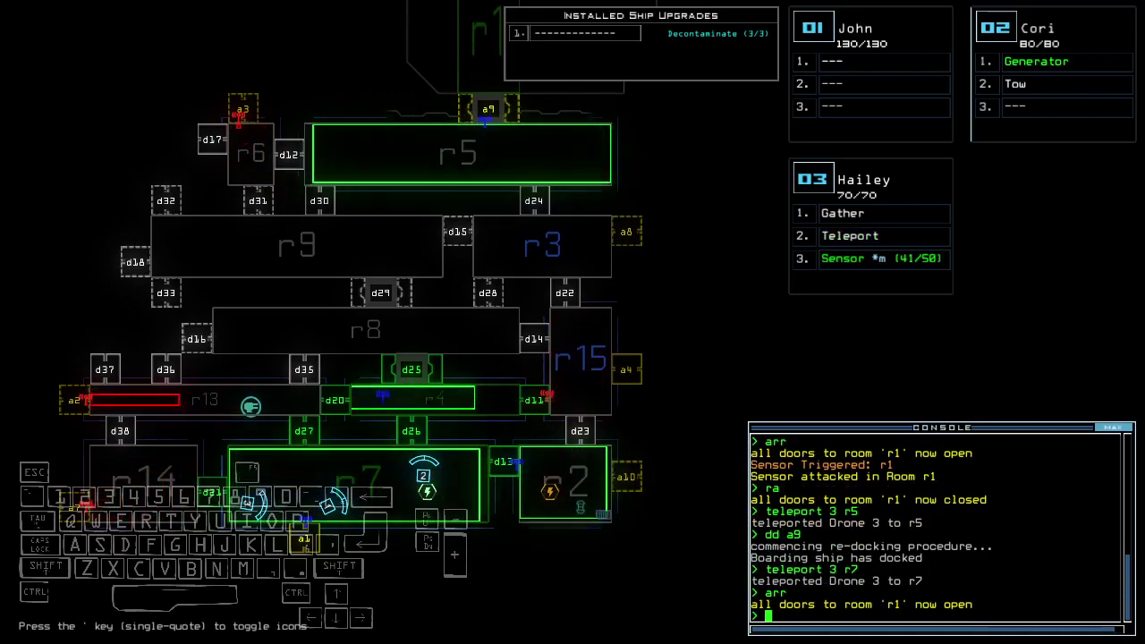
text(5)
key(Return)
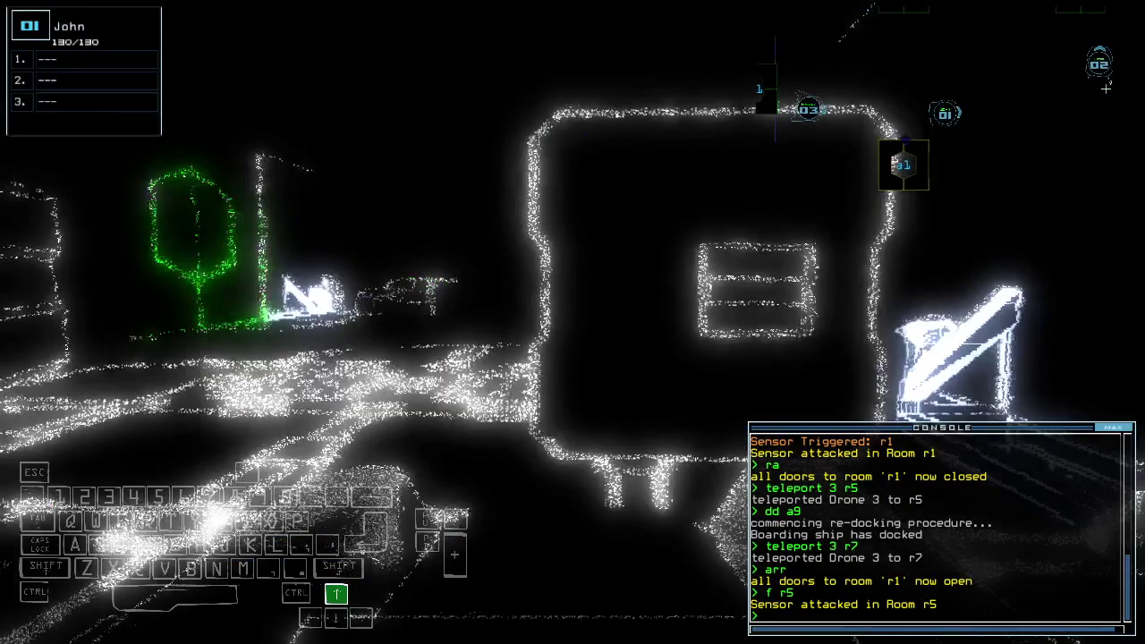
key(Up)
key(Down)
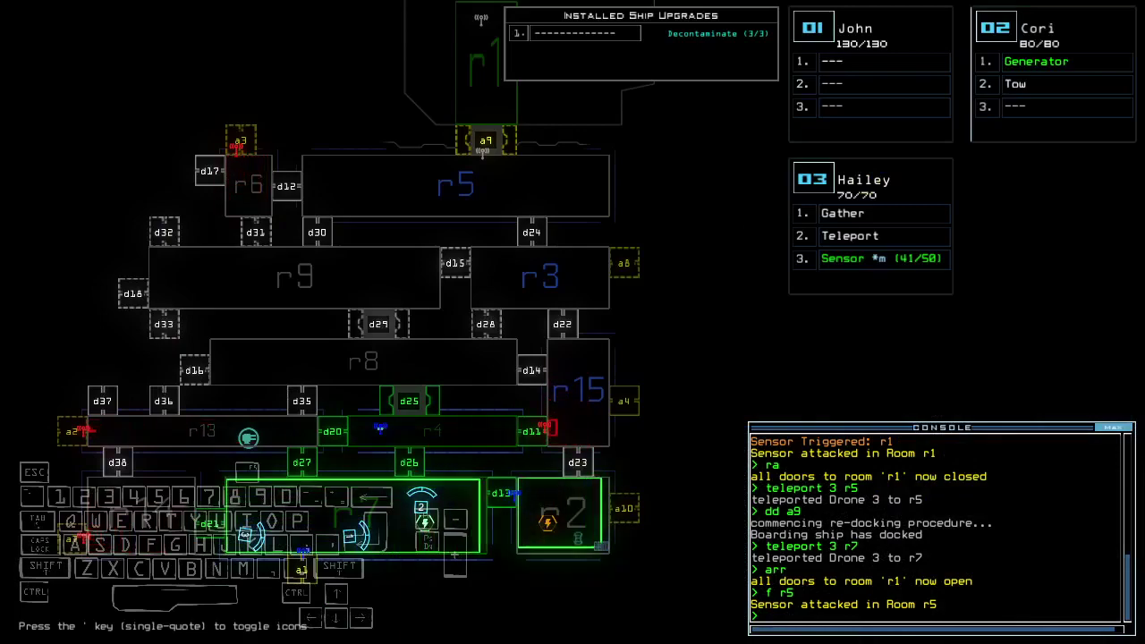
text(ra)
Step: Close r1, start redocking at a1, then reopen r1 and send drones 1 and 2 there
key(Return)
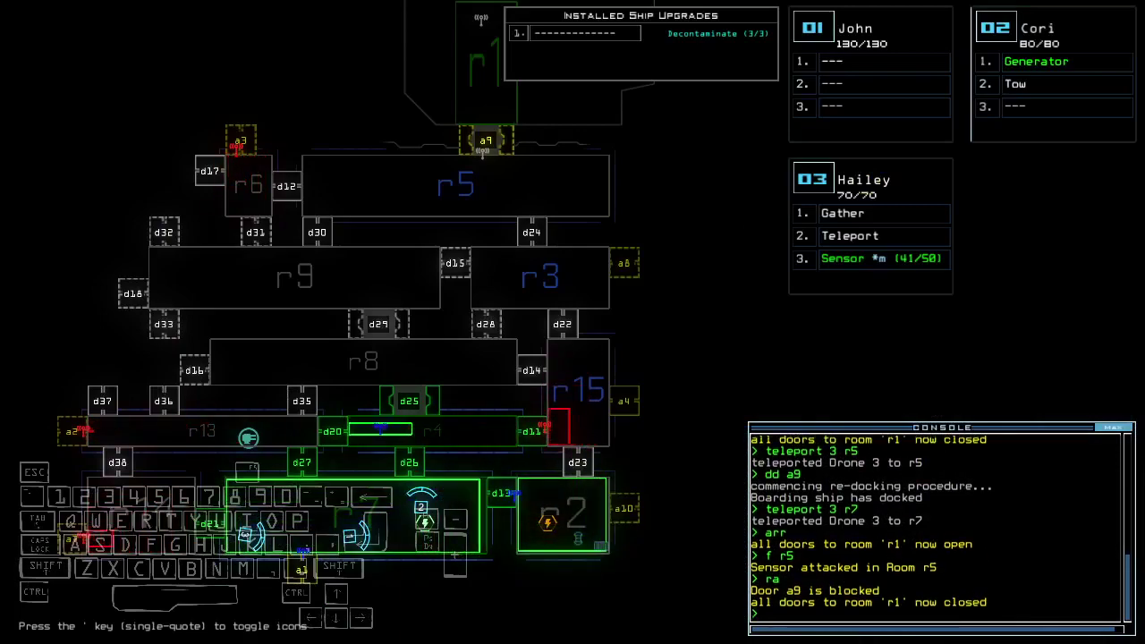
text(dd a1)
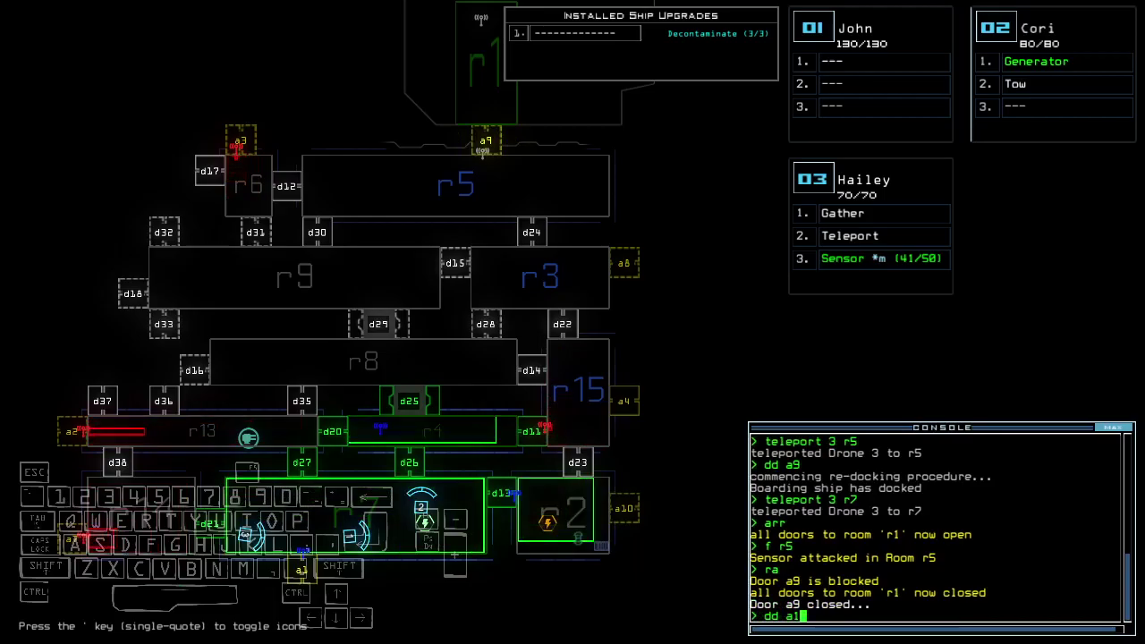
key(Return)
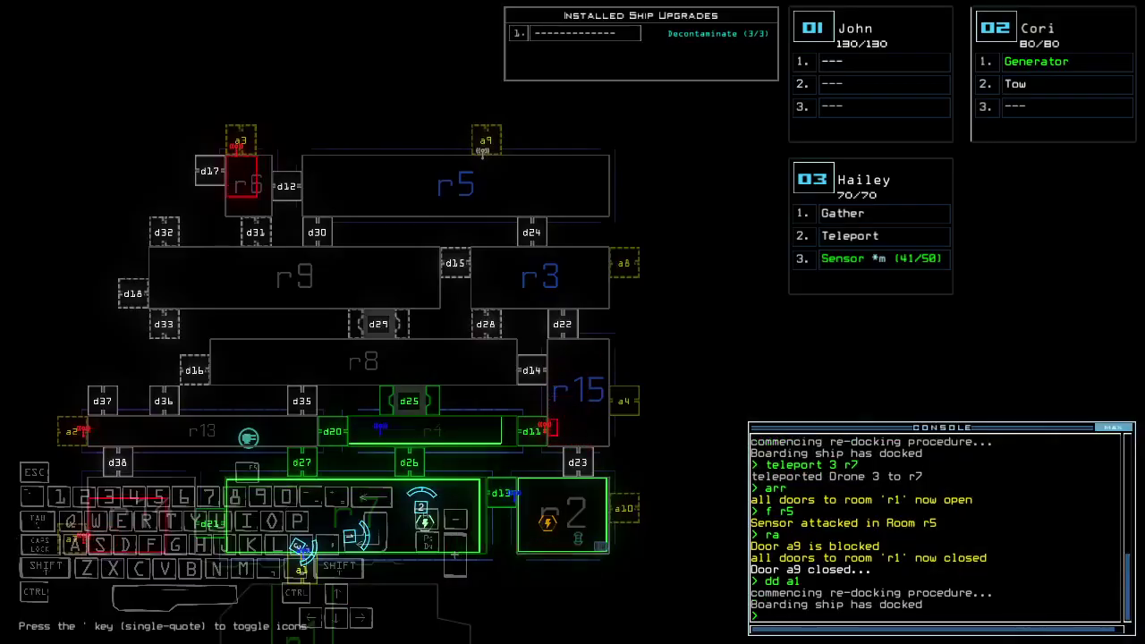
text(arr)
key(Return)
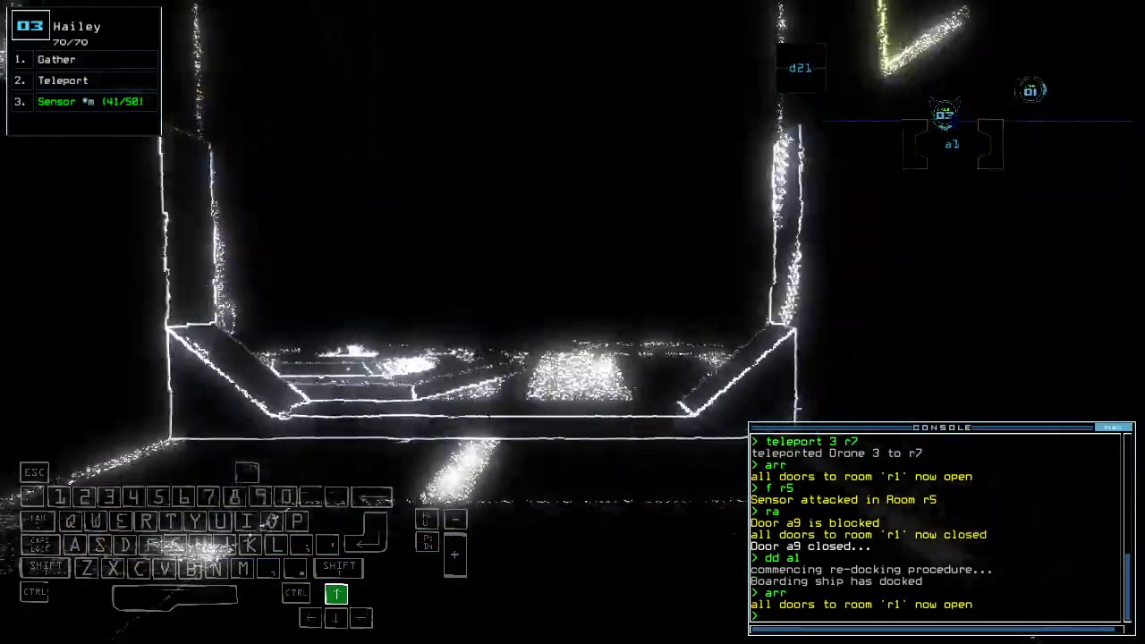
text(end)
key(Up)
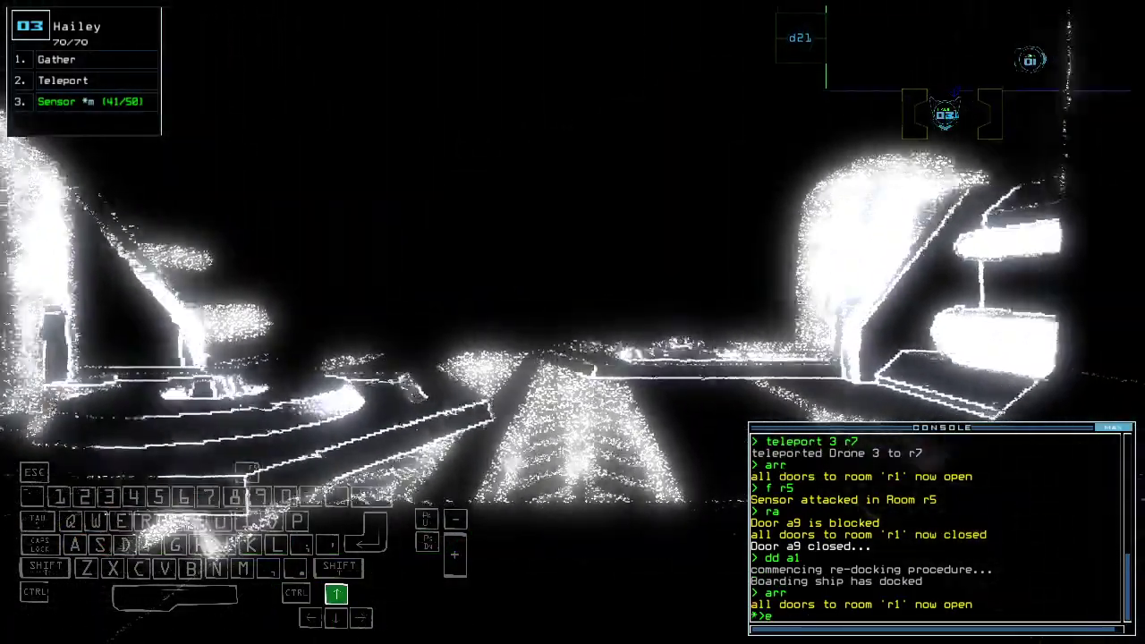
Step: Drive drone 3 forward, drop its sensor, and start redocking at airlock a8
key(Return)
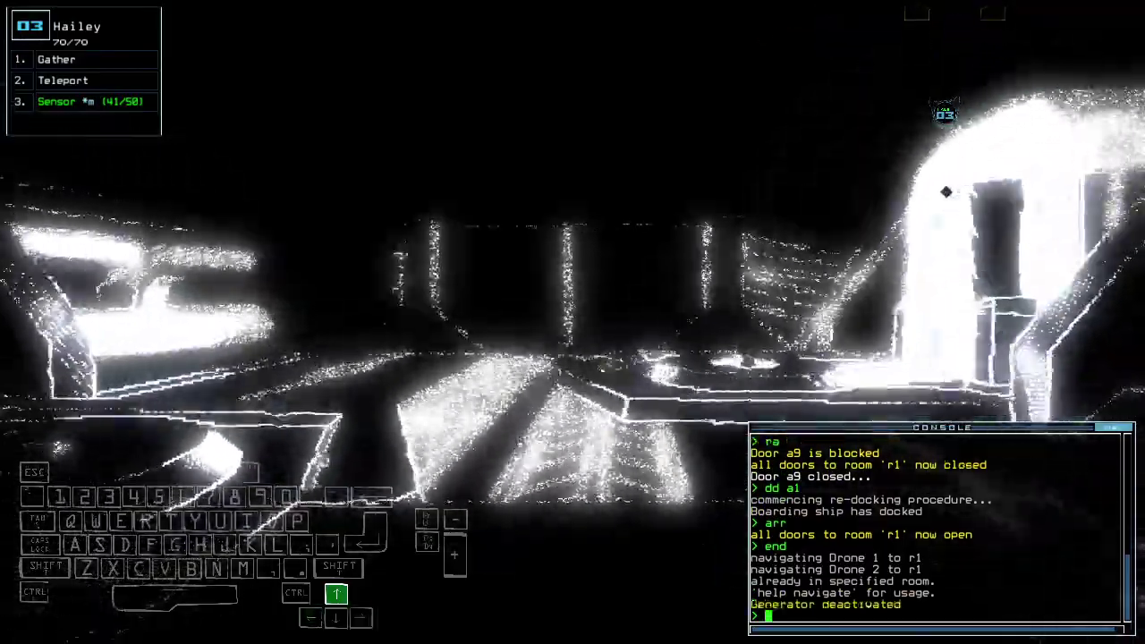
text(ss)
key(Return)
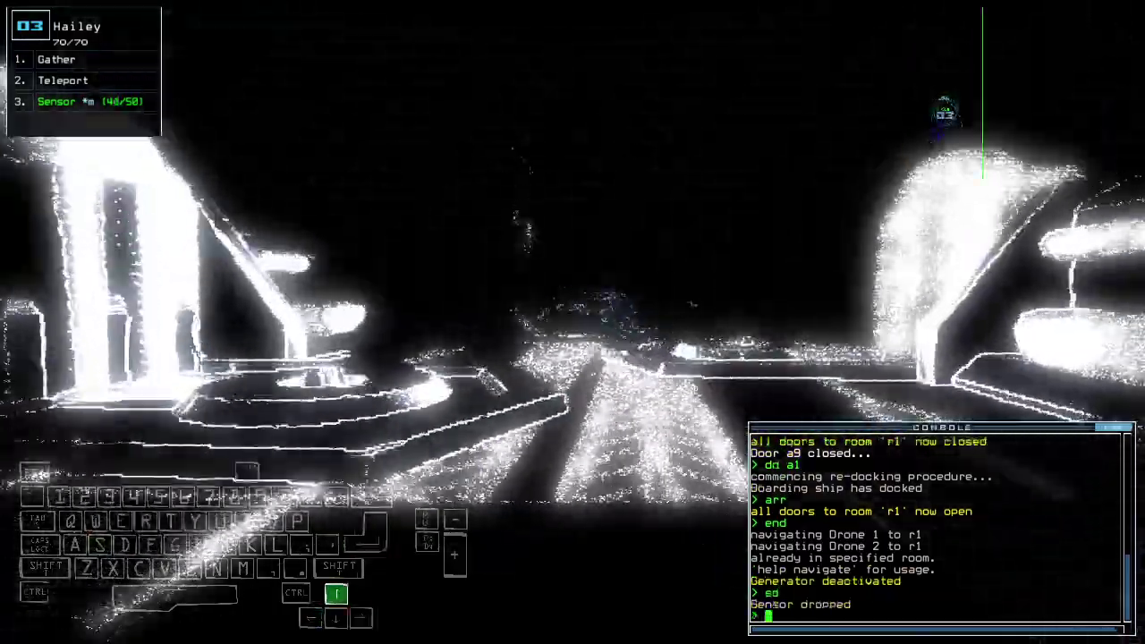
key(Right)
key(space)
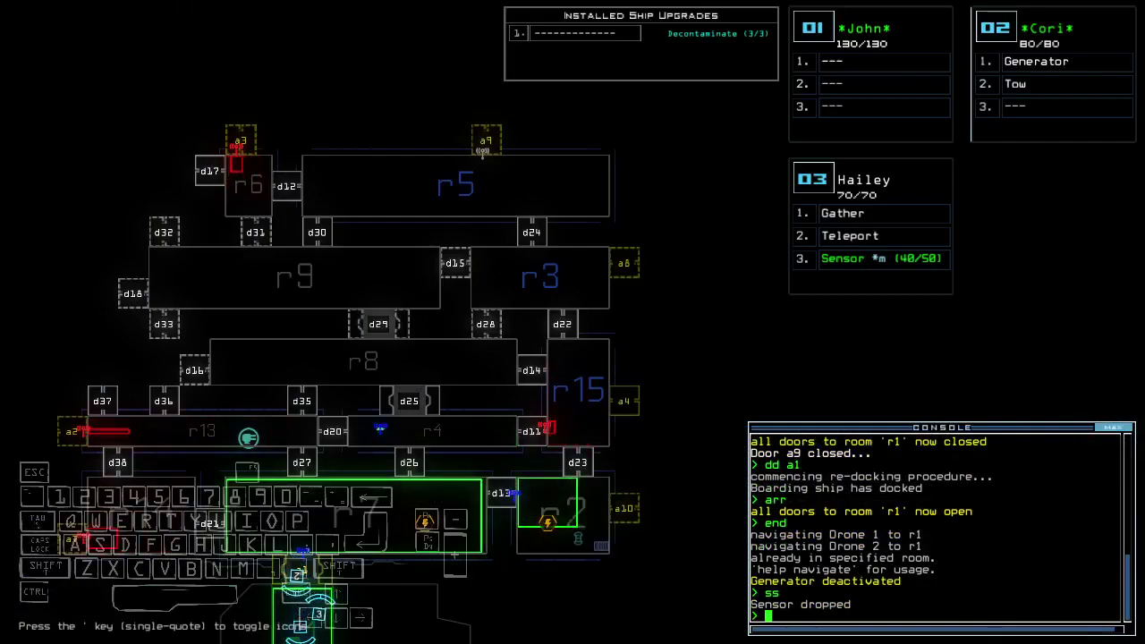
text(dd a8)
key(Return)
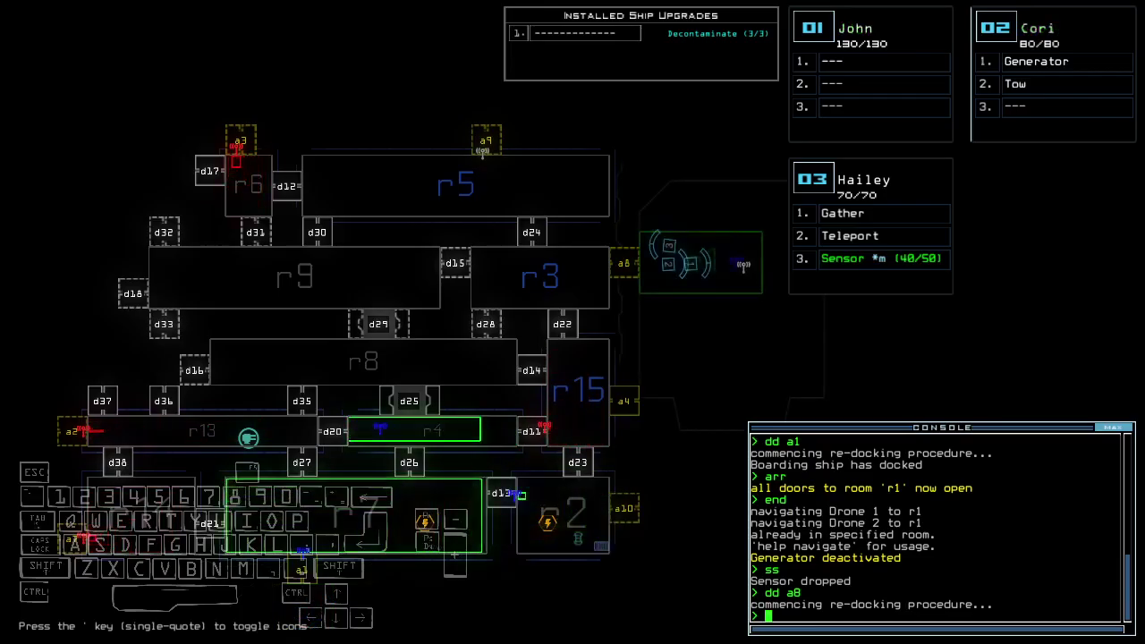
Step: Open r1's doors and drive Hailey's drone 3 into the room to drop a sensor
key(space)
key(Up)
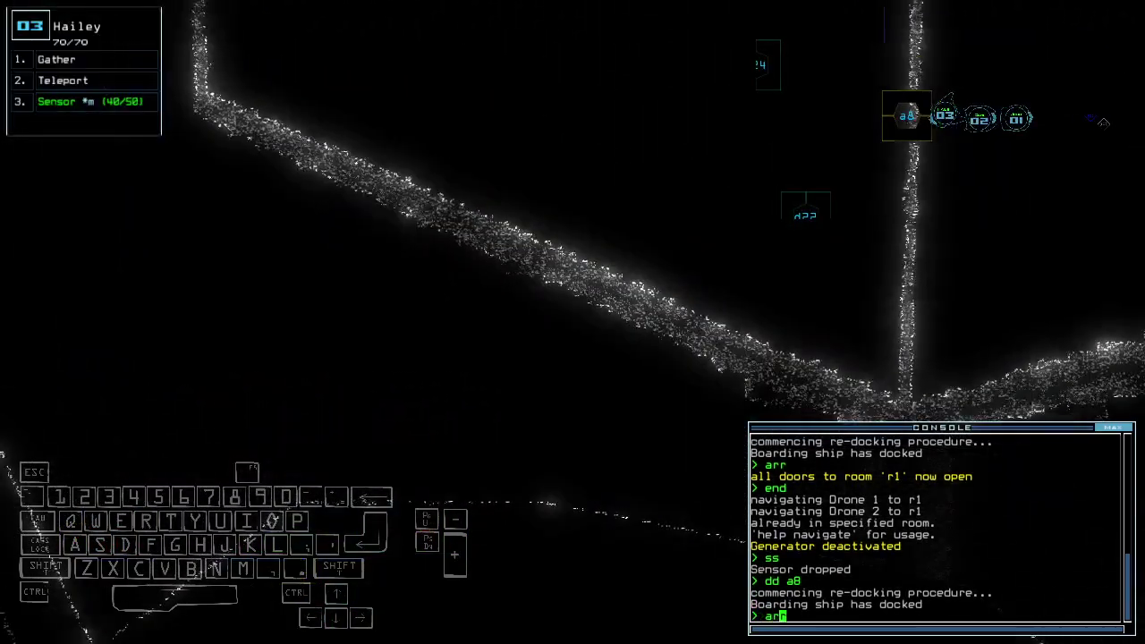
text(arr)
key(Return)
key(Left)
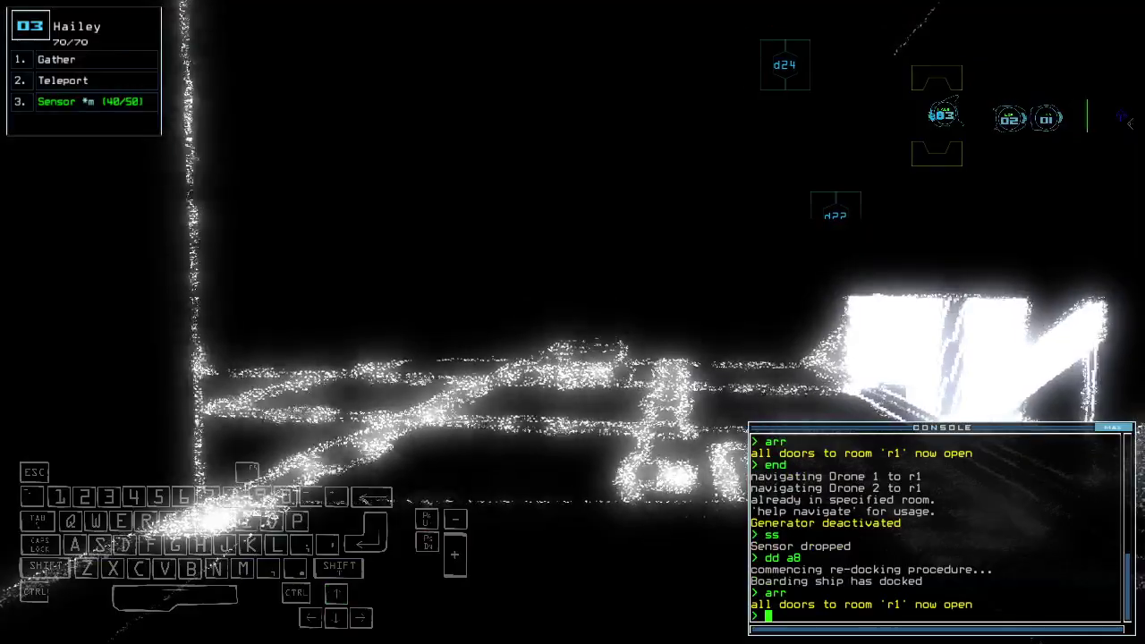
key(Right)
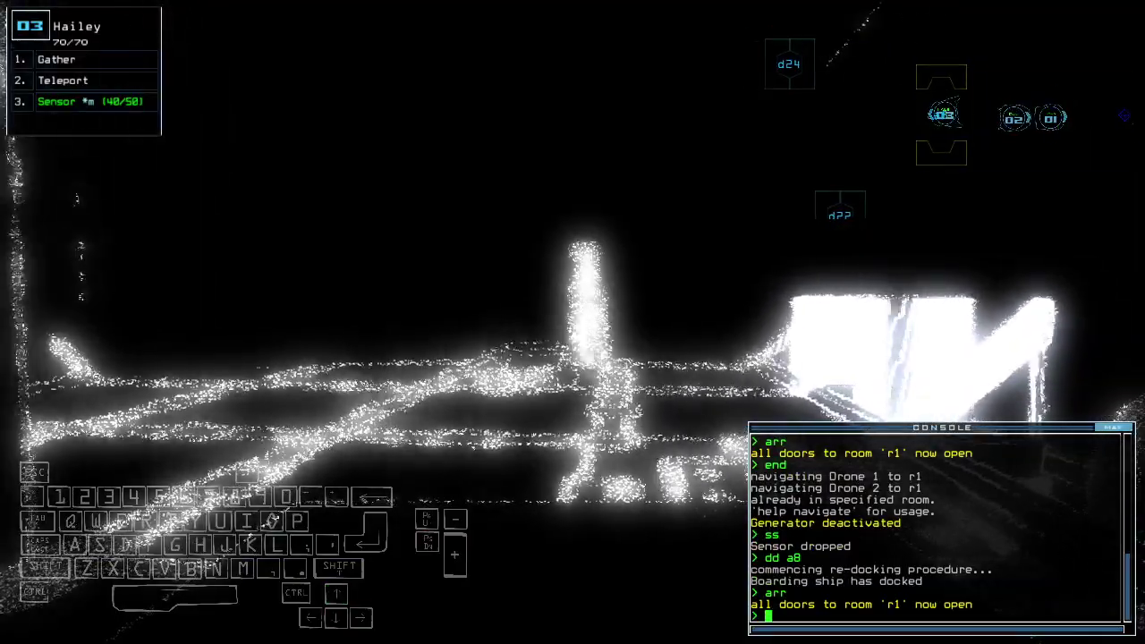
key(Right)
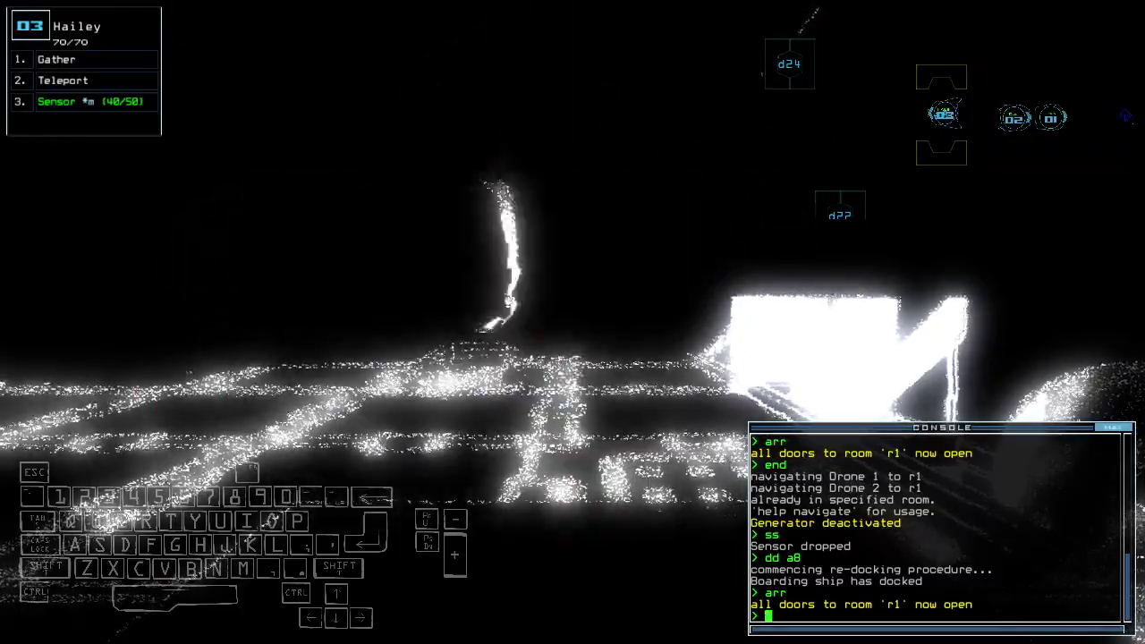
key(Up)
text(ss)
key(Return)
key(Left)
text(ra)
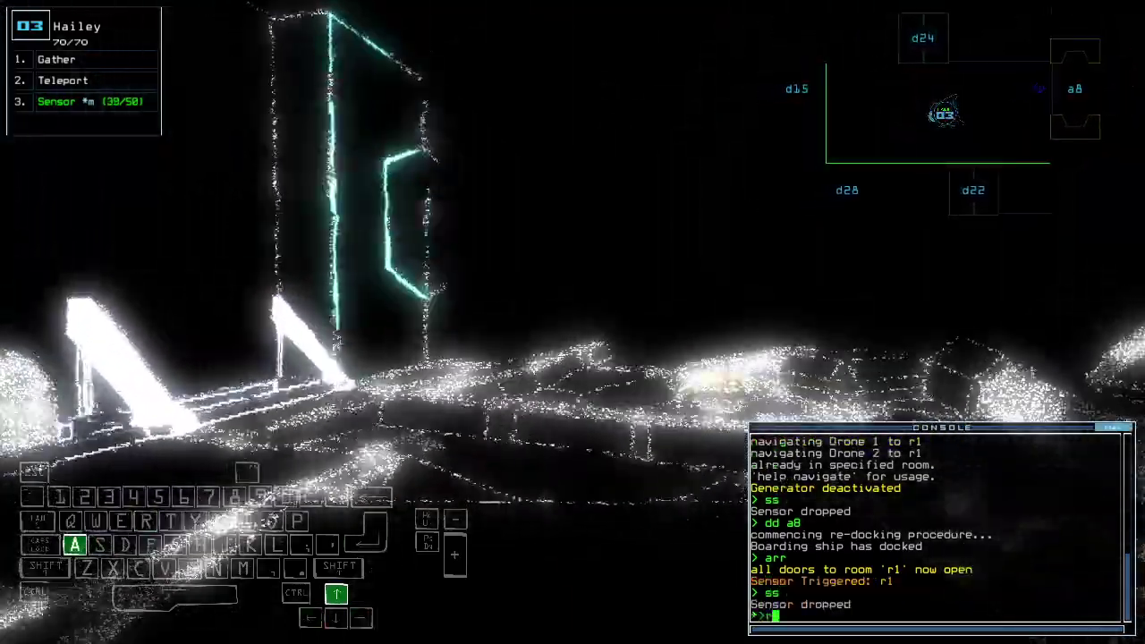
Step: Collect the room's scrap while closing, reopening and re-closing r1's doors
key(Return)
key(Right)
text(g)
key(Return)
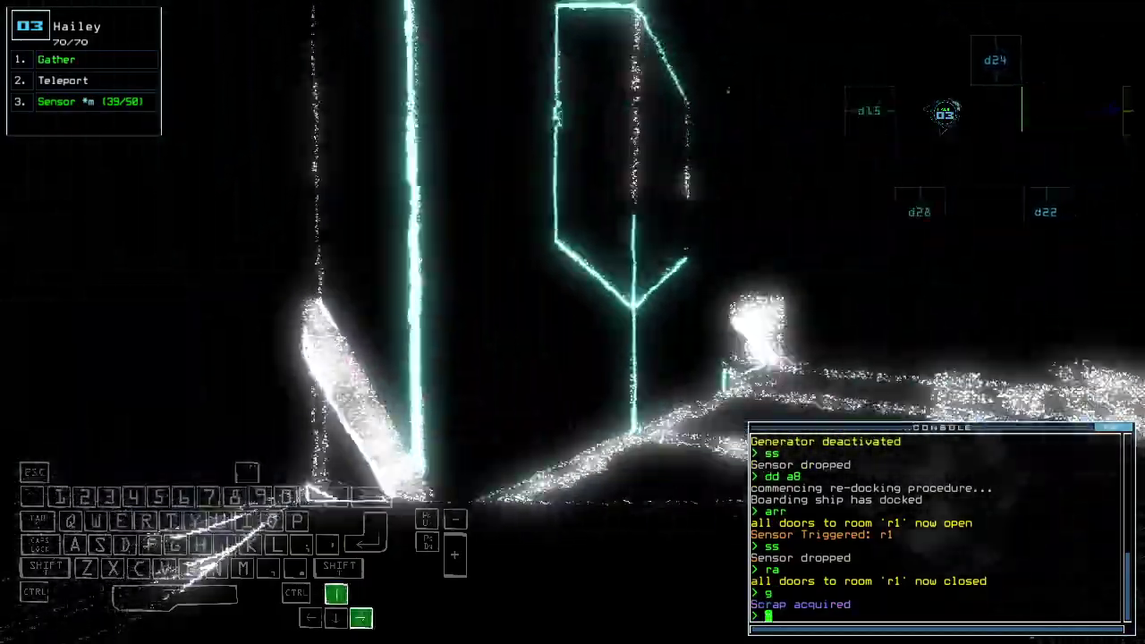
key(Left)
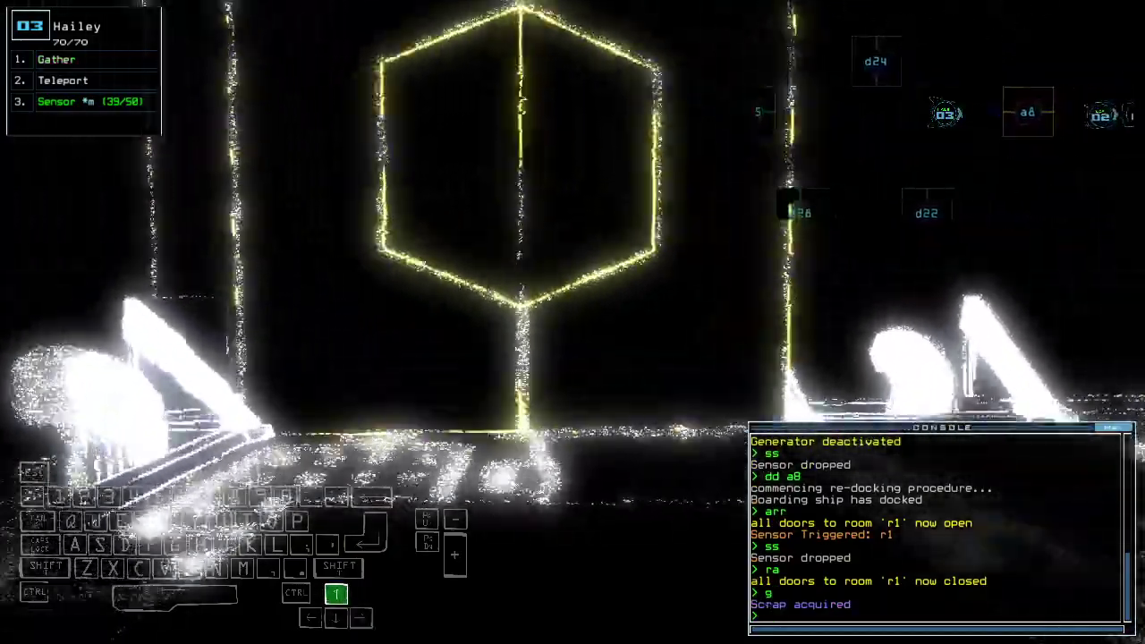
text(arr)
key(Return)
key(Right)
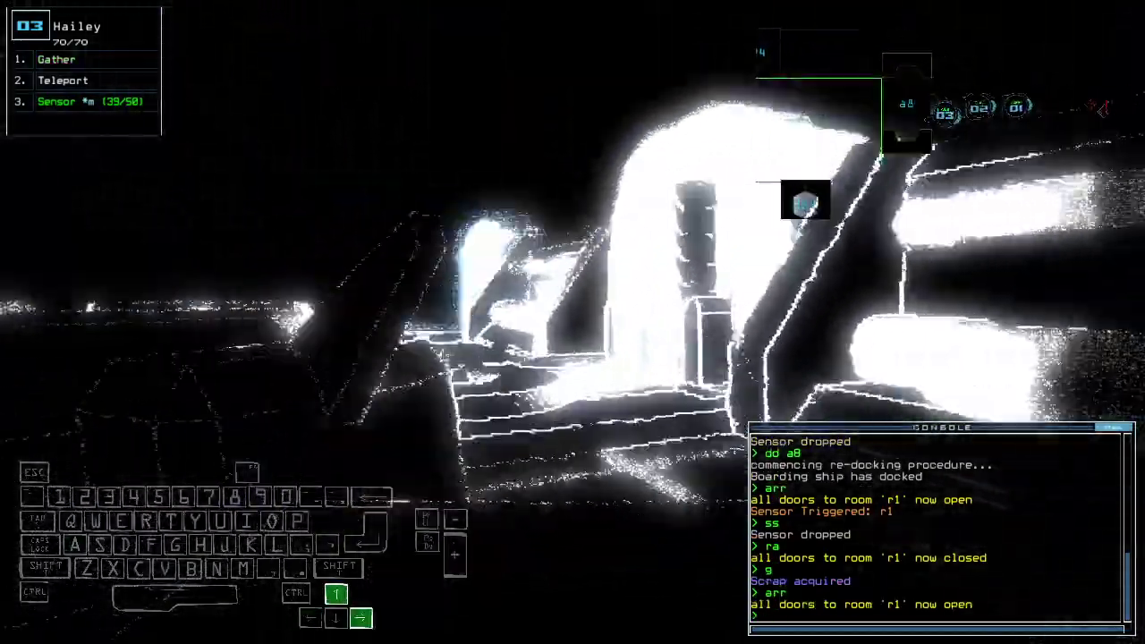
text(ra)
key(Return)
Step: Start re-docking the ship at airlock a1
key(Left)
key(Tab)
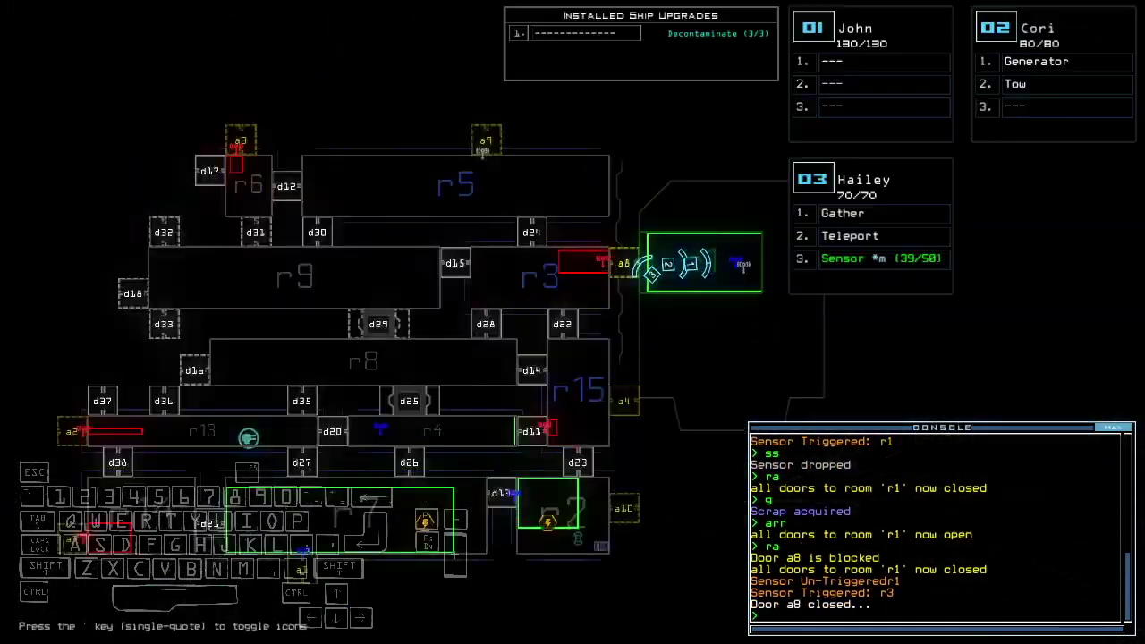
key(Return)
text(a)
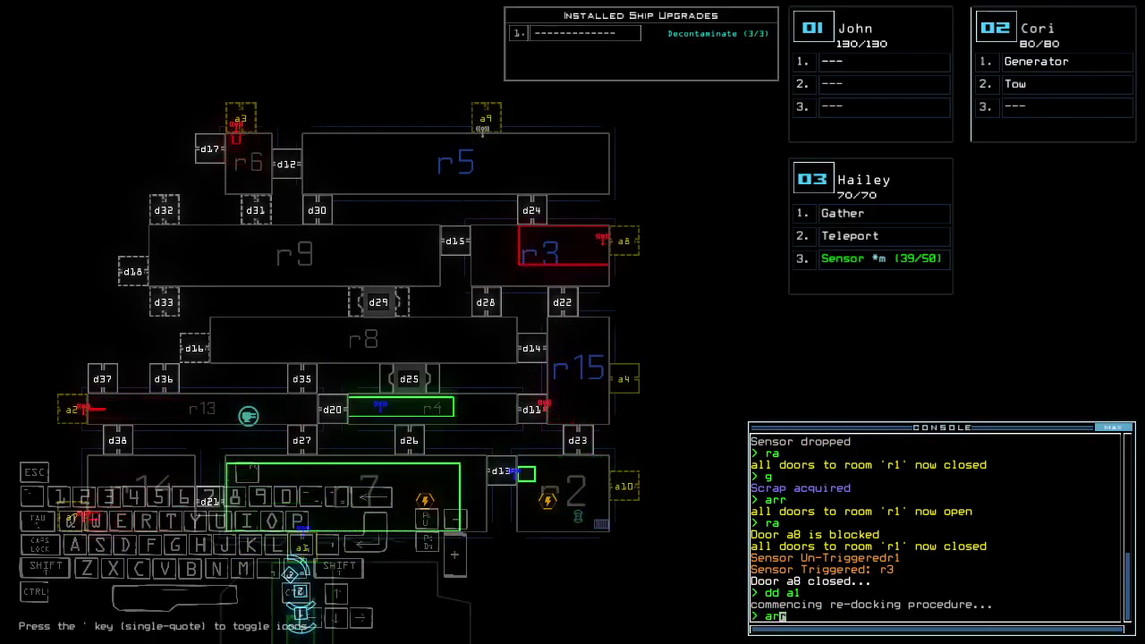
text(r)
Step: Reopen r1, send Cori's drone 2 to room r7, and activate the generator
key(Return)
key(Tab)
text(navigate 2)
key(Return)
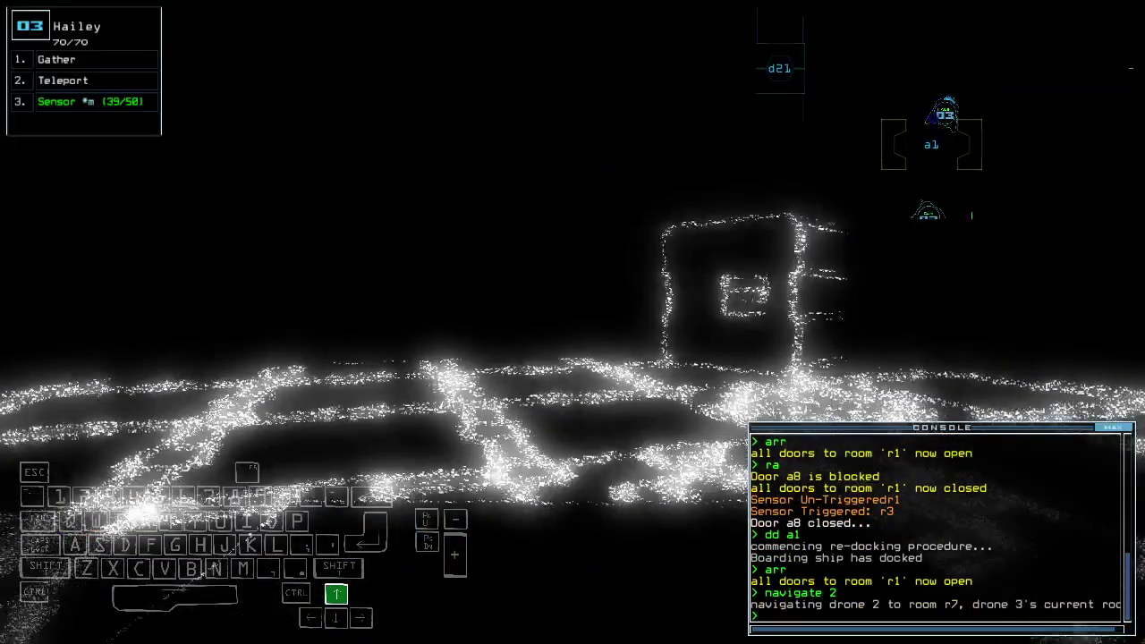
key(Tab)
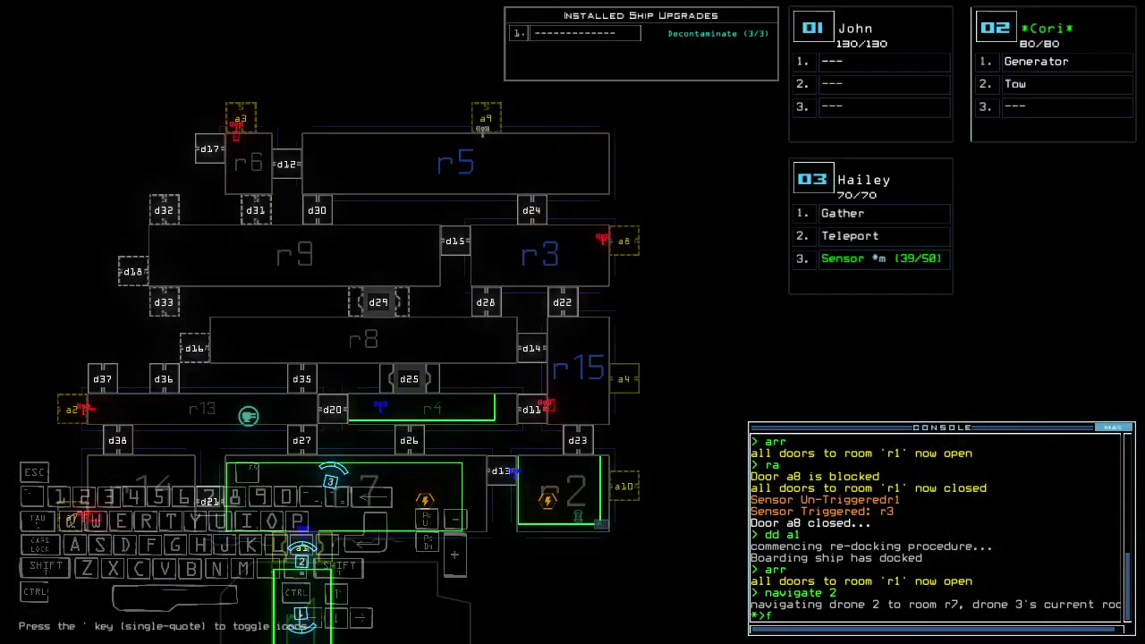
key(Return)
text(d25)
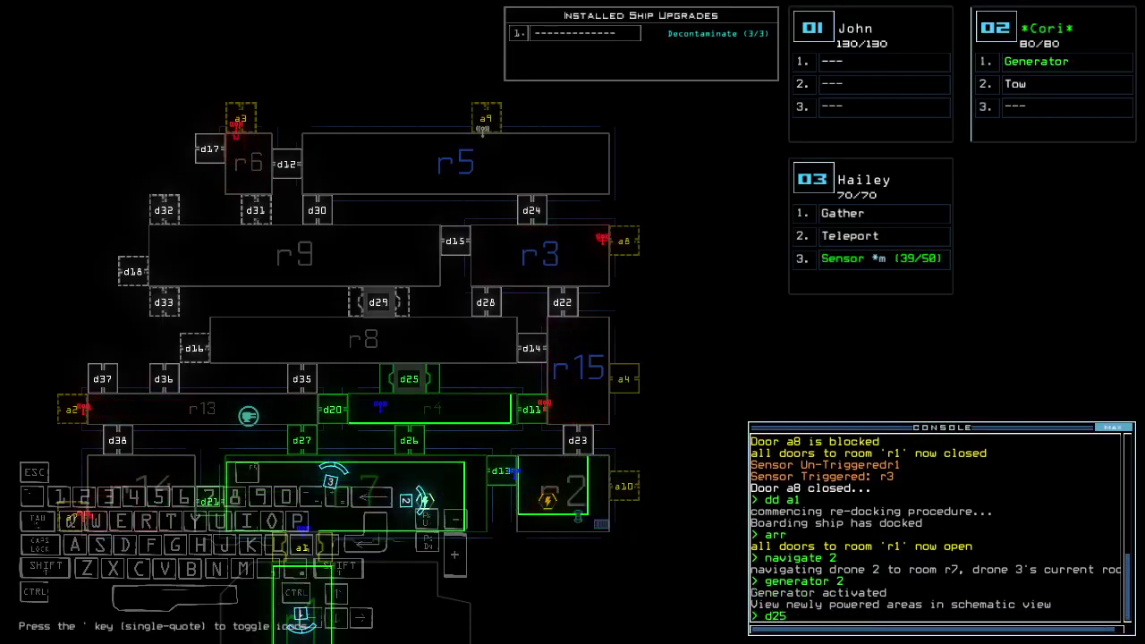
Step: Open doors d25 and d26 while driving Hailey's drone forward
key(Return)
key(Tab)
key(Up)
text(d)
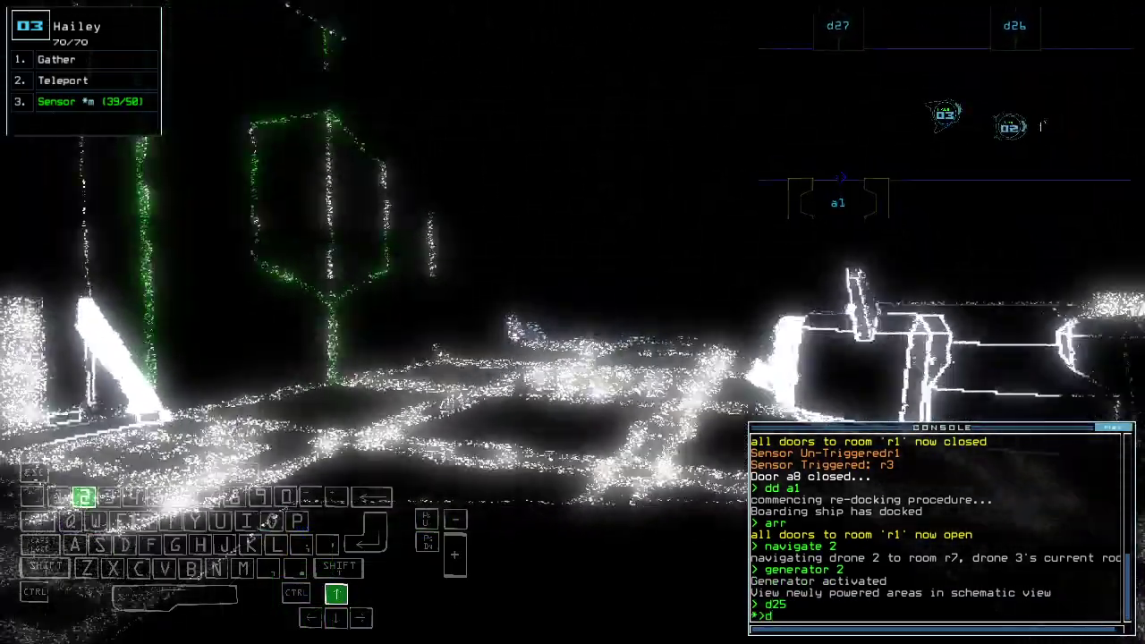
text(26)
key(Return)
key(Tab)
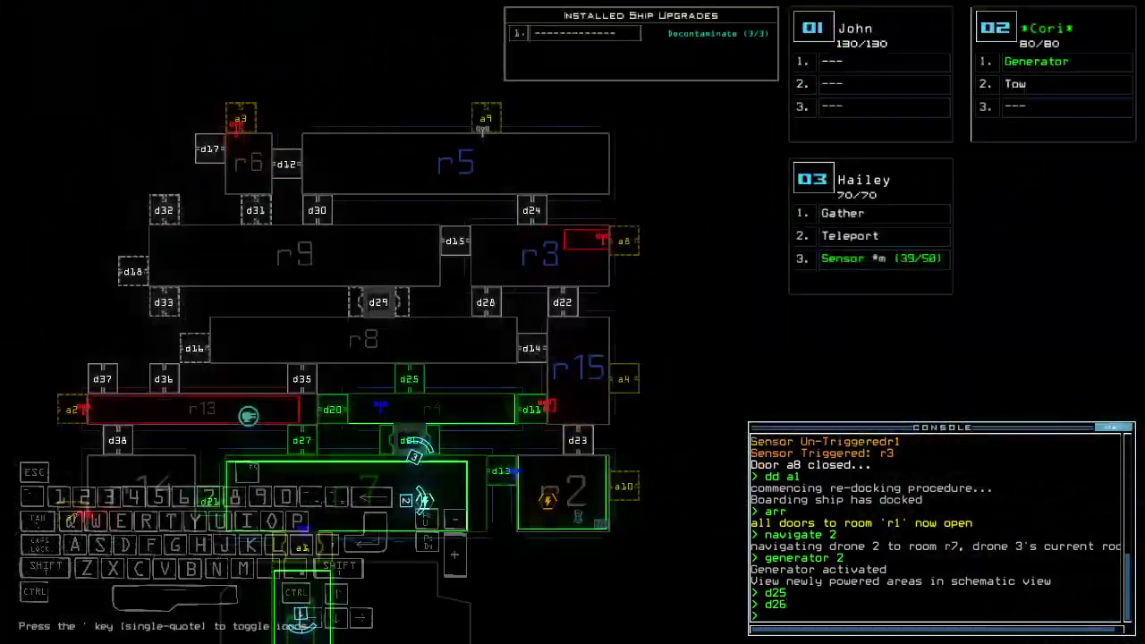
key(Tab)
text(d25)
Step: Toggle door d25, back the drone up to drop a sensor, then toggle d25 again
key(Return)
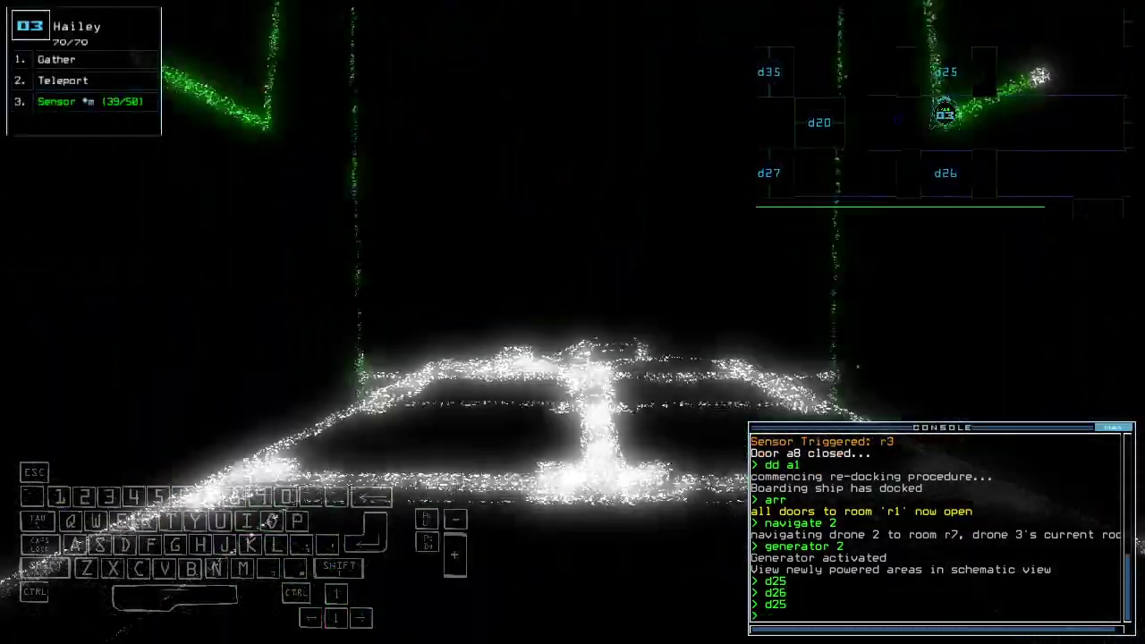
key(Down)
text(ss)
key(Return)
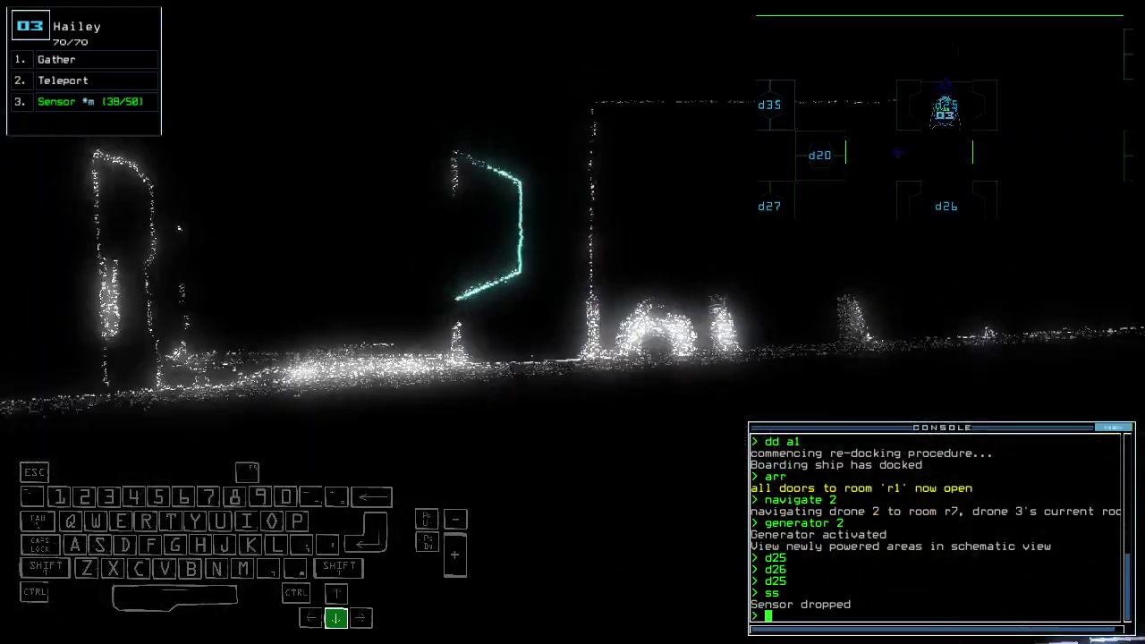
key(Tab)
text(d25)
key(Return)
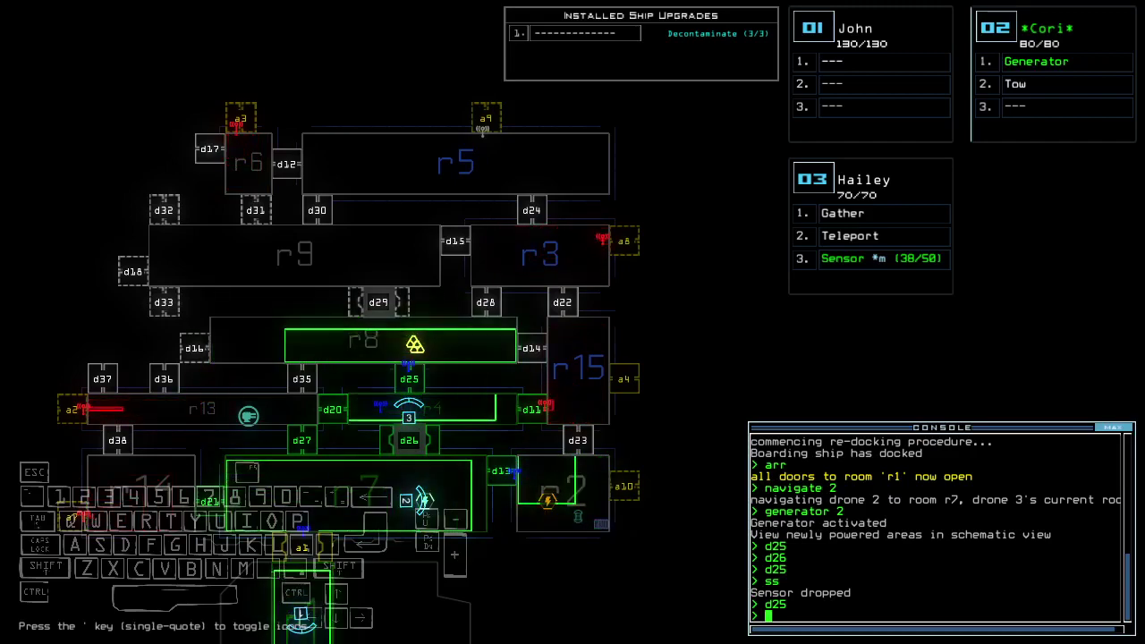
text(dd)
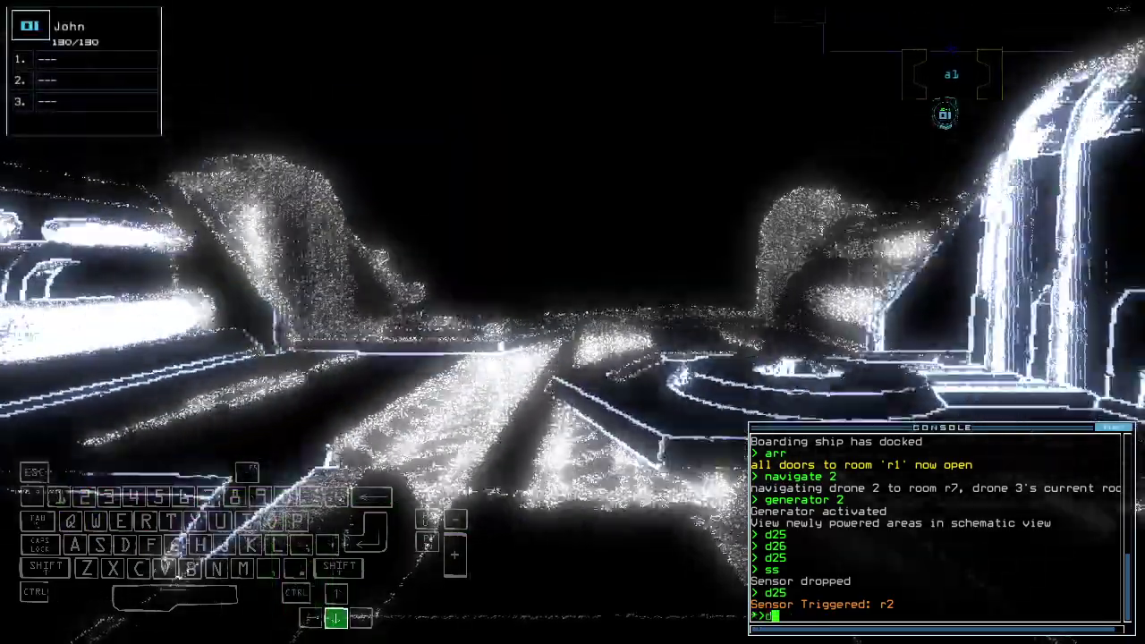
text(dd)
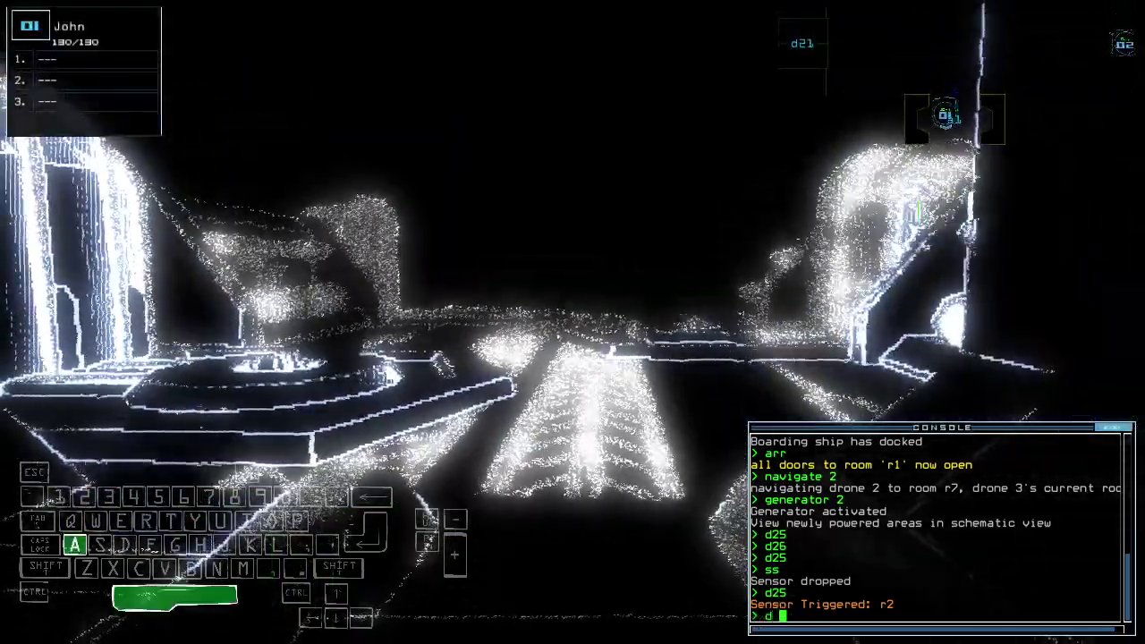
text( a10)
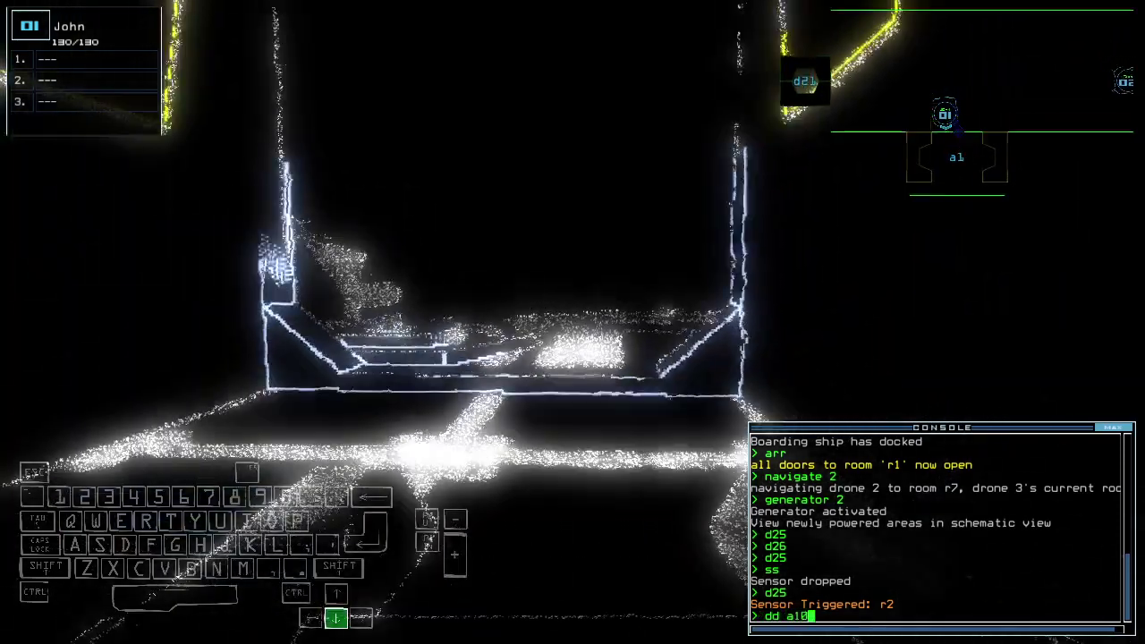
Step: Start re-docking at airlock a10 and drive Hailey's drone forward
key(Return)
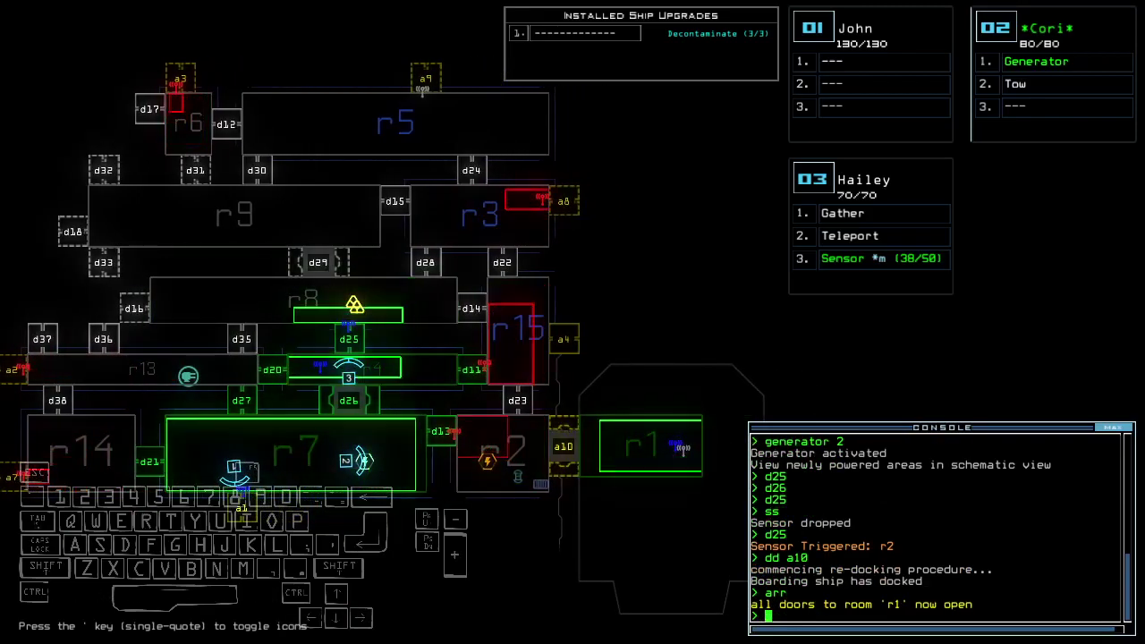
key(Up)
key(Right)
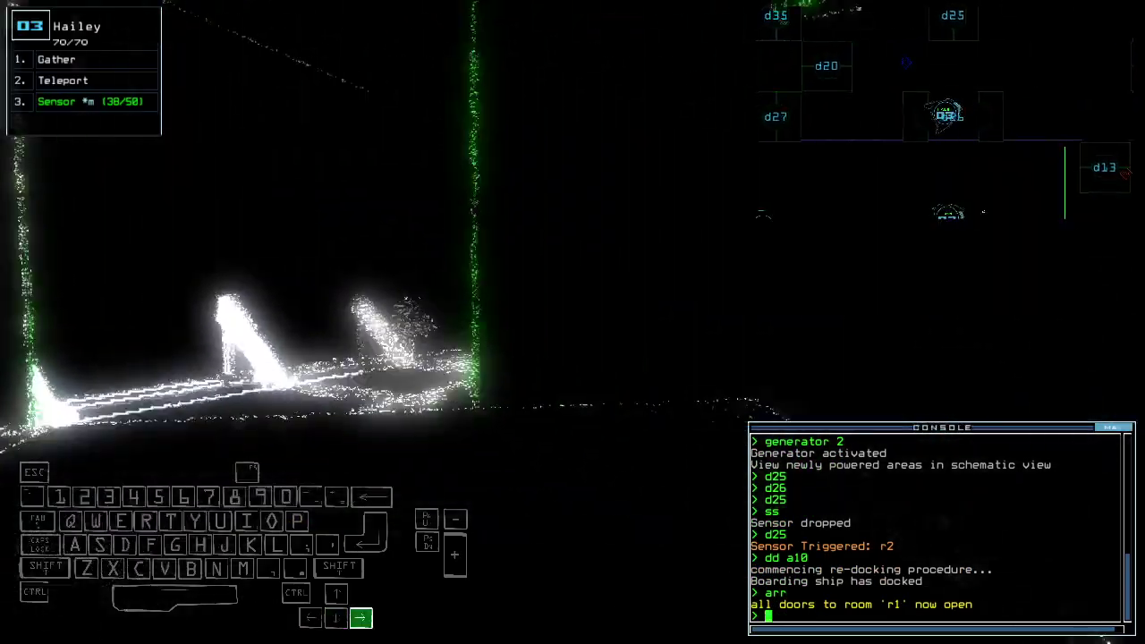
key(Up)
key(space)
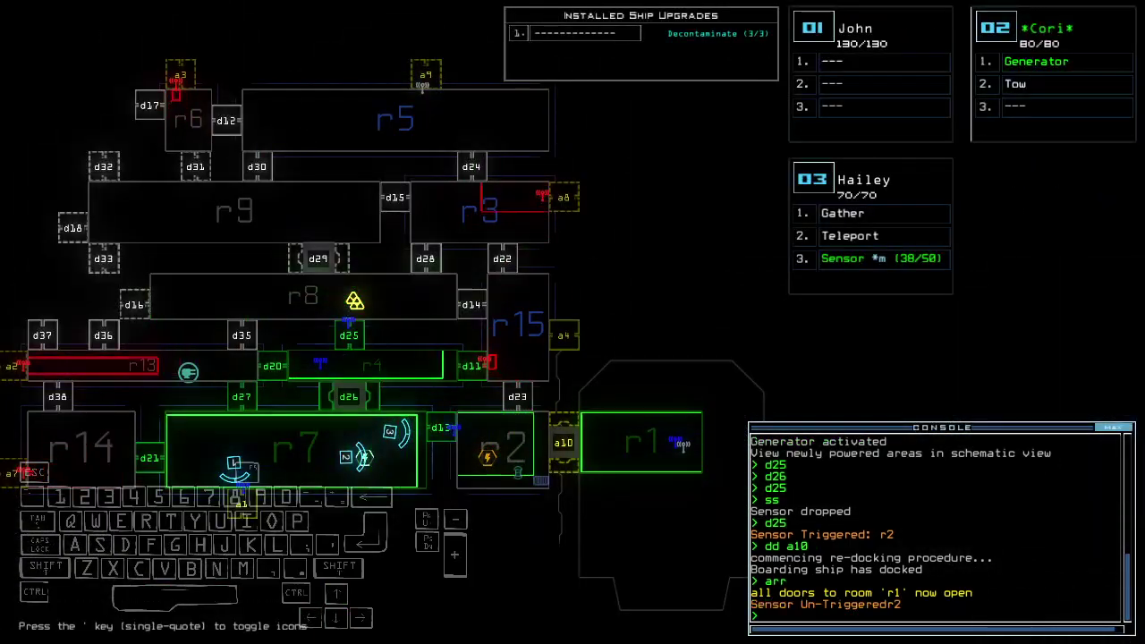
Step: Close r1's doors, open door d13, and drive the drone forward through it
key(Return)
key(Up)
text(a)
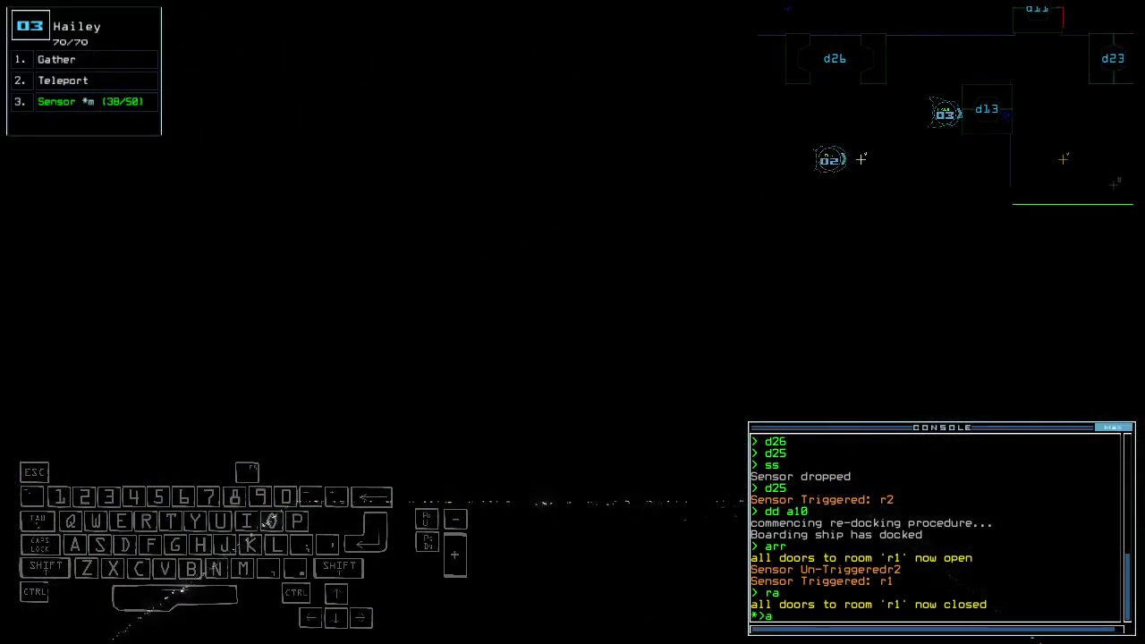
text(13)
key(Return)
key(space)
key(Up)
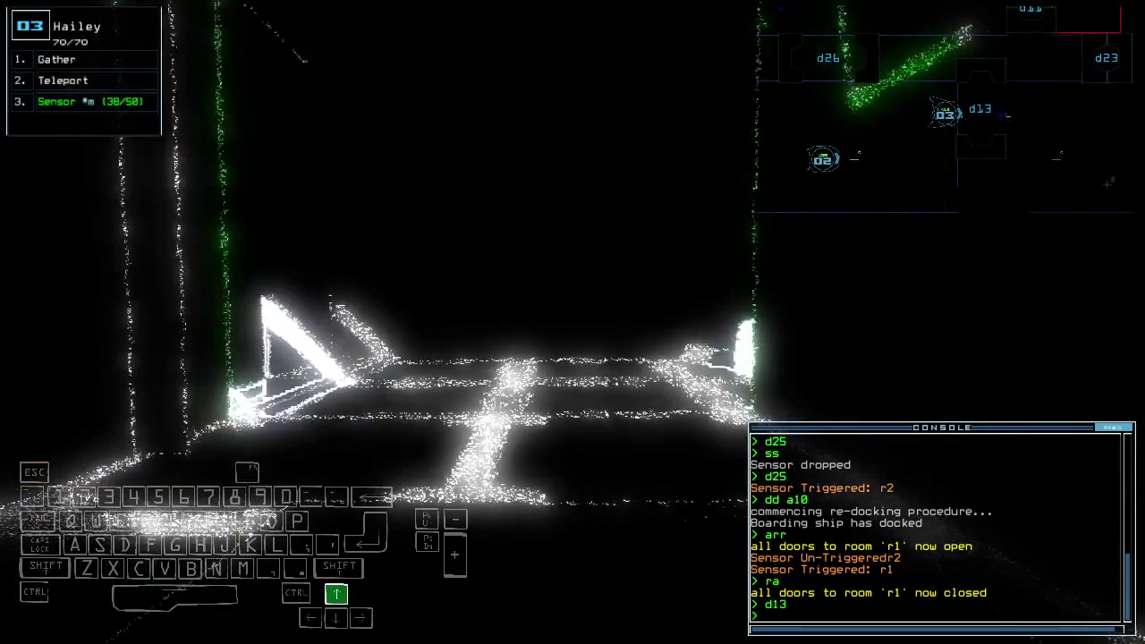
key(space)
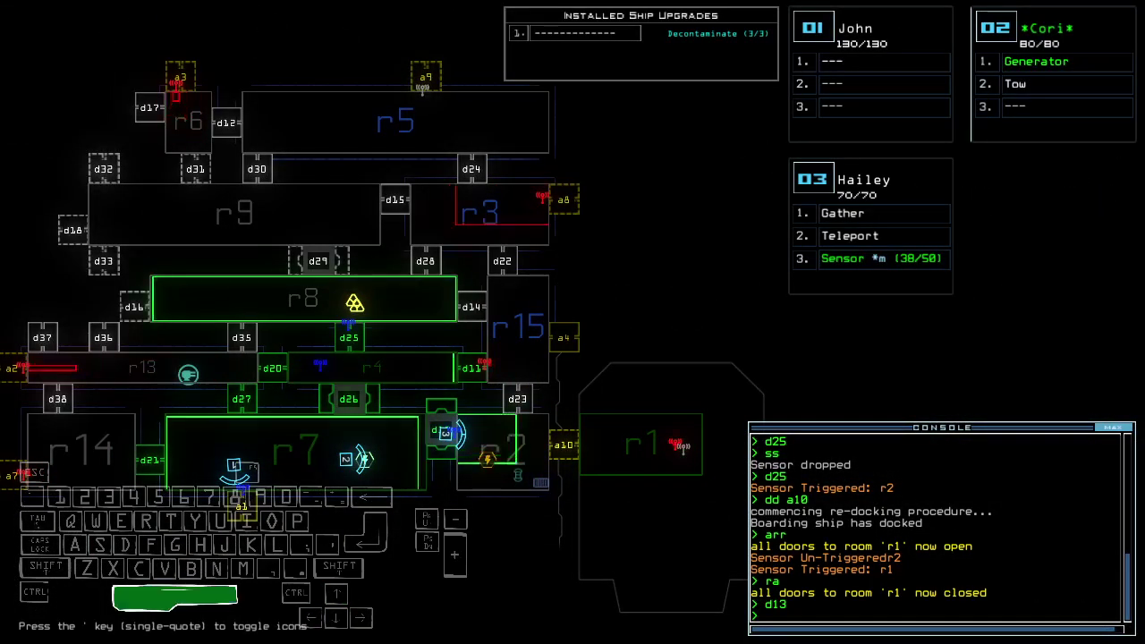
key(space)
key(space)
text(d)
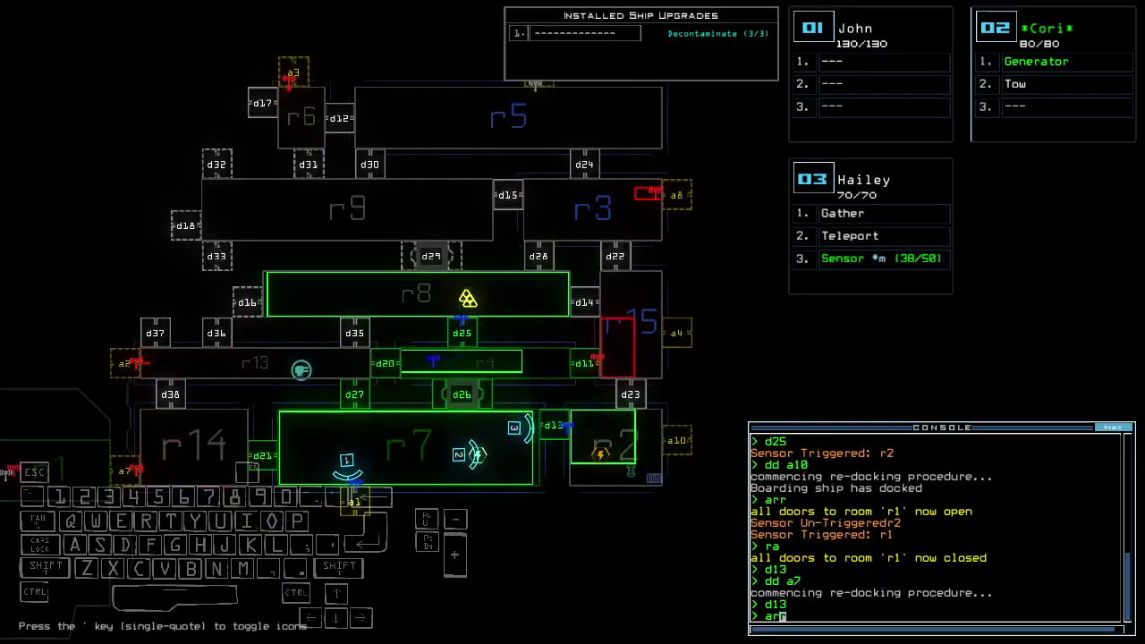
Step: Open door d25 and steer drone 3 into the room to gather its scrap
key(Left)
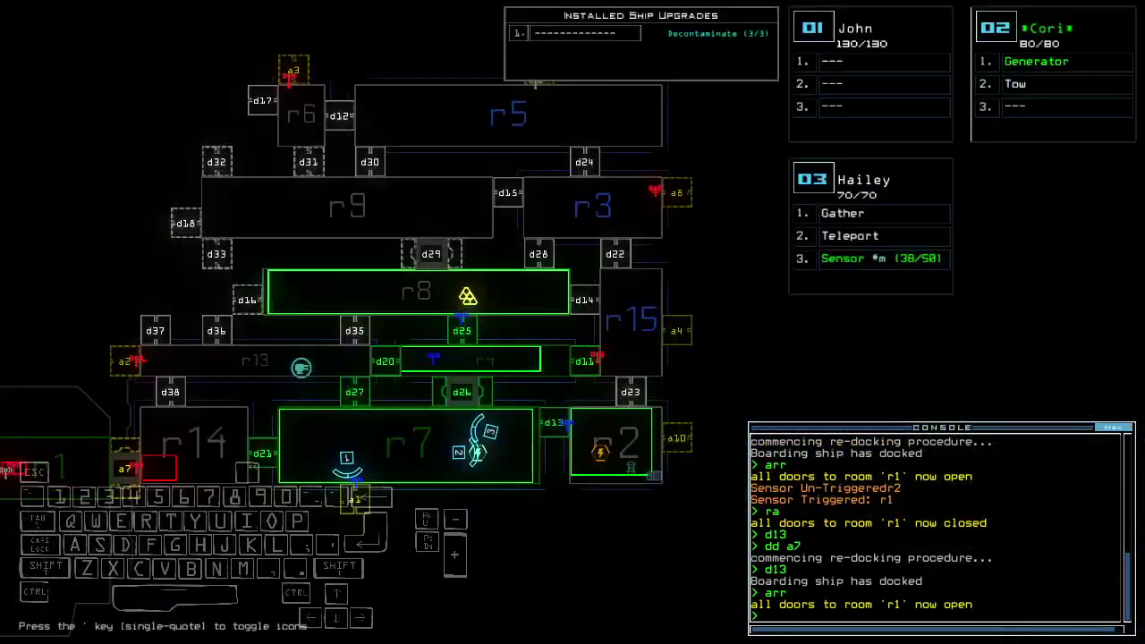
key(Up)
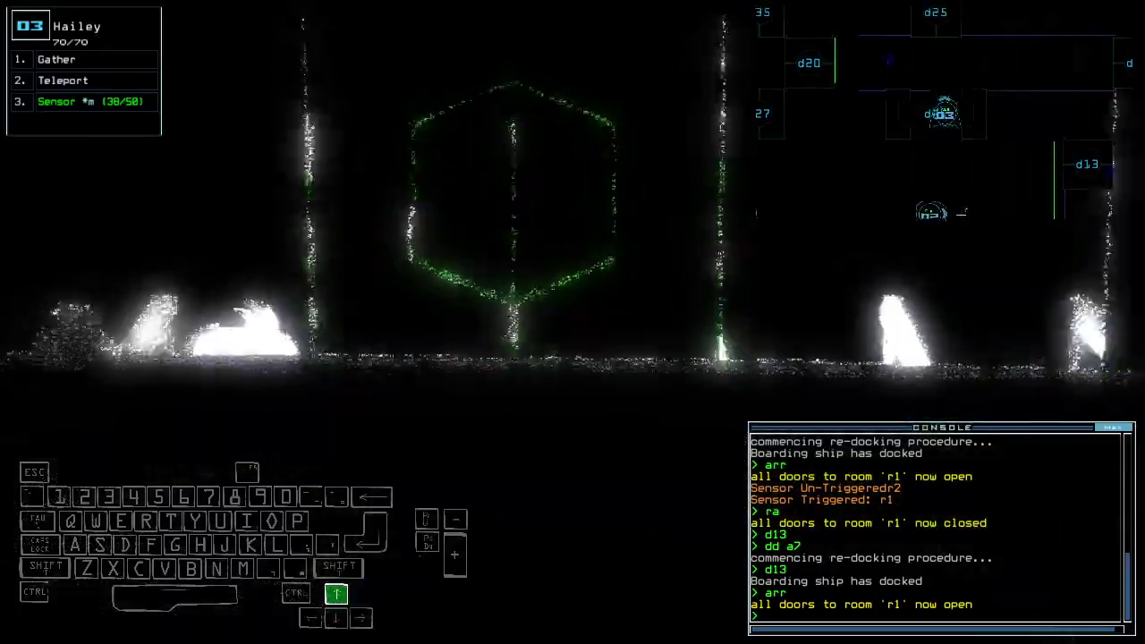
text(d25)
key(Return)
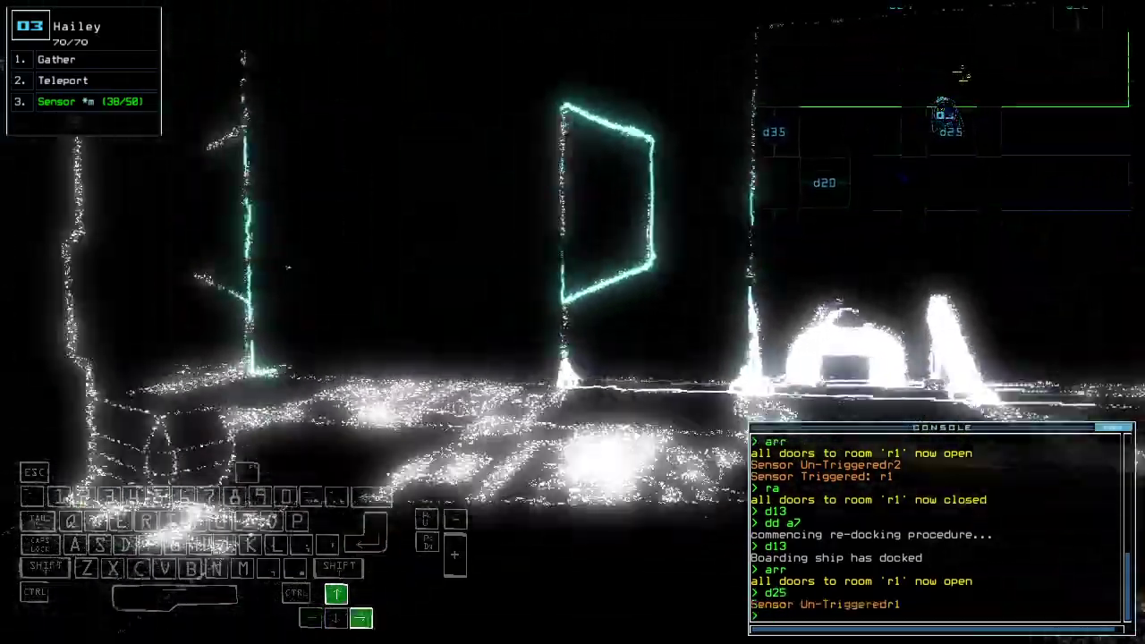
key(Left)
text(g)
key(Return)
key(Right)
key(Up)
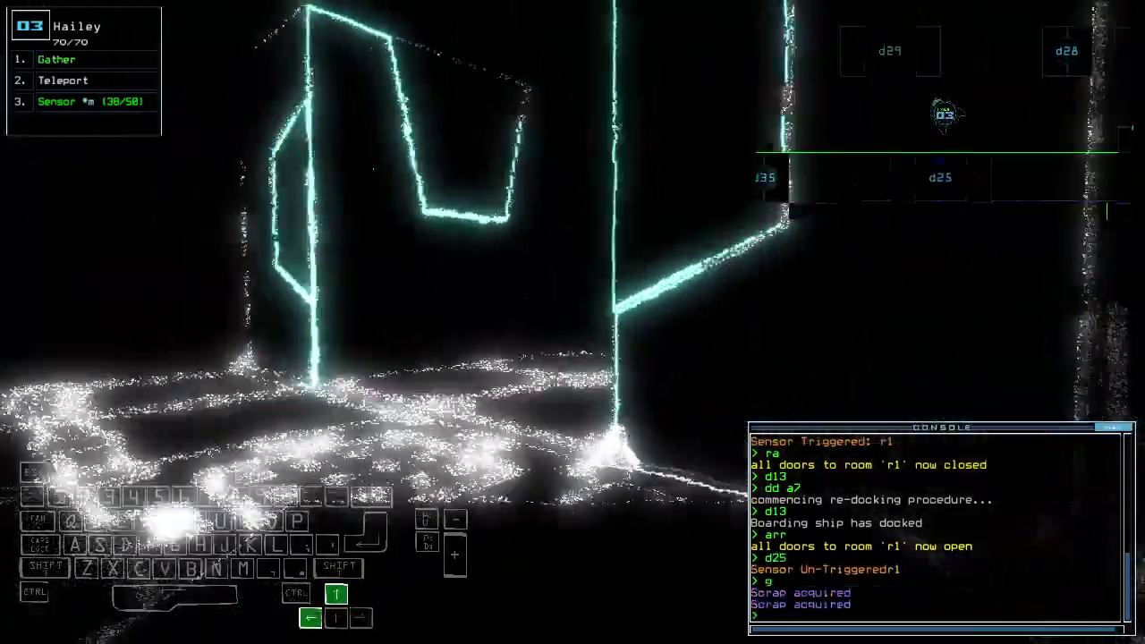
text(ss)
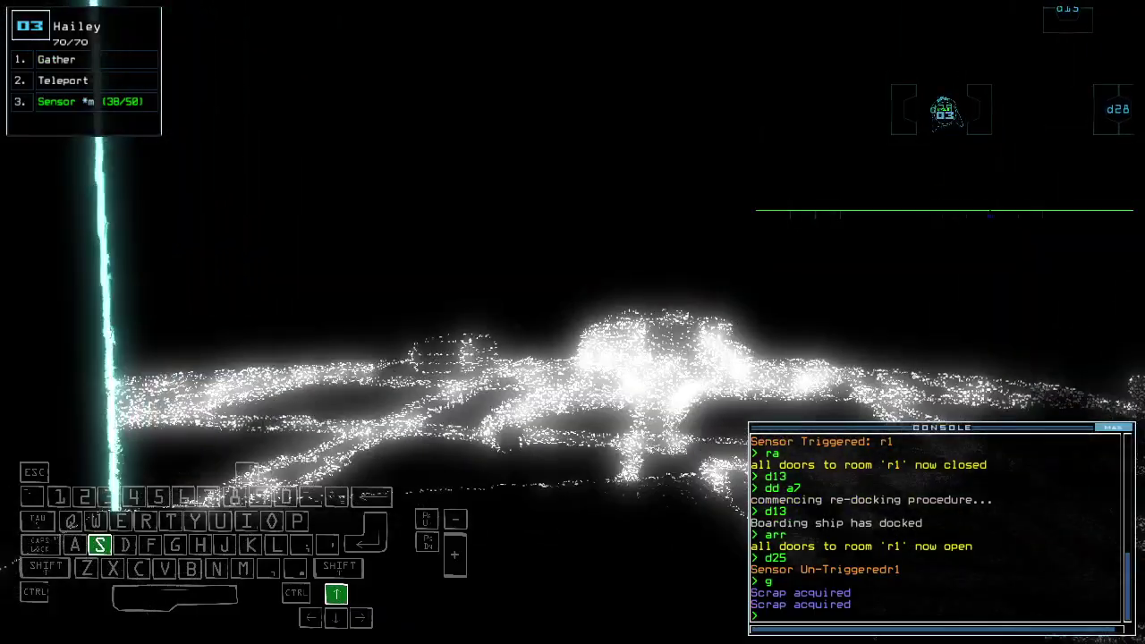
Step: Drop a motion sensor, close the doors around drone 3, and close r1's doors
key(Return)
key(Escape)
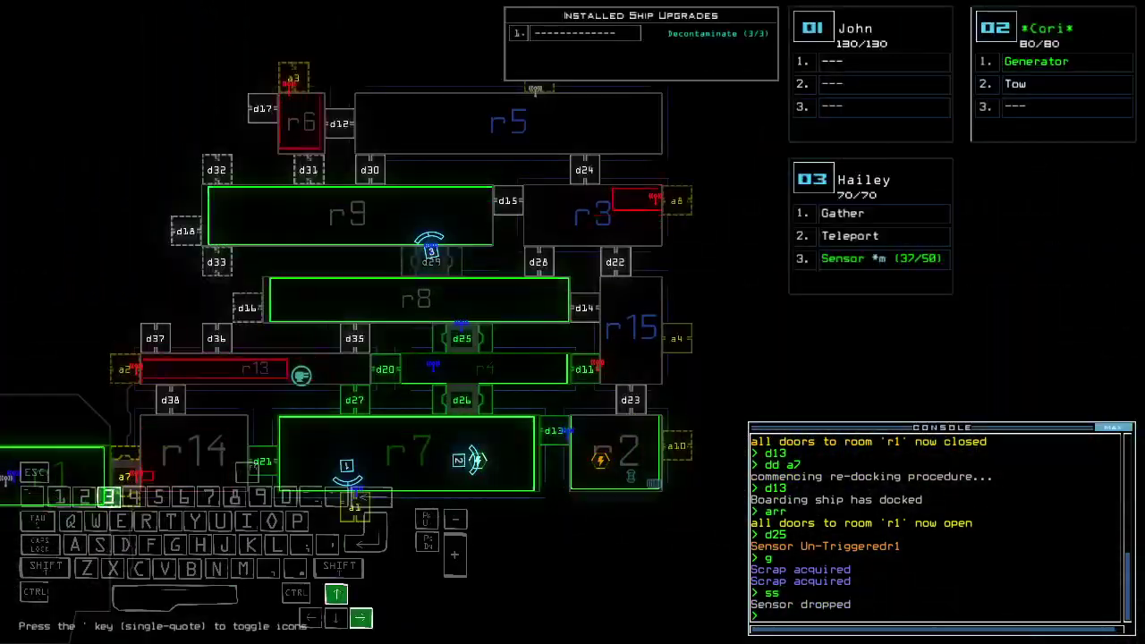
text(cccc)
key(Return)
key(Left)
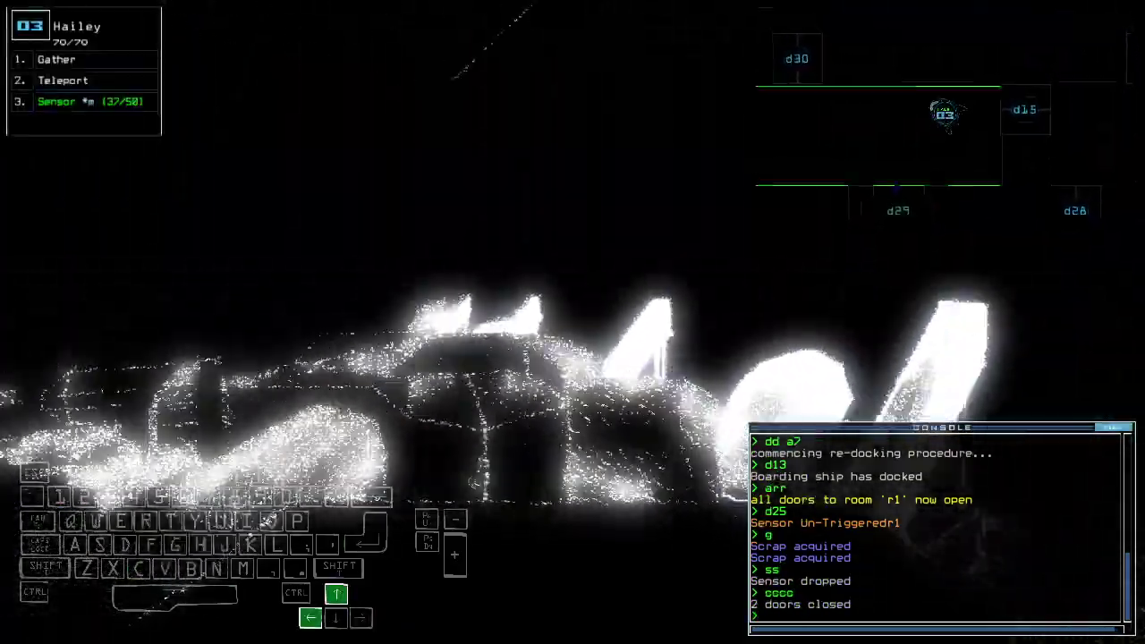
key(Escape)
text(ra)
key(Return)
text(3)
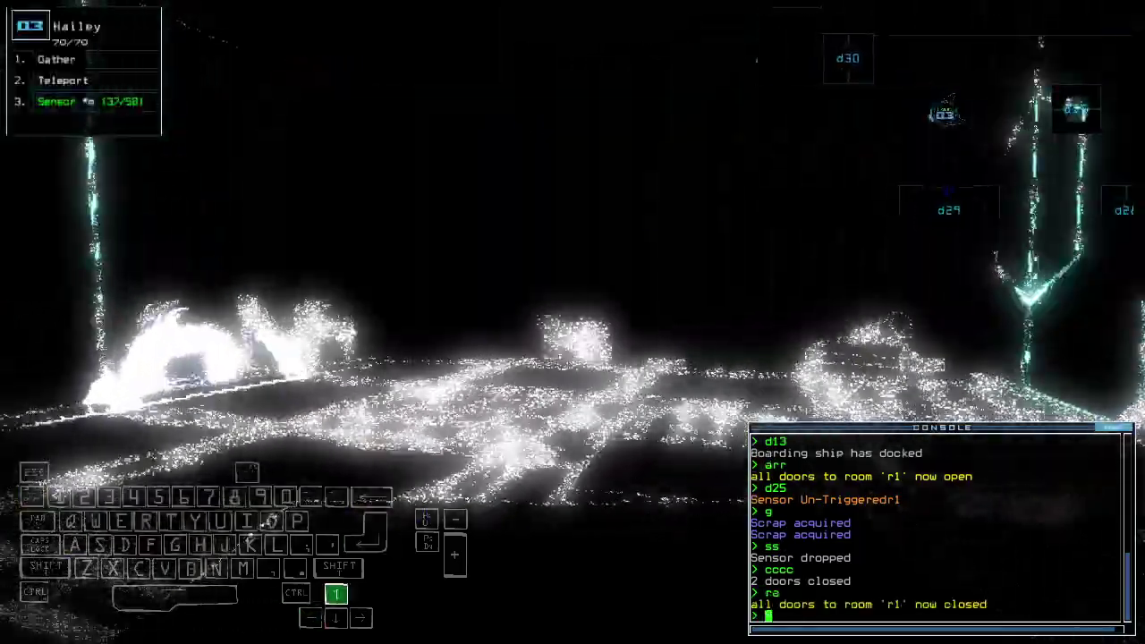
text(dd al)
Step: Redock at airlock a1, teleport drone 3 back to r1, and target room r13
key(Return)
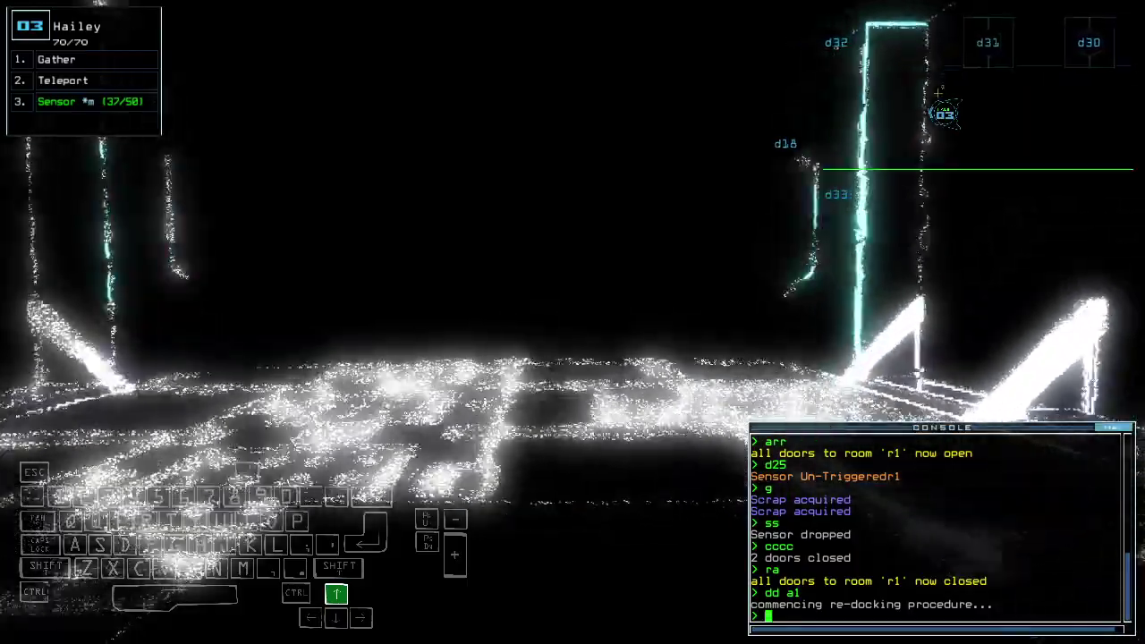
key(Left)
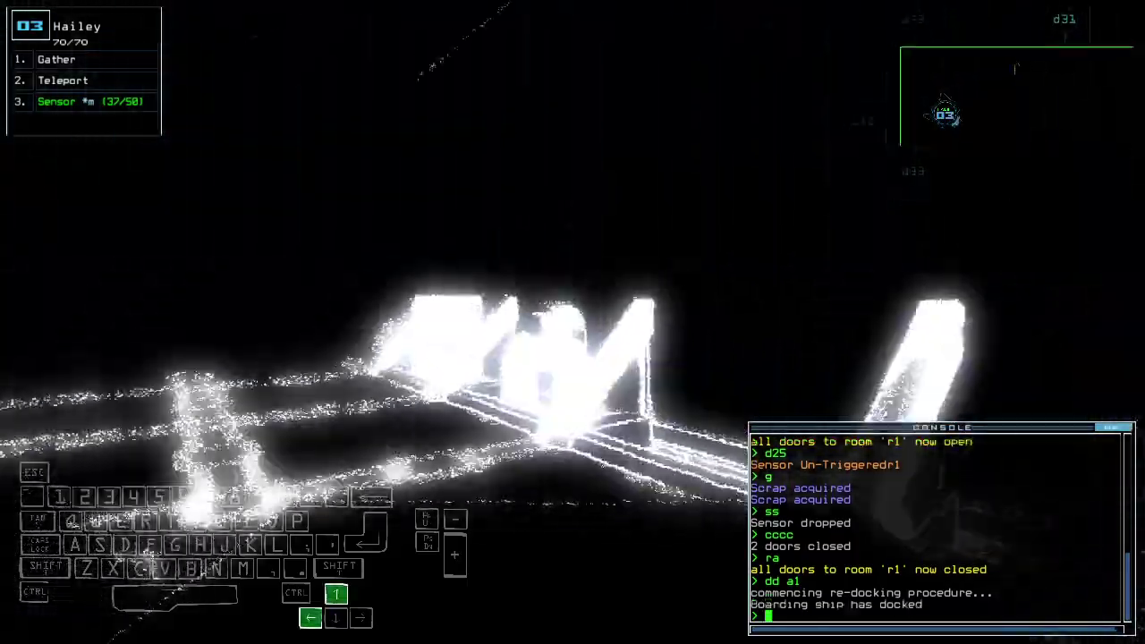
text(tt)
key(Return)
text(r14)
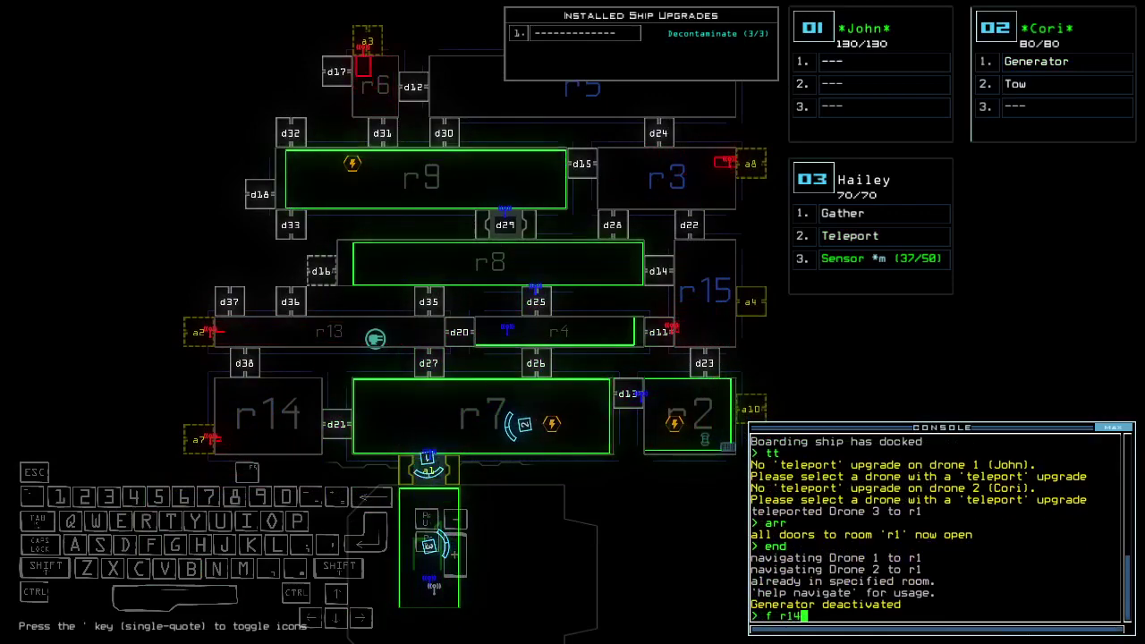
text(13)
key(Return)
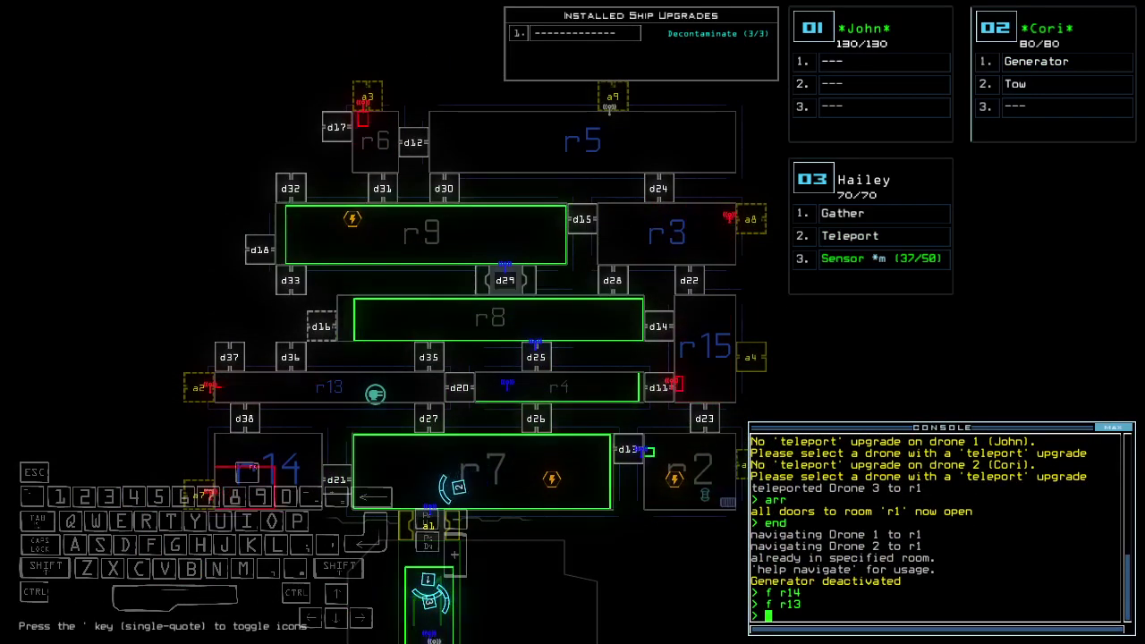
key(Left)
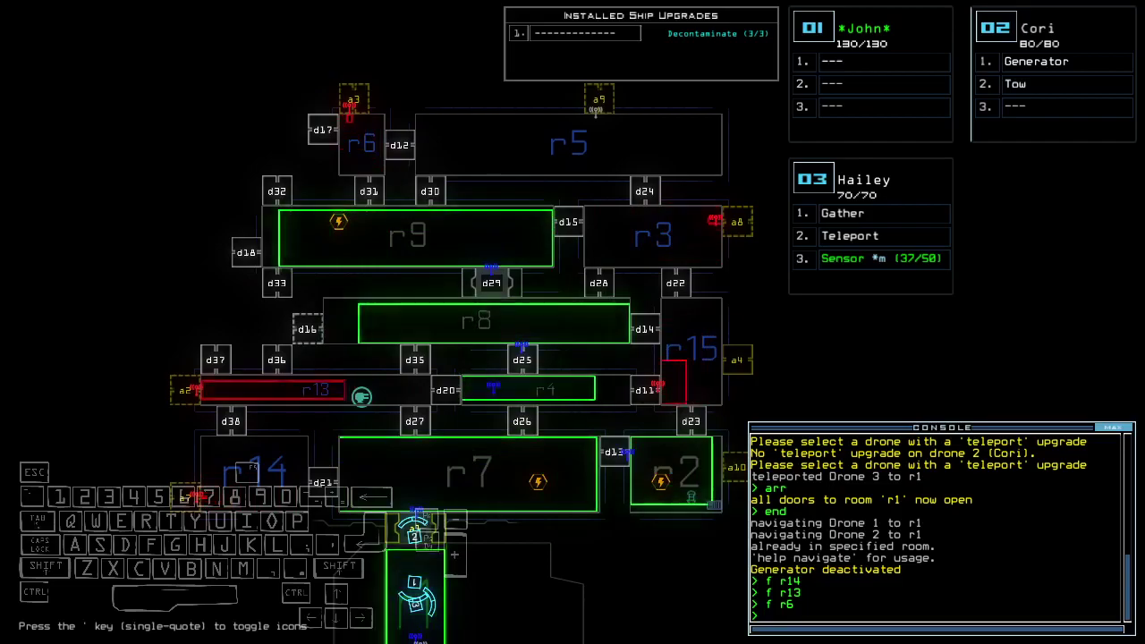
text(2)
text(generator)
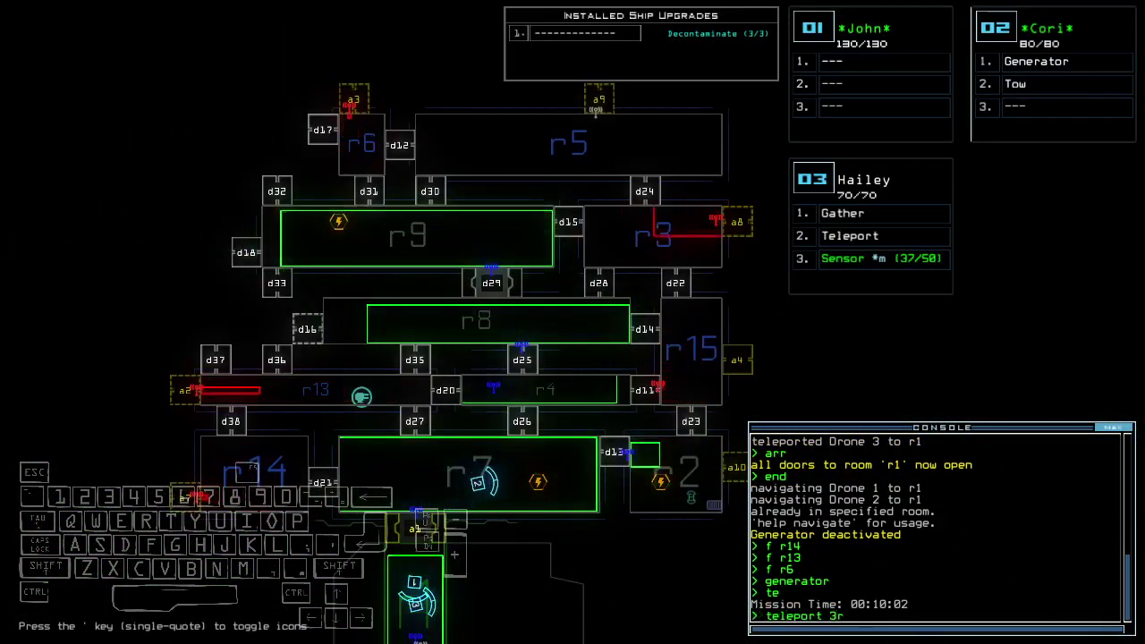
text(r8)
Step: Teleport drone 3 to room r8 and gather its scrap
key(Return)
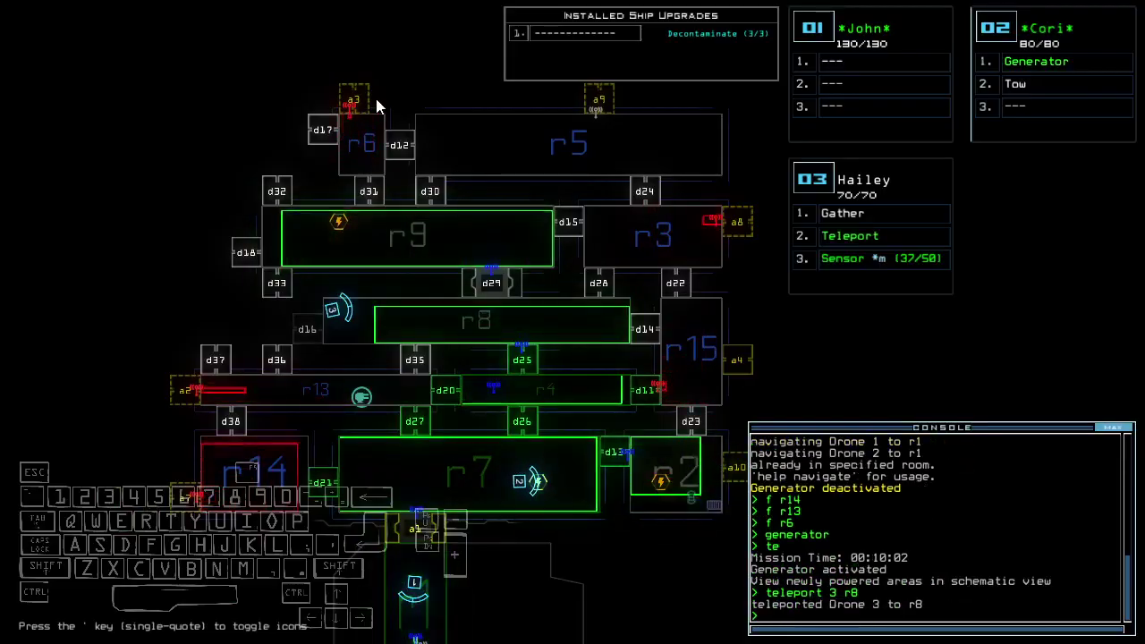
key(3)
key(Up)
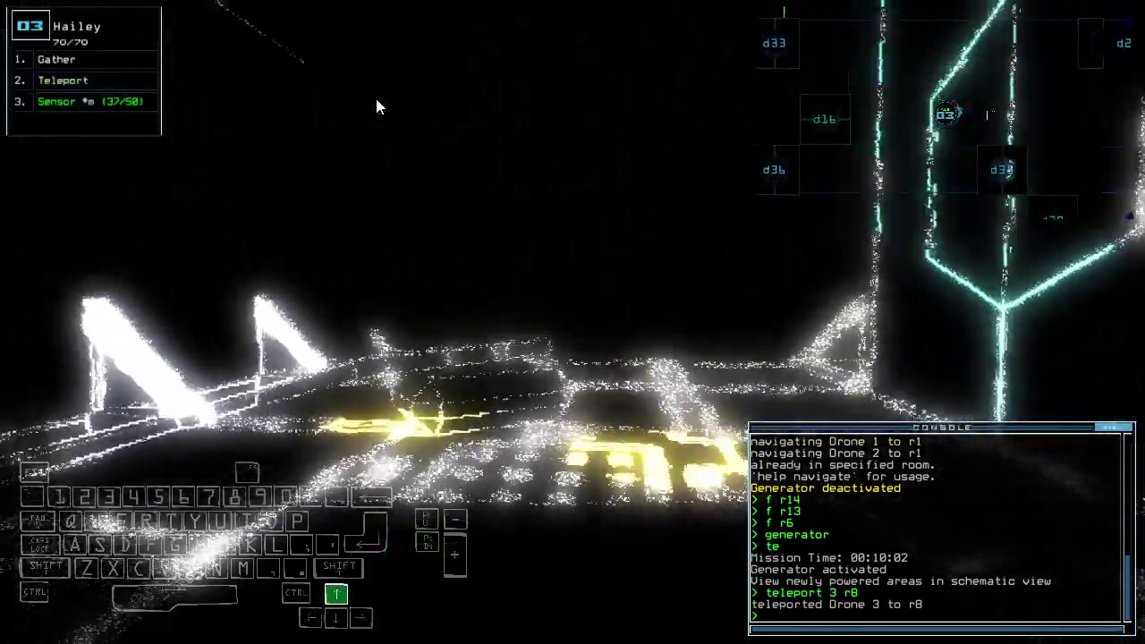
text(g)
key(Return)
text(g)
key(Return)
text(g)
key(Return)
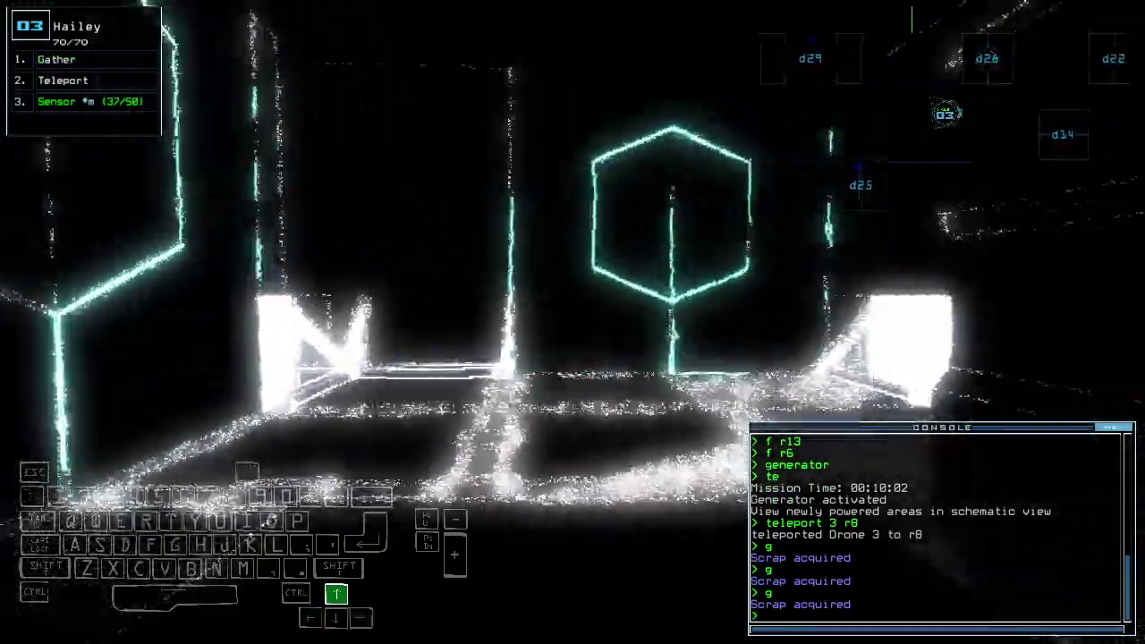
Step: Drive drone 3 around r8, have drone 2 power the generator, and close r1's doors
key(space)
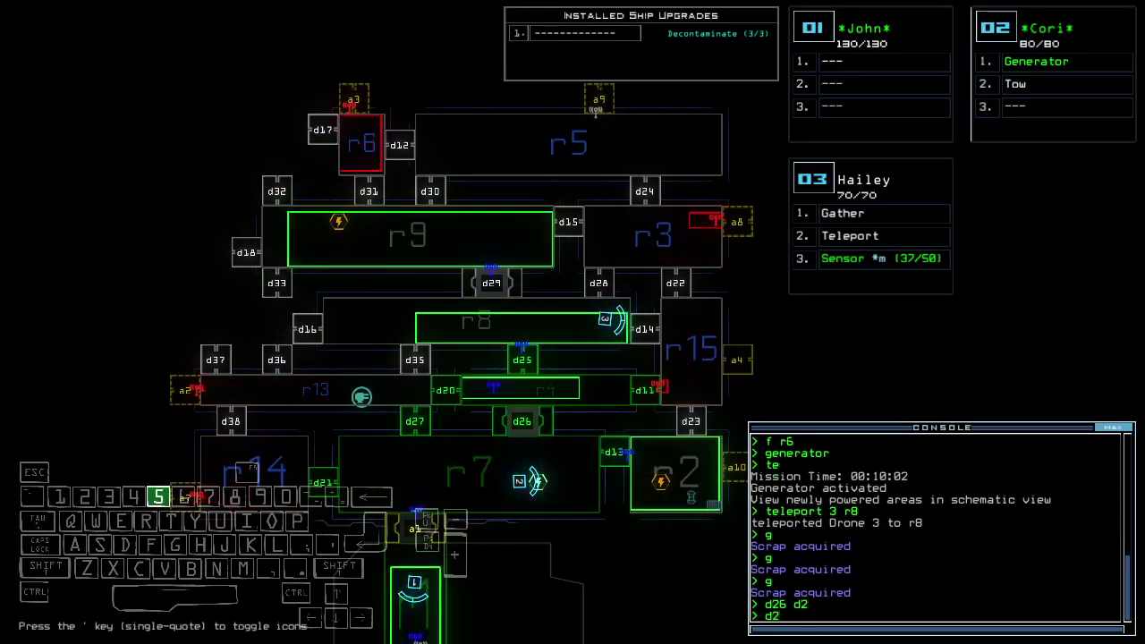
key(space)
key(Up)
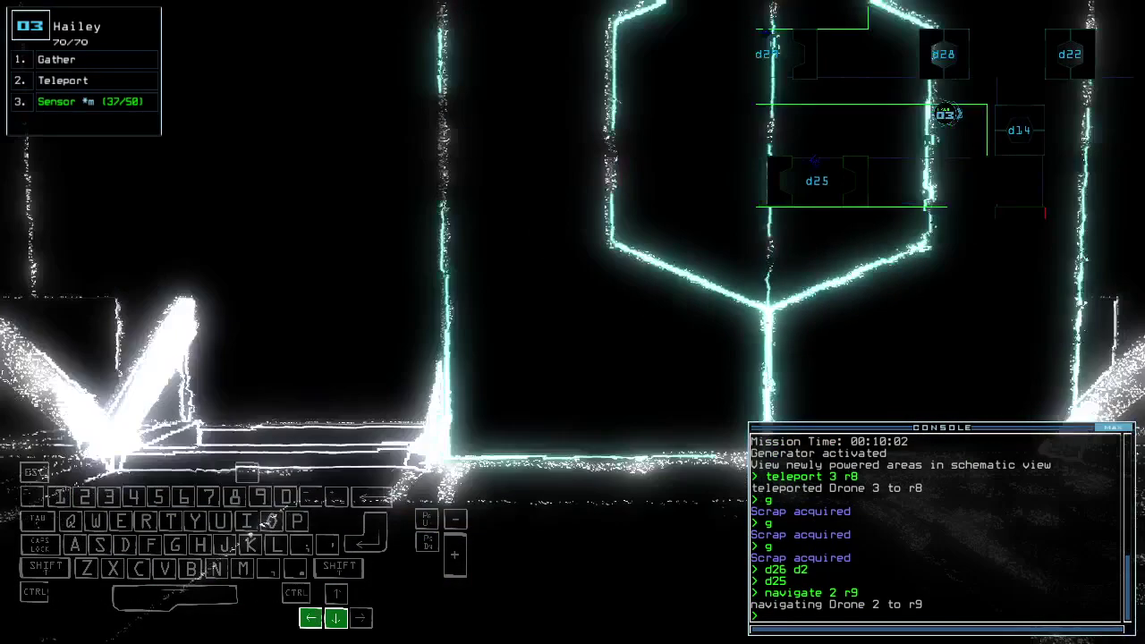
key(Right)
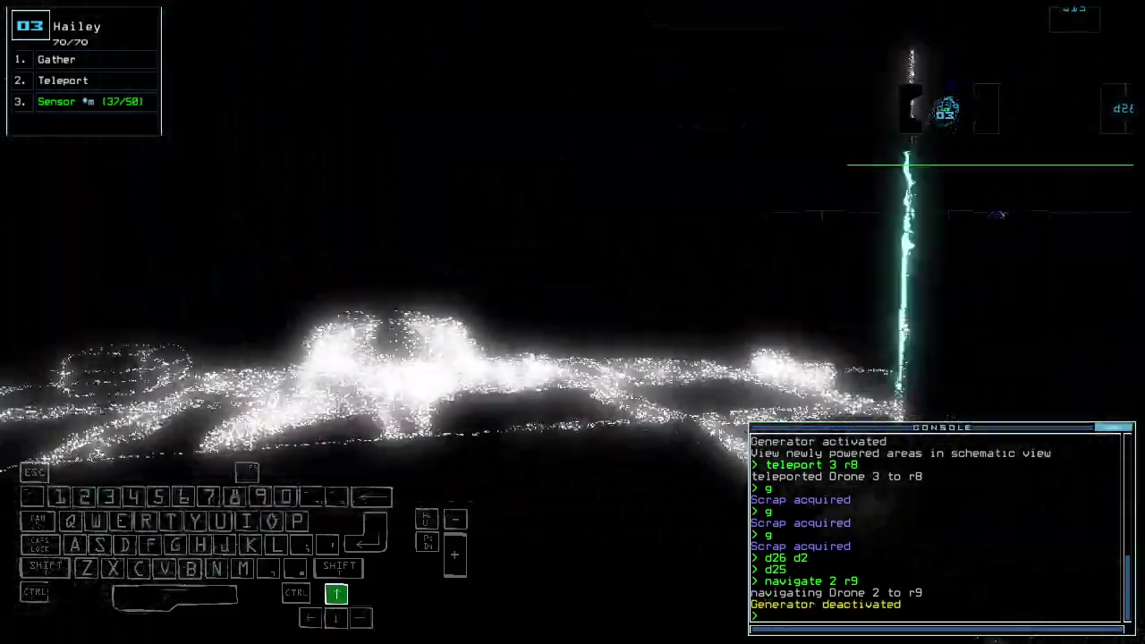
key(Right)
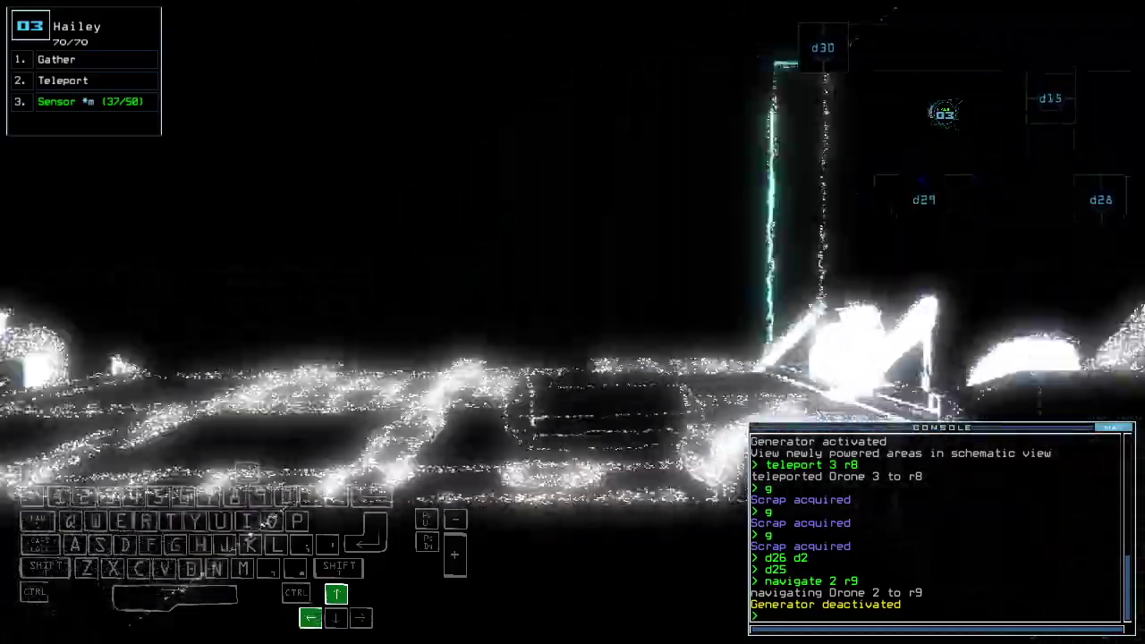
text(enerator 2)
key(Return)
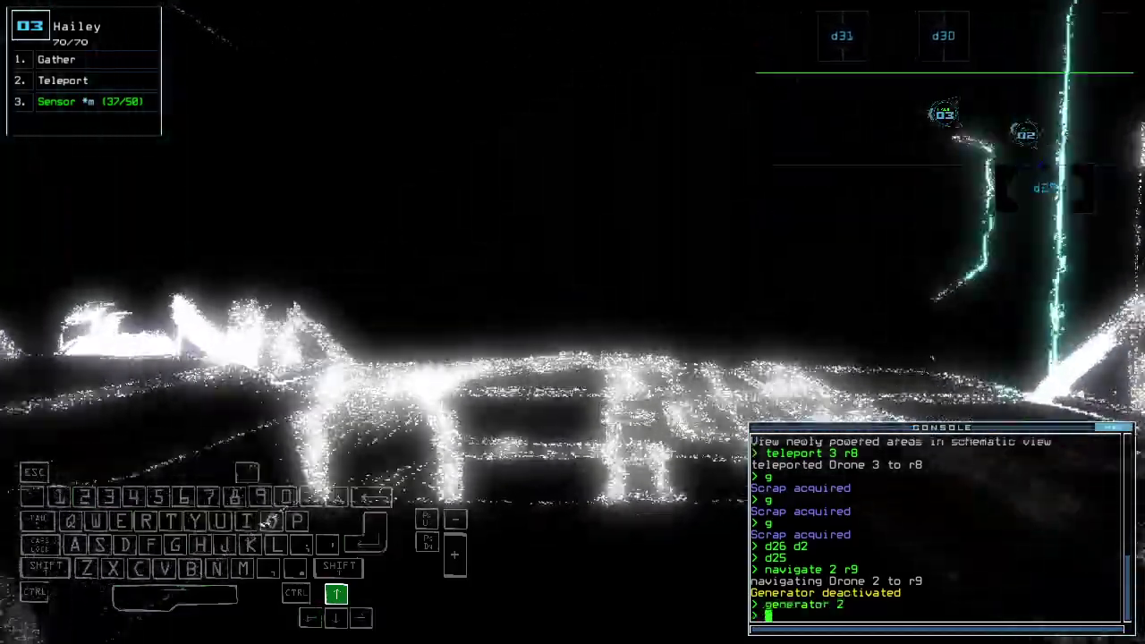
text(ra)
key(Return)
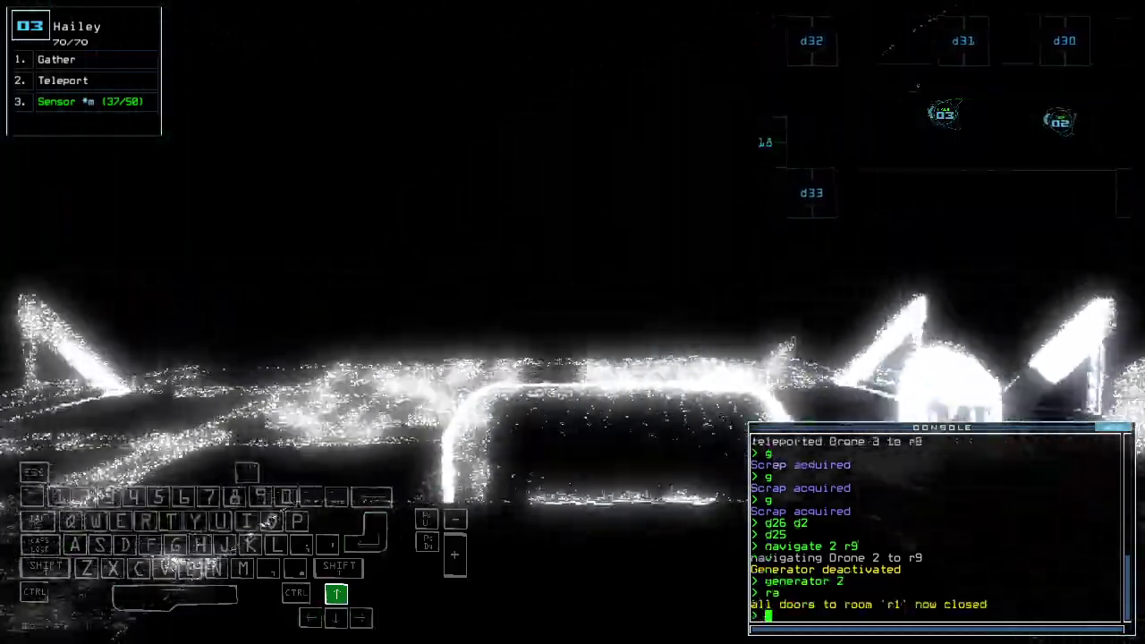
Step: Open door d32, drop a sensor beyond it, and close the surrounding doors
key(space)
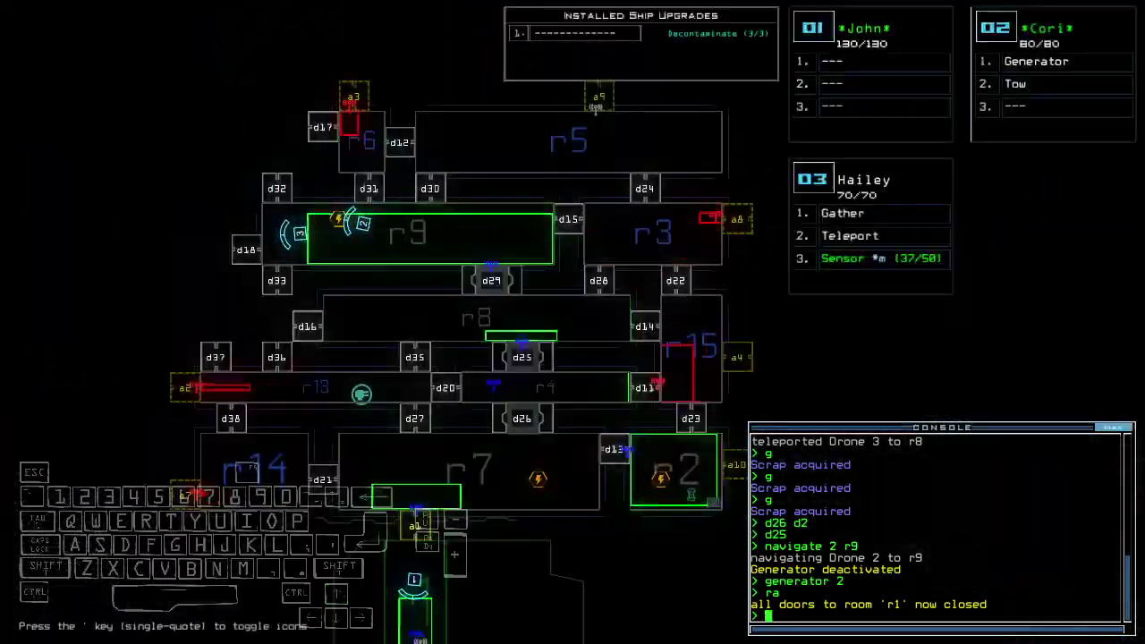
key(space)
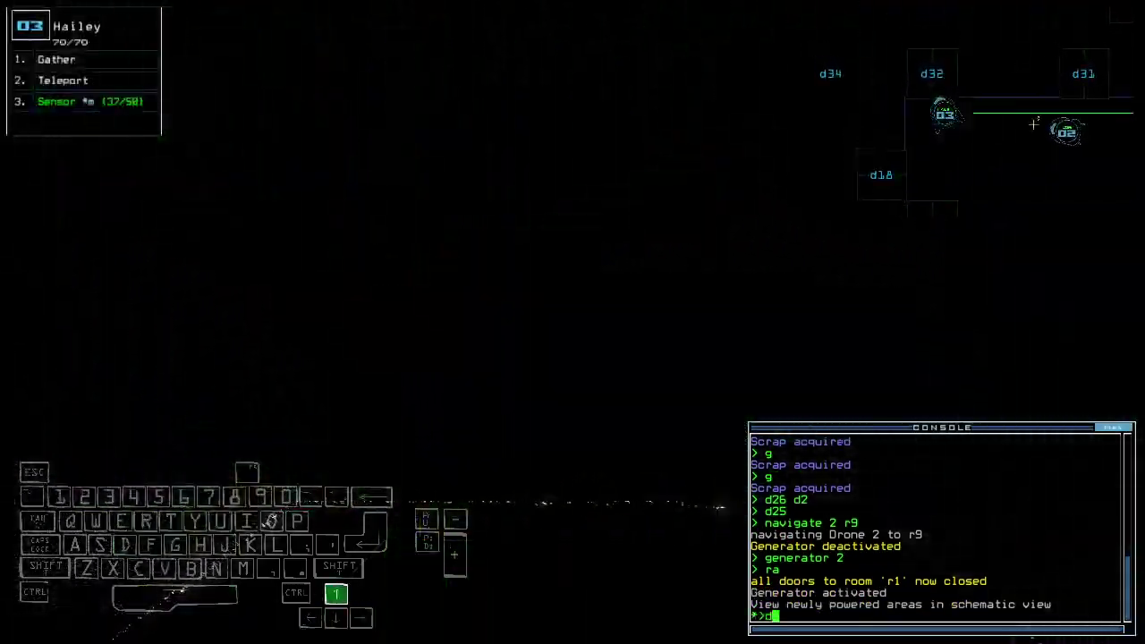
text(d32)
key(Return)
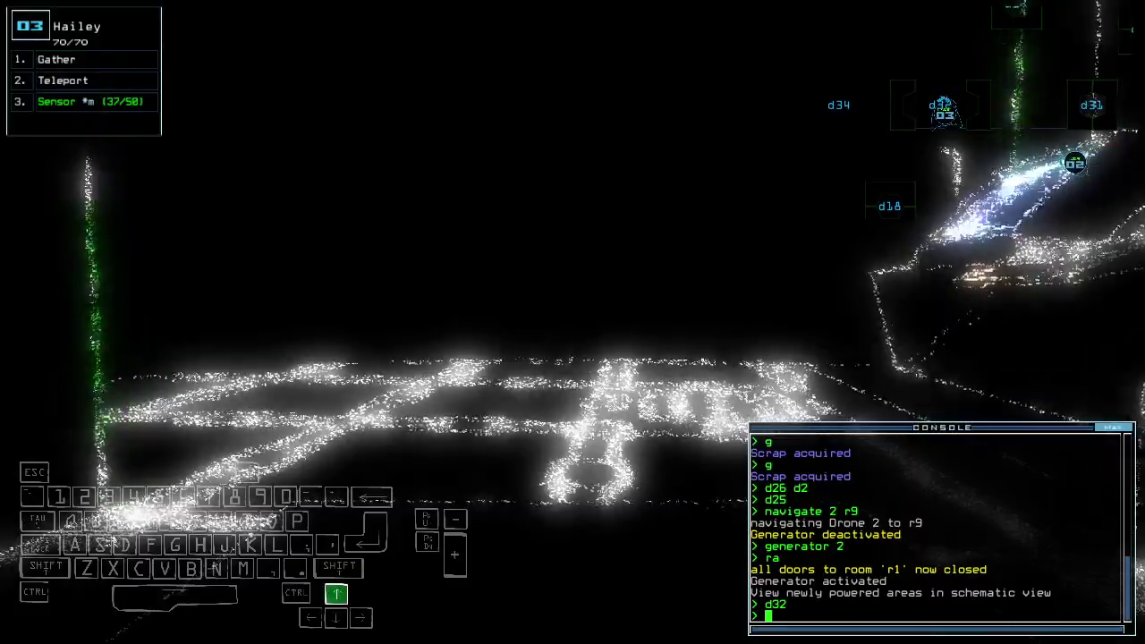
key(Return)
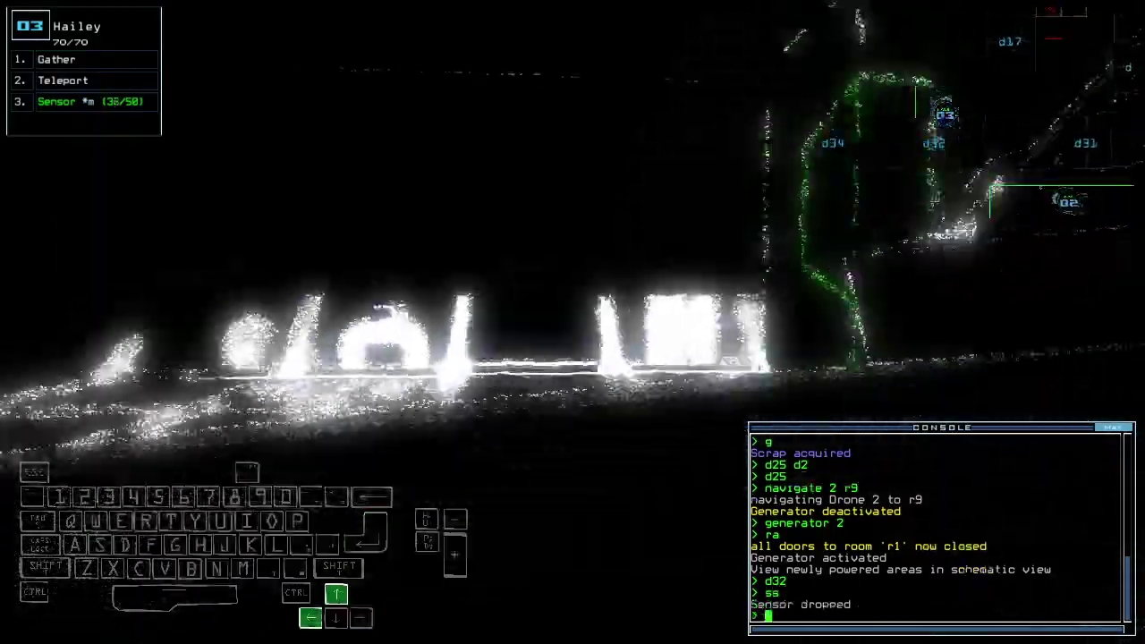
text(sscc)
key(Return)
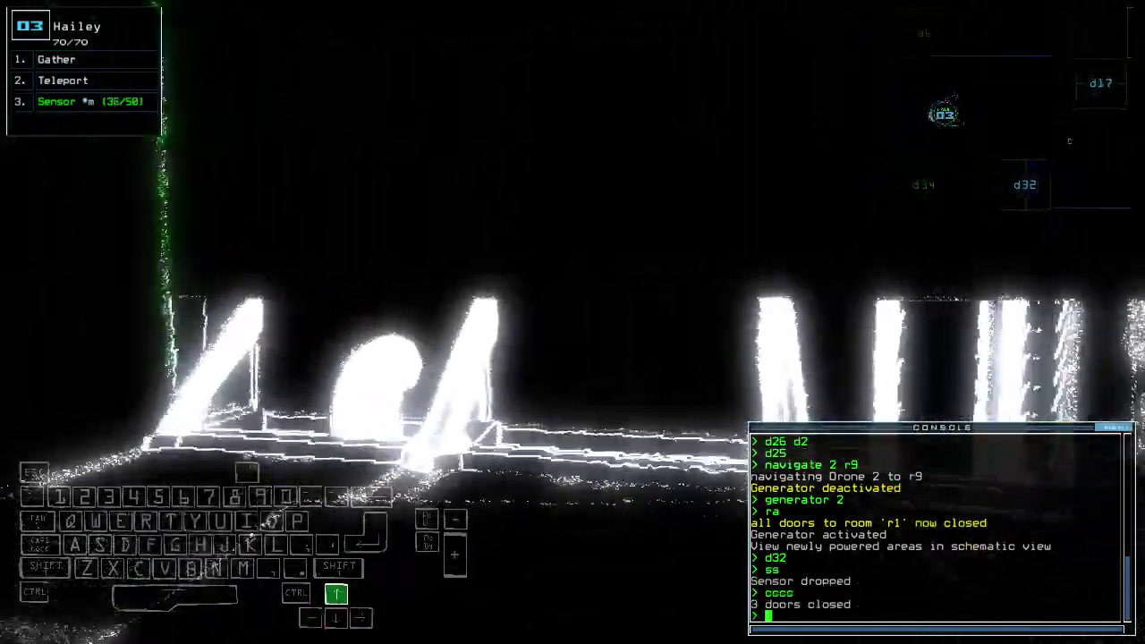
key(space)
key(space)
text(d34)
Step: Open door d34, drop another motion sensor, and toggle door d19
key(Return)
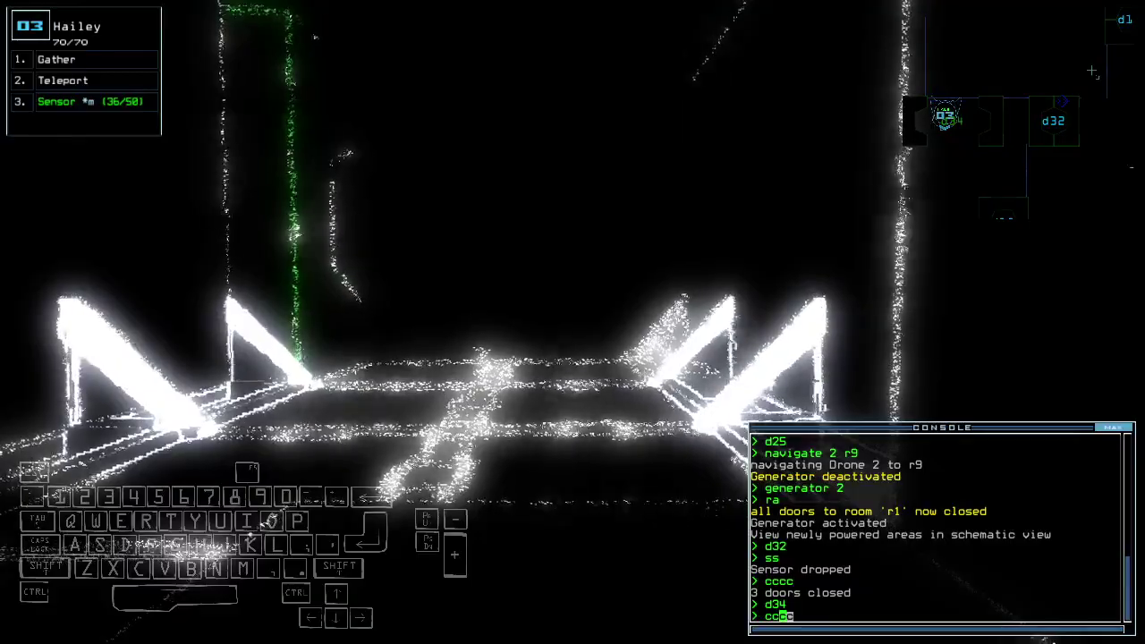
key(Up)
key(Return)
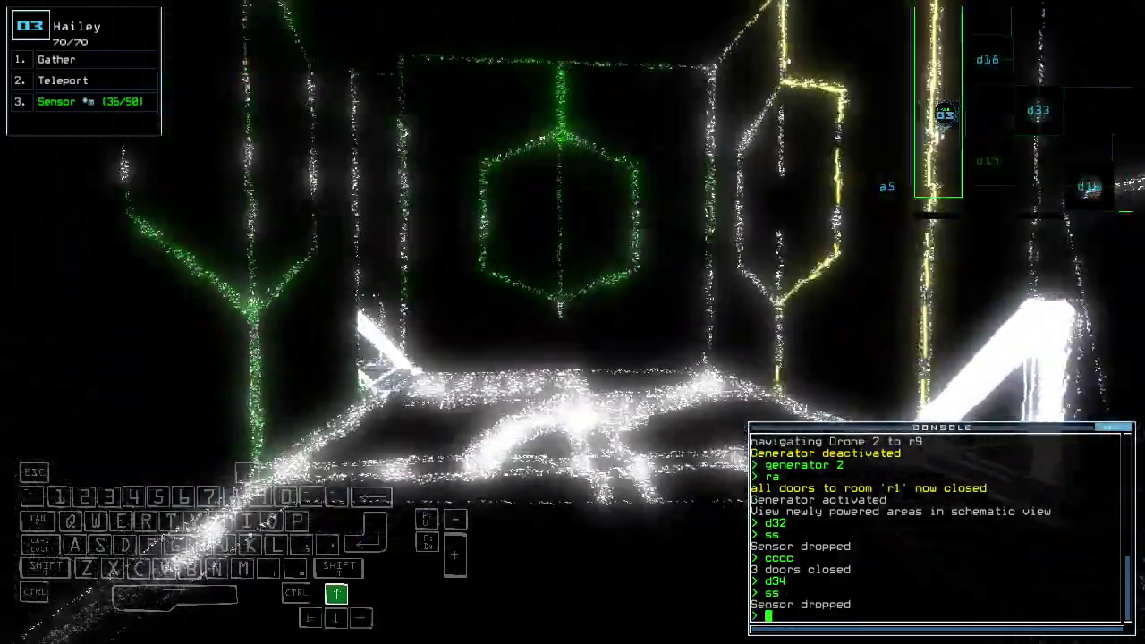
key(Left)
key(Tab)
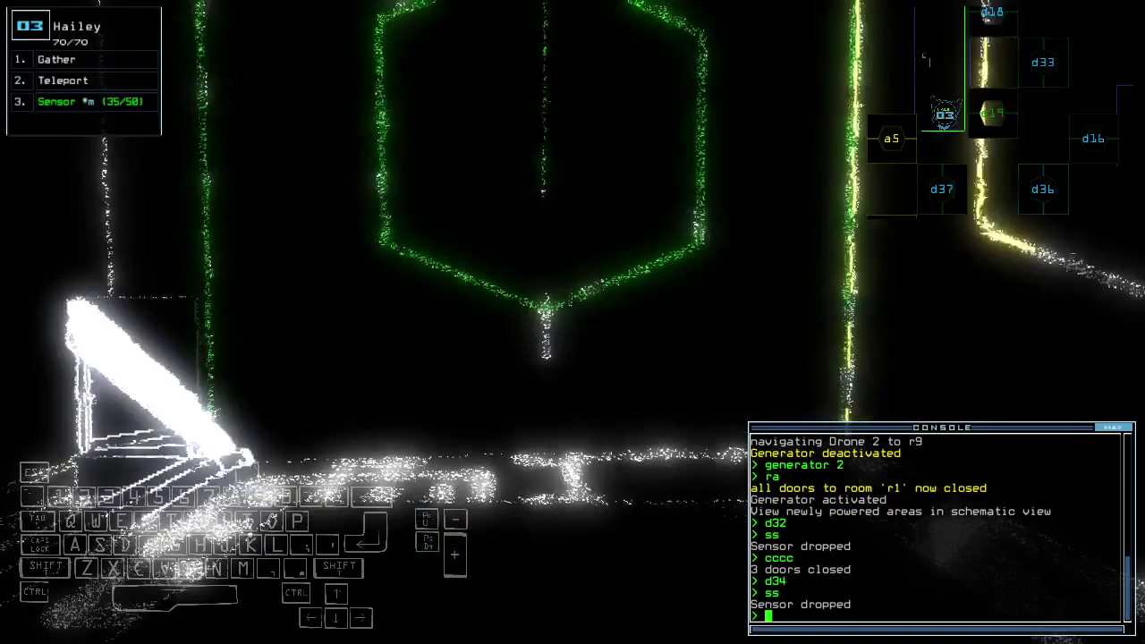
key(Return)
key(Tab)
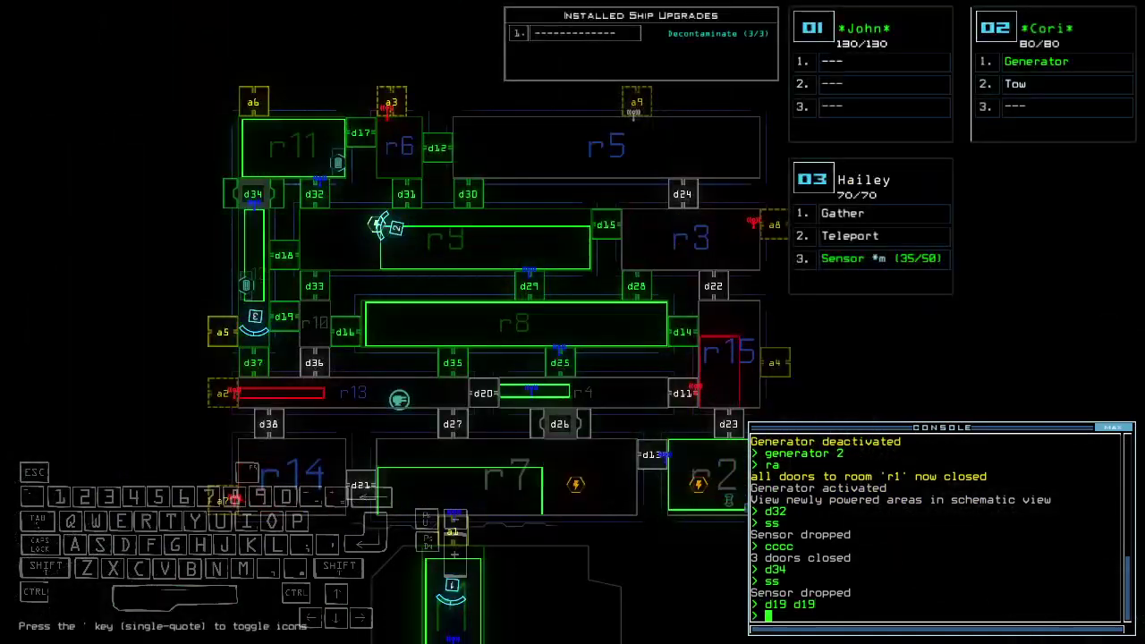
key(Tab)
text(d19)
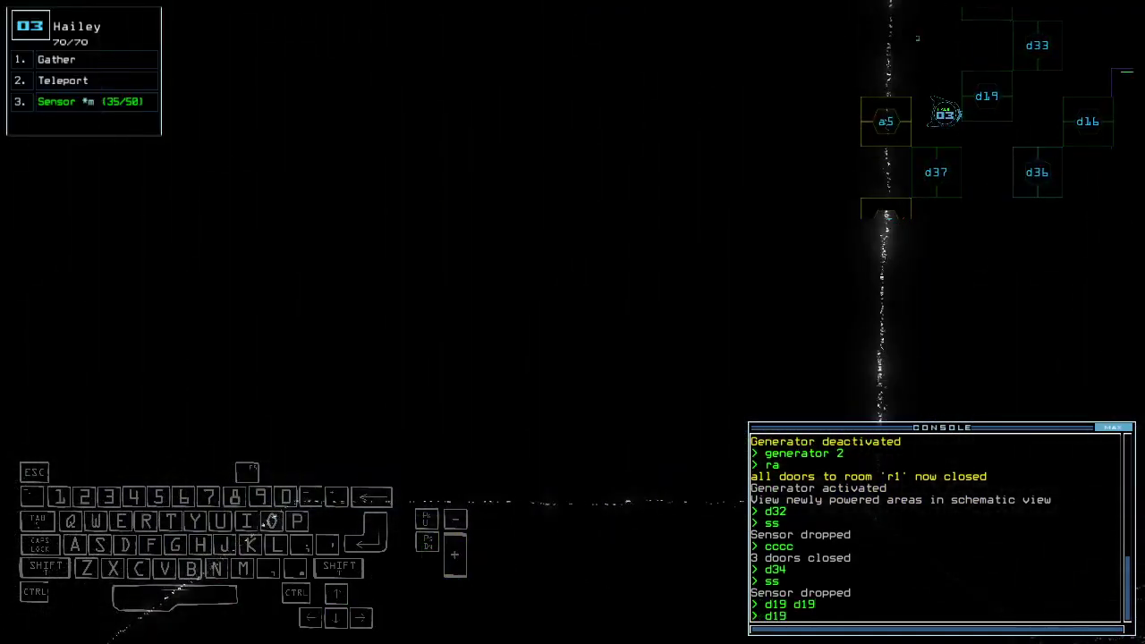
Step: Drive drone 3 past opened door d19 into the room, plant a sensor, and seal the doors
key(Return)
key(Up)
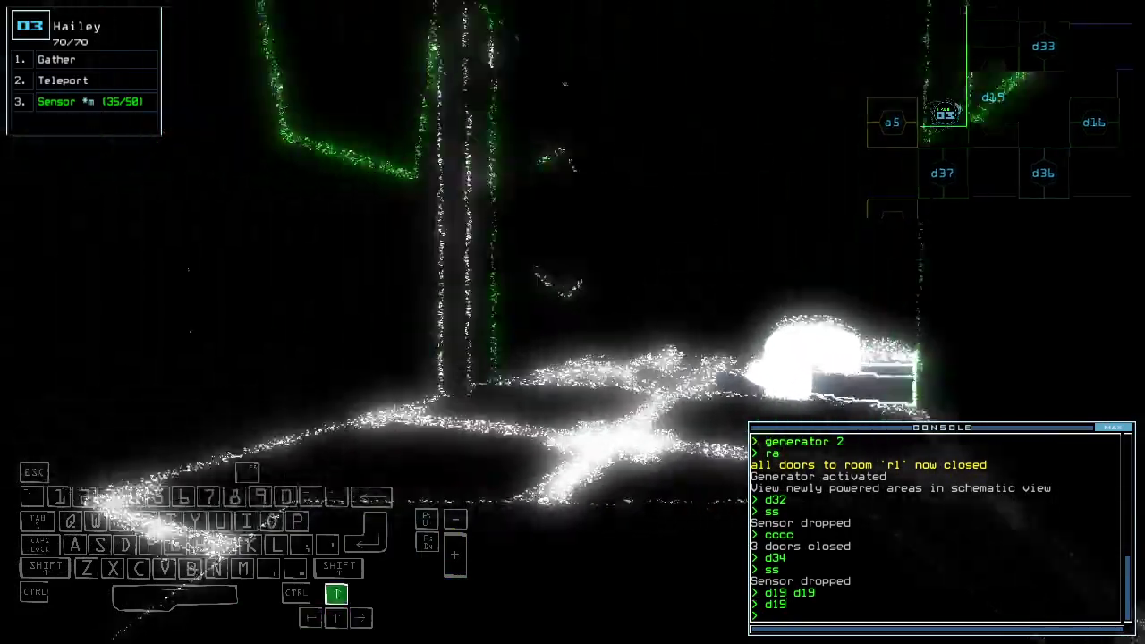
text(ss)
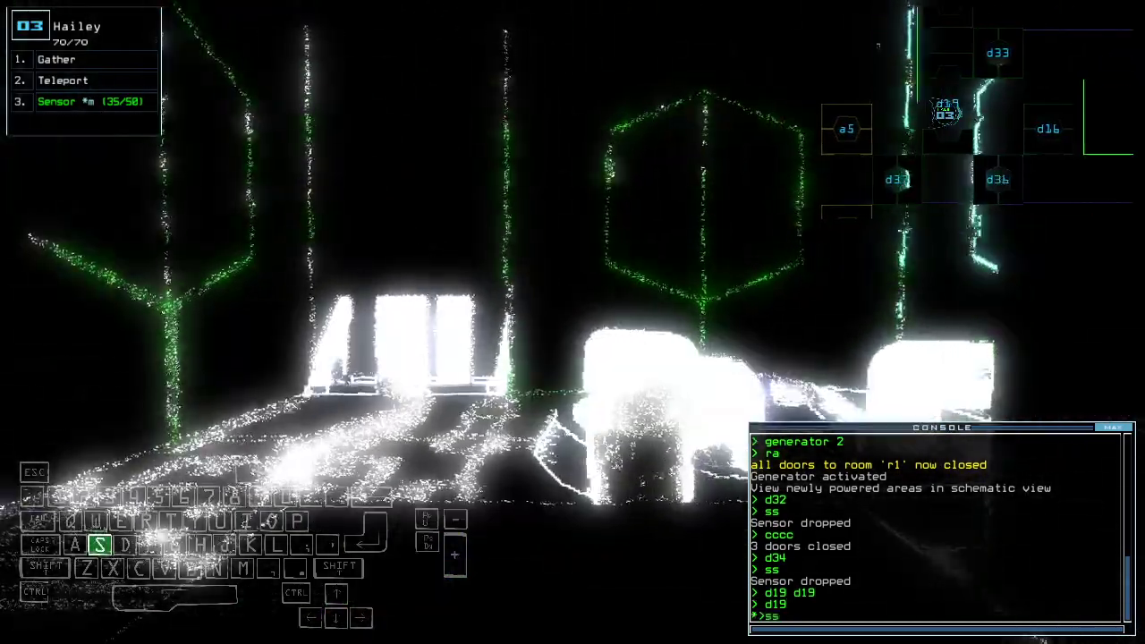
key(Return)
key(Tab)
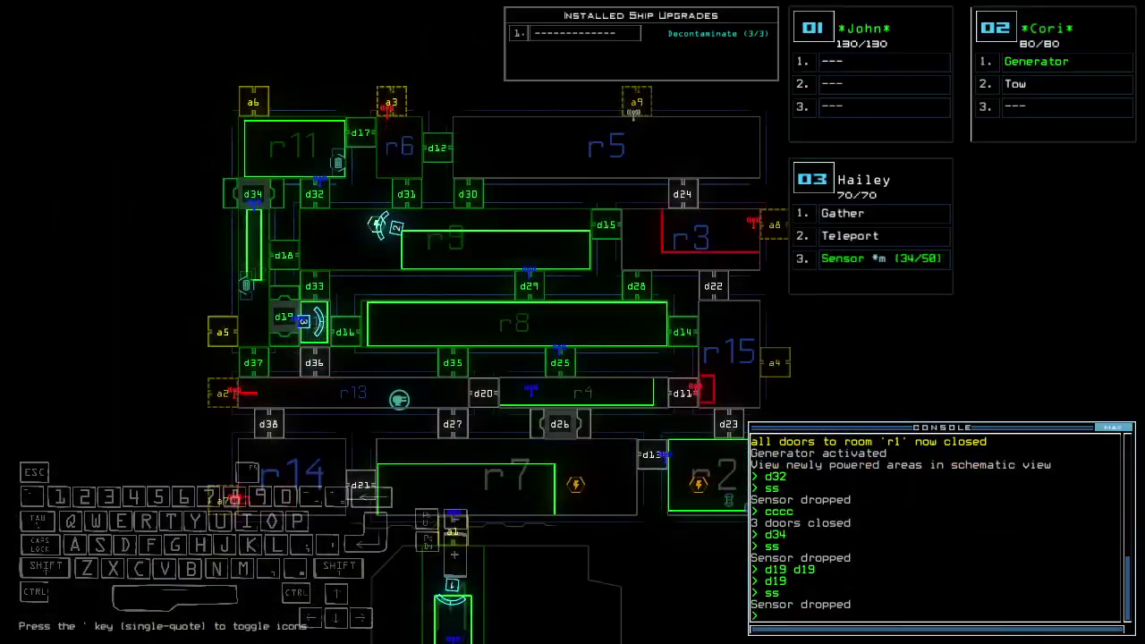
key(Tab)
key(Up)
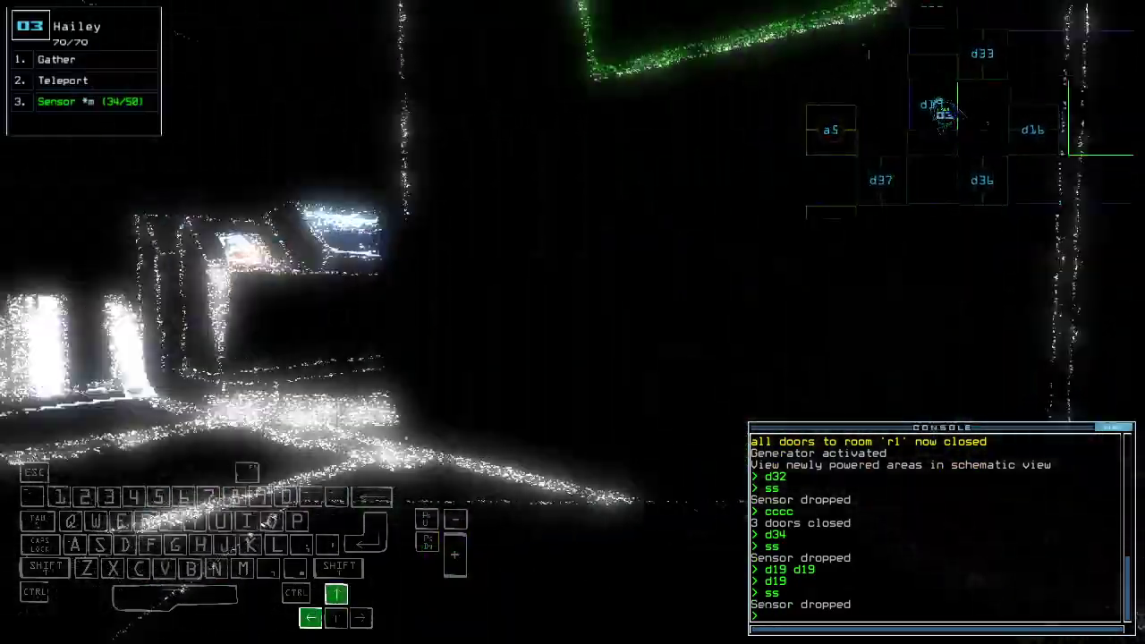
key(Right)
text(cccc)
key(Return)
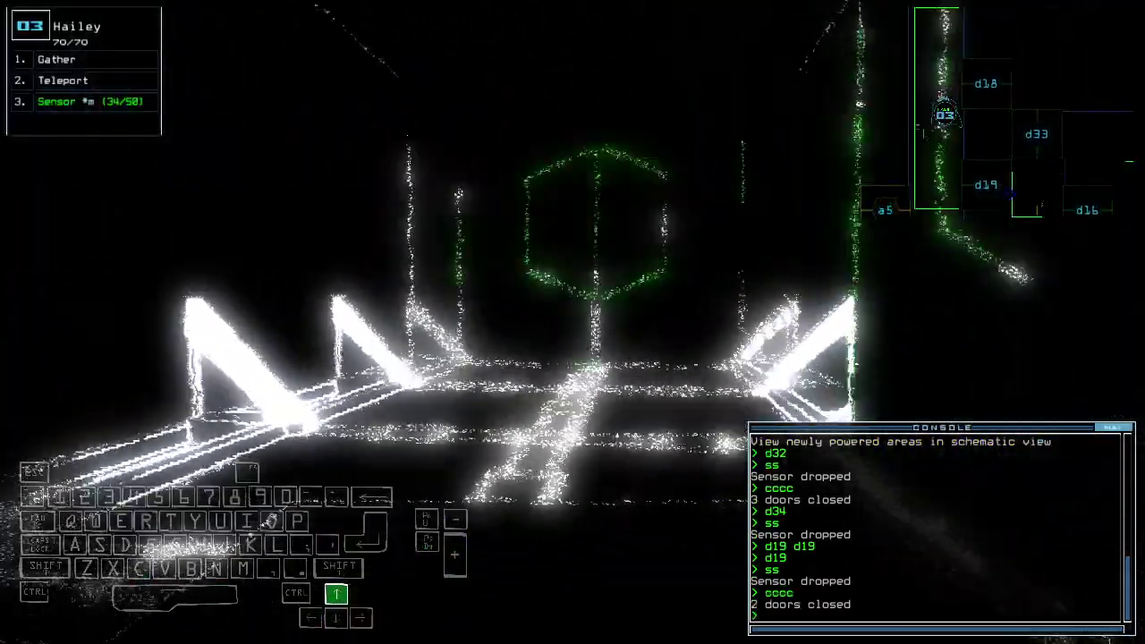
key(space)
text(vacuum r6 a3)
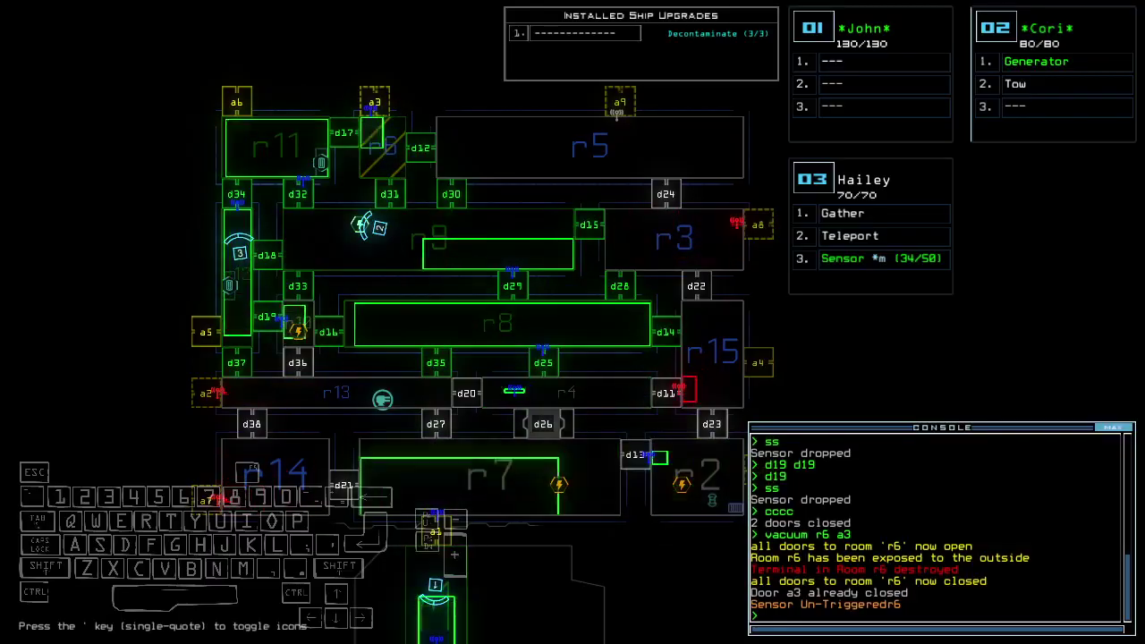
Step: Drive drone 3 through doors d34 and d17, then back it up slightly
key(Tab)
key(Up)
text(d34)
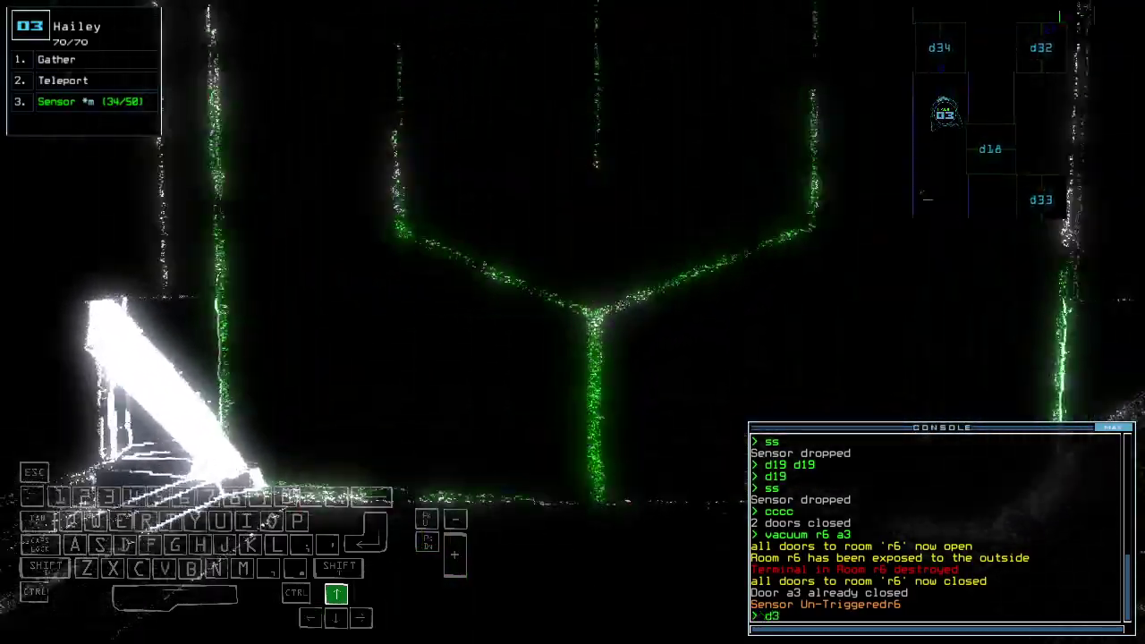
key(Return)
key(Up)
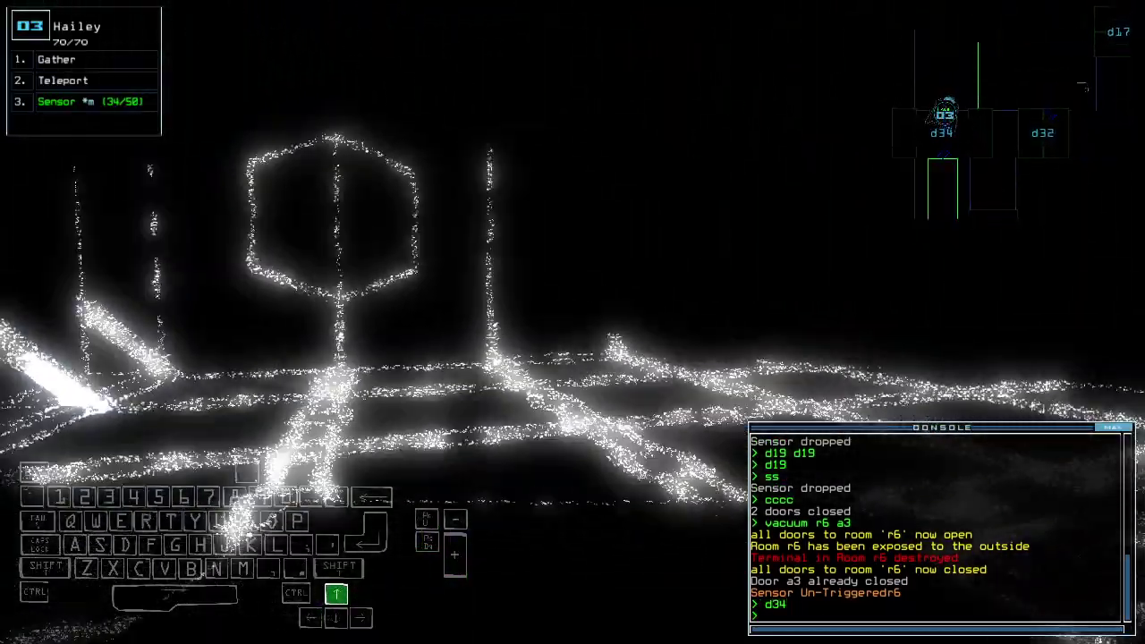
key(Right)
text(d17)
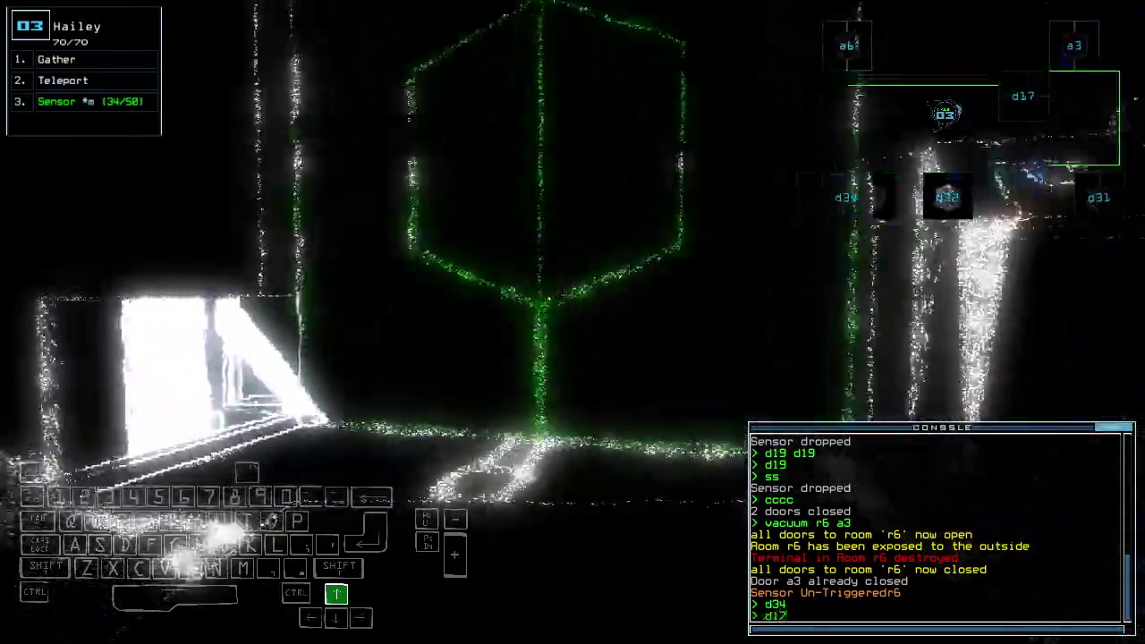
key(Return)
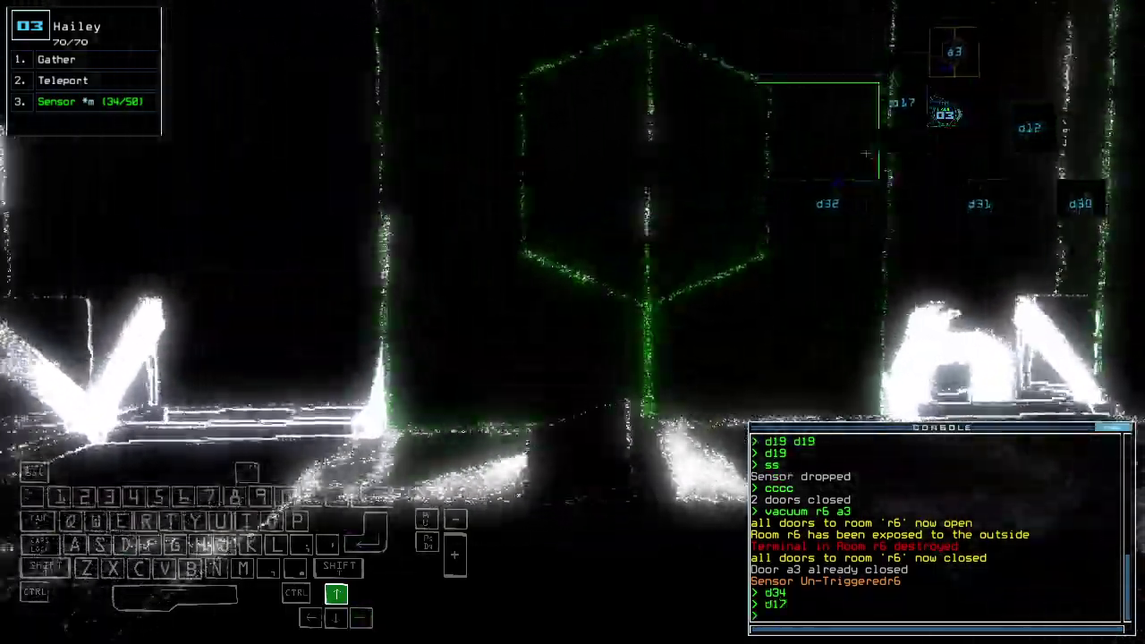
key(Down)
key(Escape)
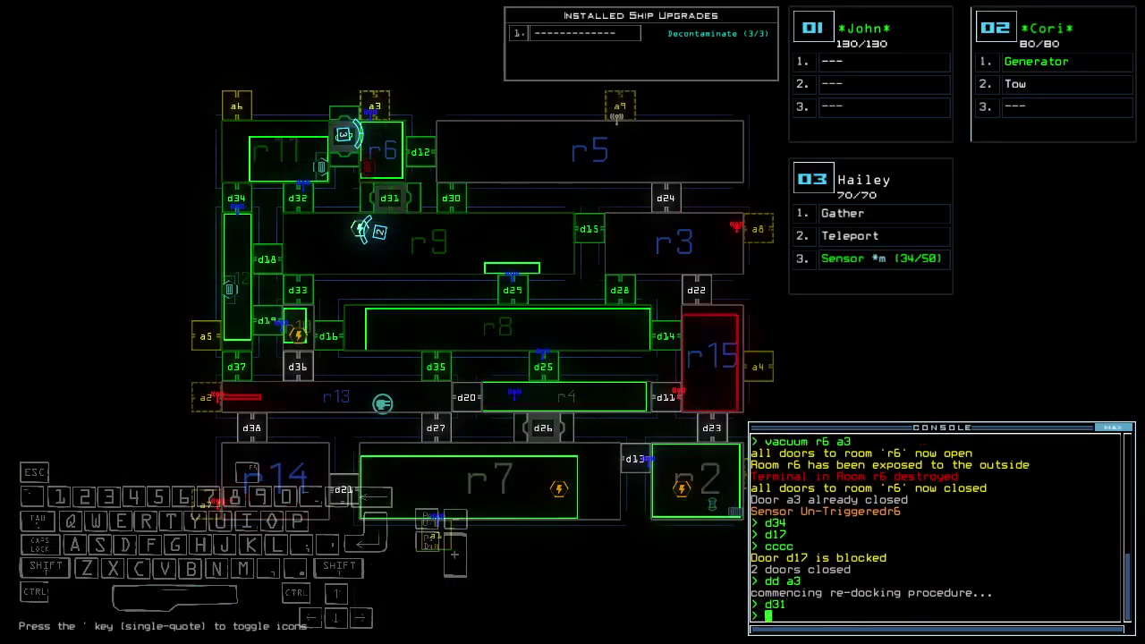
text(te)
Step: Check the elapsed mission time and start re-docking at airlock a8
key(Return)
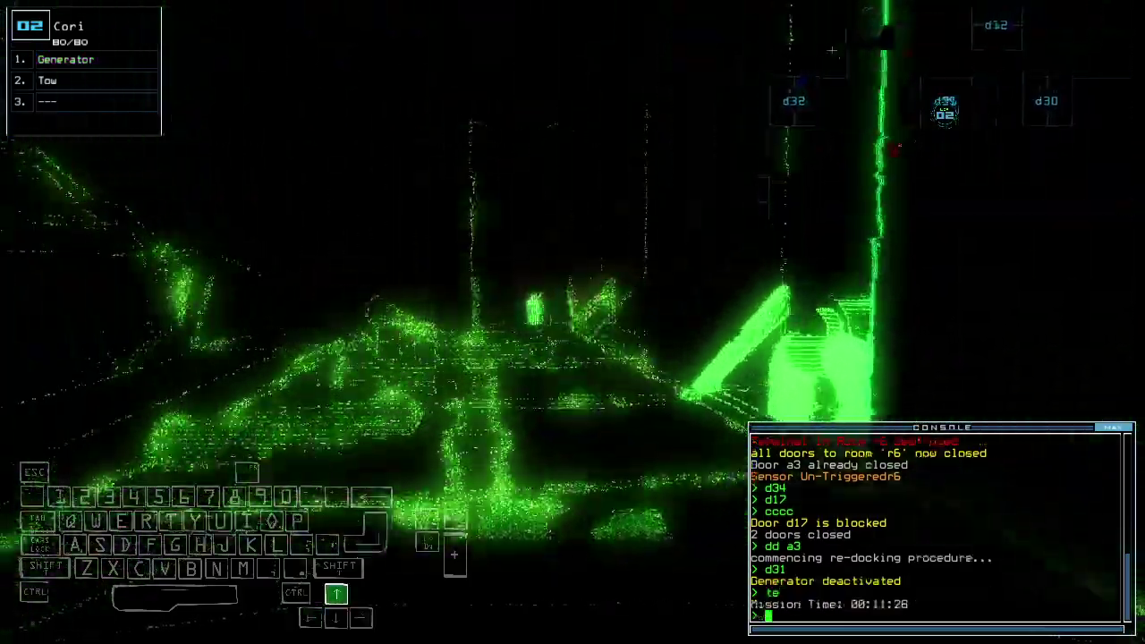
key(Escape)
key(Down)
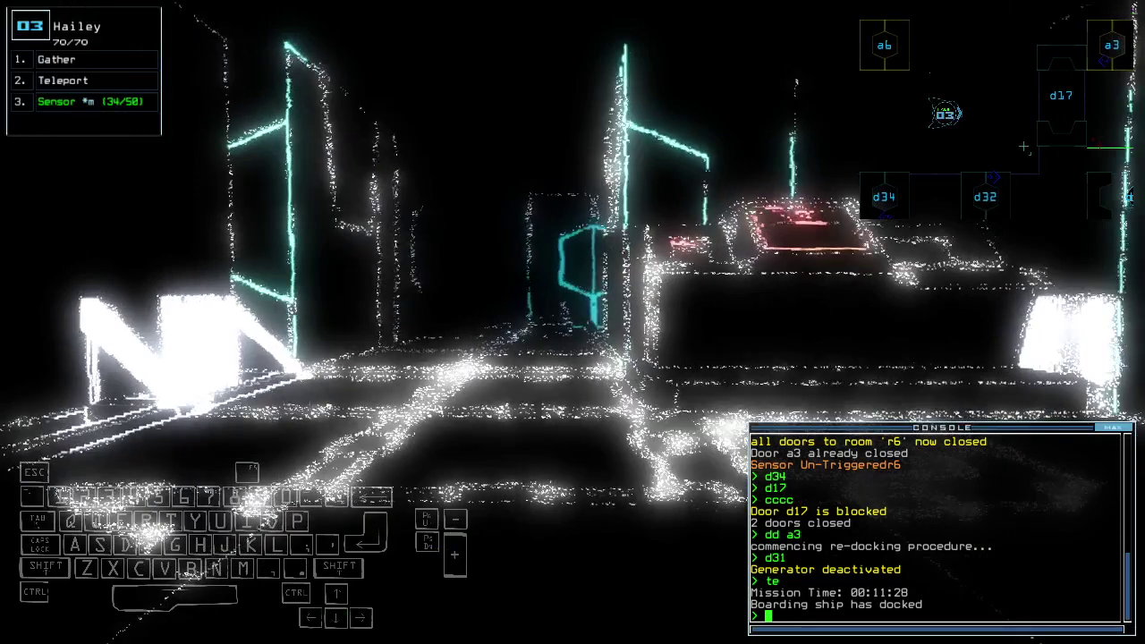
key(Escape)
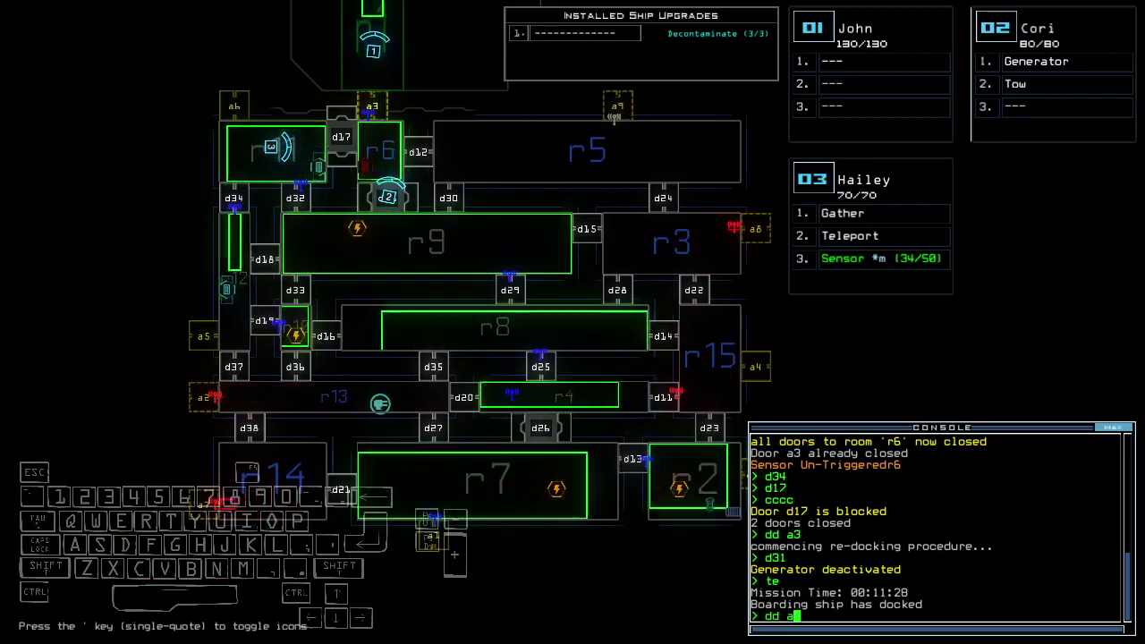
key(Down)
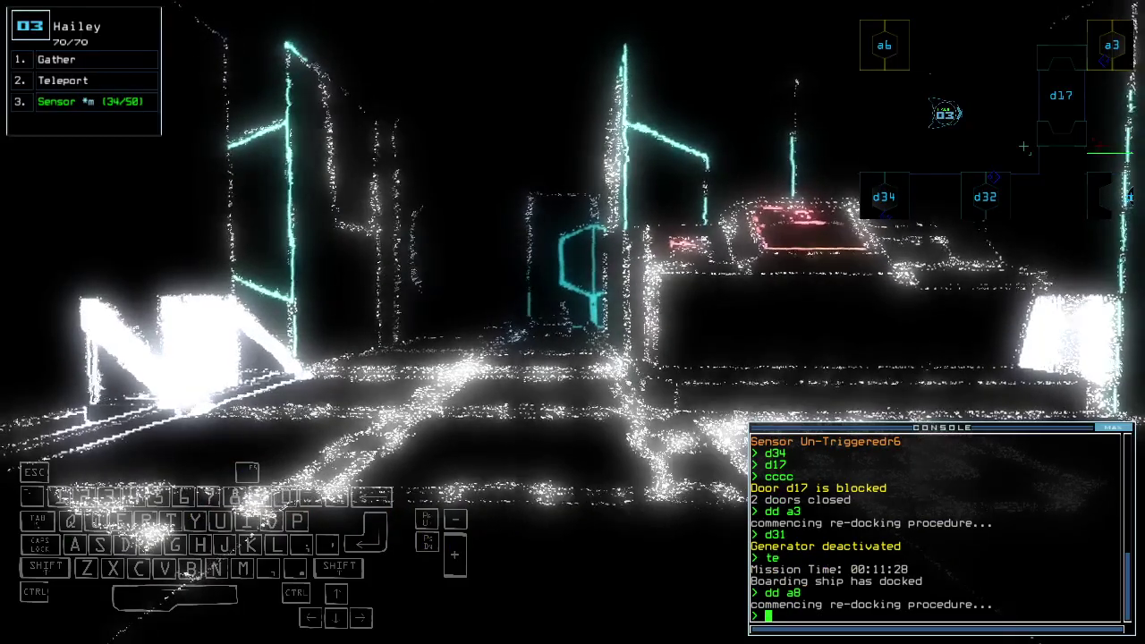
key(Escape)
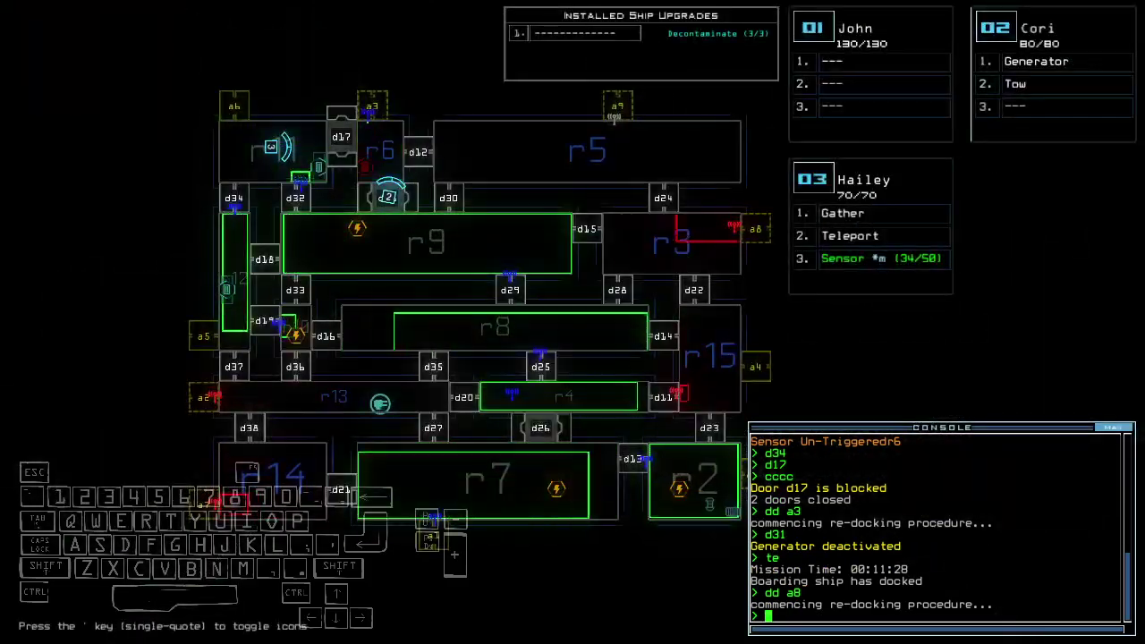
Step: Recheck the mission time, drive drone 1 forward, and open all doors to room r1
key(Up)
text(te)
key(Return)
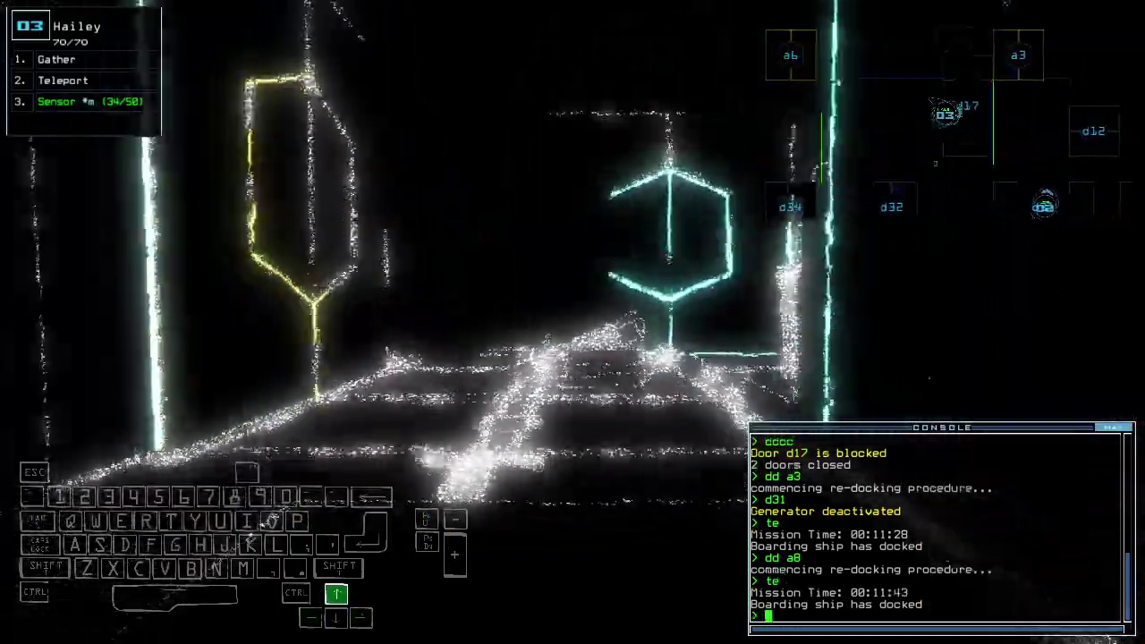
key(space)
key(Left)
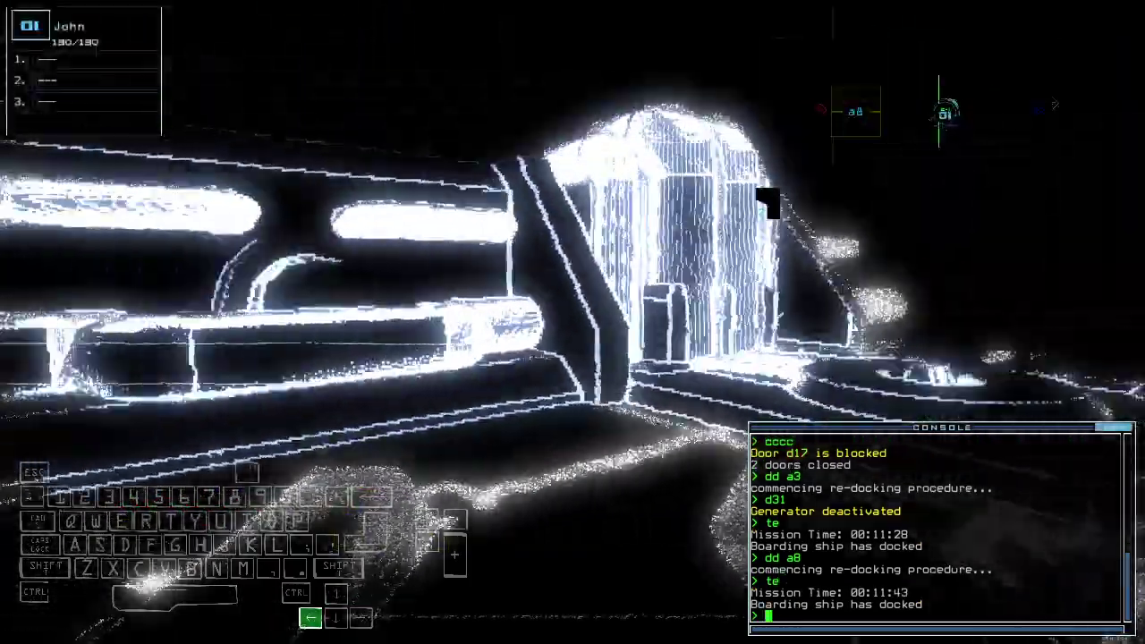
key(Up)
text(arr)
key(Return)
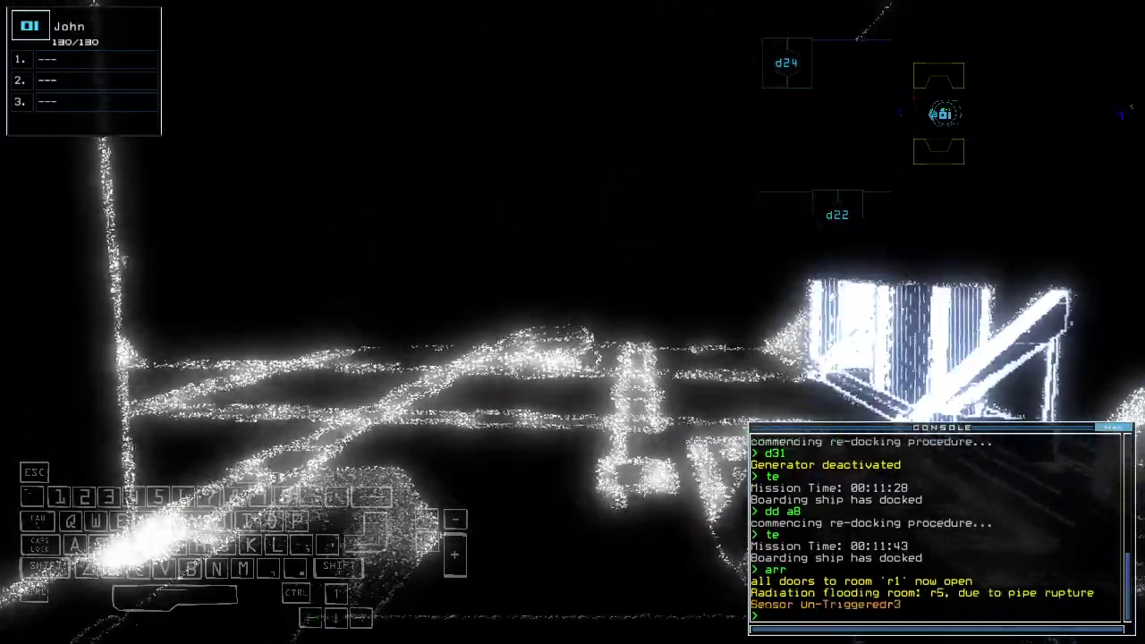
Step: Back drone 1 out, close r1's doors, then drive drone 2 over to restart the generator
key(Down)
text(ra)
key(Return)
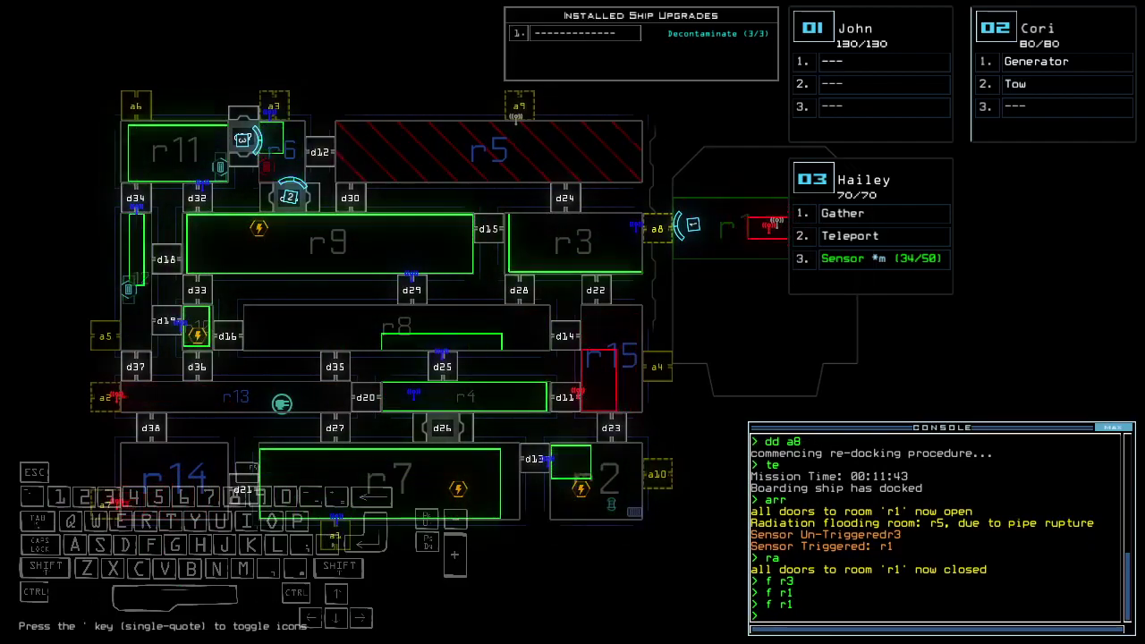
key(2)
key(Right)
key(Up)
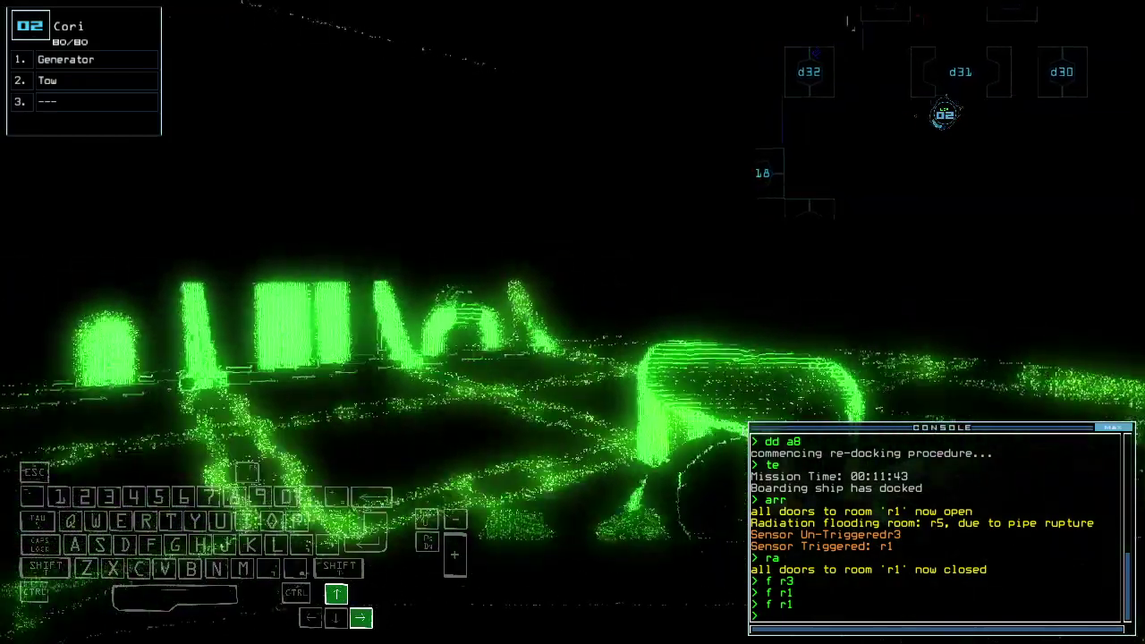
text(g)
key(Return)
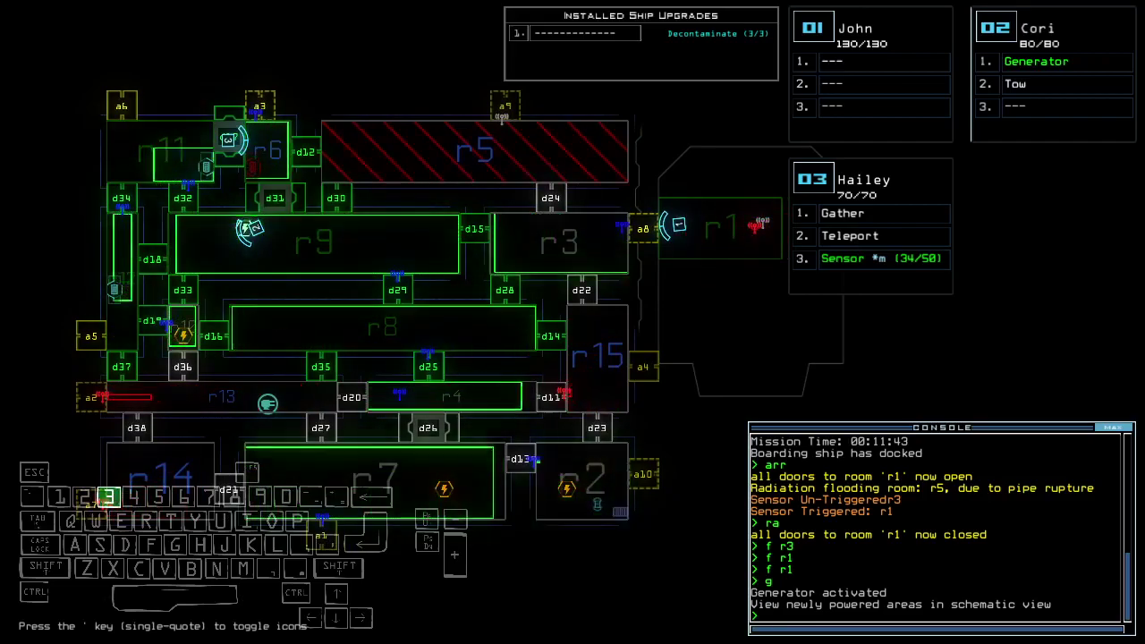
text(f r6)
Step: Re-dock the boarding ship at airlock a9 and bring it into view
key(Return)
text(dd a9)
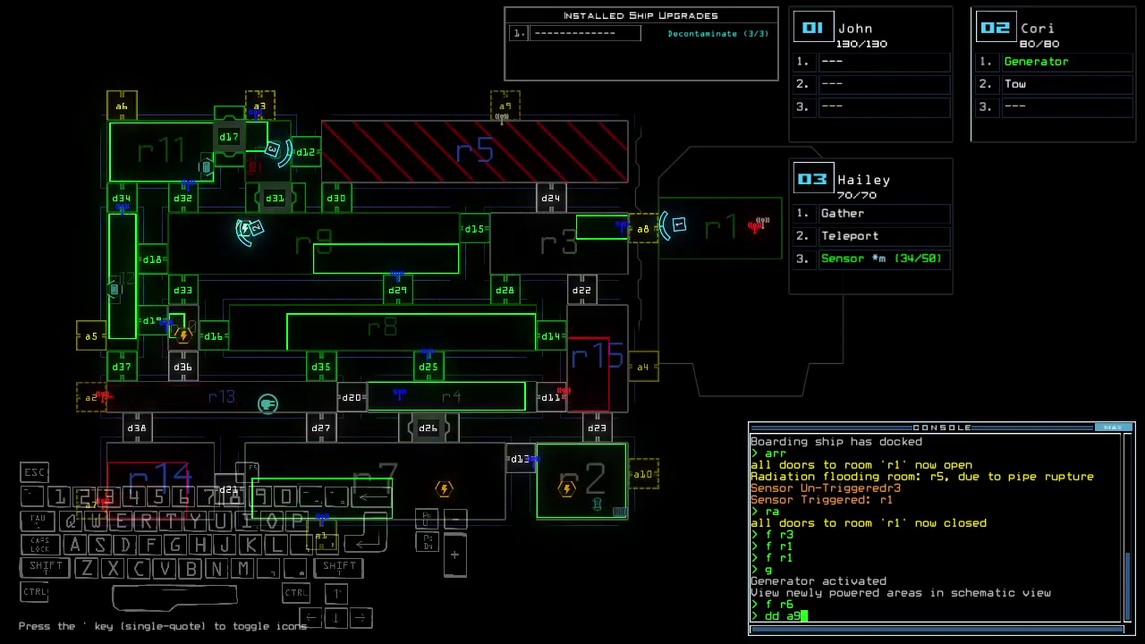
key(Return)
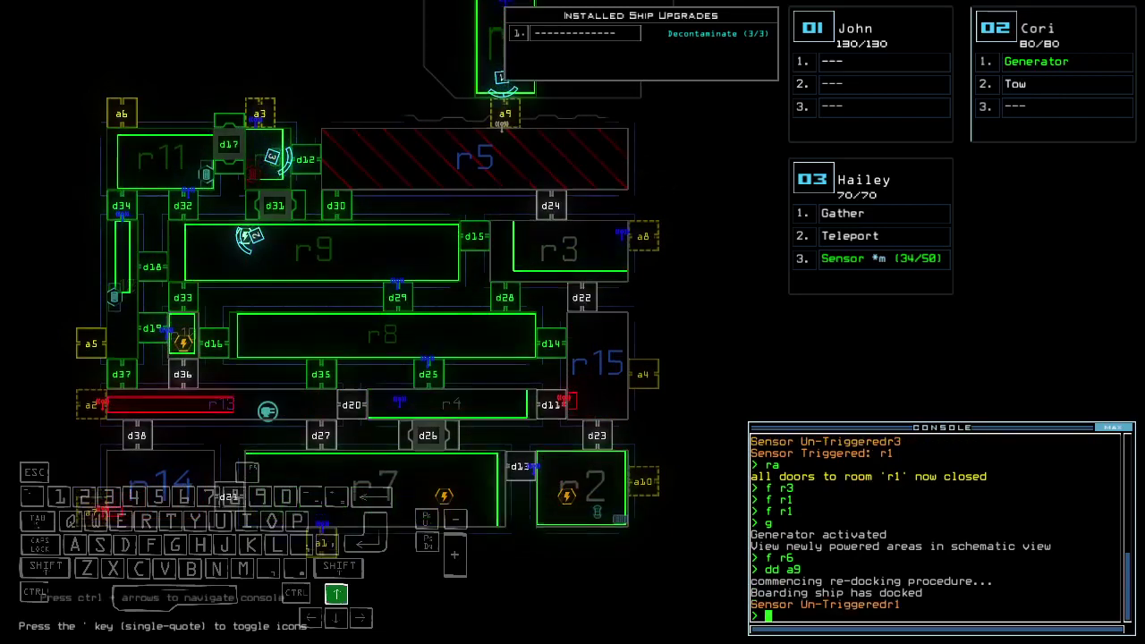
key(Up)
key(Up)
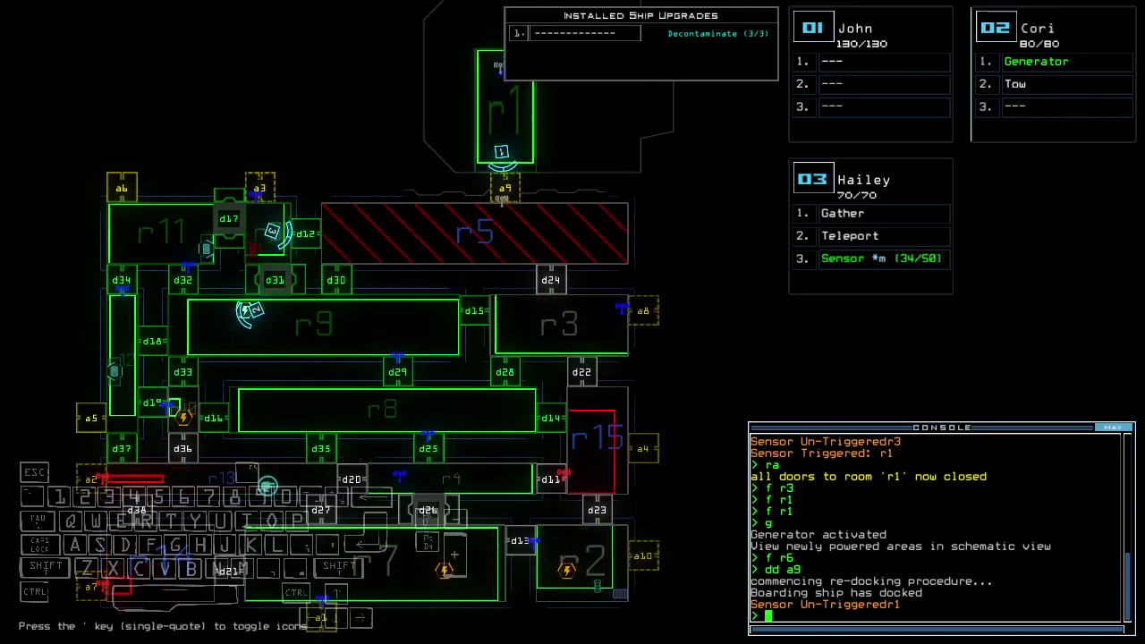
key(Up)
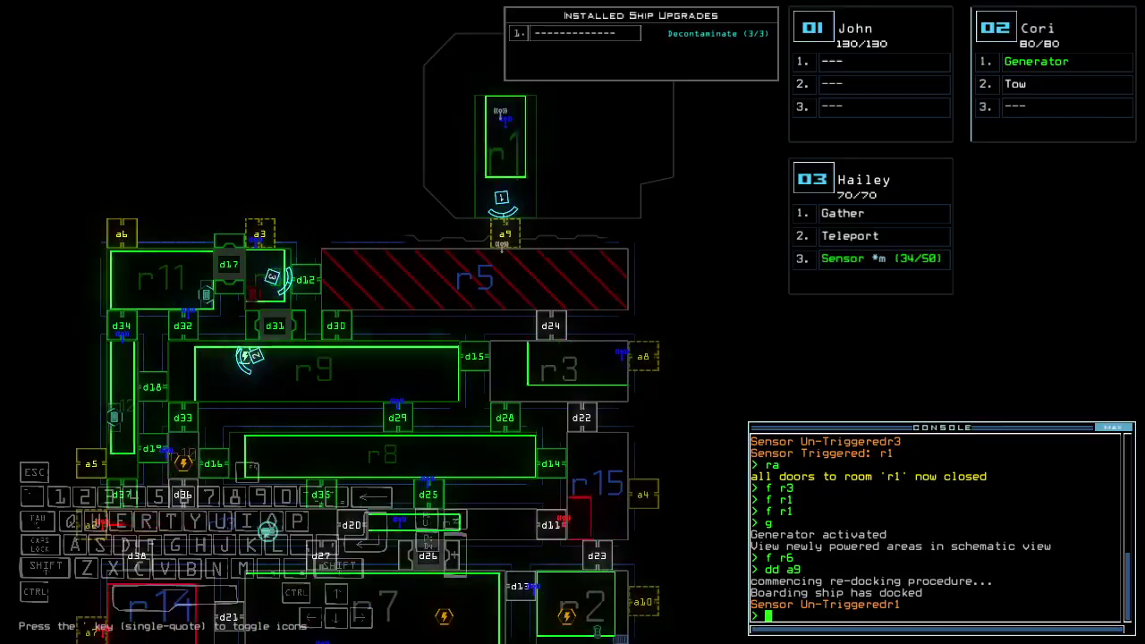
Step: Drive drone 1 toward the corridor junction, then return to the ship schematic
key(1)
key(Up)
key(Left)
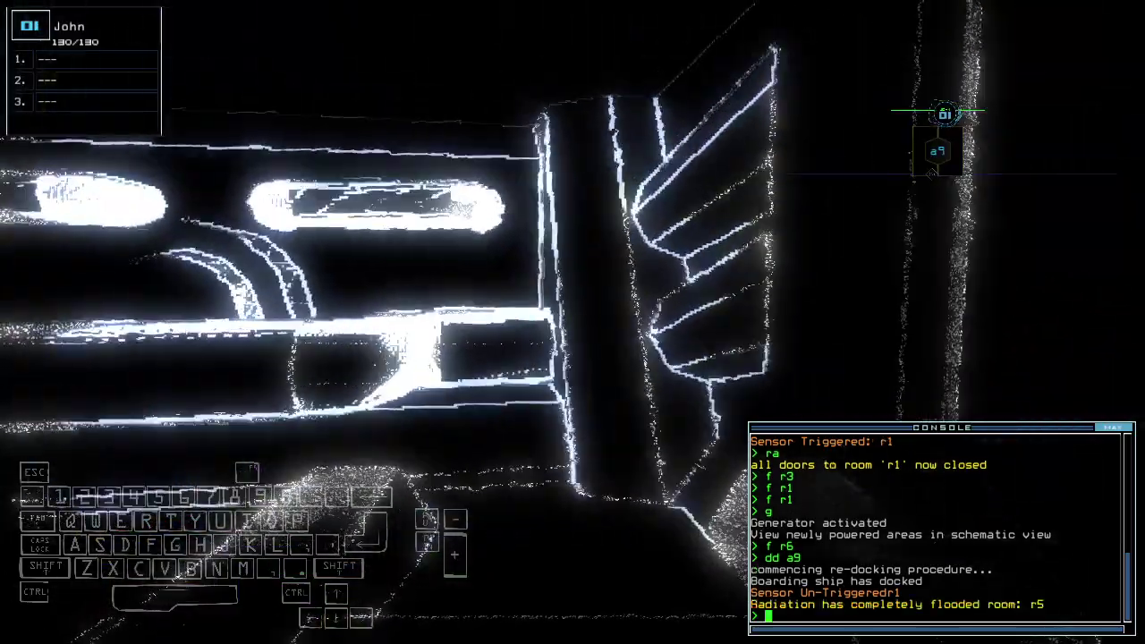
key(Right)
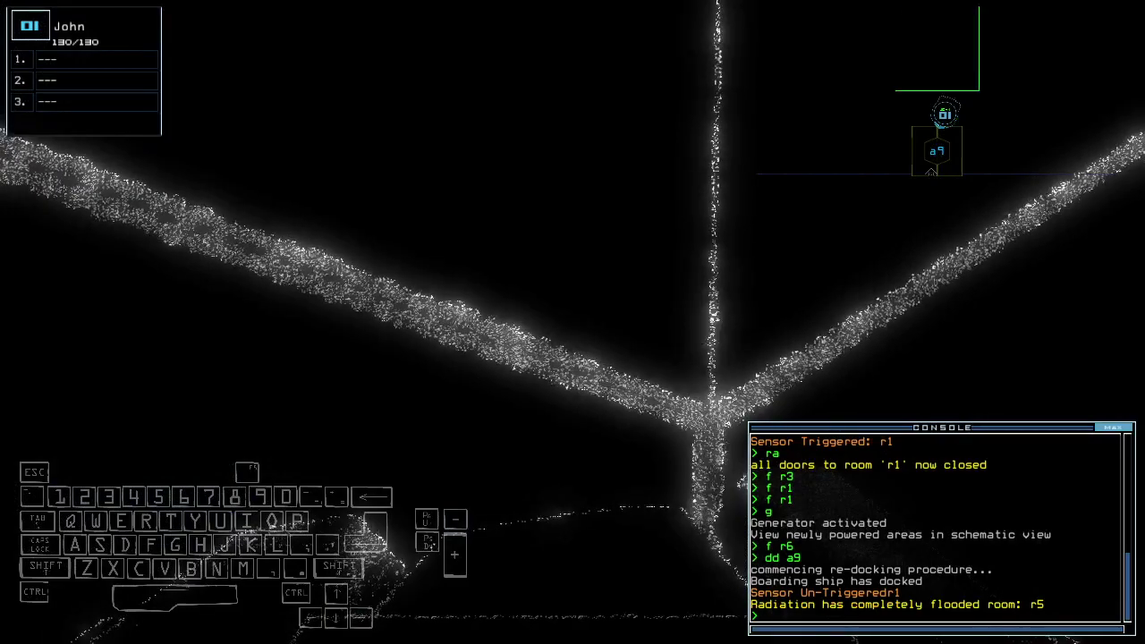
key(Down)
Step: Decontaminate room r5, operate door d12 and drop a sensor
key(Tab)
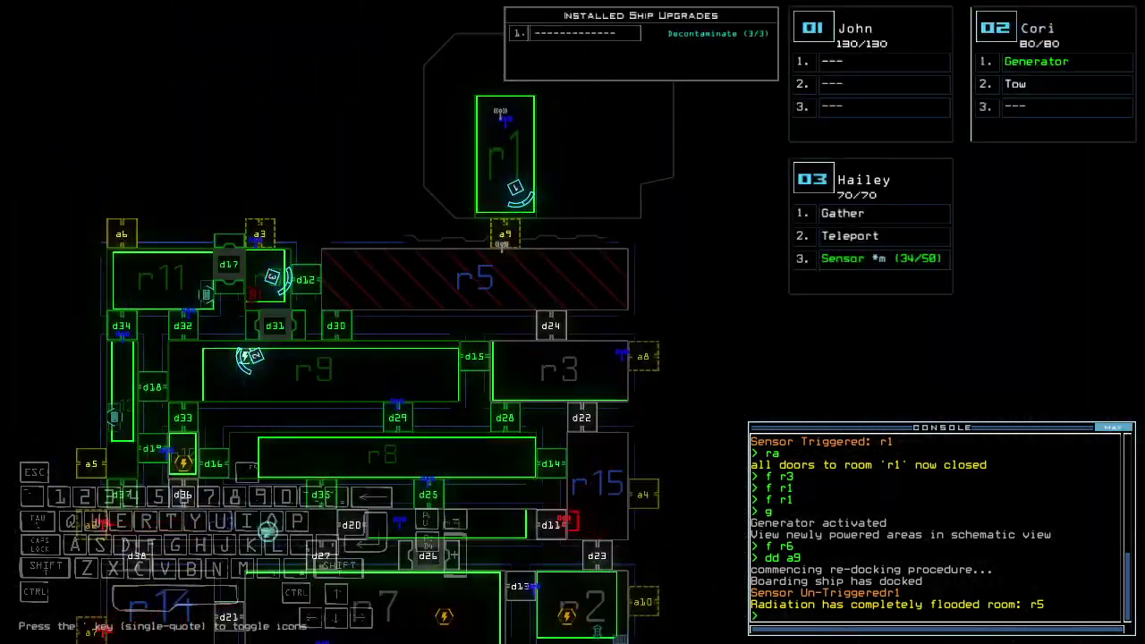
text(5)
key(Return)
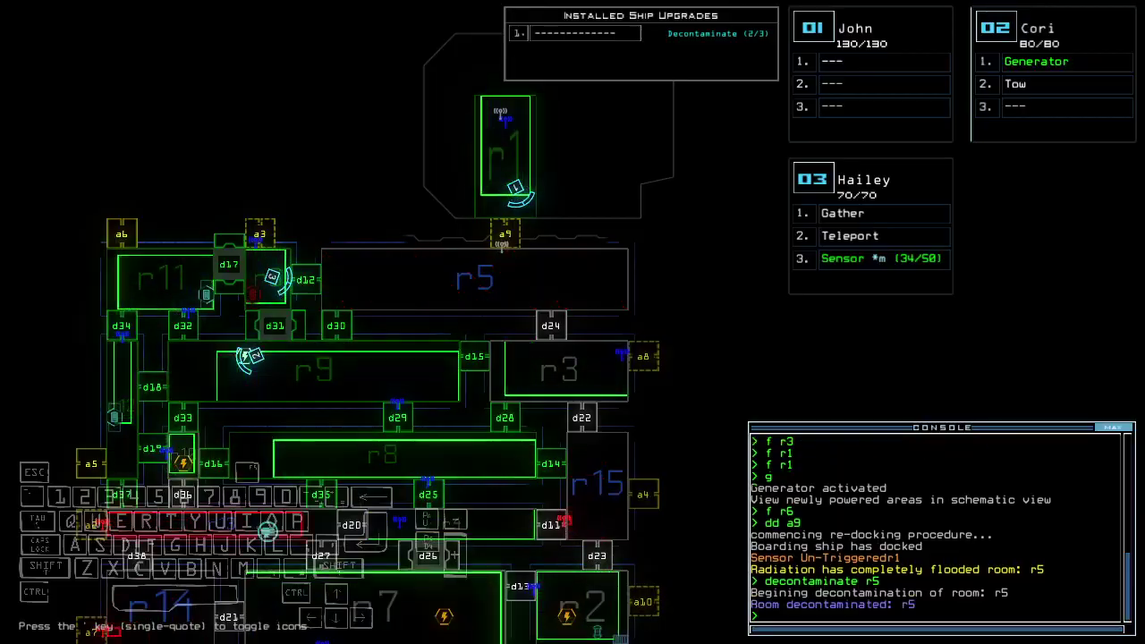
text(d12)
key(Return)
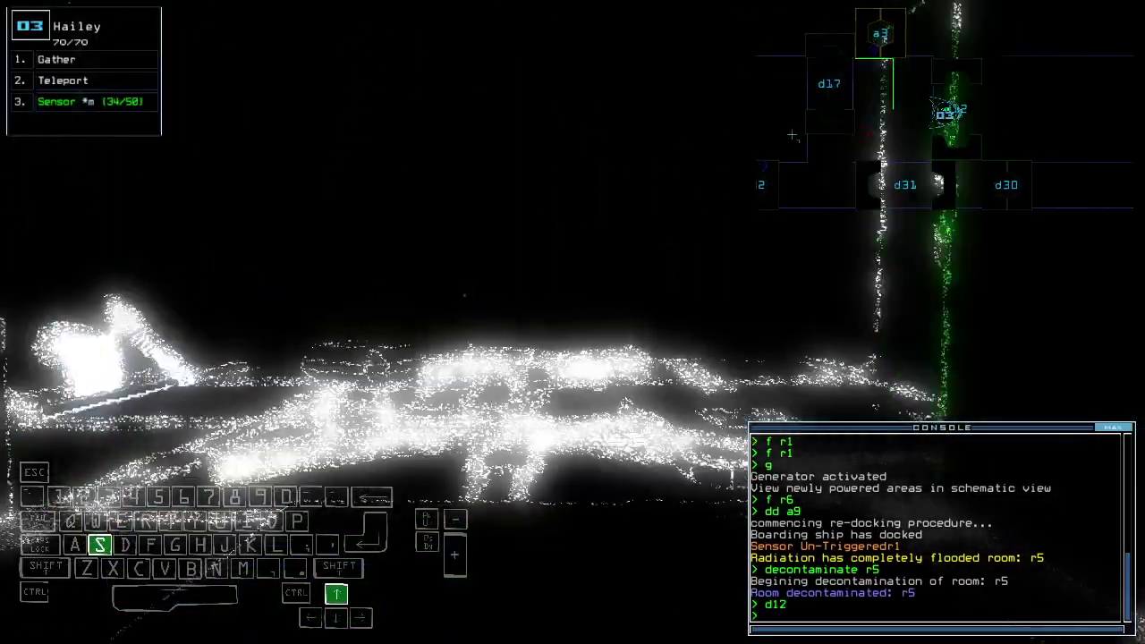
text(ss)
key(Return)
text(cccc)
Step: Close the nearby doors, open d30 and r1's doors, and send the drones to r1
key(Return)
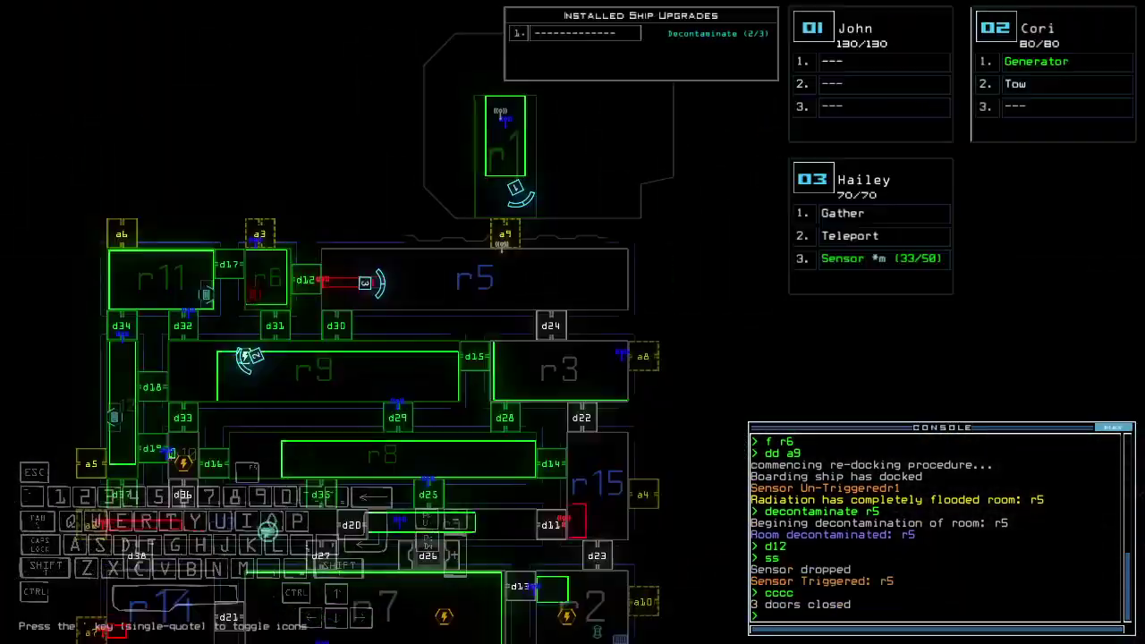
text(30)
key(Return)
text(arr)
key(Return)
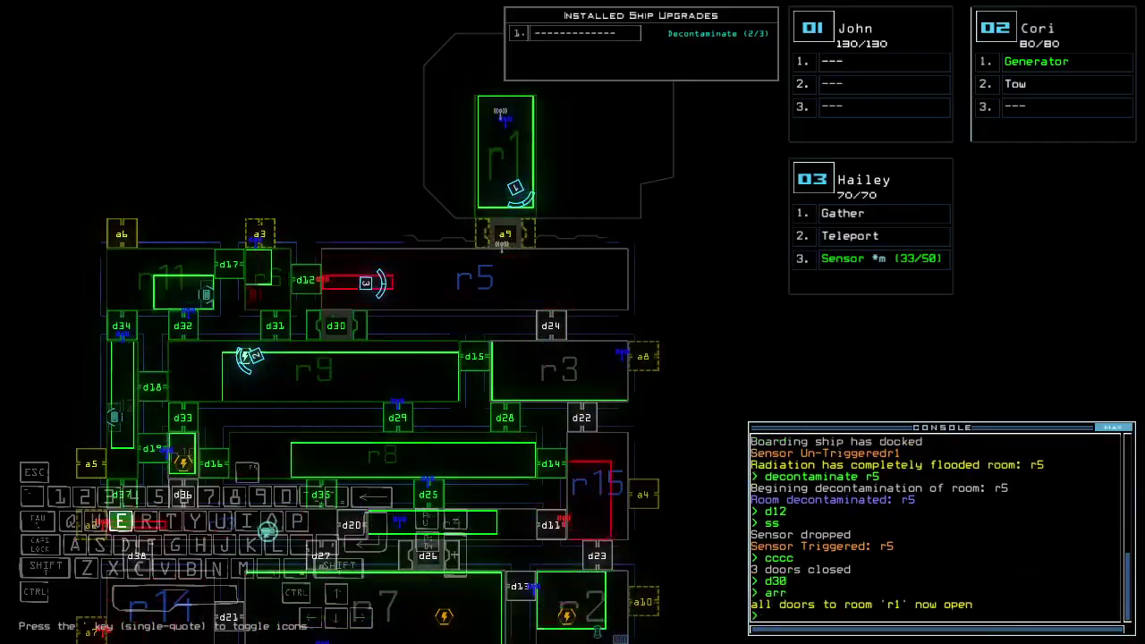
text(end)
key(Return)
Step: Gather the scrap near the first drone and steer it toward the new structure
key(Up)
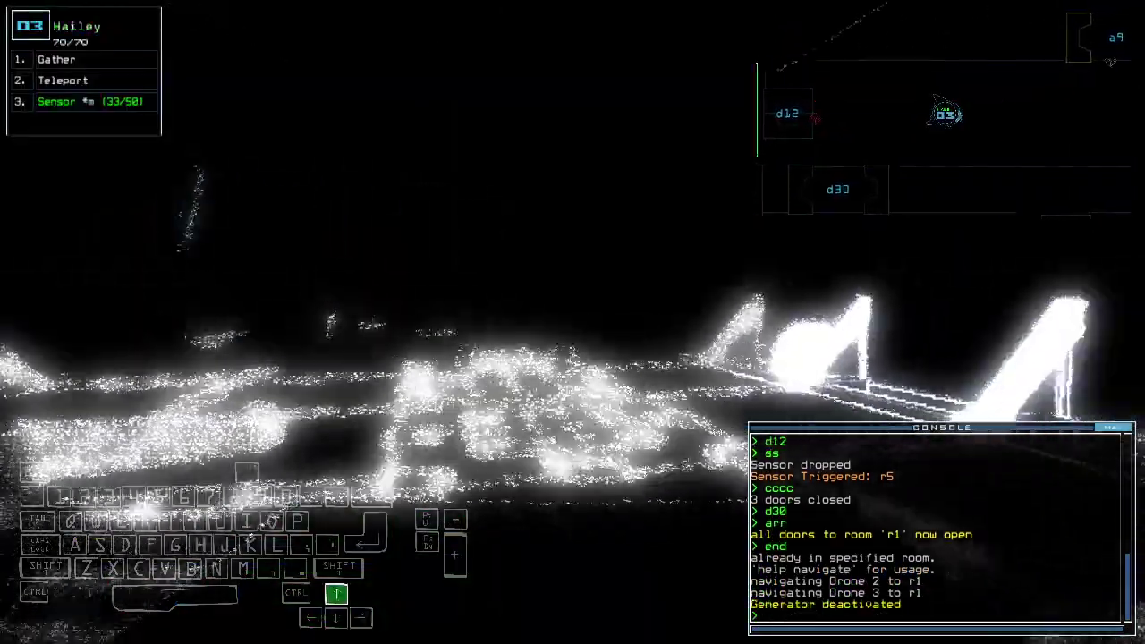
key(Right)
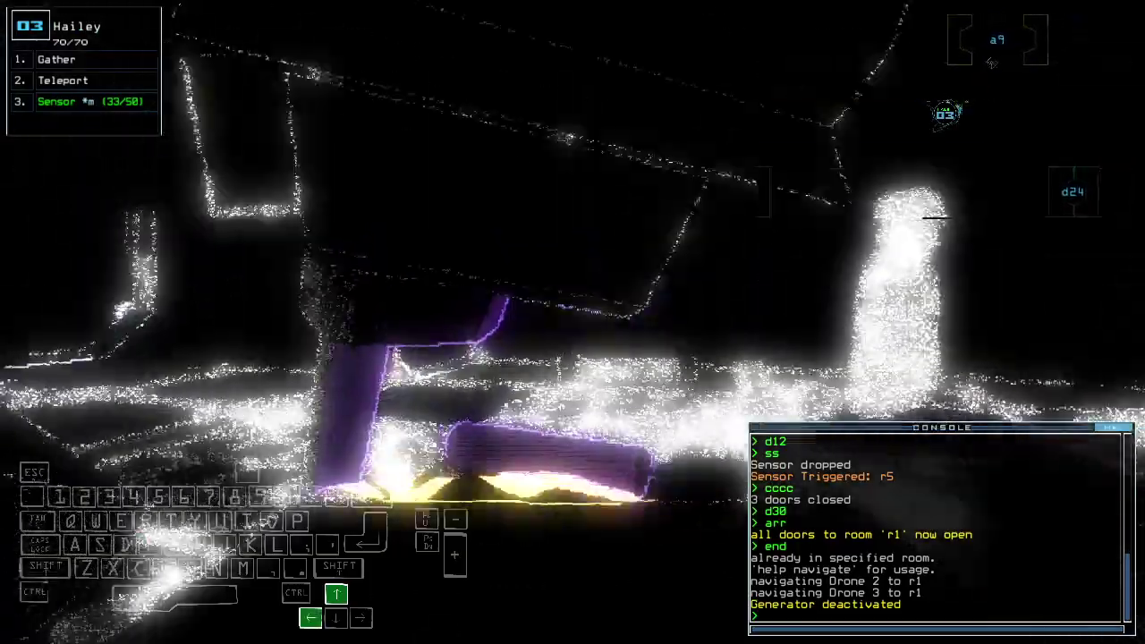
text(g)
key(Return)
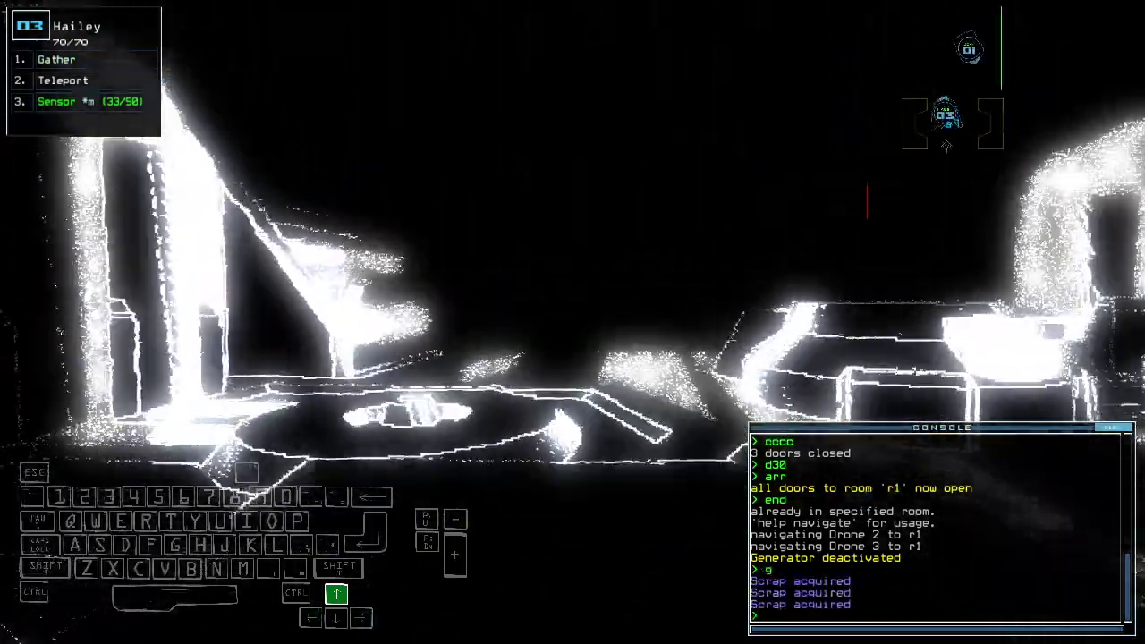
key(Left)
Step: Drive drone 02 into the corridor and close all of room r1's doors
key(F2)
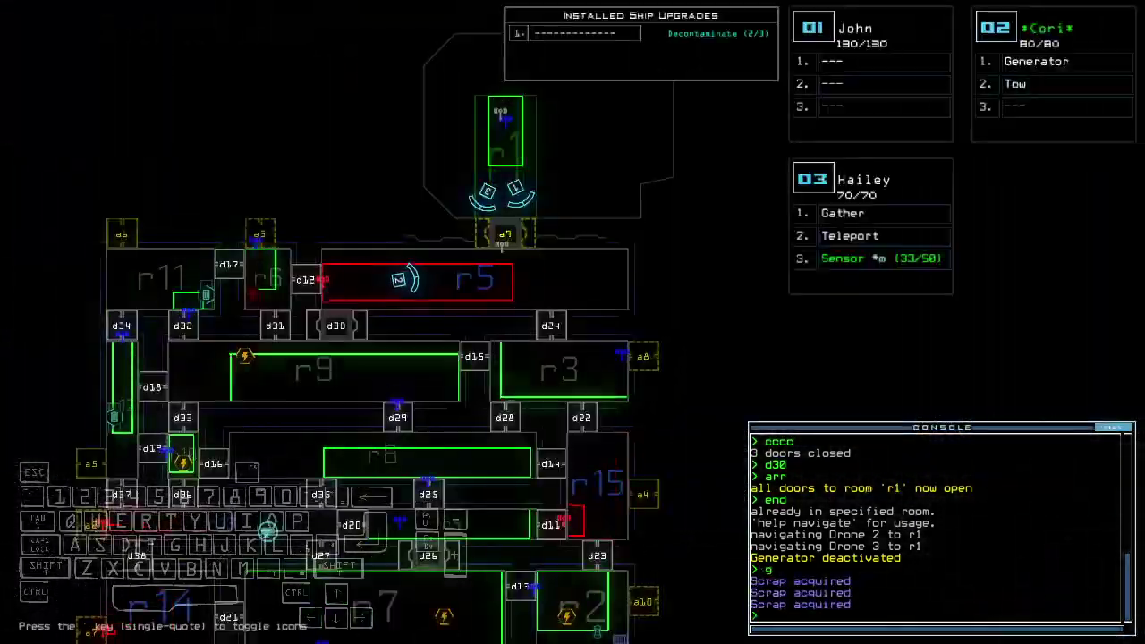
key(Left)
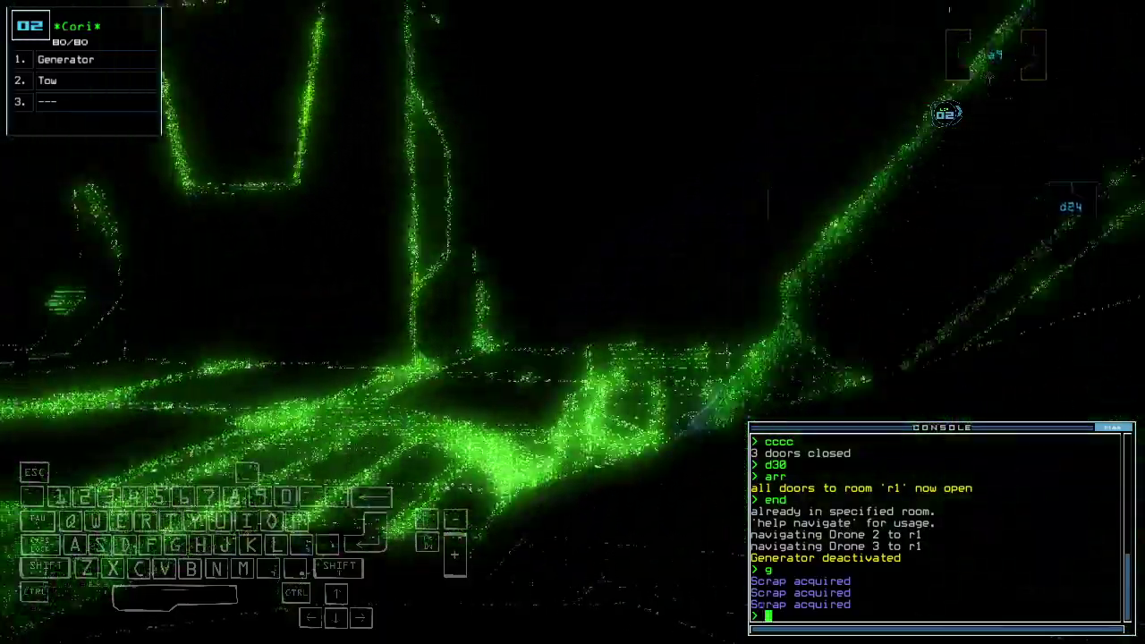
key(Up)
key(Right)
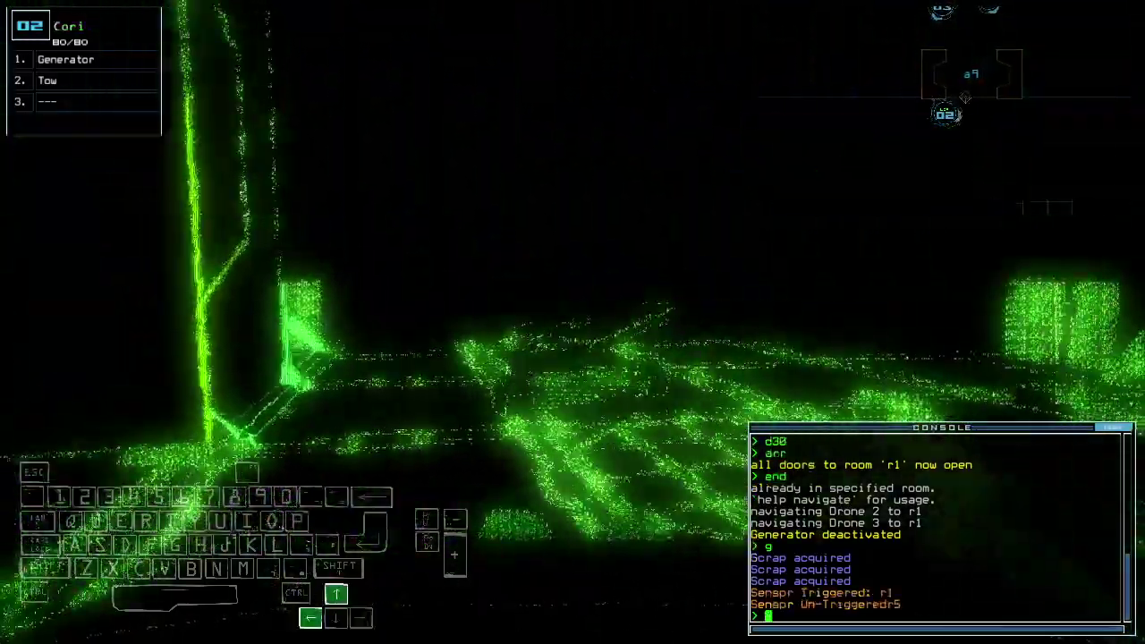
text(ra)
key(Return)
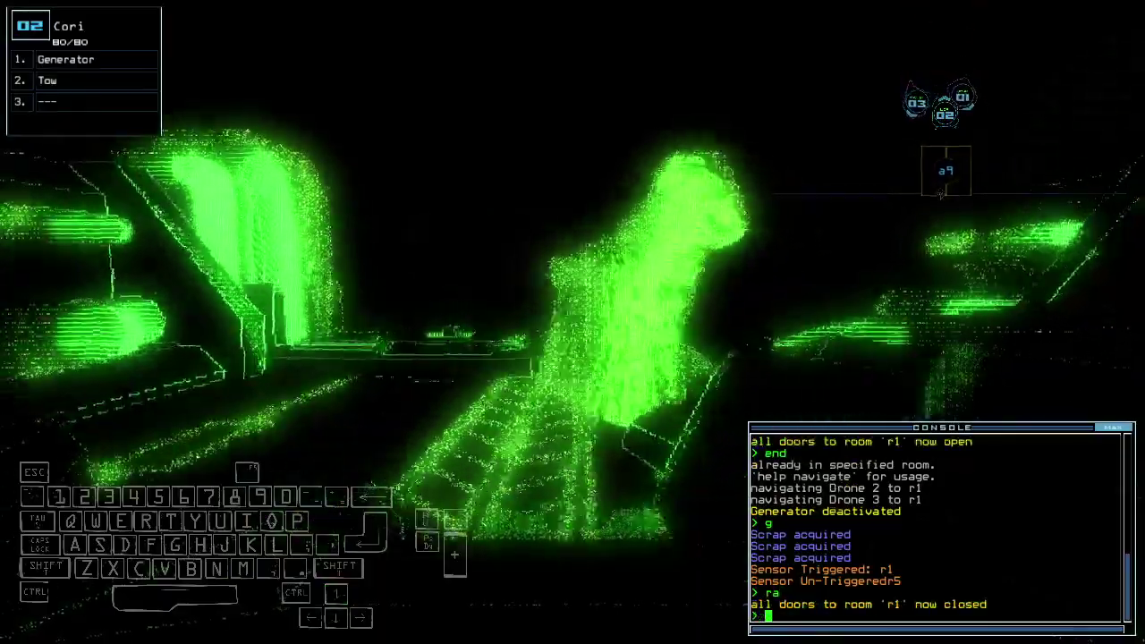
Step: Steer drone 03 through the room, then return to the ship schematic
key(F3)
key(Right)
key(Up)
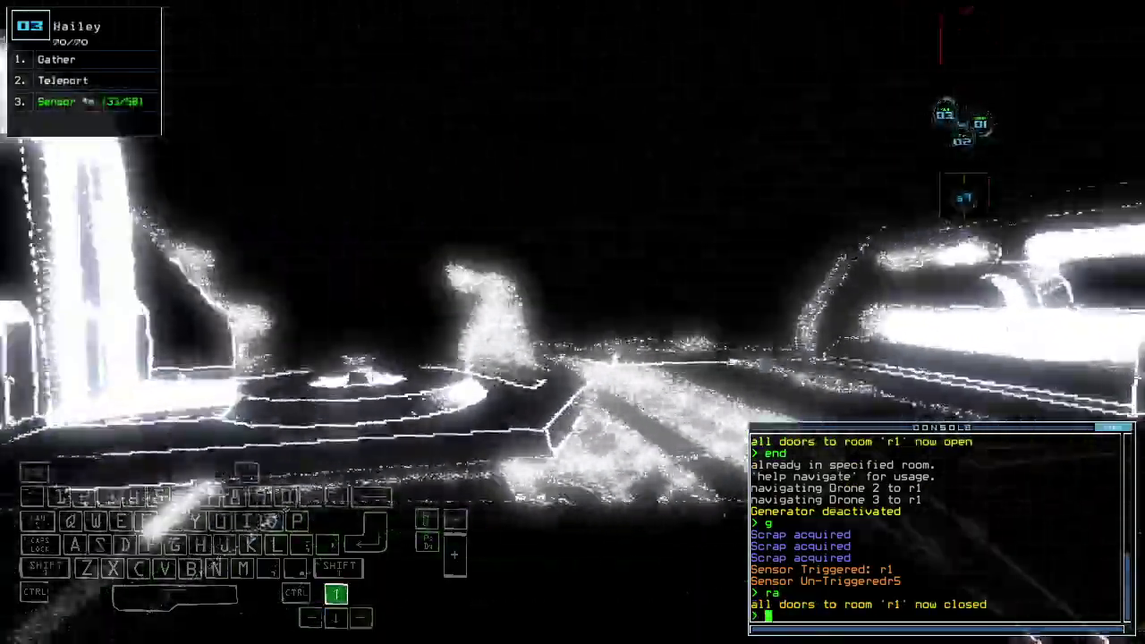
key(Left)
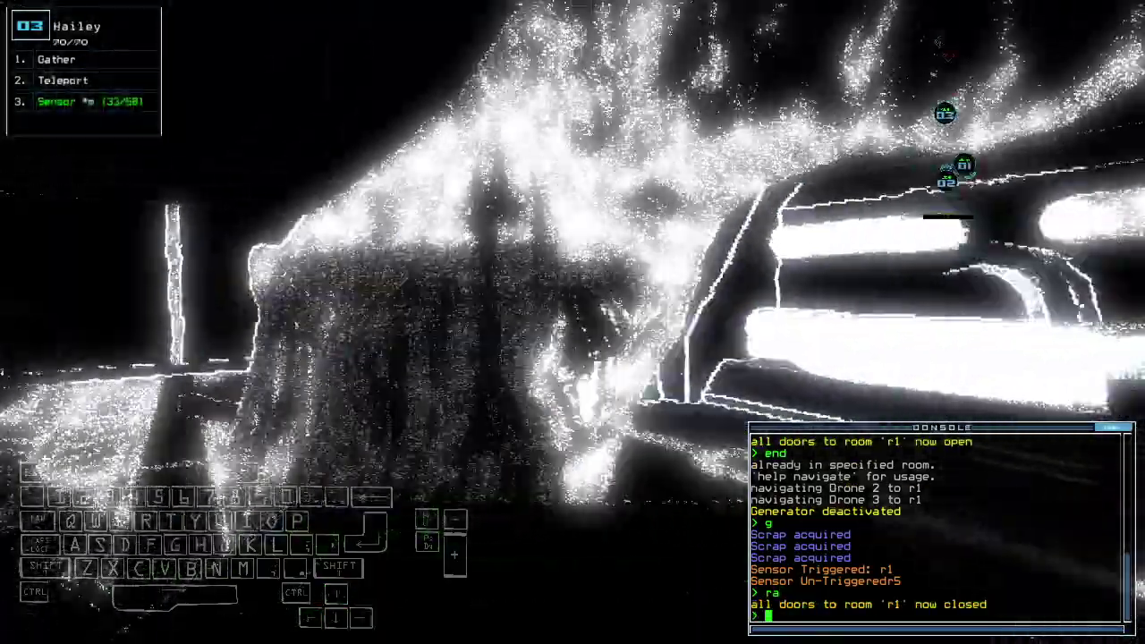
key(Left)
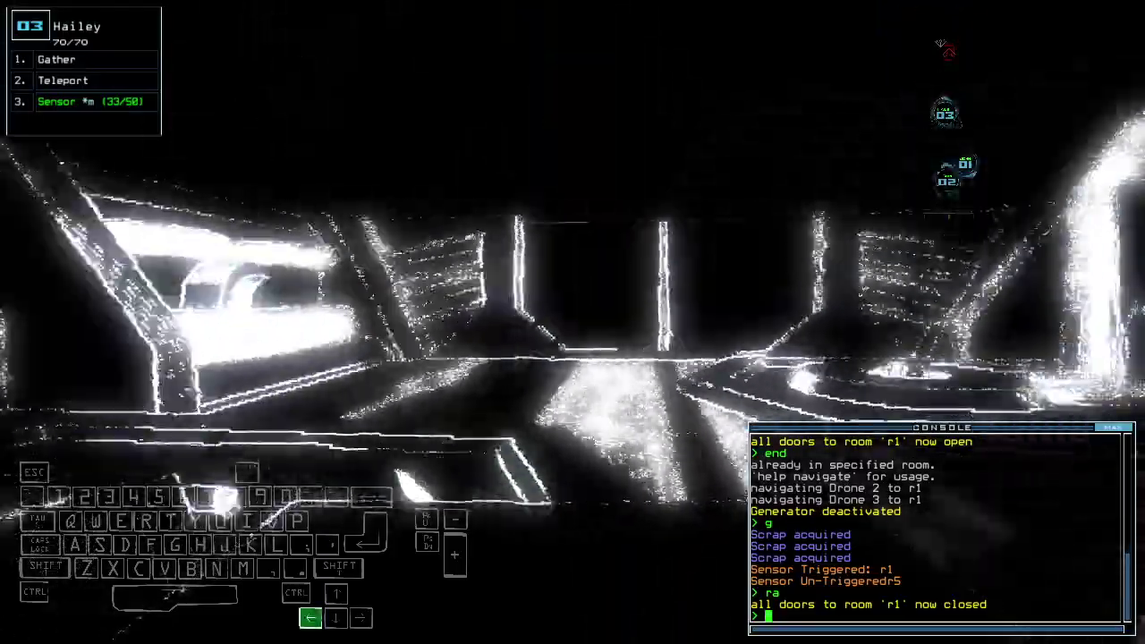
key(Right)
key(Right)
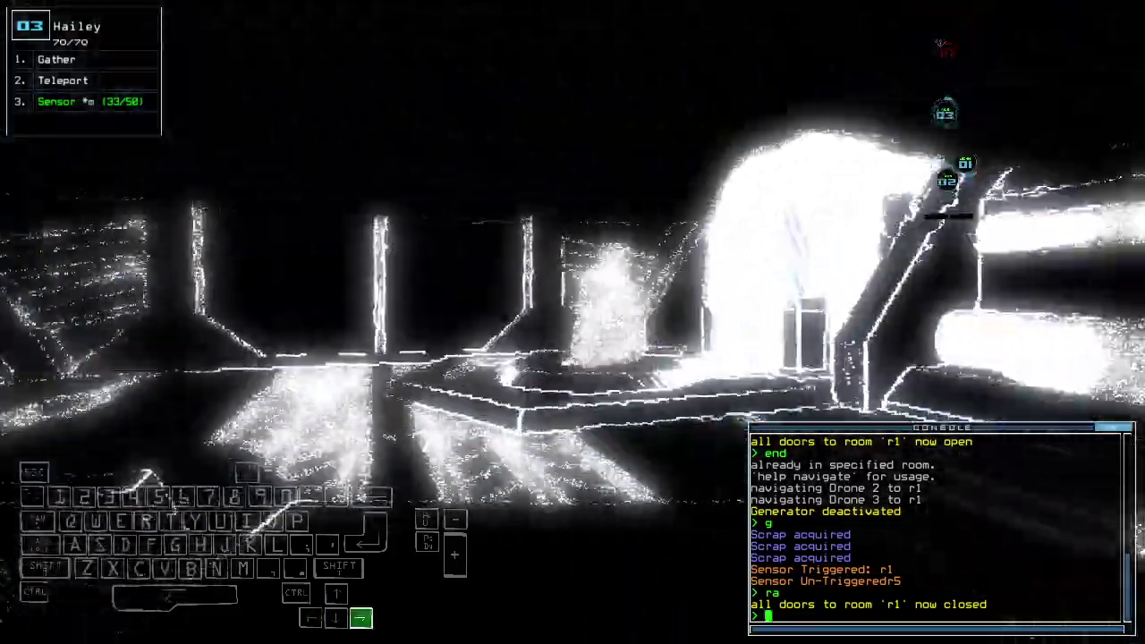
key(Right)
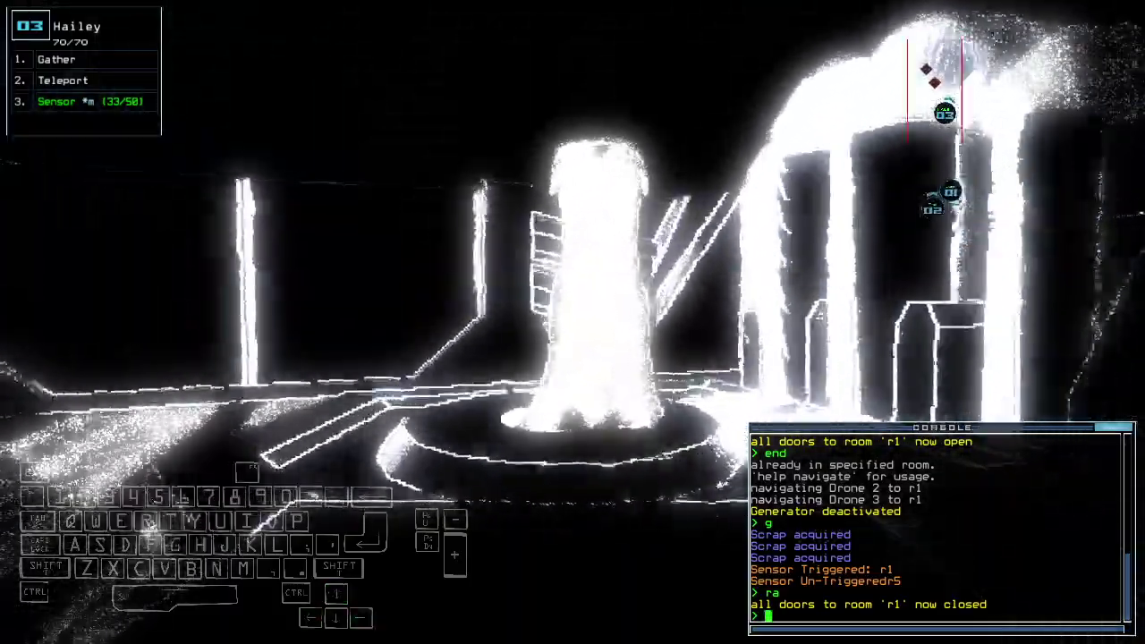
key(Left)
key(Up)
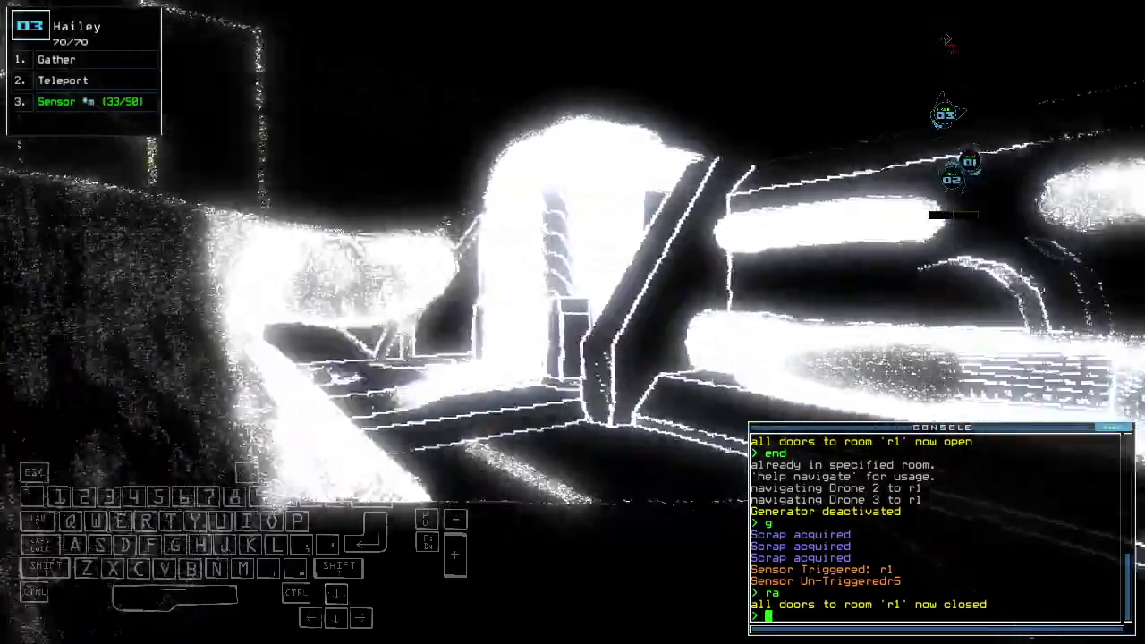
key(Left)
key(Left)
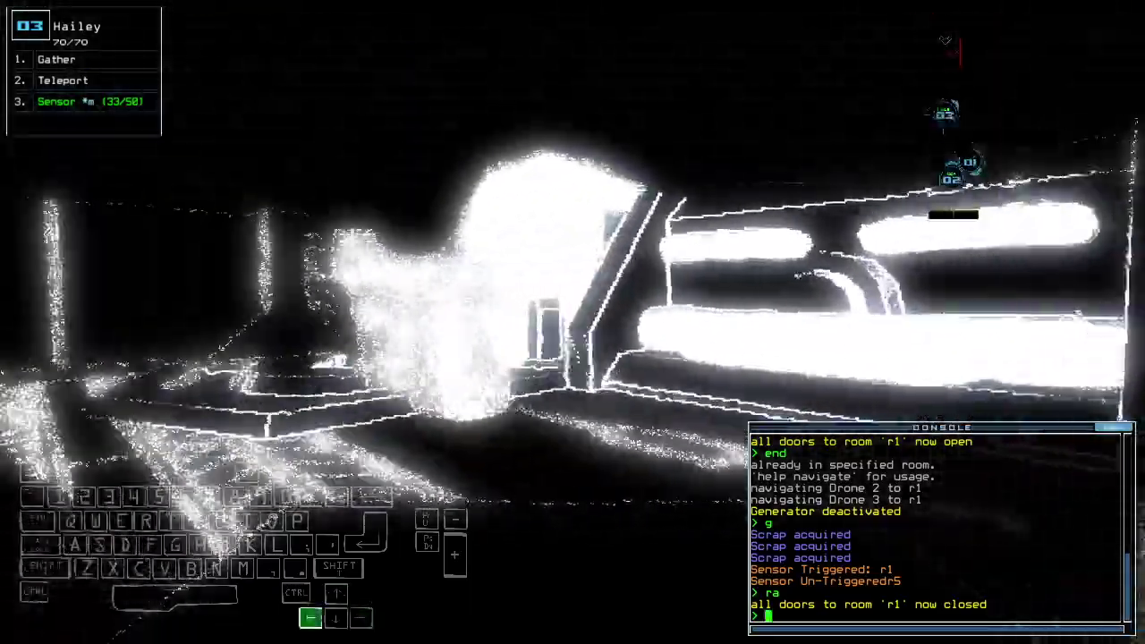
key(Up)
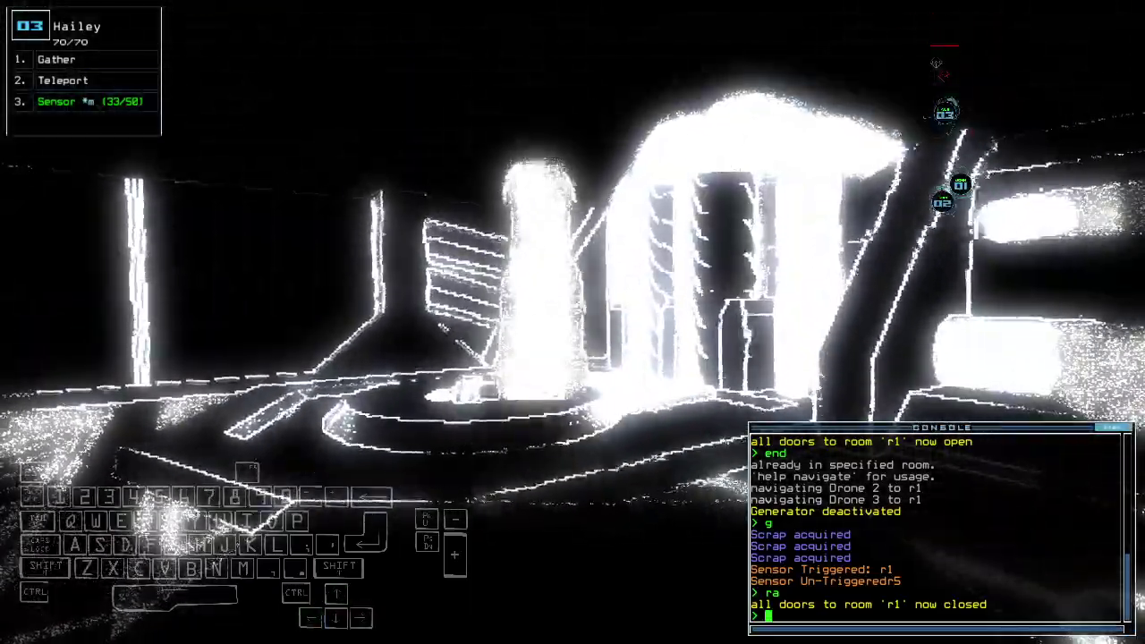
key(Left)
key(Right)
key(Left)
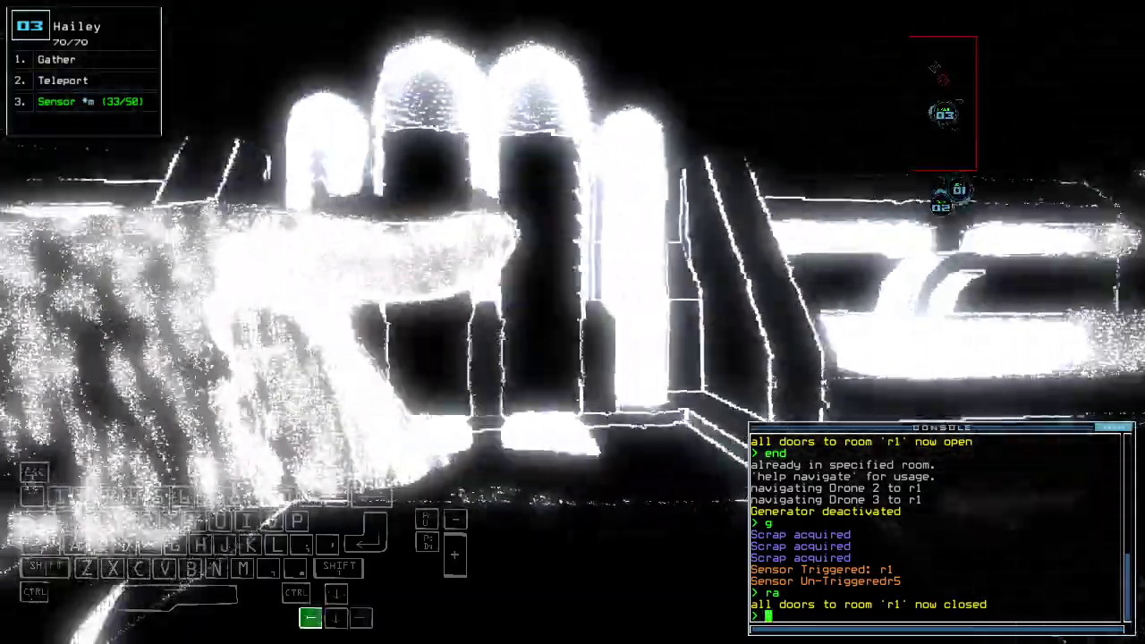
key(Up)
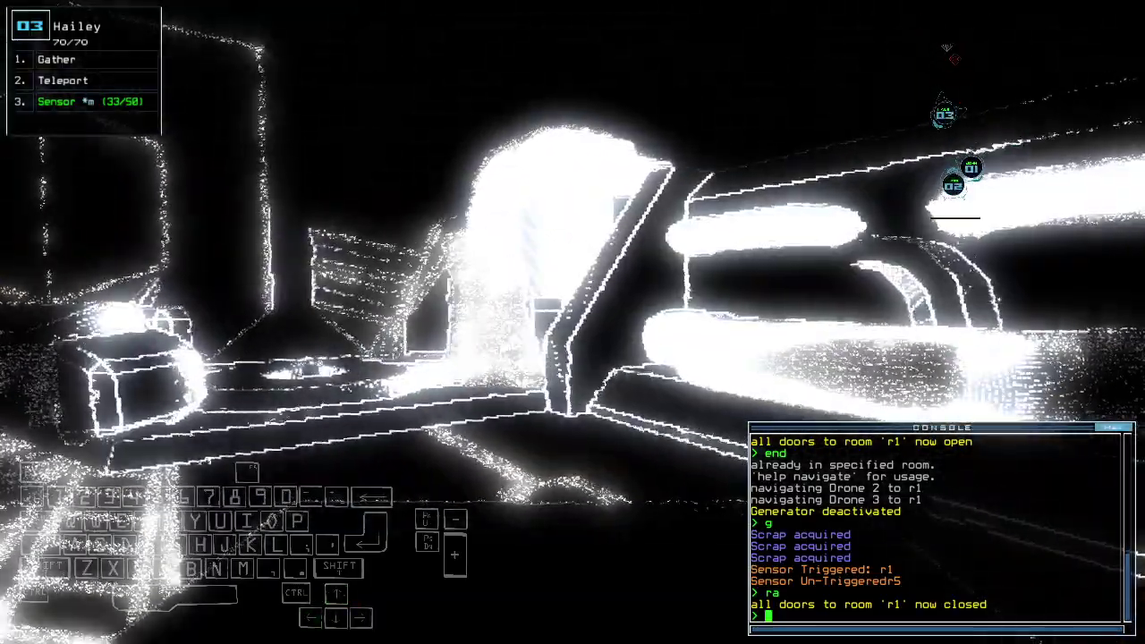
key(Left)
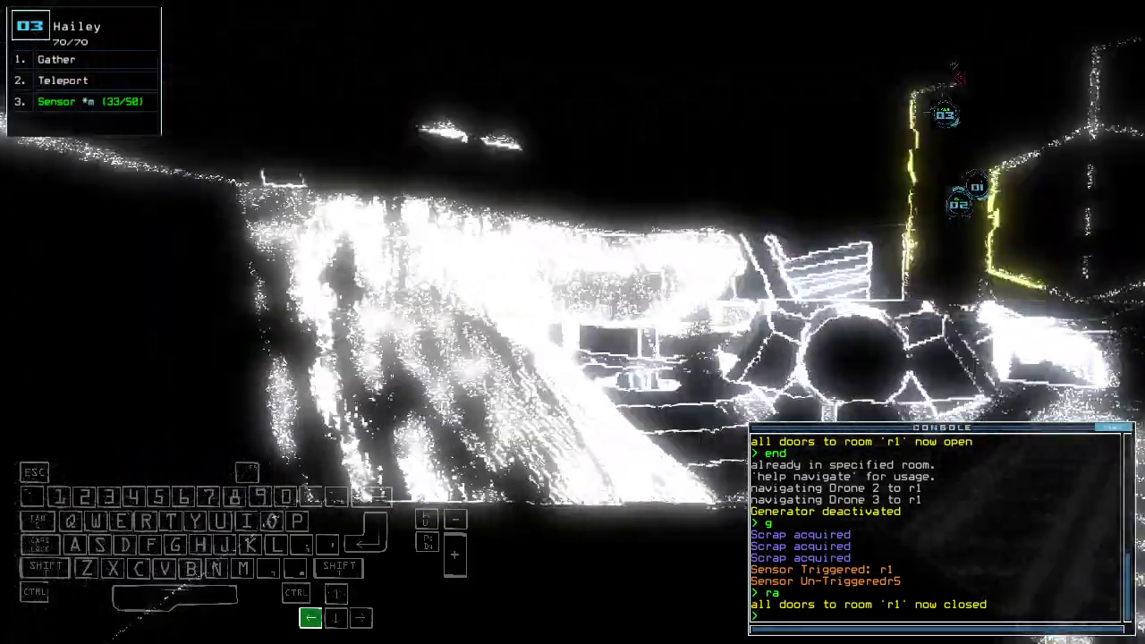
key(Tab)
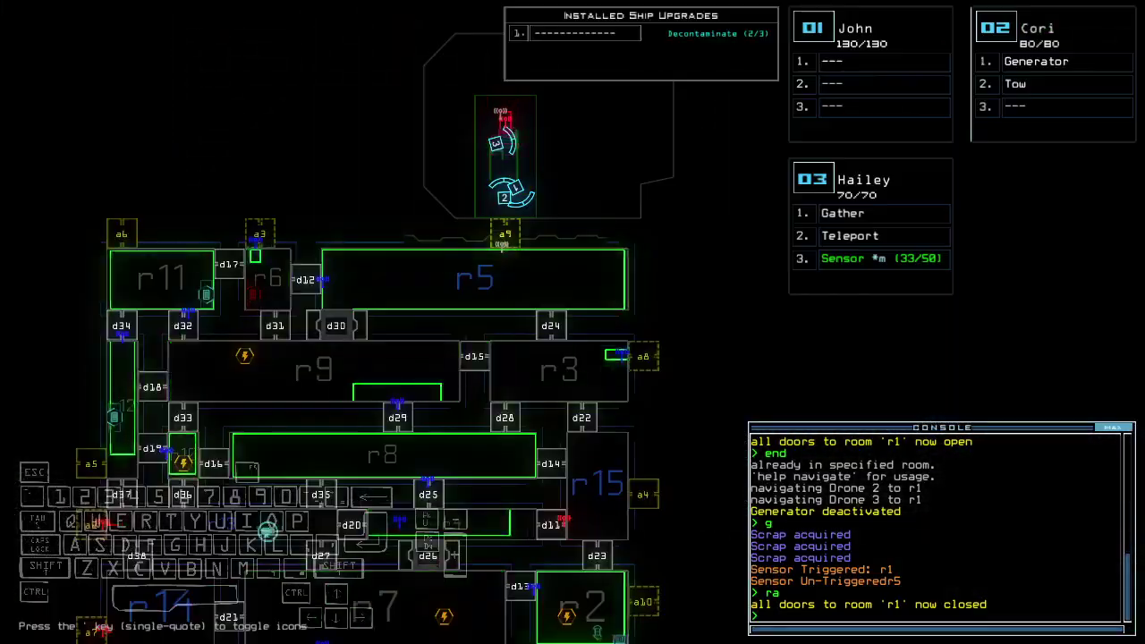
text(f r5)
Step: Center the map on r5, leave the derelict, and view the 835-point rank-1 leaderboard
key(Return)
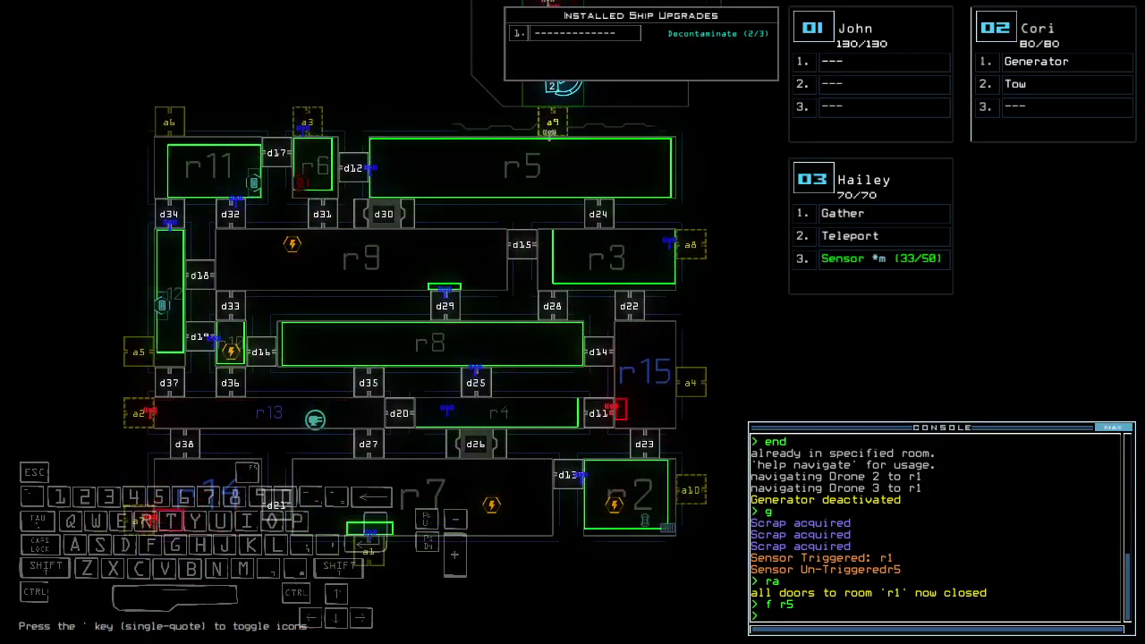
key(Tab)
key(Left)
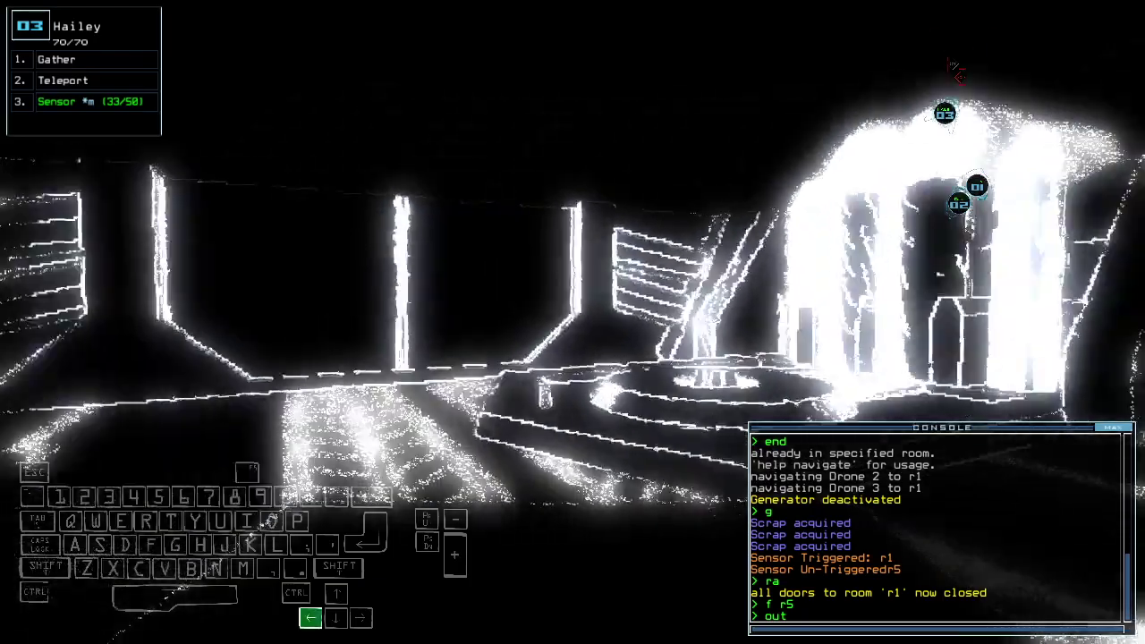
key(Right)
key(Return)
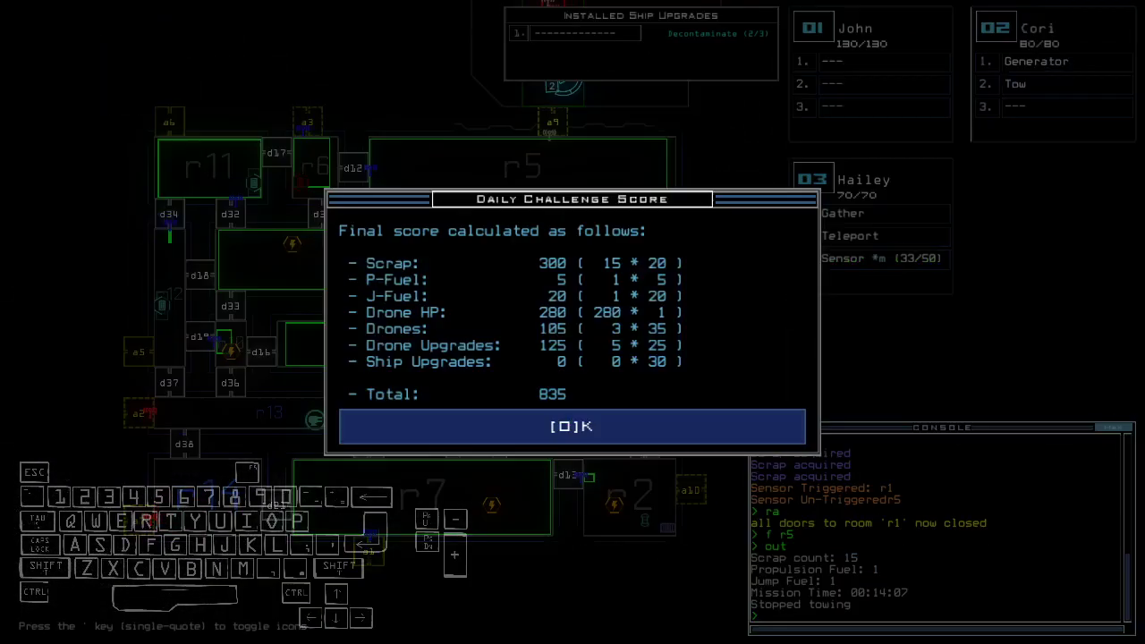
key(o)
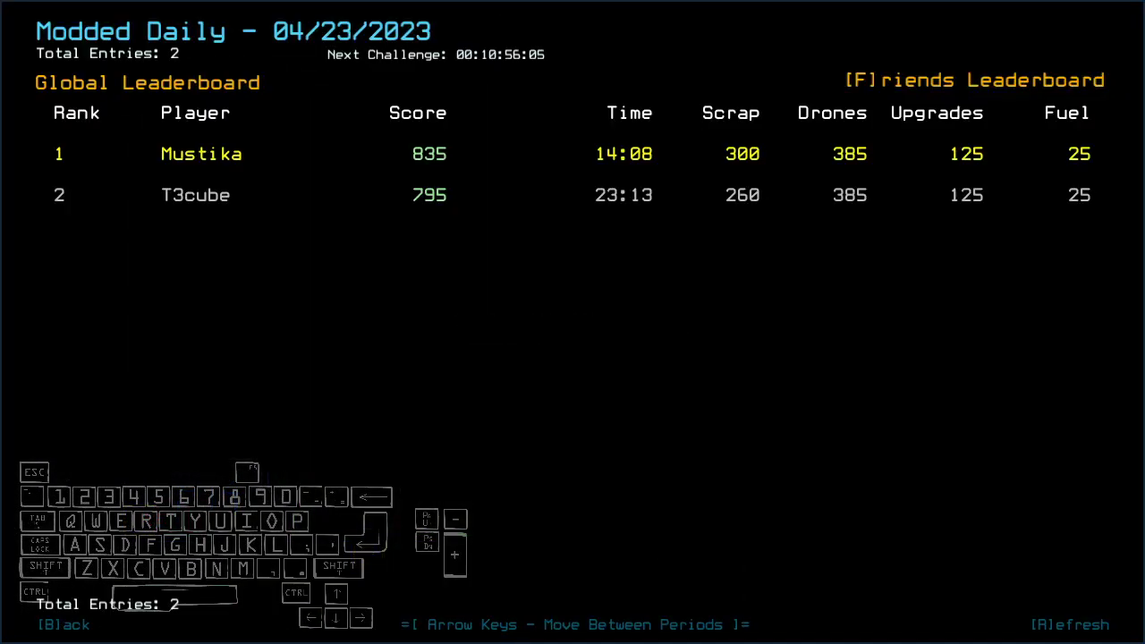